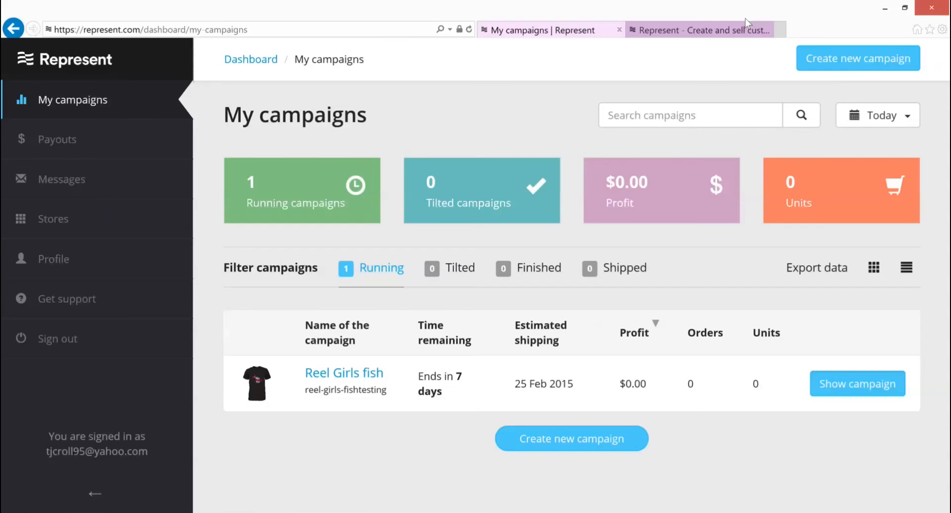
# Look through the site menu options on the Represent homepage.
pyautogui.click(745, 27)
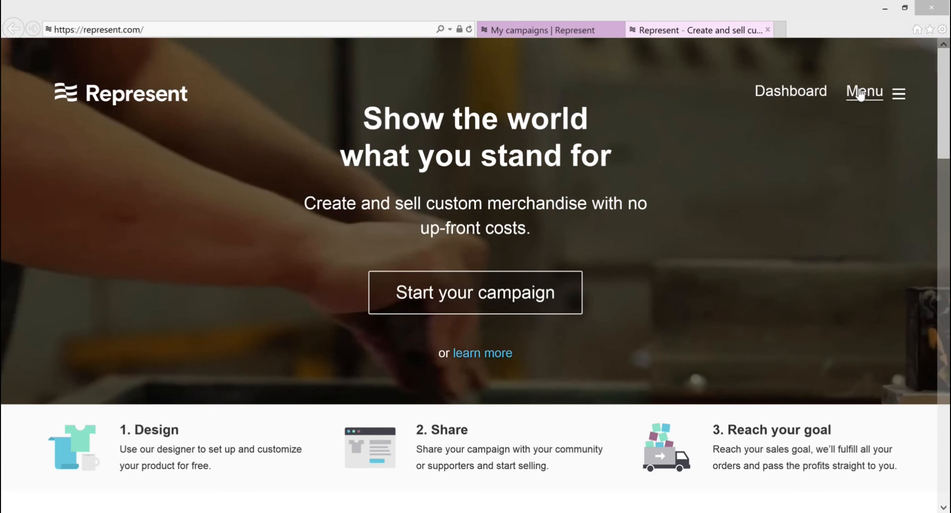
pyautogui.click(861, 94)
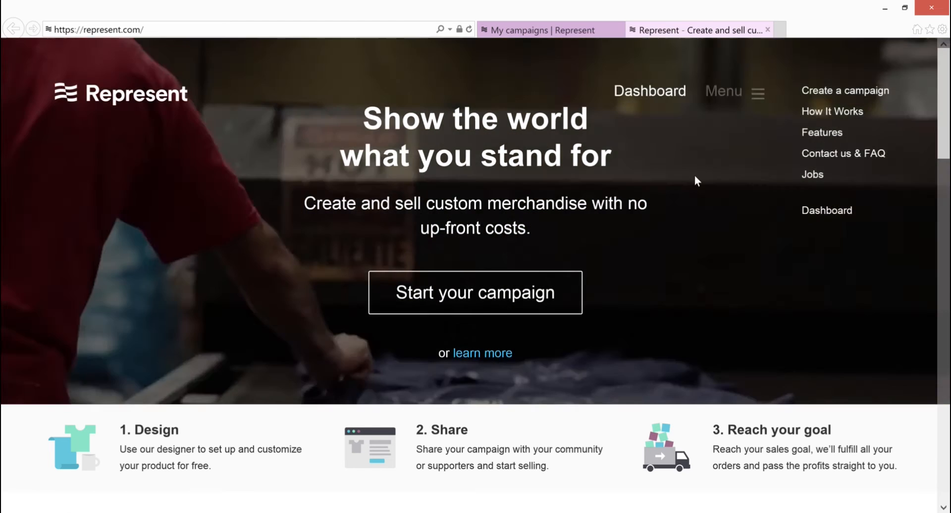
pyautogui.click(763, 97)
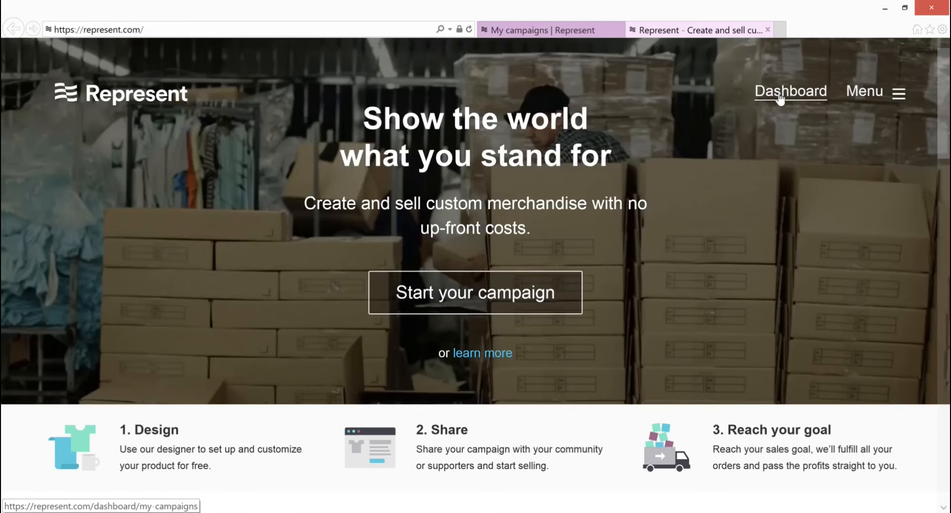
# Return to the campaigns dashboard and start a new campaign.
pyautogui.click(780, 94)
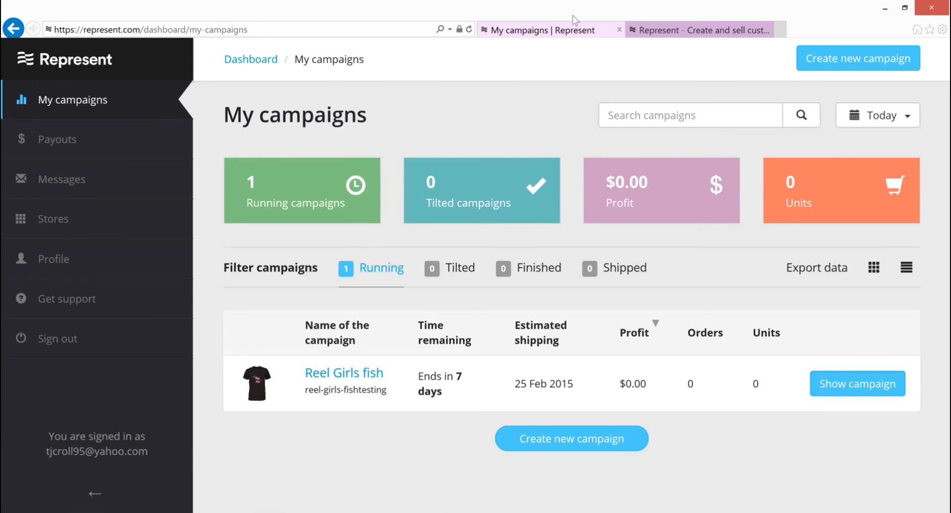
pyautogui.click(834, 65)
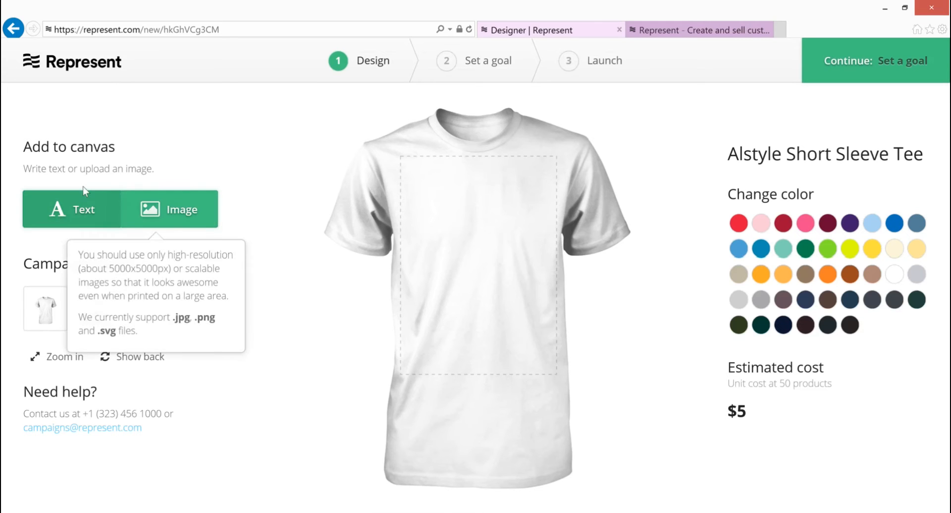
# Add a text element reading "testing shirt" to the middle of the shirt's front.
pyautogui.click(73, 208)
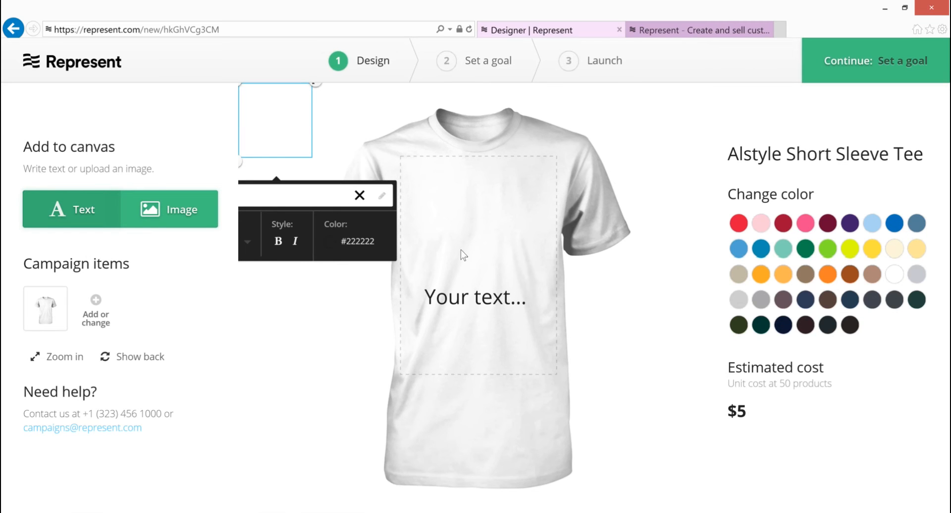
pyautogui.moveTo(462, 304); pyautogui.dragTo(464, 271)
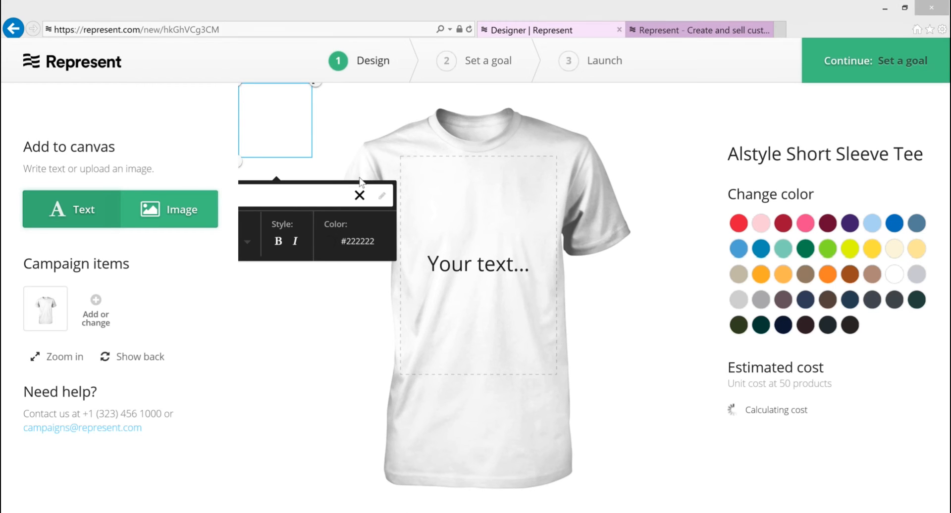
pyautogui.click(481, 268)
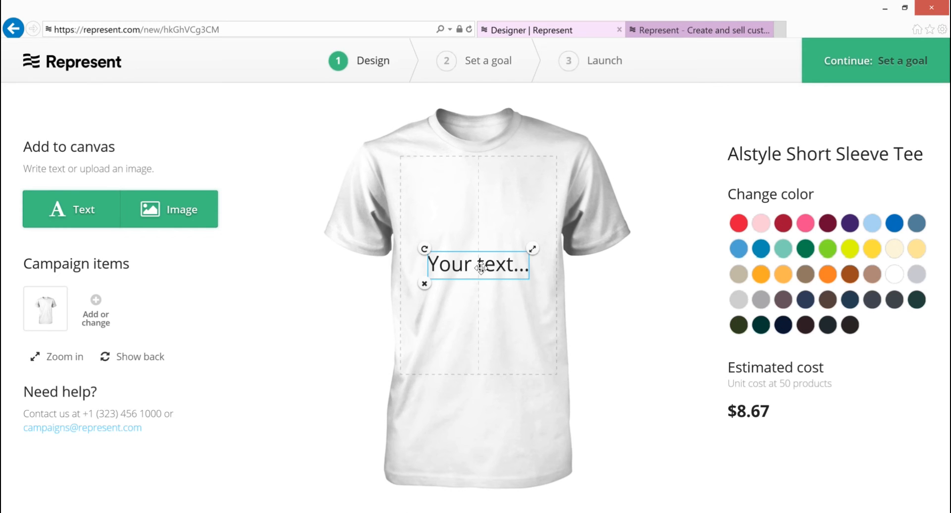
pyautogui.click(422, 312)
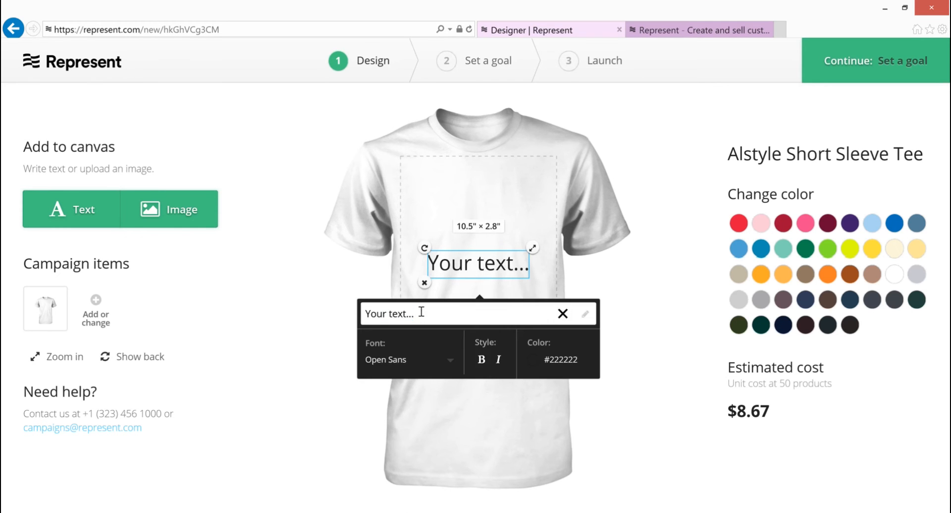
pyautogui.moveTo(421, 312); pyautogui.dragTo(364, 325)
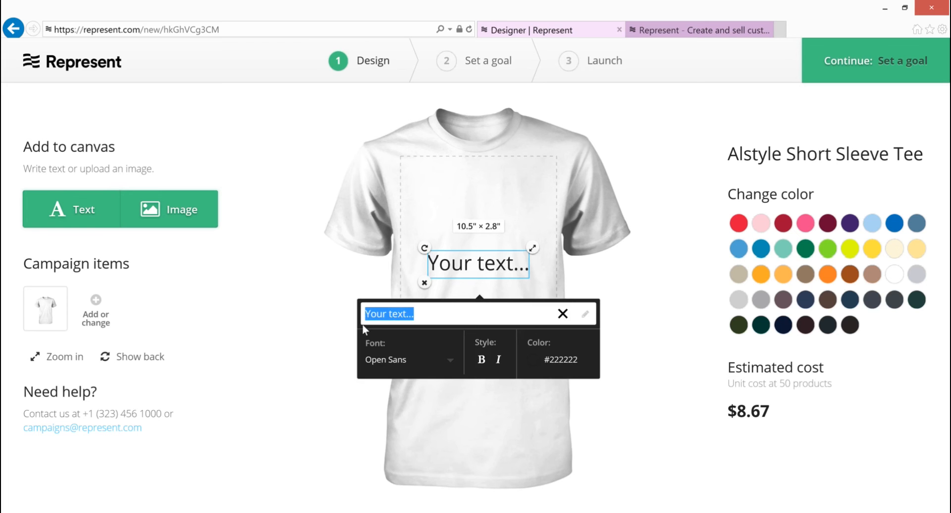
pyautogui.write('test')
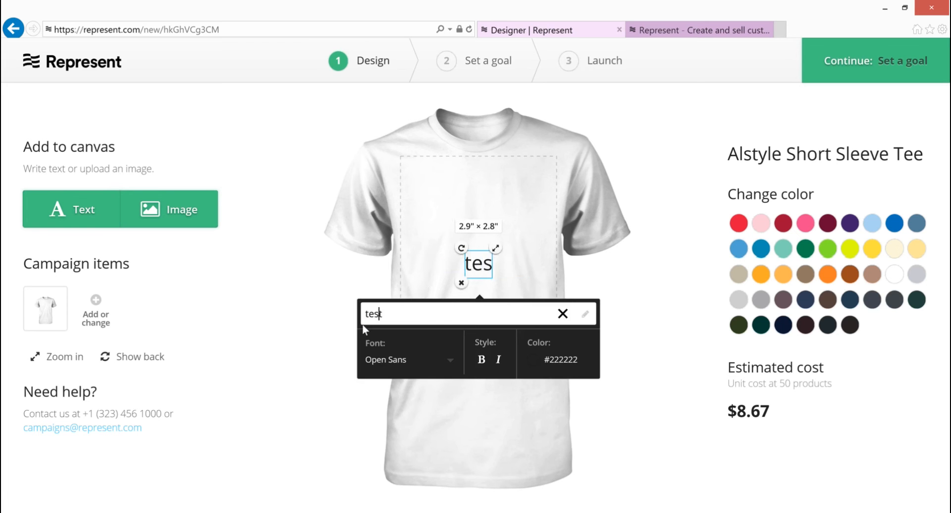
pyautogui.write('ing shirt')
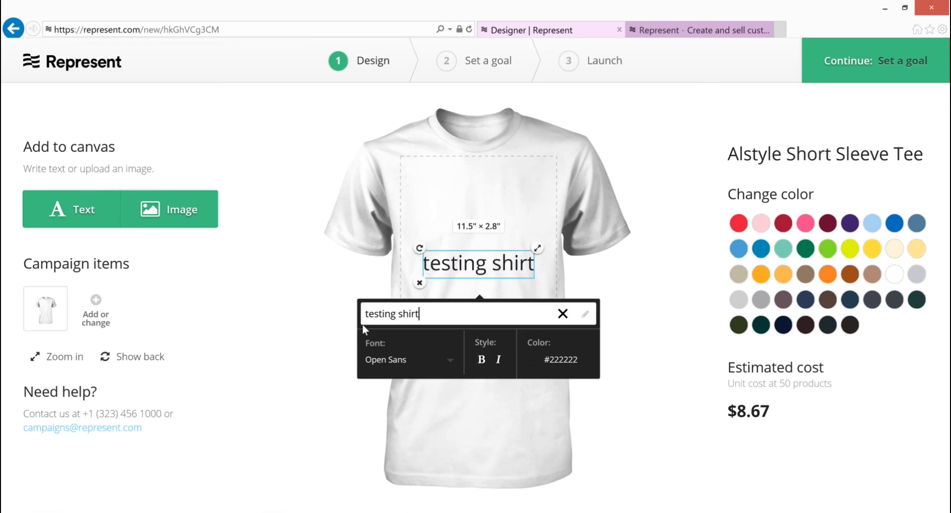
# Set the "testing shirt" text to the Graduate font in colour #FF5A4F and delete it from the shirt.
pyautogui.click(449, 363)
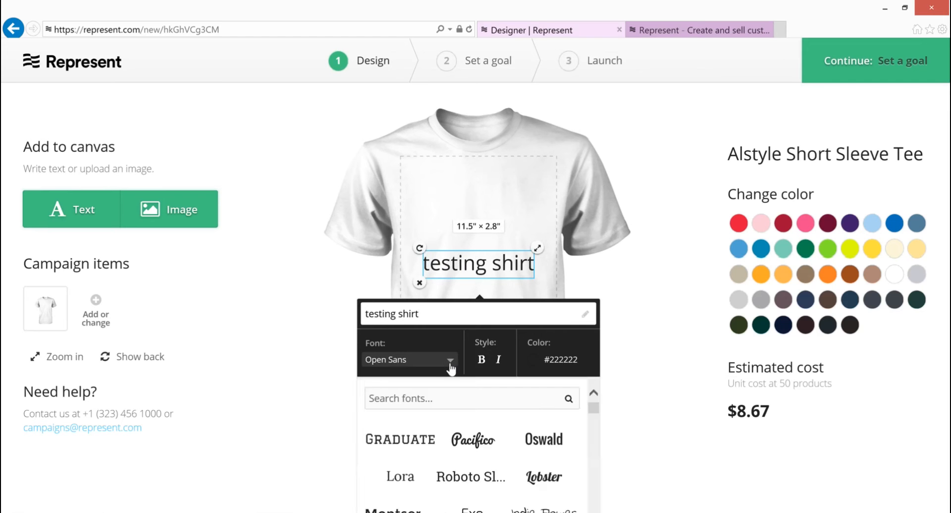
pyautogui.click(408, 445)
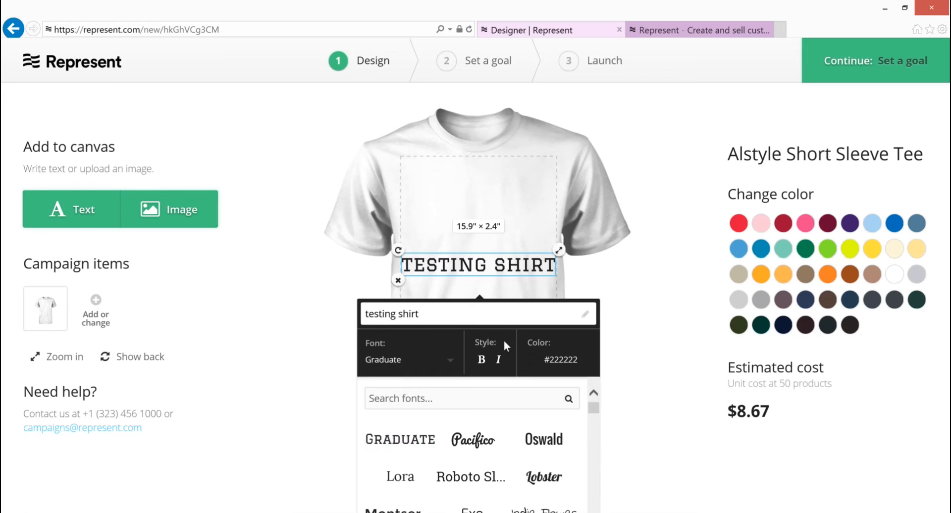
pyautogui.click(498, 360)
pyautogui.click(534, 360)
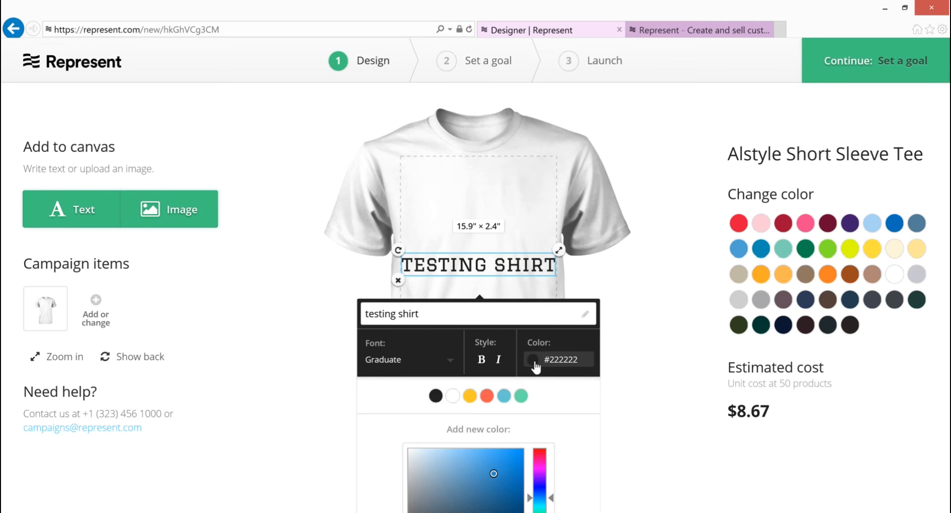
pyautogui.click(483, 399)
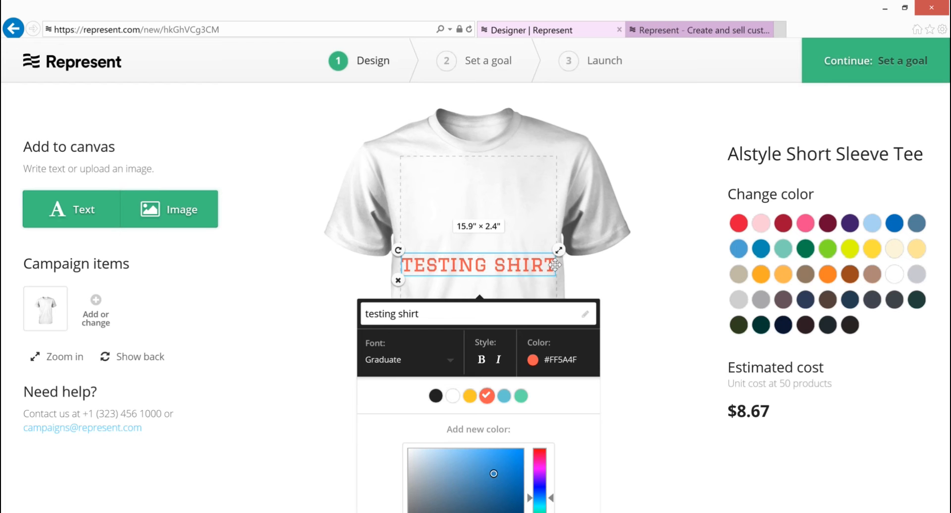
pyautogui.click(398, 281)
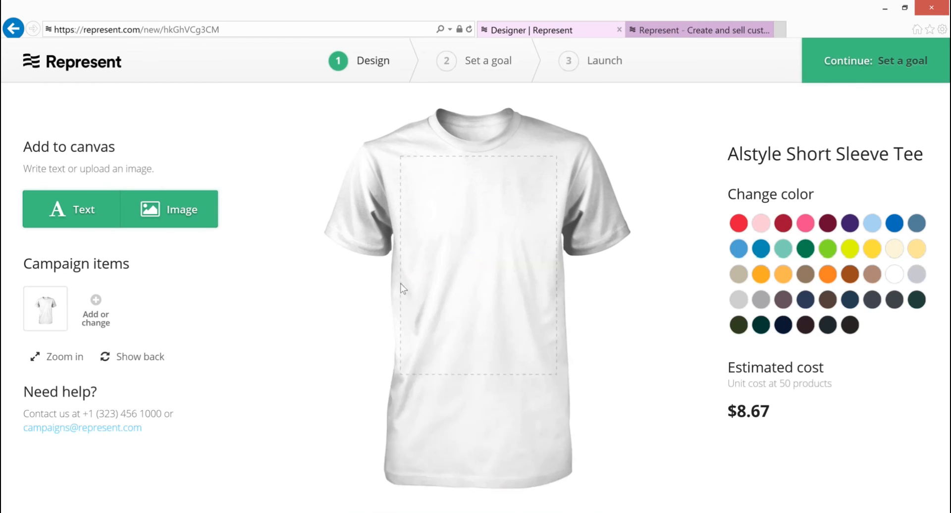
# Upload the image reel girls.png onto the shirt's front.
pyautogui.click(180, 220)
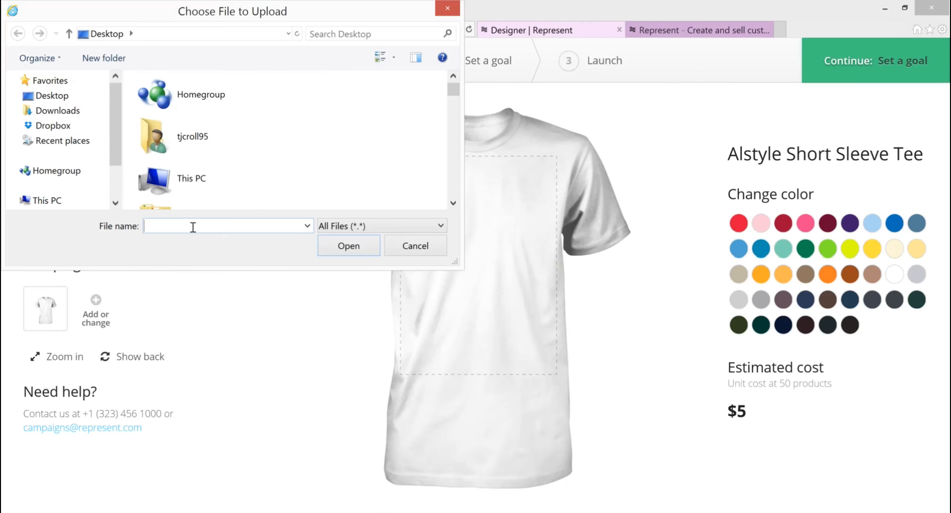
pyautogui.write('reel')
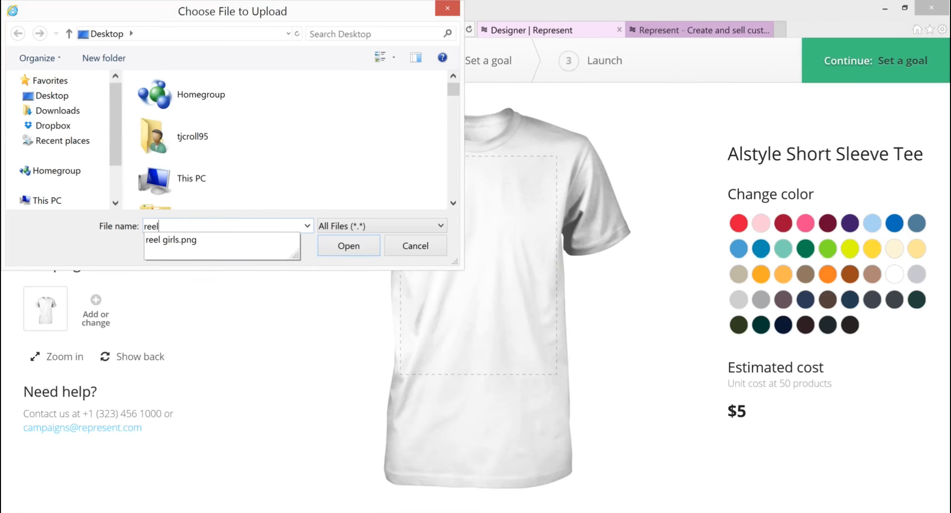
pyautogui.click(166, 241)
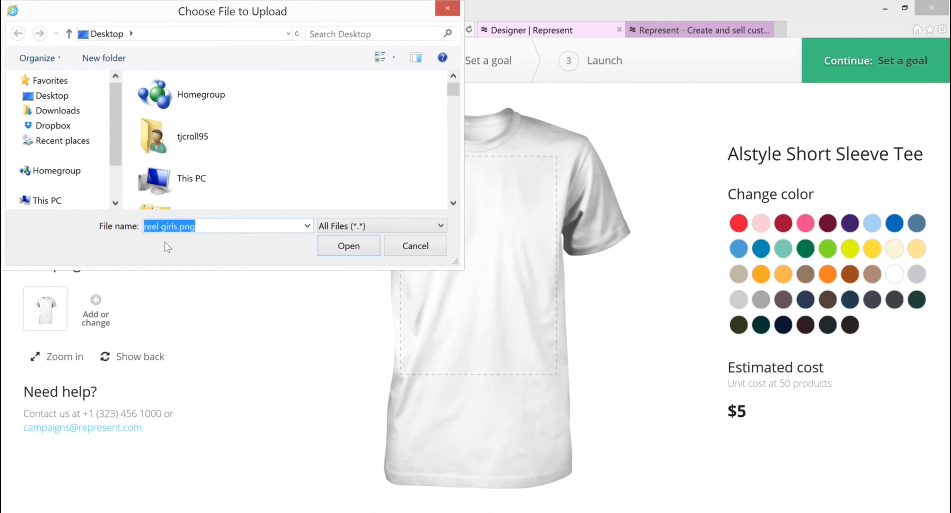
pyautogui.click(343, 249)
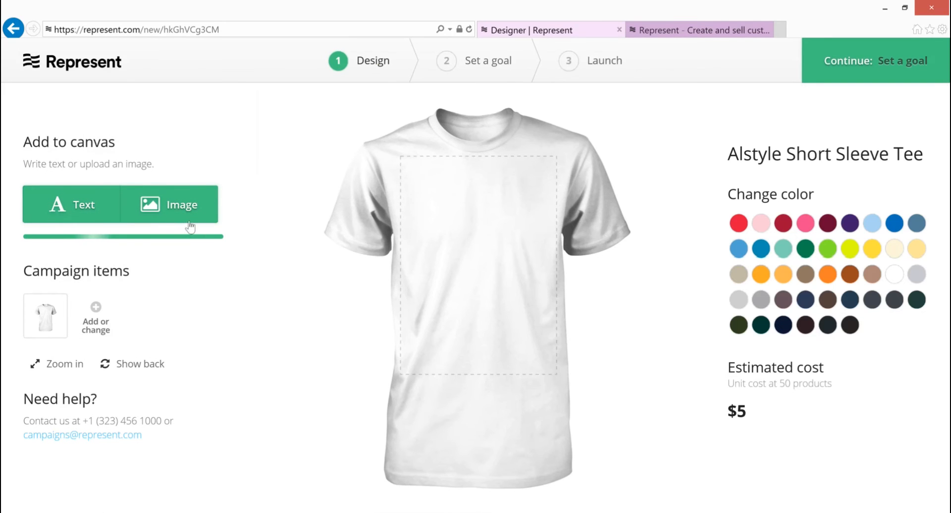
pyautogui.moveTo(180, 214)
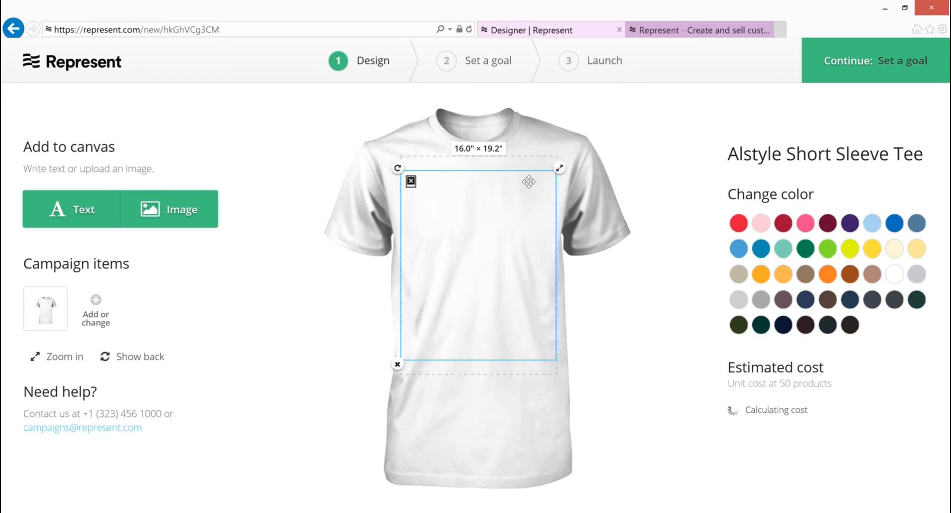
# Preview the shirt in colours such as Hot Pink, orange, Powder Blue and Dark Chocolate, and set it to black.
pyautogui.click(806, 223)
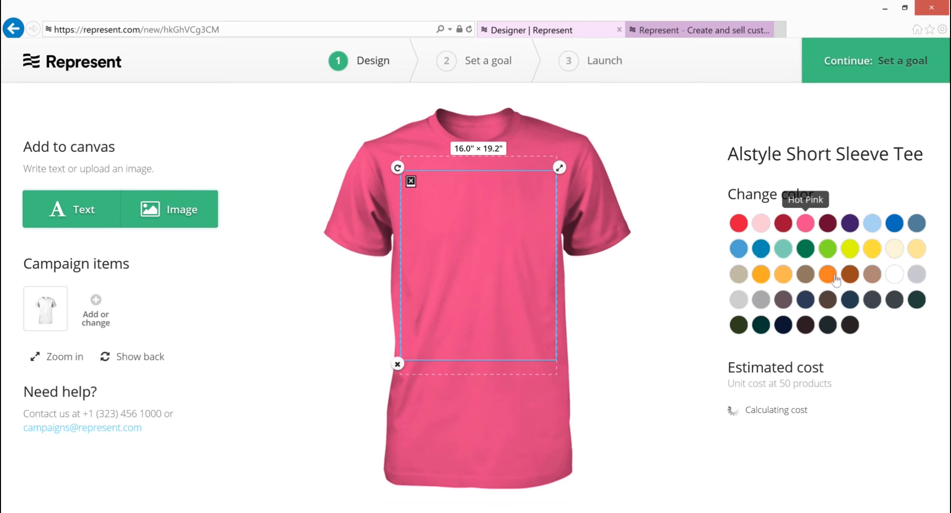
pyautogui.click(828, 274)
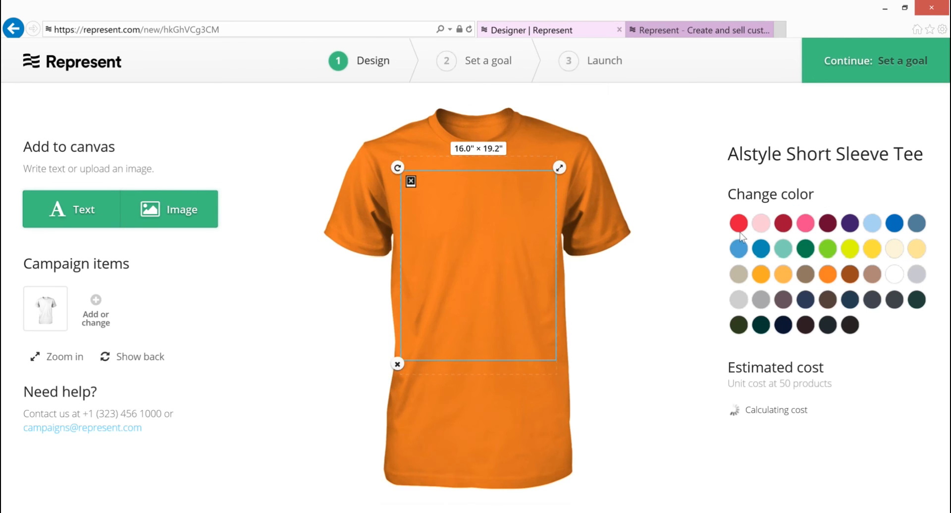
pyautogui.click(806, 248)
pyautogui.click(806, 223)
pyautogui.click(872, 223)
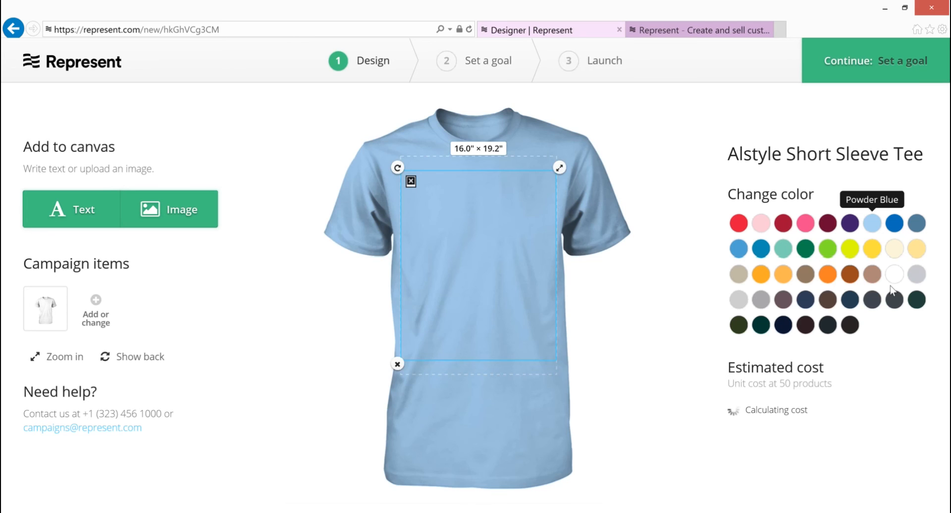
pyautogui.click(918, 299)
pyautogui.click(806, 325)
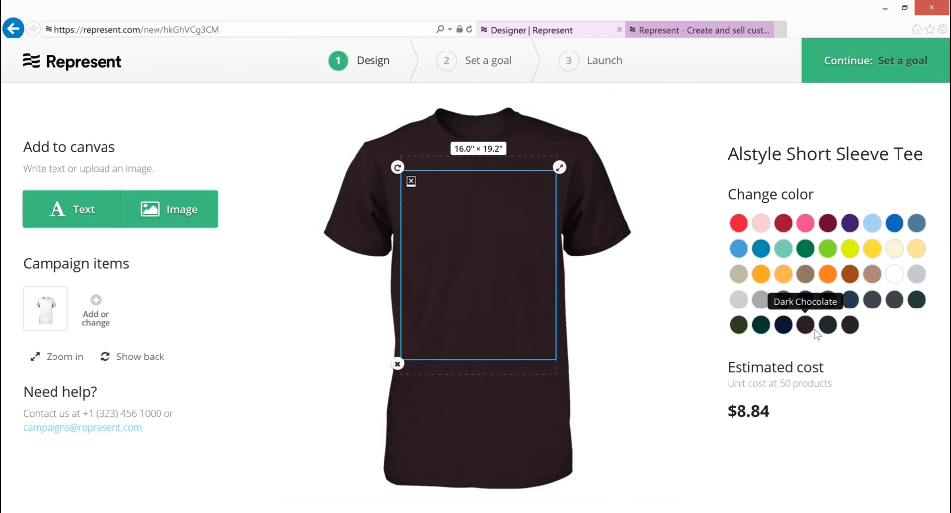
pyautogui.click(851, 325)
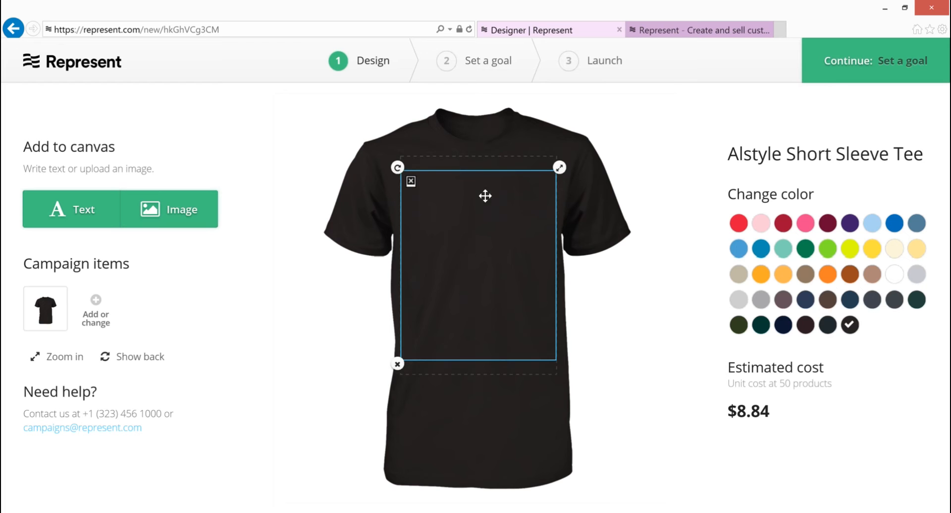
# Try to delete the uploaded image from the black shirt.
pyautogui.click(397, 365)
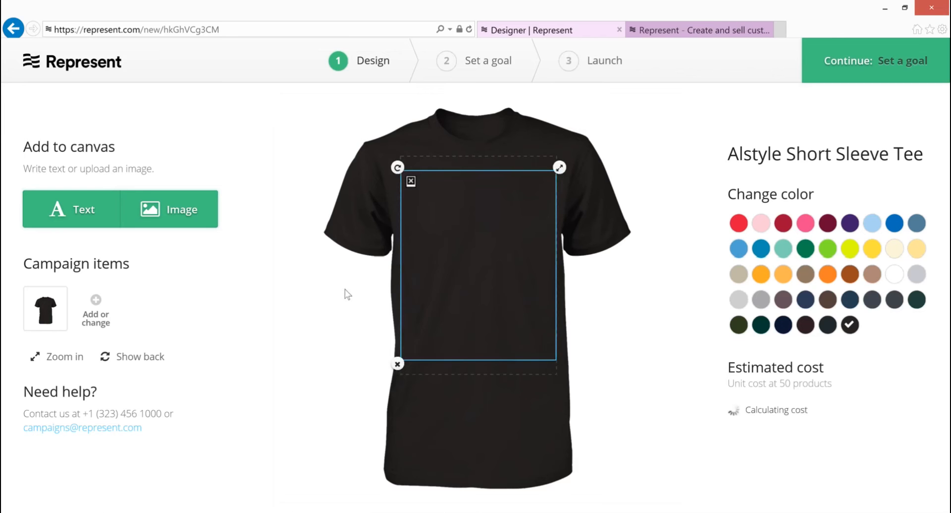
pyautogui.click(397, 364)
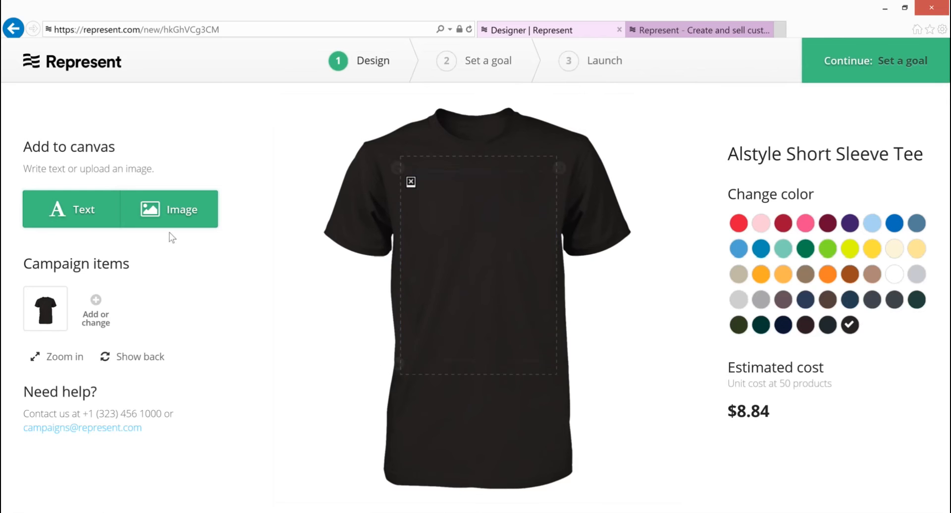
# Add a text element reading "testing" to the middle of the black shirt's front.
pyautogui.click(85, 220)
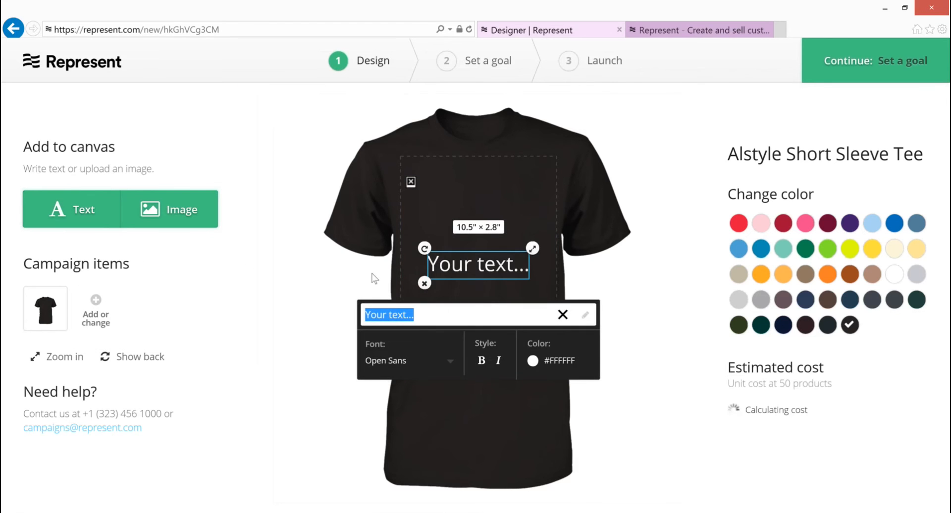
pyautogui.write('testing')
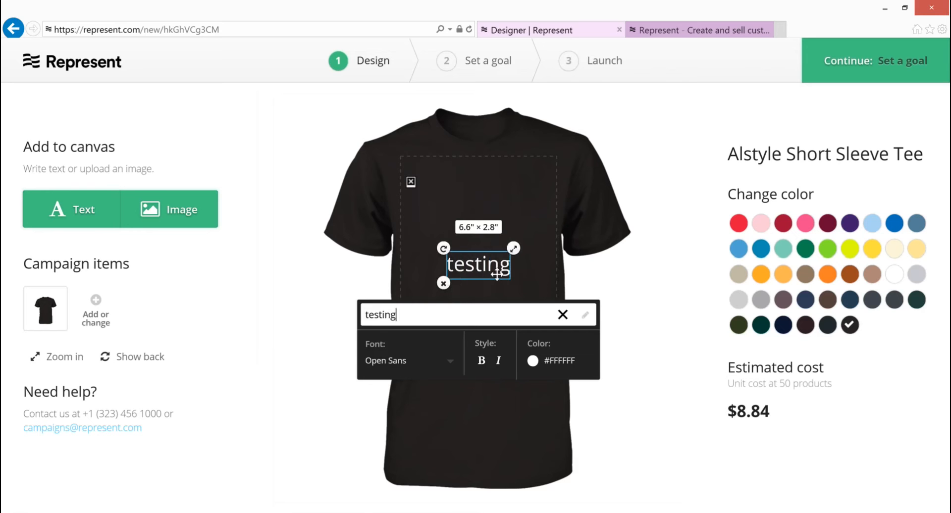
pyautogui.click(609, 333)
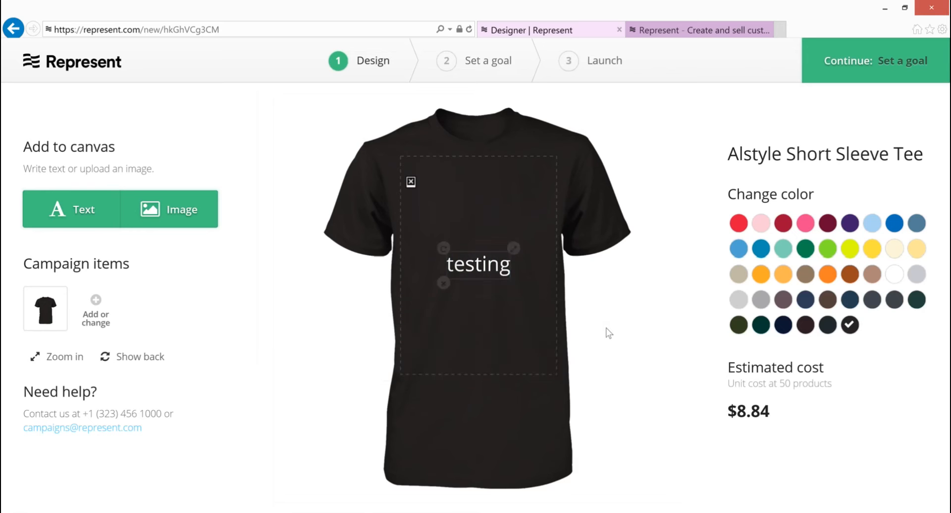
# Try again to delete the uploaded image behind the "testing" text and deselect it.
pyautogui.click(510, 232)
pyautogui.click(398, 366)
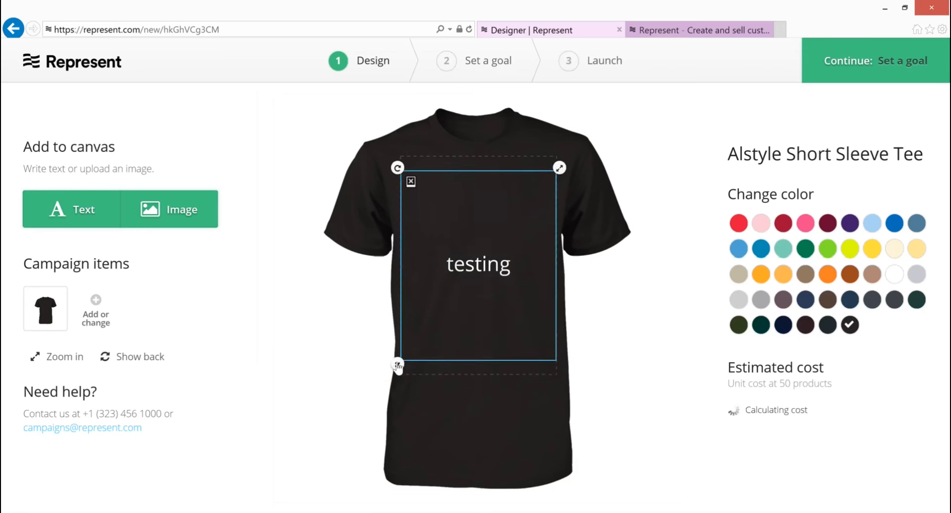
pyautogui.click(577, 354)
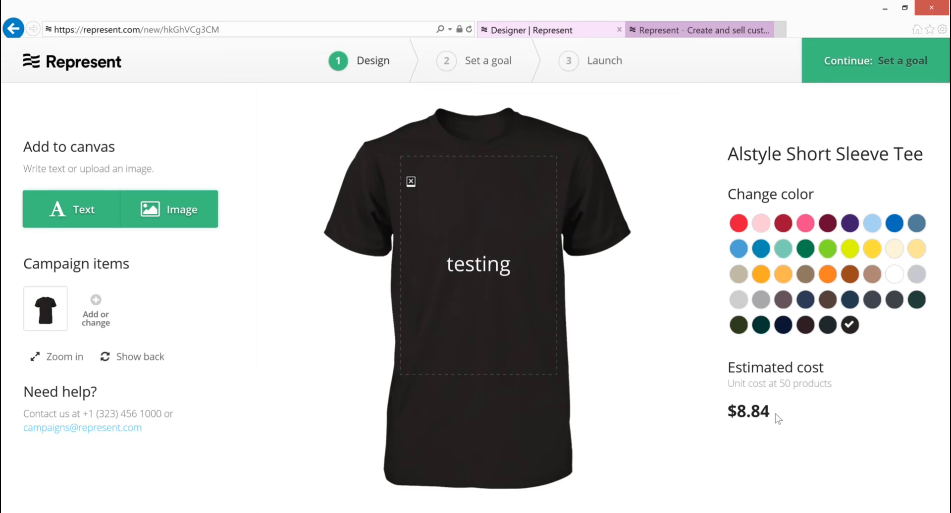
# Add the American Apparel Long Sleeve Tee in black to the campaign's styles and return to the designer.
pyautogui.click(95, 317)
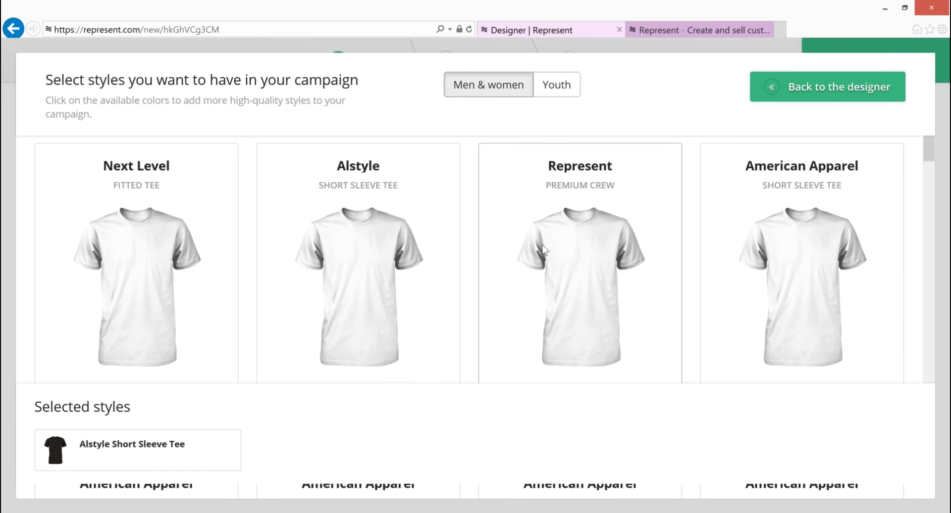
pyautogui.scroll(-1, 625, 300)
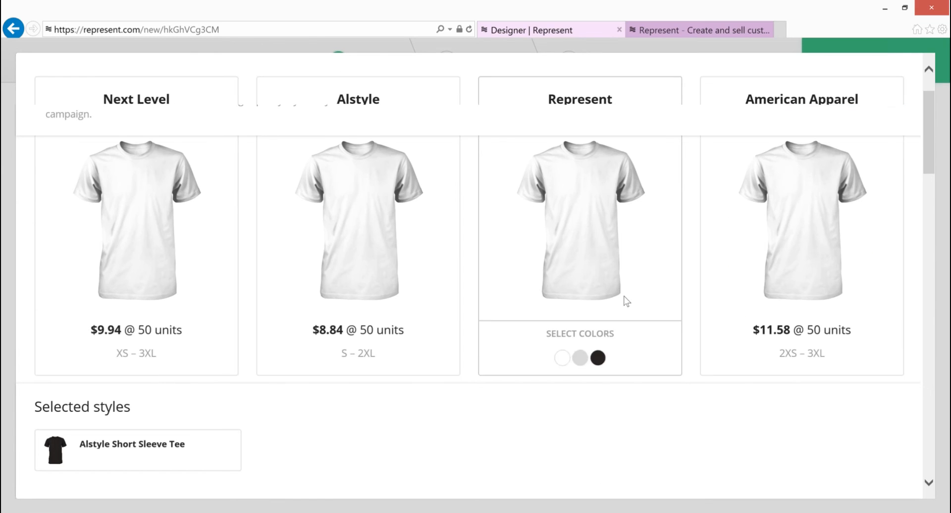
pyautogui.scroll(-3, 627, 301)
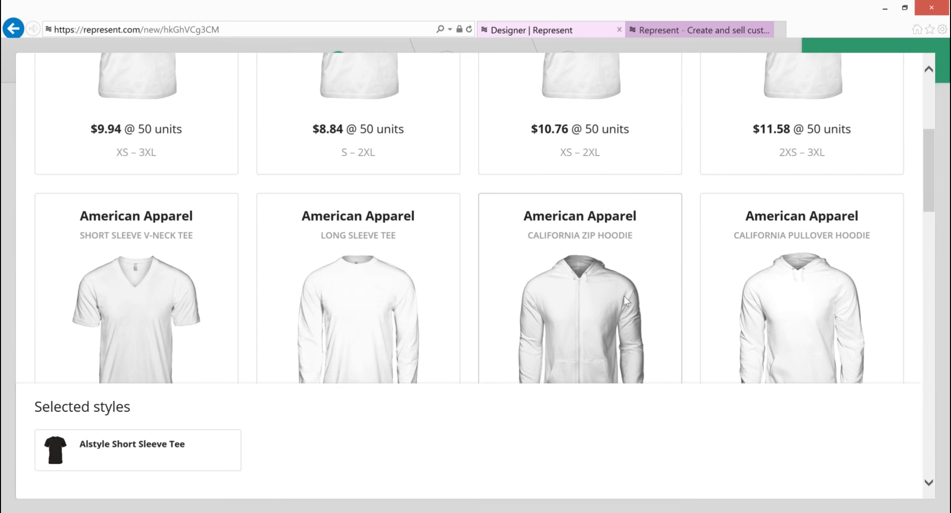
pyautogui.scroll(-1, 623, 296)
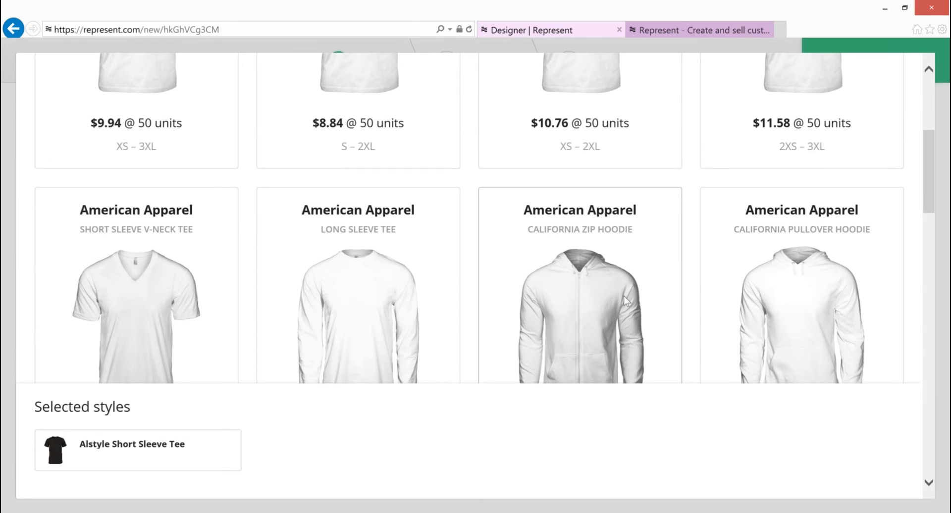
pyautogui.scroll(-1, 623, 296)
pyautogui.scroll(-1, 624, 296)
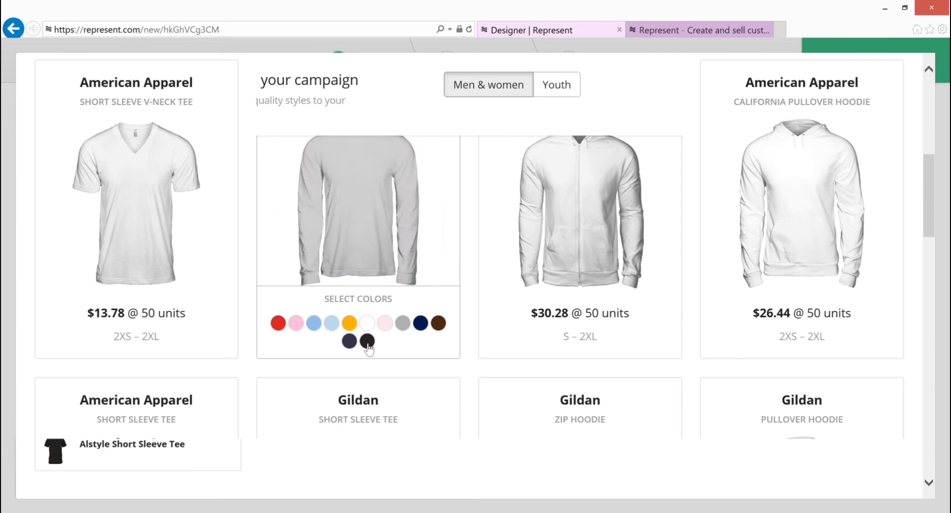
pyautogui.click(367, 343)
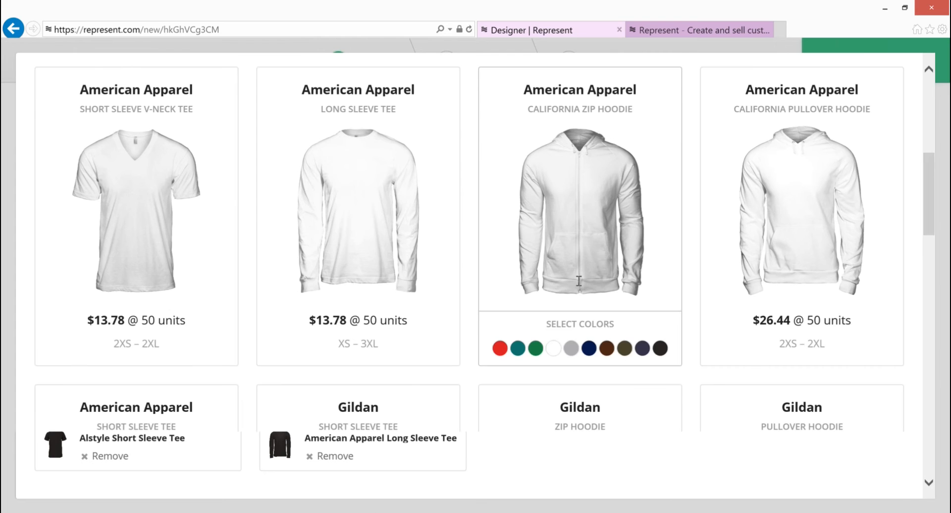
pyautogui.scroll(4, 578, 281)
pyautogui.scroll(1, 581, 274)
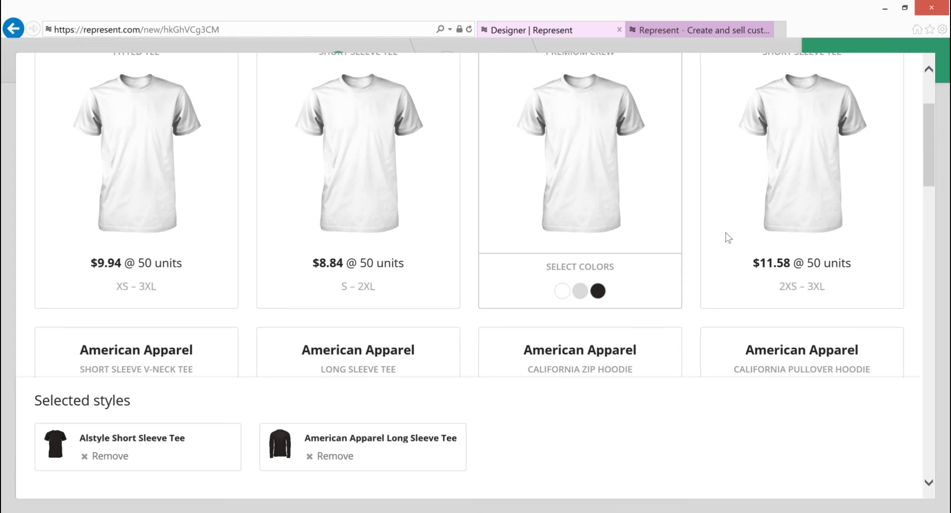
pyautogui.moveTo(765, 165)
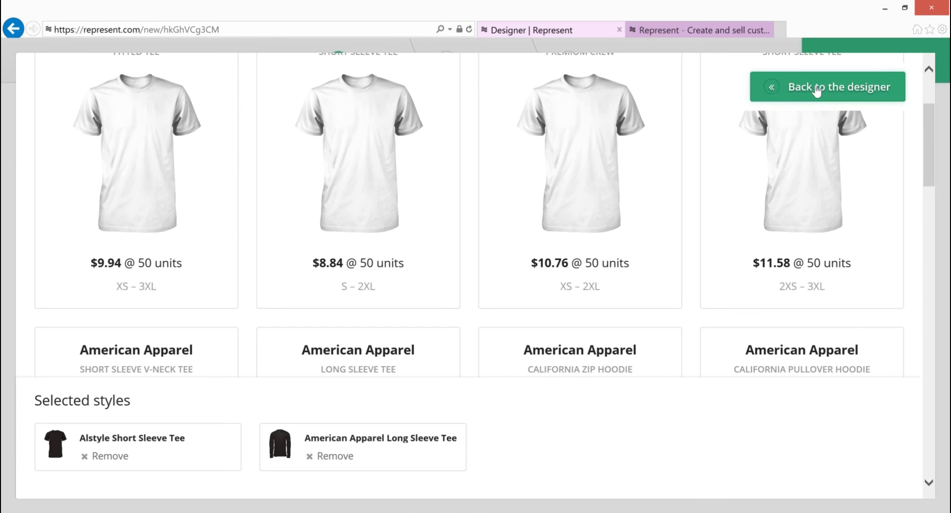
pyautogui.click(816, 89)
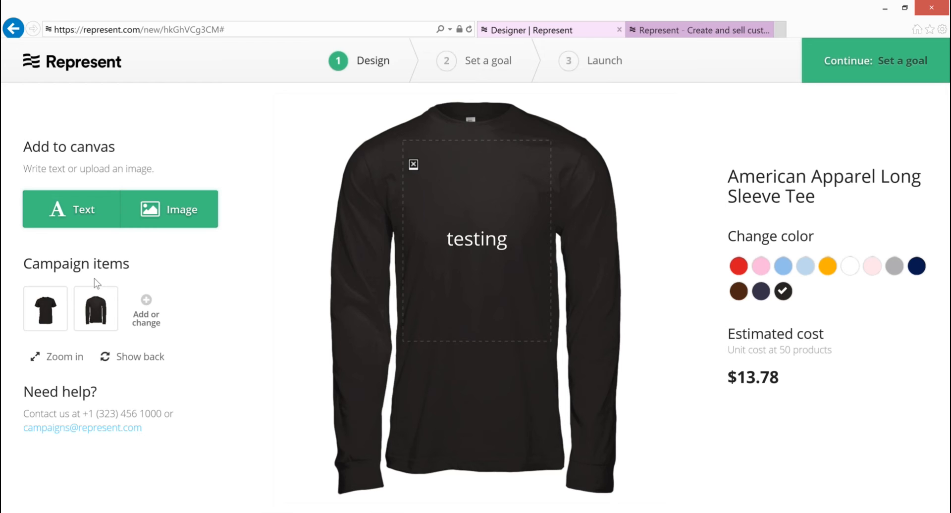
# View the back of the black long sleeve tee, switch back to its front and zoom in.
pyautogui.click(125, 360)
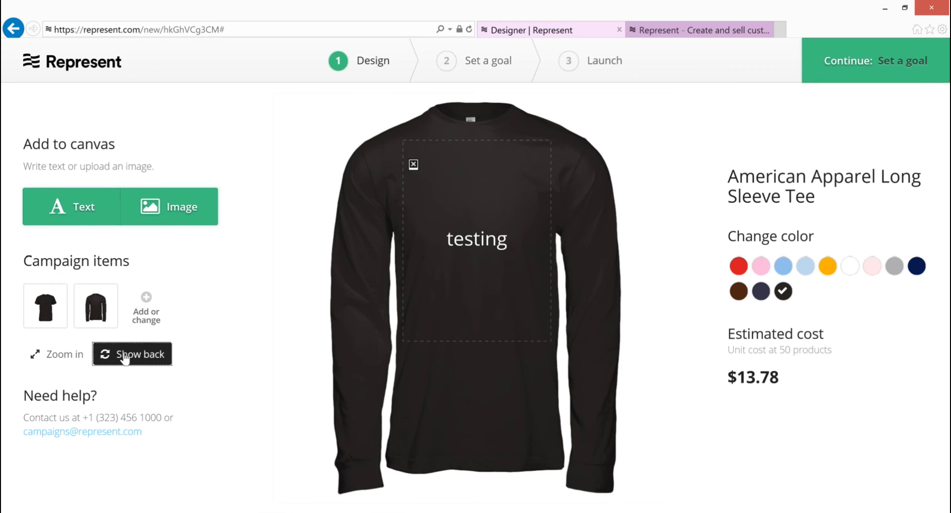
pyautogui.click(125, 361)
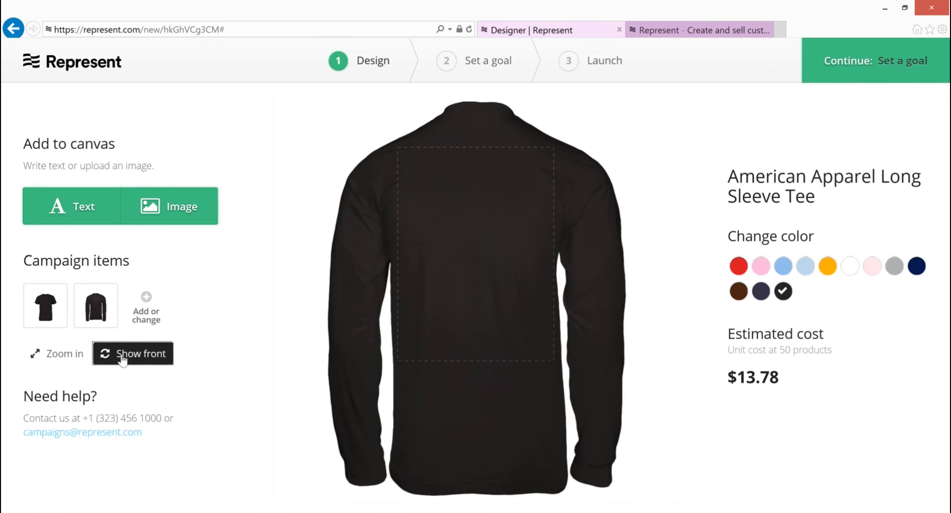
pyautogui.click(123, 361)
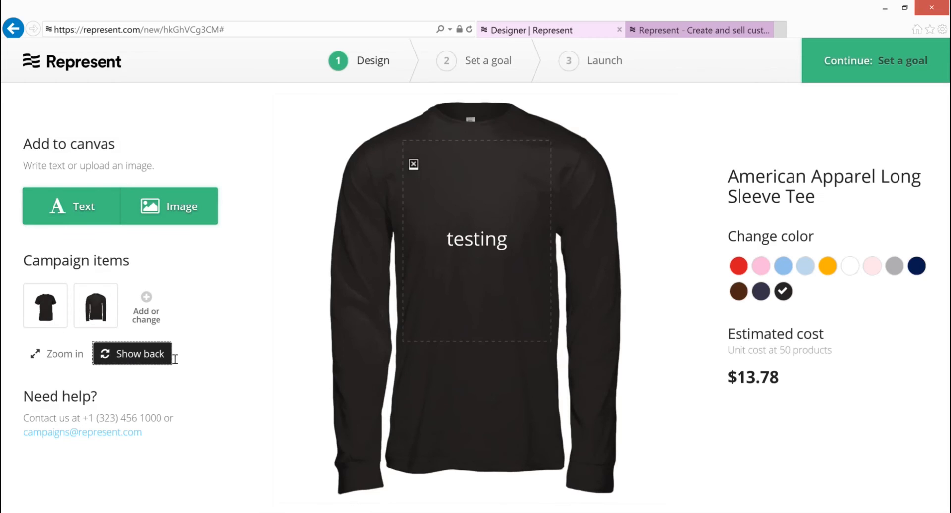
pyautogui.click(60, 358)
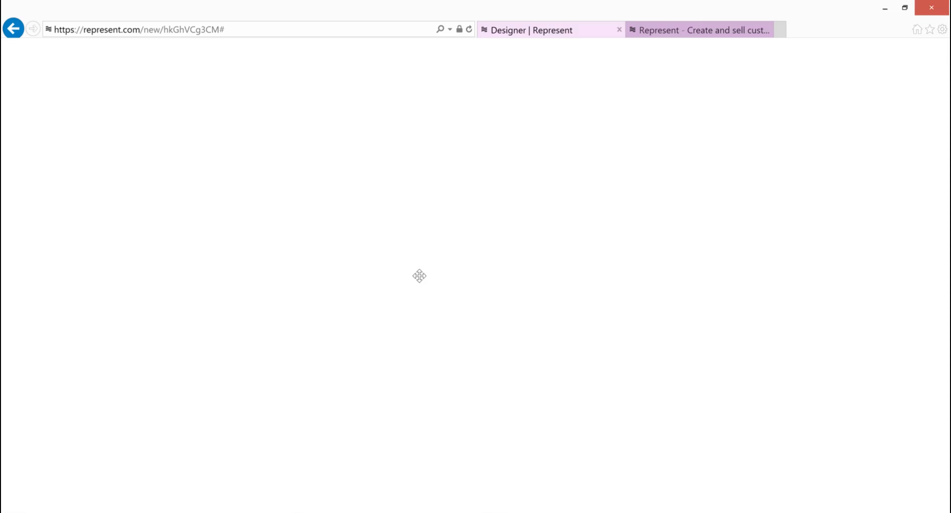
# Try to navigate back from the blank designer page, choosing to stay when asked about leaving without saving.
pyautogui.click(16, 30)
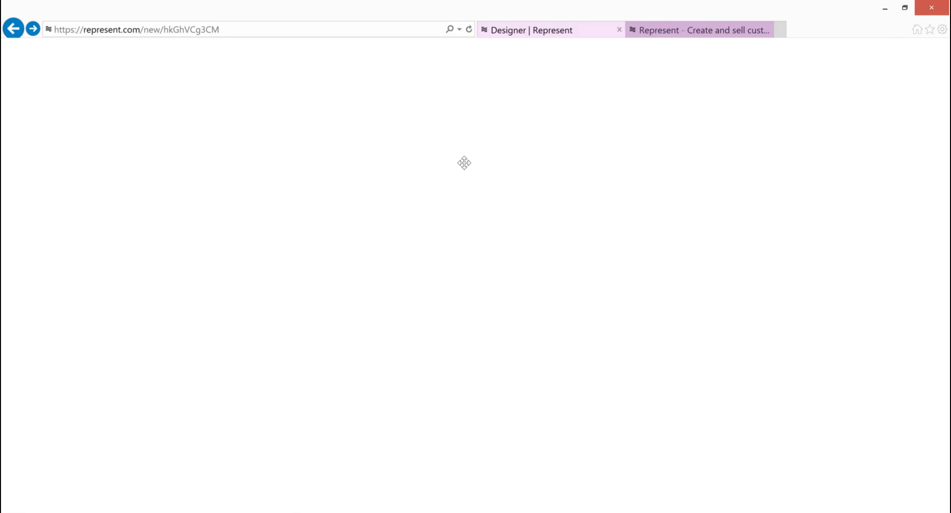
pyautogui.click(529, 33)
pyautogui.click(14, 31)
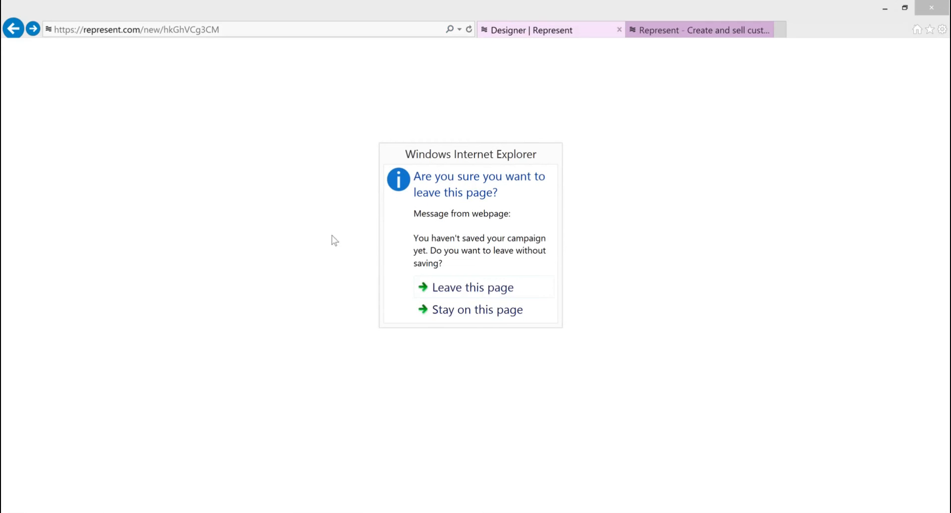
pyautogui.click(452, 312)
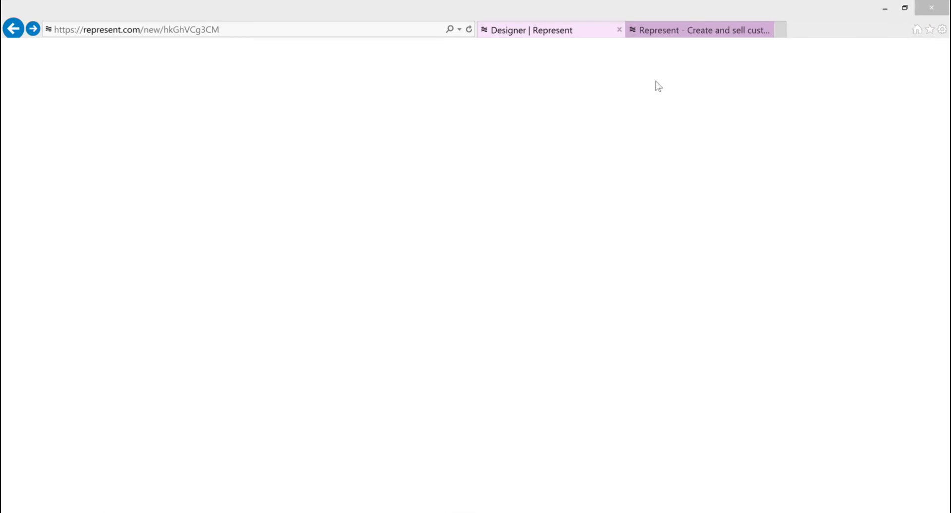
pyautogui.click(534, 35)
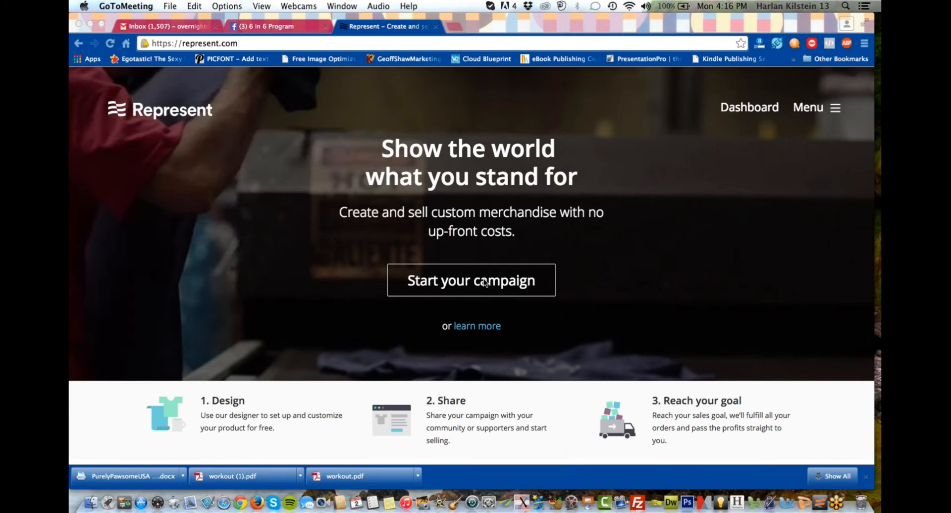
# Start a new campaign from the Represent homepage and add the text "You guys rock!" to the white shirt's front.
pyautogui.click(486, 283)
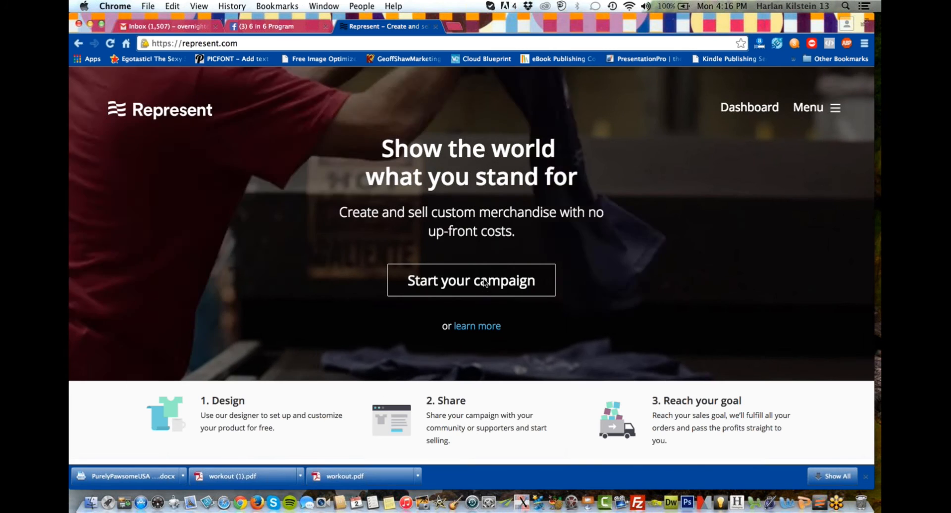
pyautogui.click(486, 283)
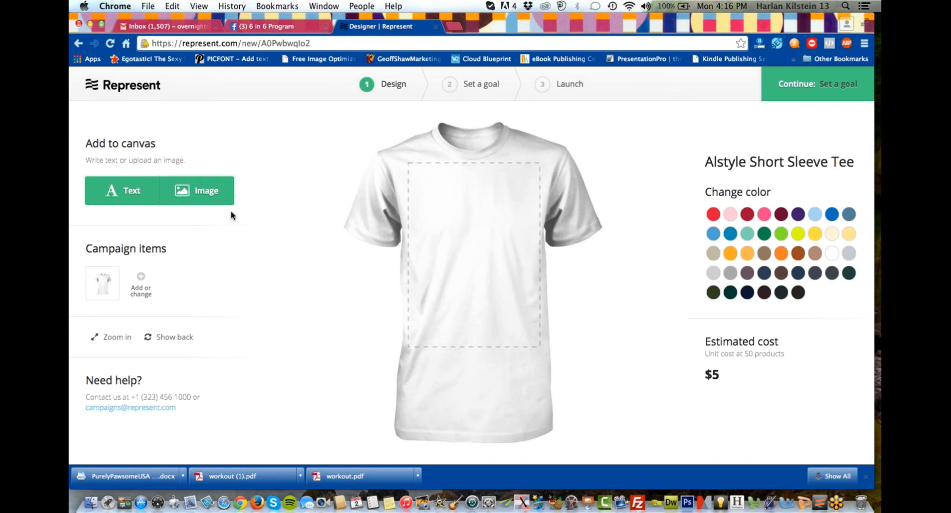
pyautogui.click(141, 192)
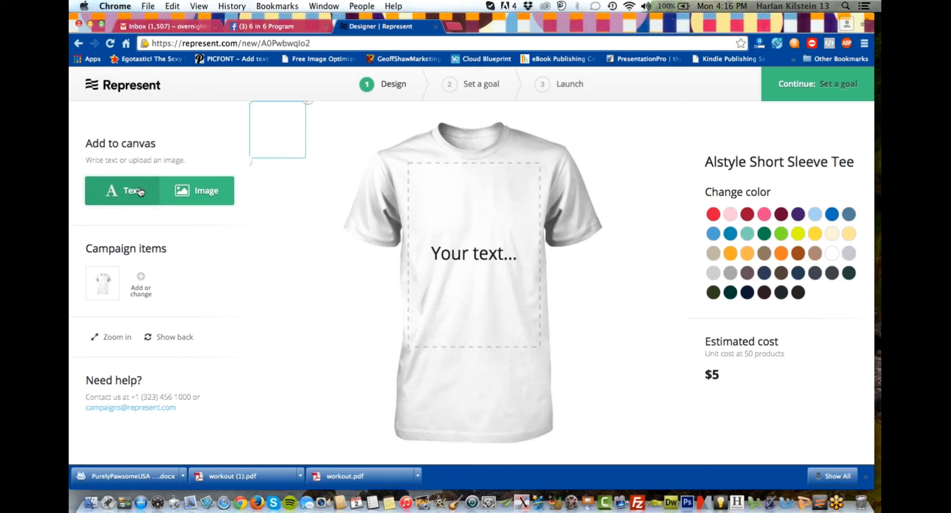
pyautogui.click(444, 253)
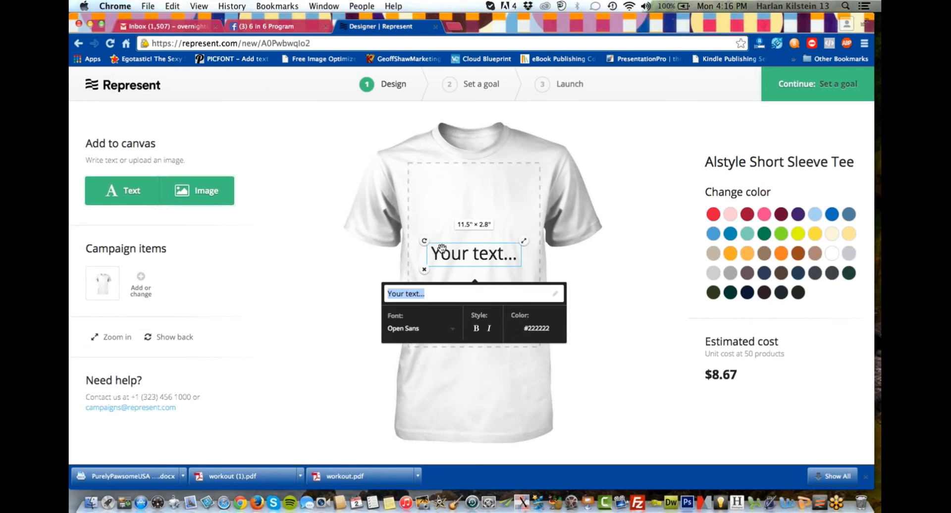
pyautogui.write('You')
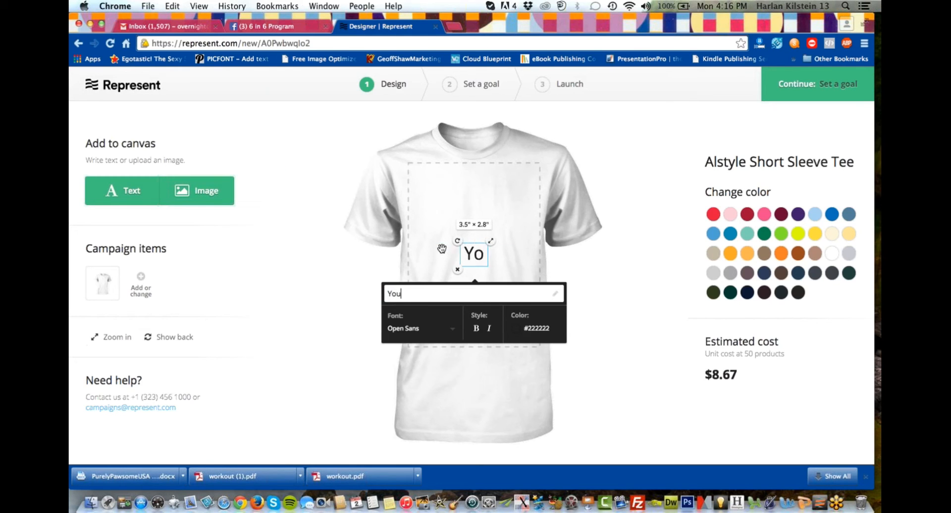
pyautogui.write(' guy')
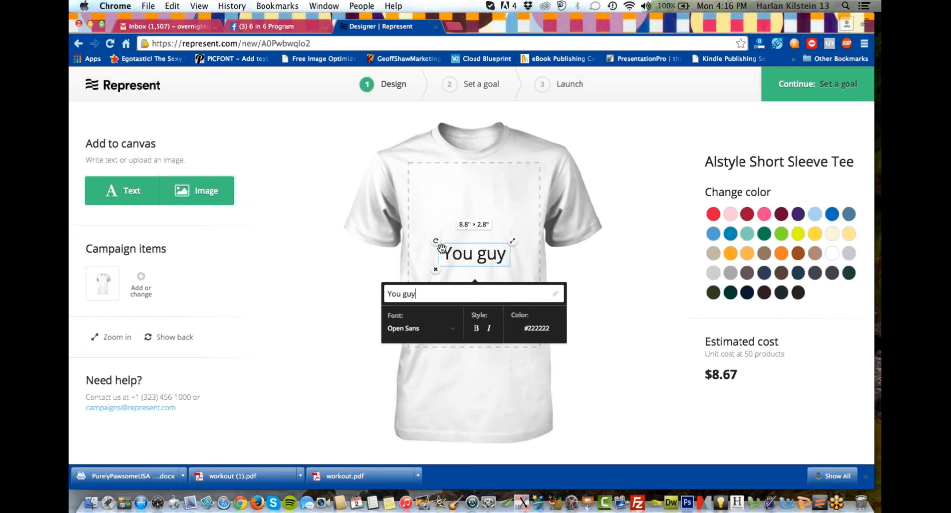
pyautogui.write('s r')
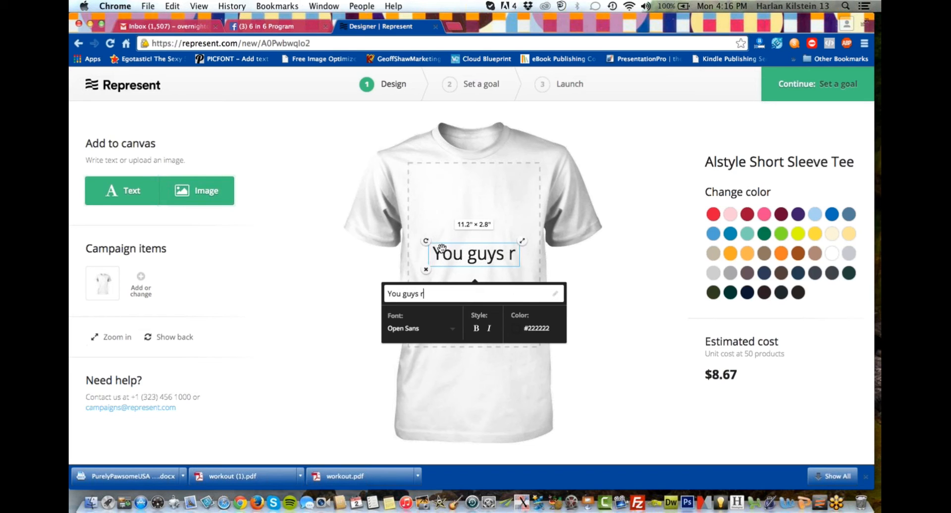
pyautogui.write('ock')
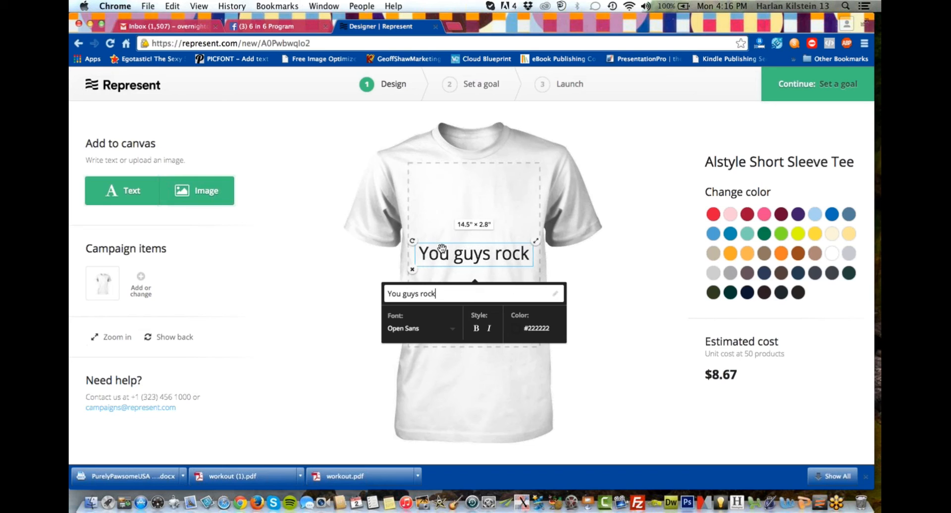
pyautogui.write('!')
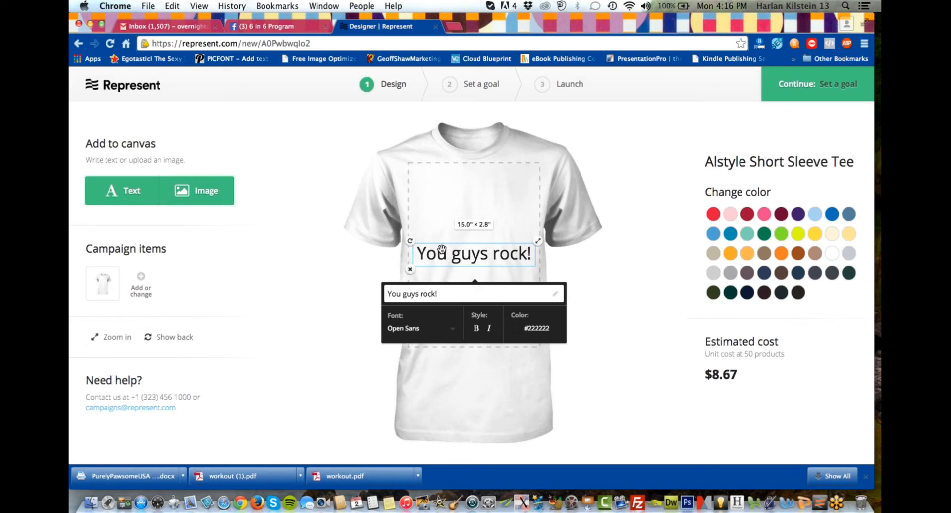
pyautogui.click(301, 269)
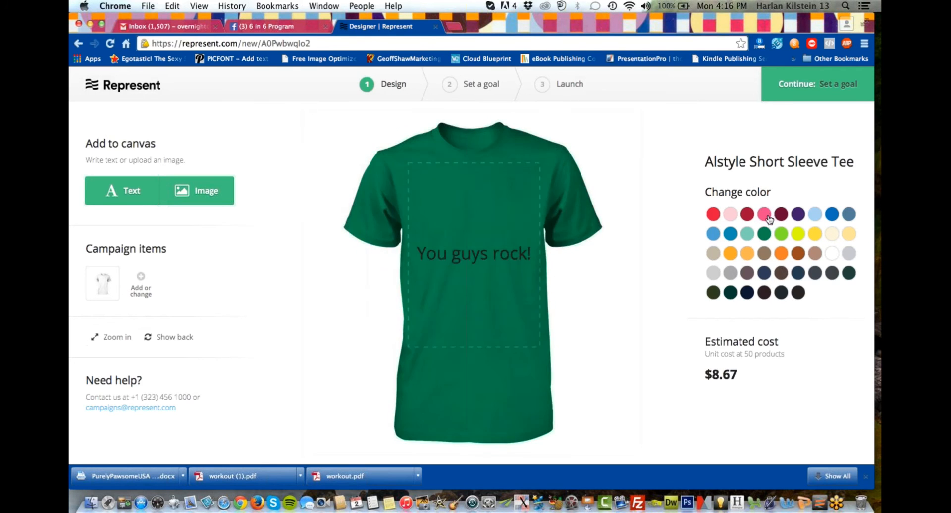
# Set the shirt colour to red after trying pink, and move the "You guys rock!" text slightly higher.
pyautogui.click(770, 217)
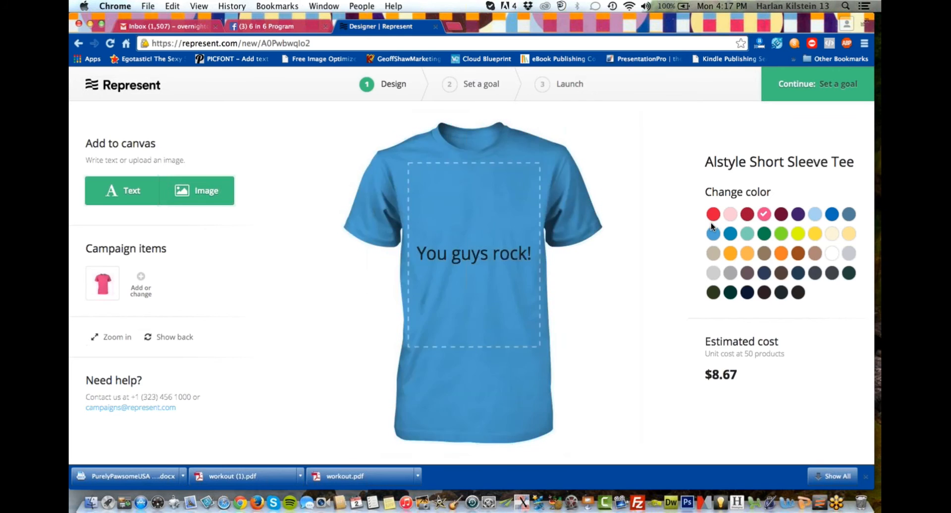
pyautogui.click(719, 218)
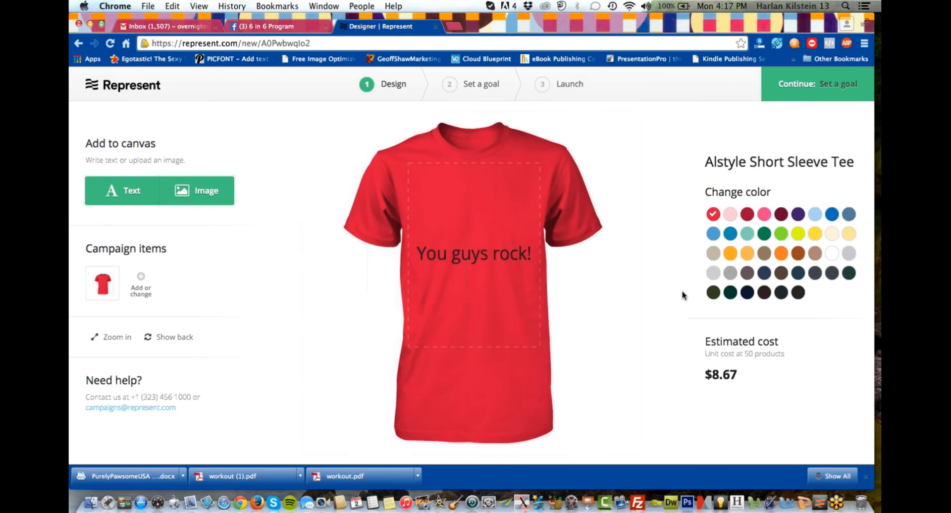
pyautogui.click(490, 252)
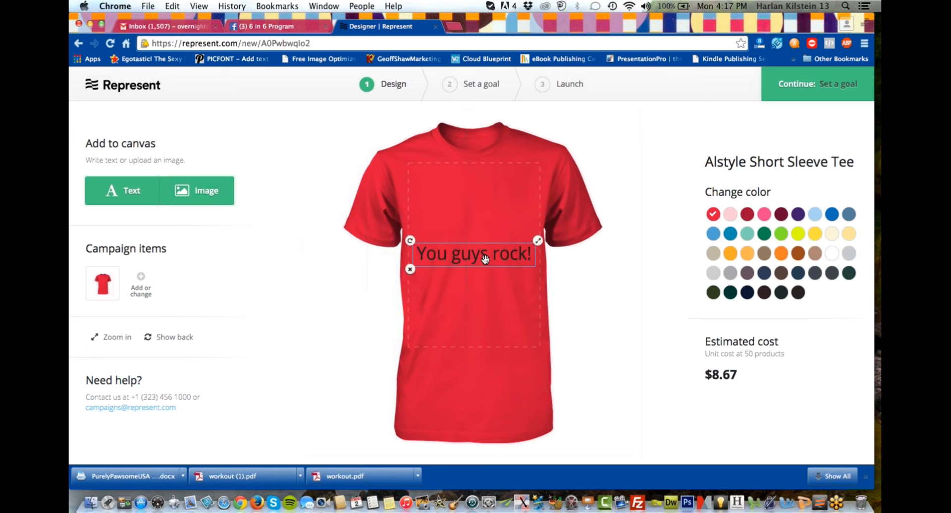
pyautogui.moveTo(485, 258); pyautogui.dragTo(480, 242)
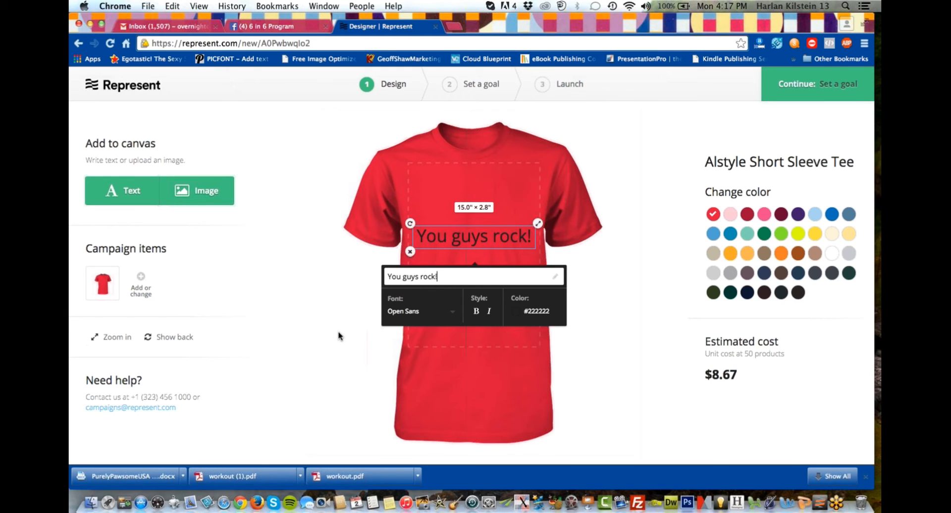
pyautogui.click(362, 311)
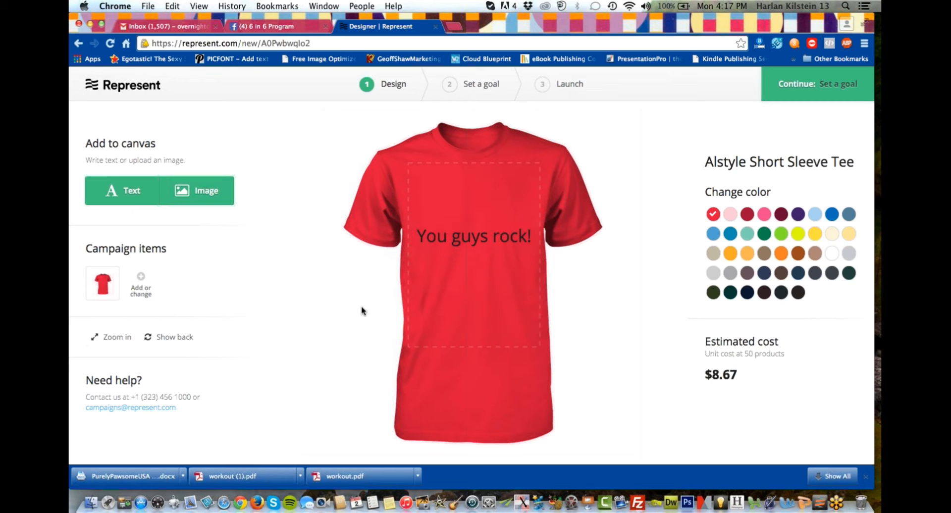
# Rotate the "You guys rock!" text to vertical, turn it back to horizontal and deselect it.
pyautogui.click(409, 223)
pyautogui.moveTo(410, 224); pyautogui.dragTo(460, 288)
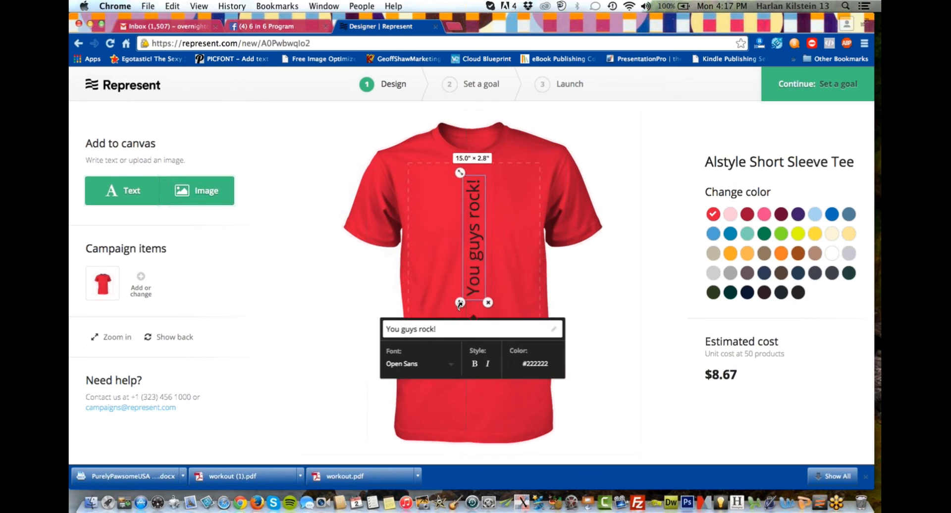
pyautogui.moveTo(460, 305); pyautogui.dragTo(424, 231)
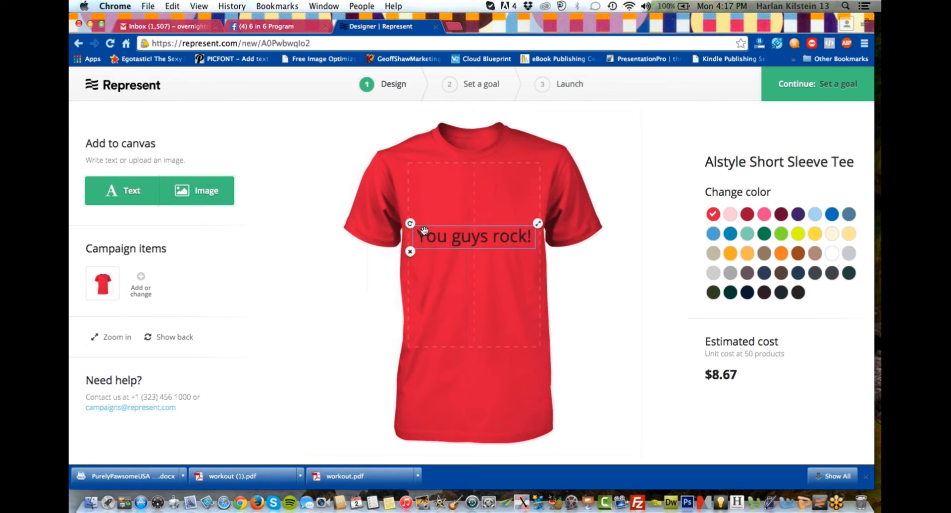
pyautogui.click(342, 297)
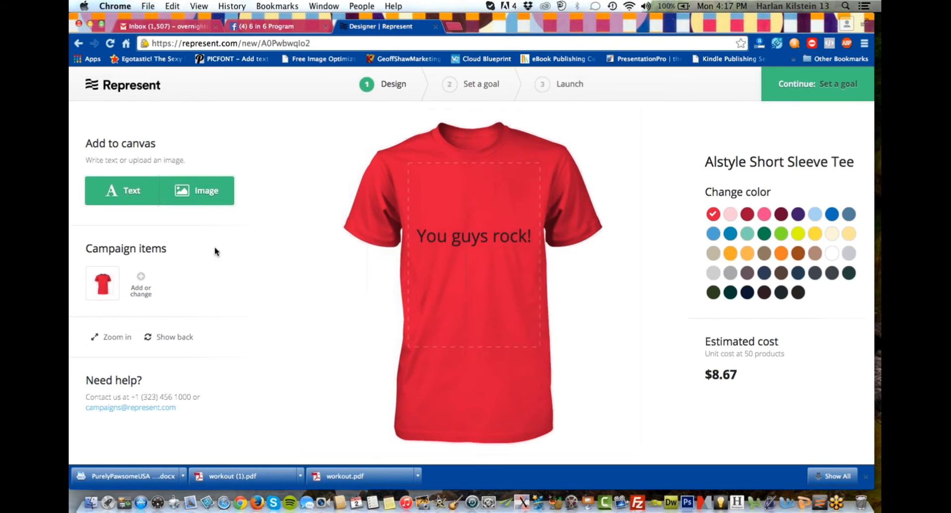
# Add the white text "My dog smells" directly below "You guys rock!" on the shirt's front and deselect it.
pyautogui.click(132, 196)
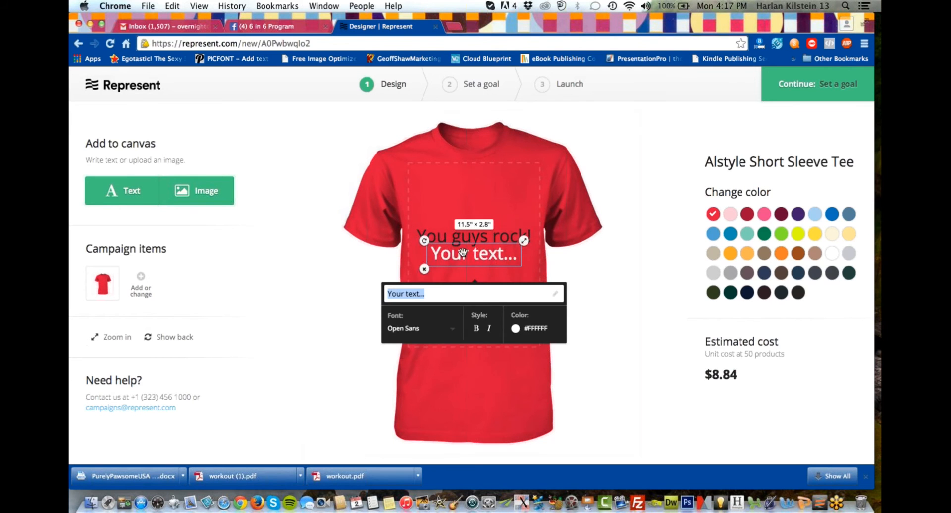
pyautogui.moveTo(462, 253); pyautogui.dragTo(464, 257)
pyautogui.write('M')
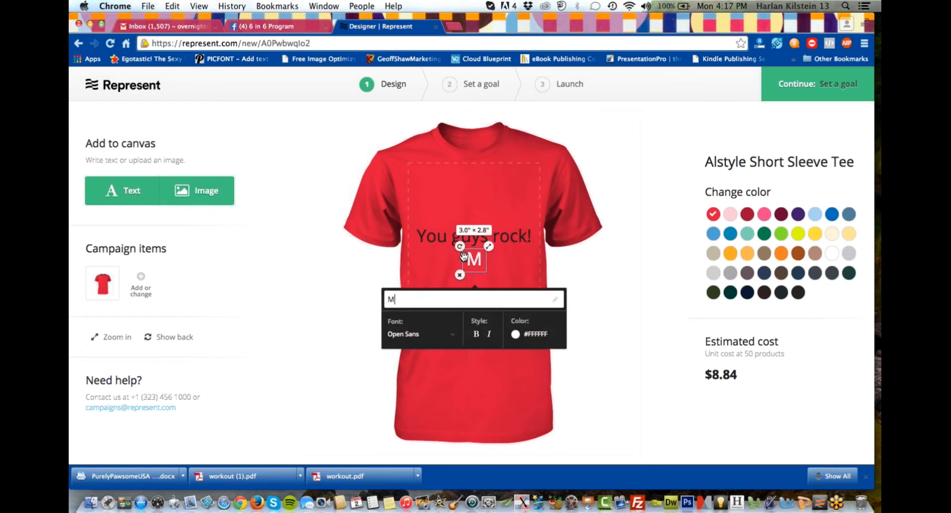
pyautogui.write('y ')
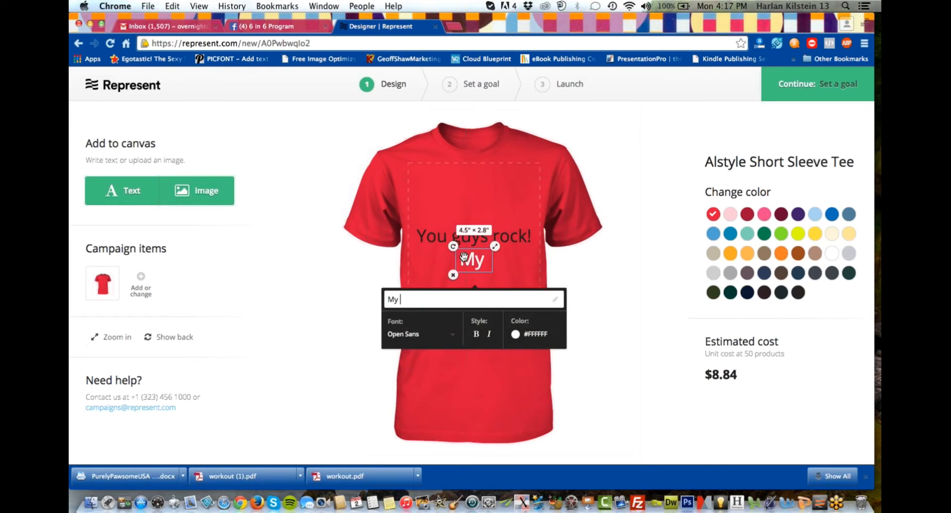
pyautogui.write('dog')
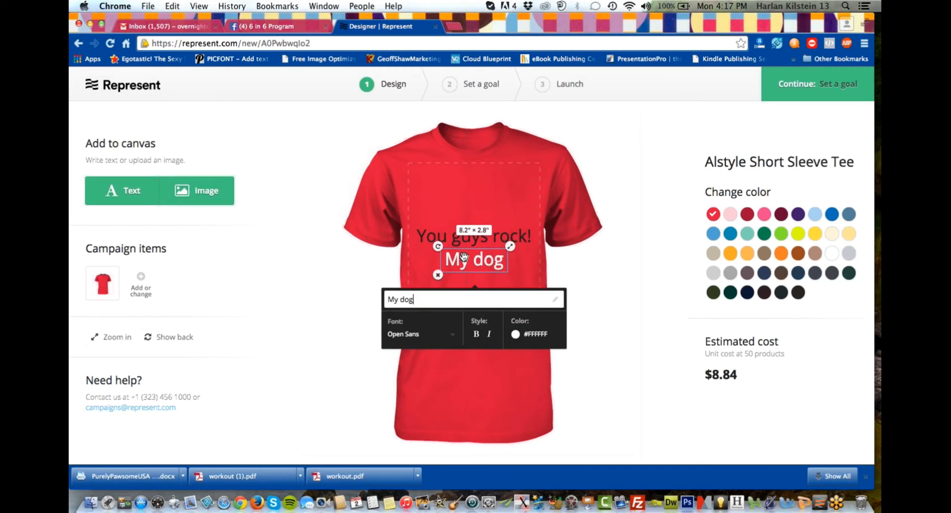
pyautogui.write(' smells')
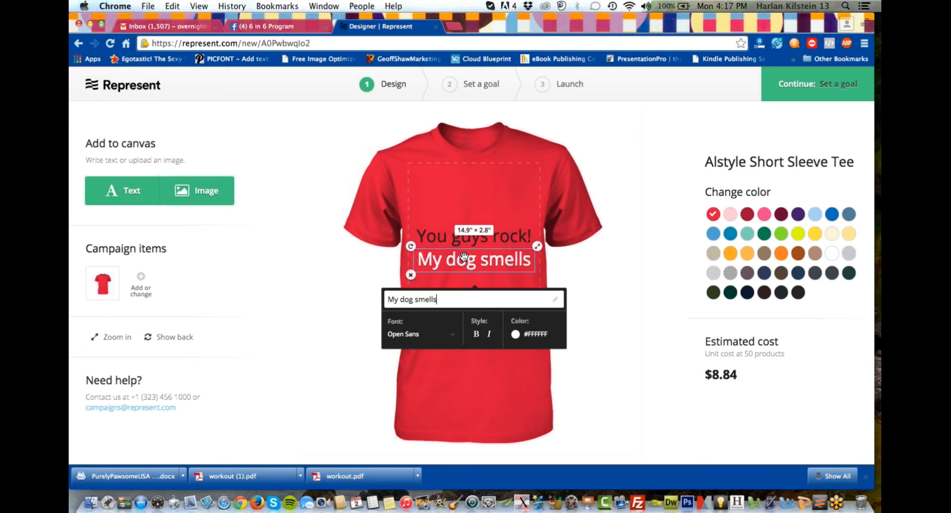
pyautogui.click(465, 192)
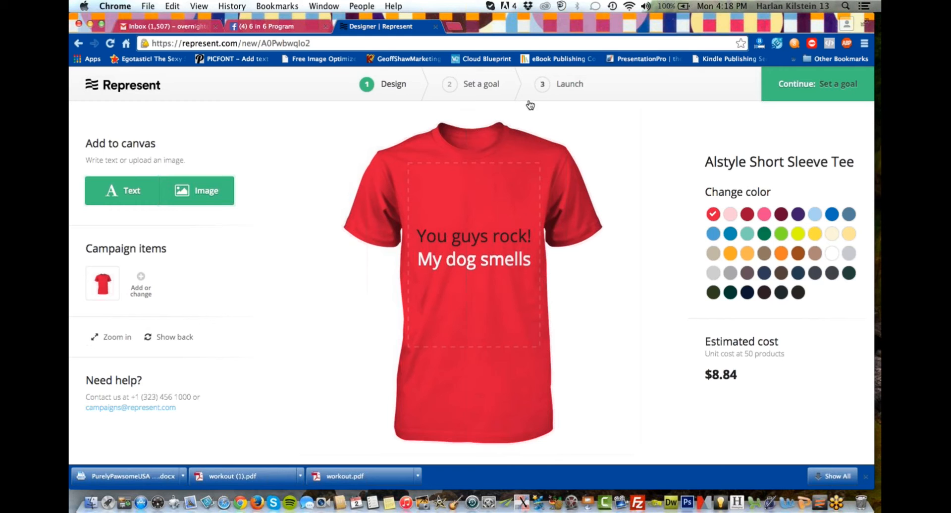
# Go to the goal-setting stage and set the Alstyle Short Sleeve Tee's selling price to $24.99.
pyautogui.click(464, 82)
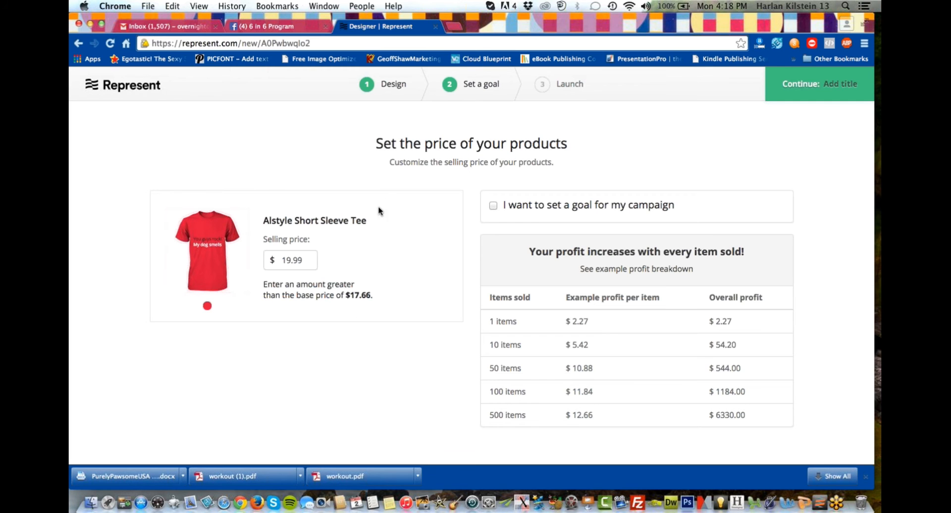
pyautogui.click(396, 87)
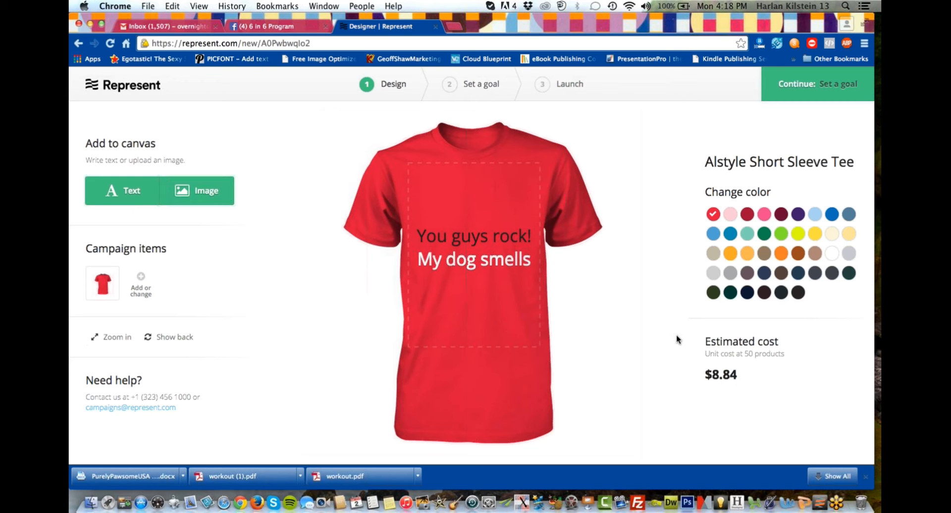
pyautogui.click(488, 88)
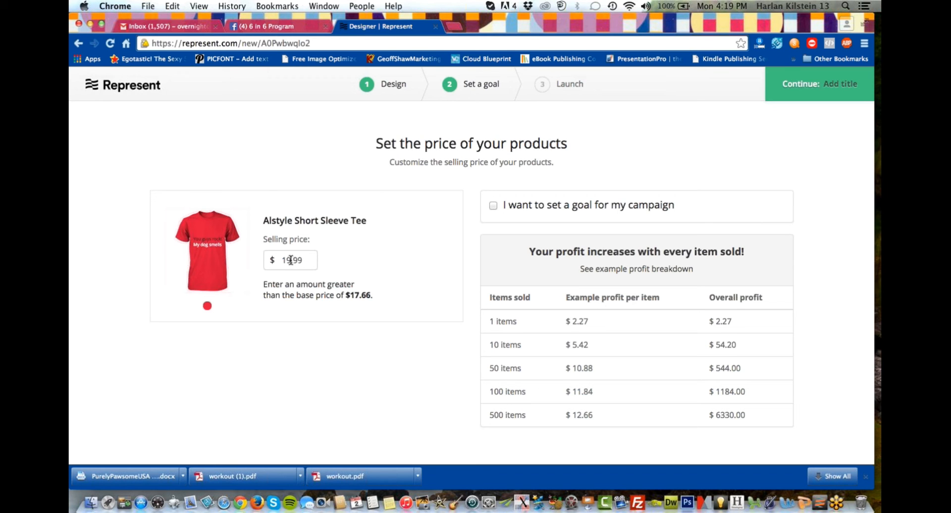
pyautogui.moveTo(291, 259); pyautogui.dragTo(281, 259)
pyautogui.write('2')
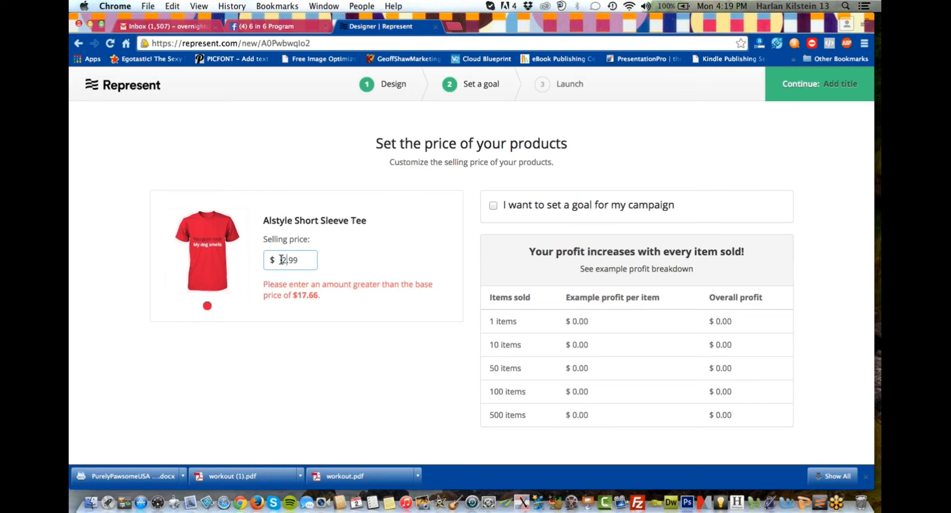
pyautogui.write('4')
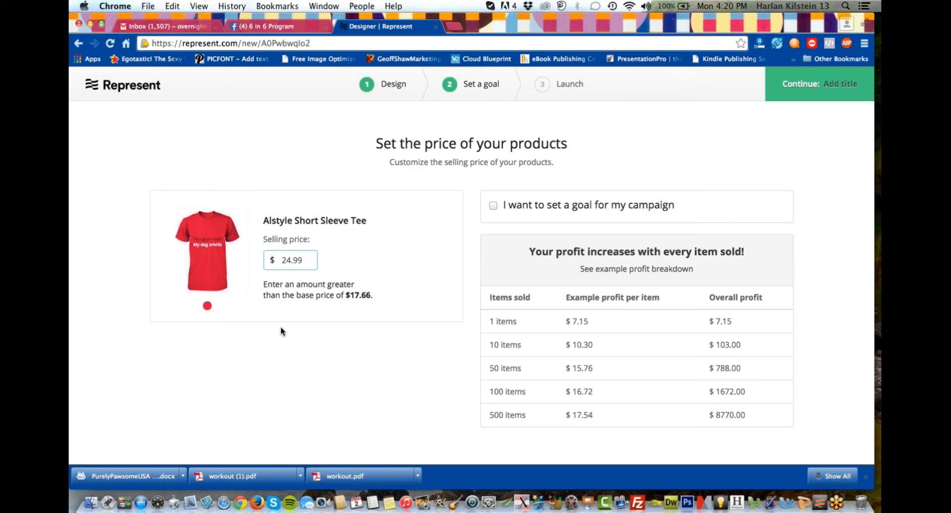
# Enable a goal for the campaign and raise the number of items to sell to 500.
pyautogui.click(495, 205)
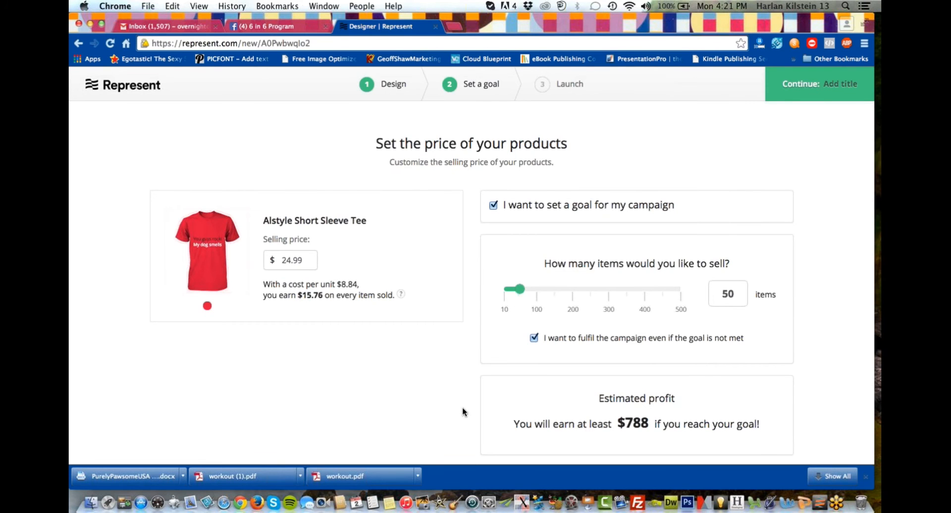
pyautogui.scroll(-1, 464, 411)
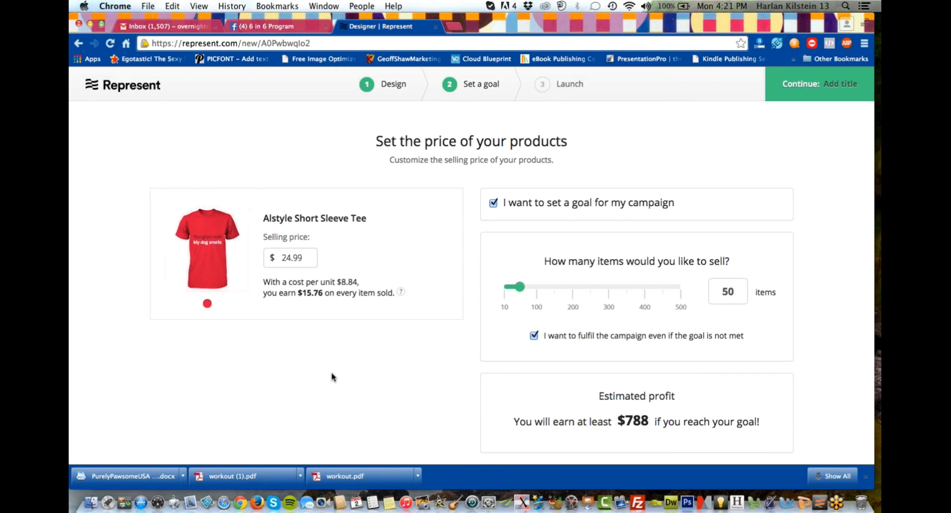
pyautogui.scroll(-1, 332, 377)
pyautogui.scroll(-1, 332, 377)
pyautogui.moveTo(523, 291); pyautogui.dragTo(696, 305)
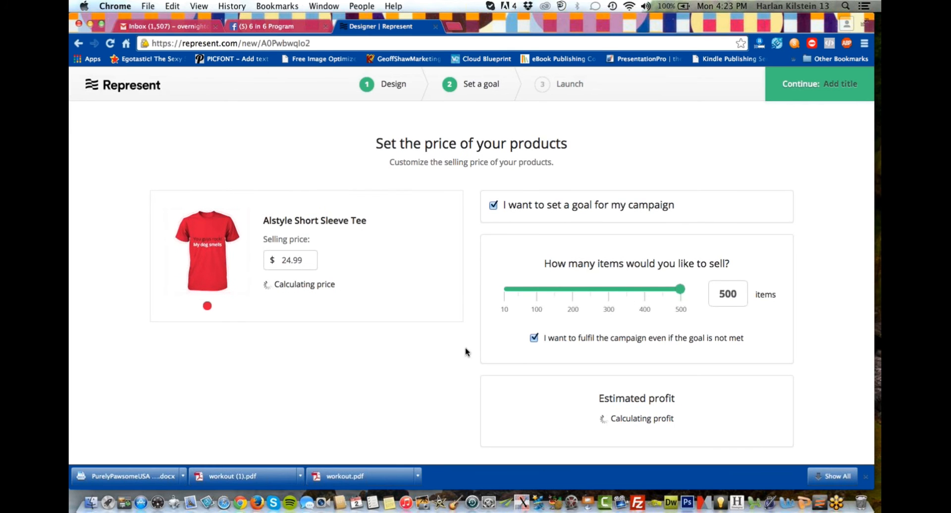
pyautogui.scroll(-1, 465, 344)
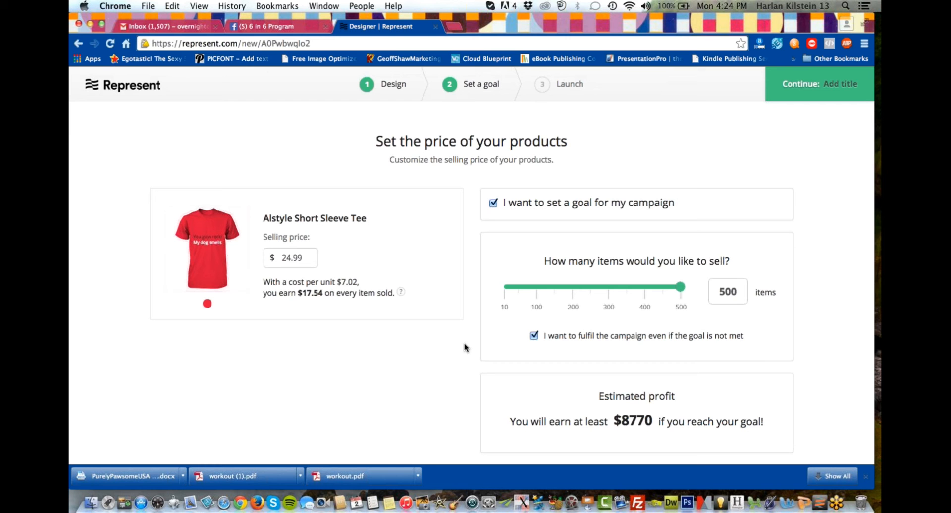
# Return to the design stage and delete both the "My dog smells" and "You guys rock!" texts from the shirt.
pyautogui.click(393, 85)
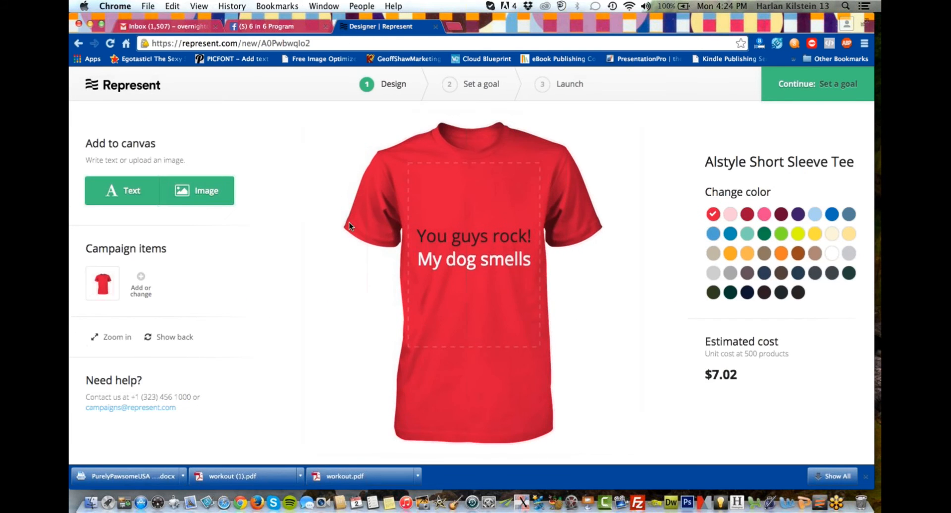
pyautogui.click(448, 260)
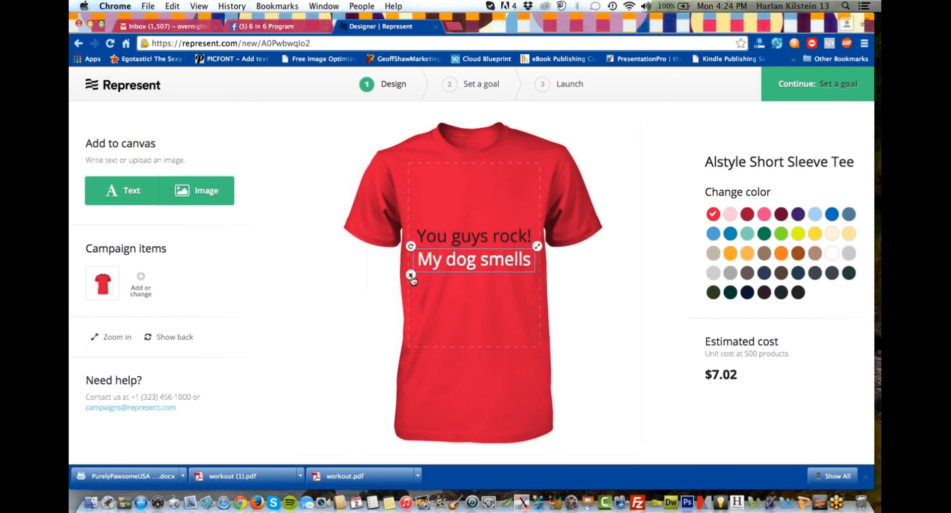
pyautogui.click(411, 275)
pyautogui.click(433, 246)
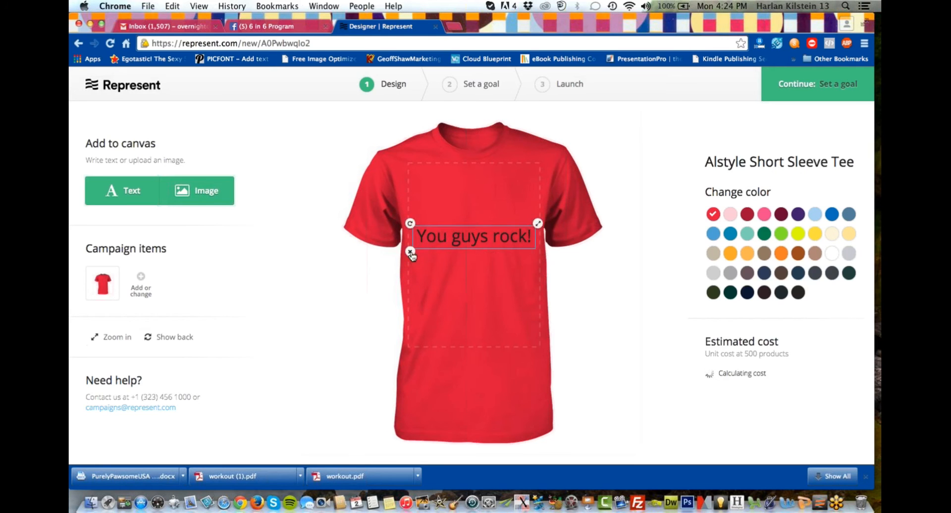
pyautogui.click(412, 257)
# Upload ABUSE.svg from the Desktop's New designer folder, then shift it slightly lower and shrink it to fit the print area.
pyautogui.click(196, 191)
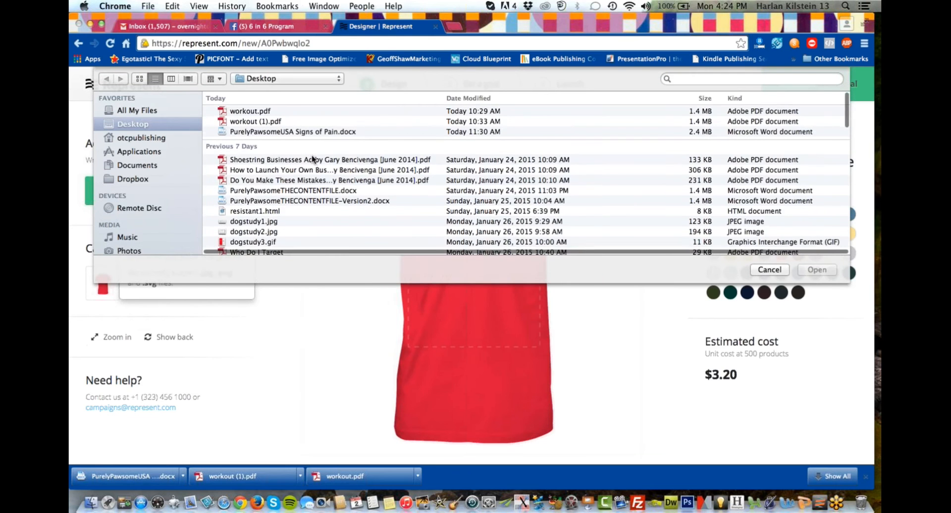
pyautogui.scroll(-3, 311, 155)
pyautogui.scroll(-4, 313, 158)
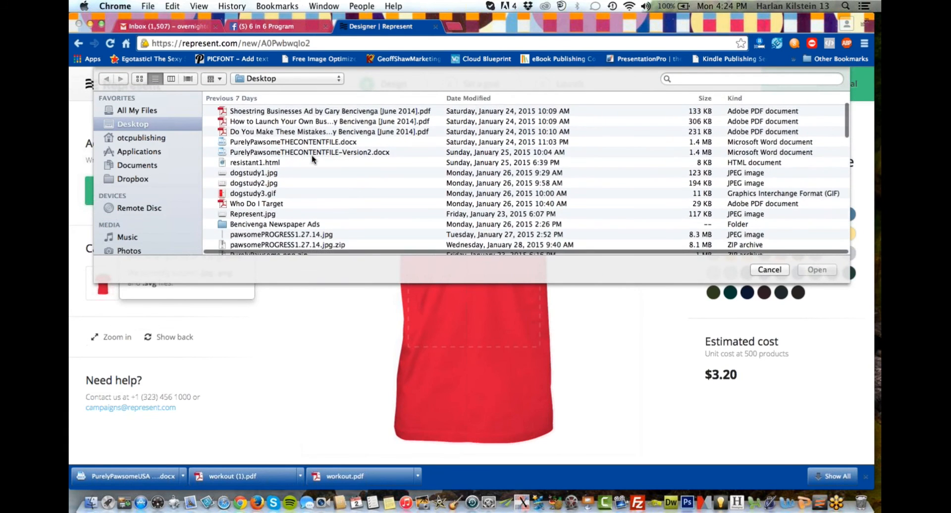
pyautogui.scroll(-5, 312, 158)
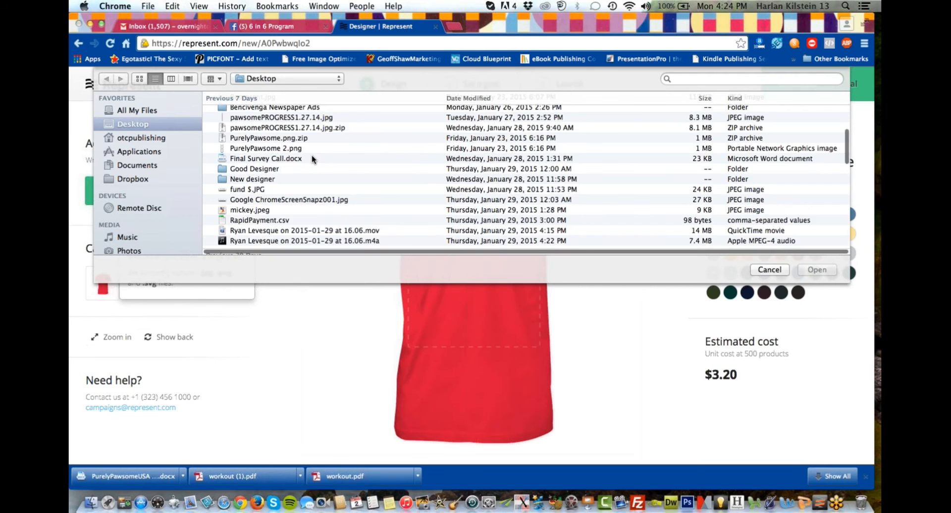
pyautogui.doubleClick(261, 184)
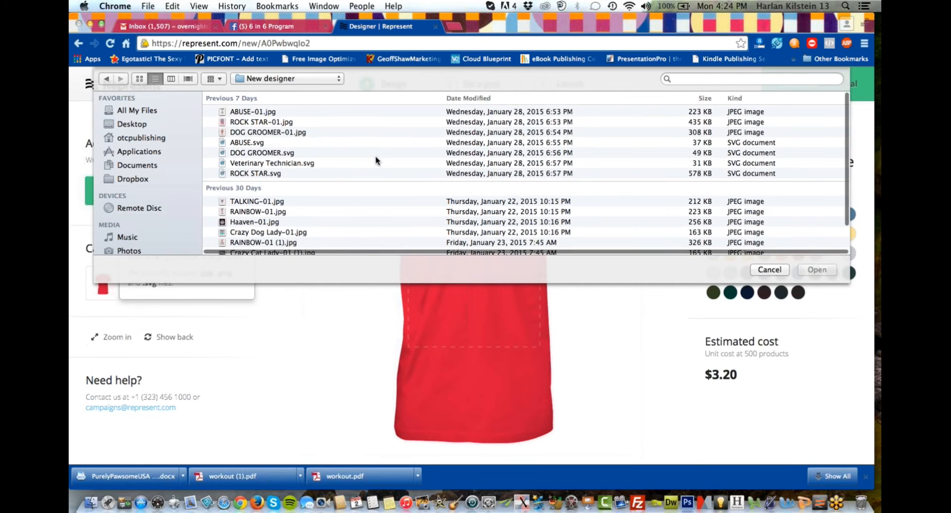
pyautogui.scroll(-1, 376, 157)
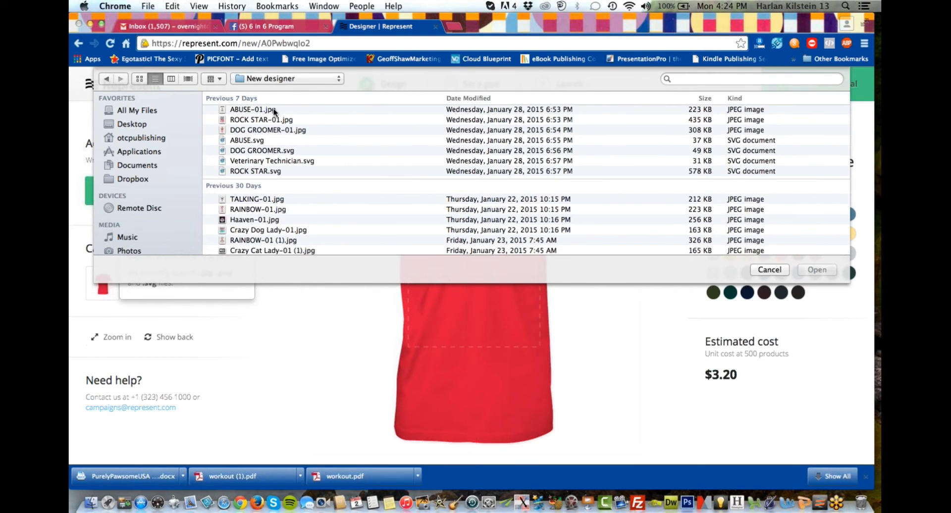
pyautogui.click(259, 142)
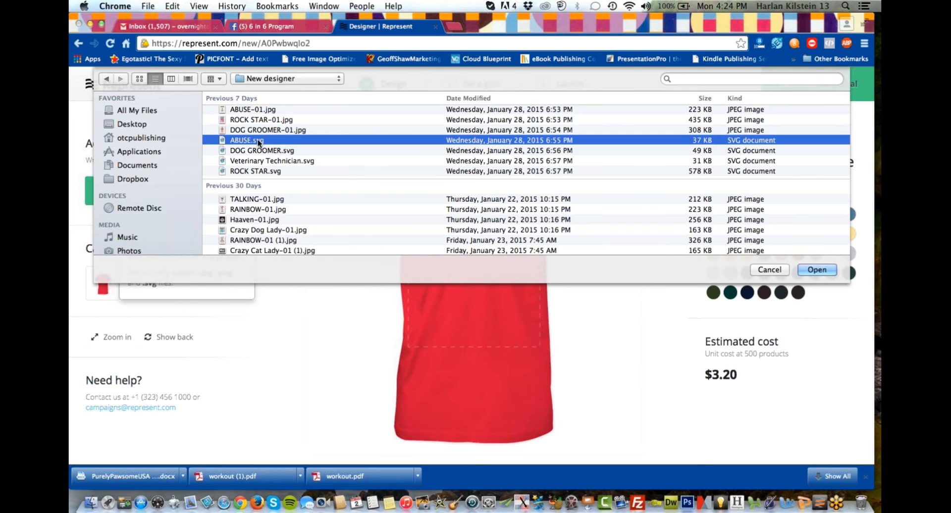
pyautogui.click(818, 273)
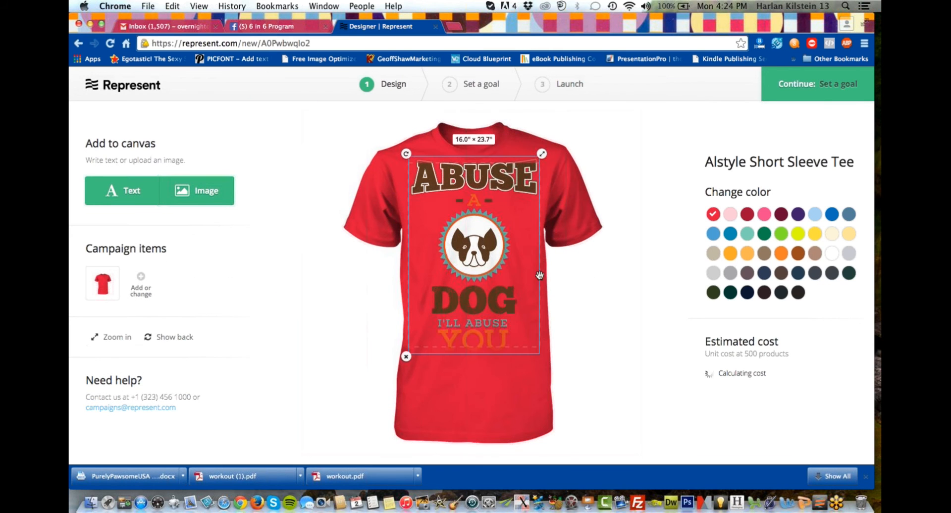
pyautogui.moveTo(484, 285); pyautogui.dragTo(483, 288)
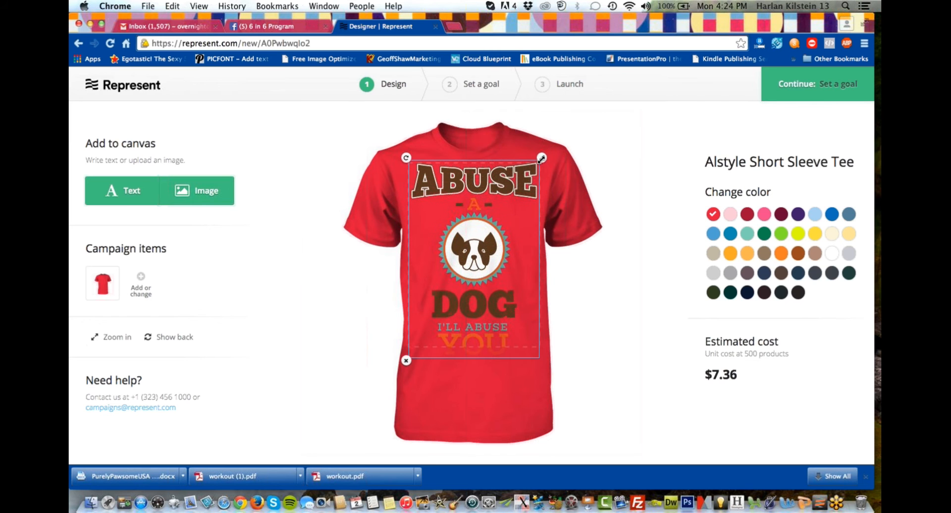
pyautogui.moveTo(542, 159); pyautogui.dragTo(534, 177)
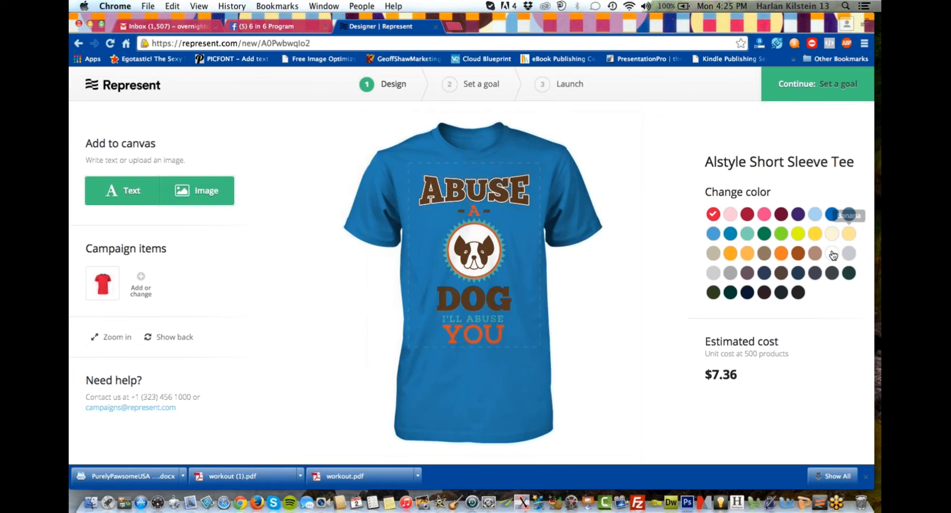
# Set the shirt colour to purple after trying white and black behind the dog artwork.
pyautogui.click(833, 254)
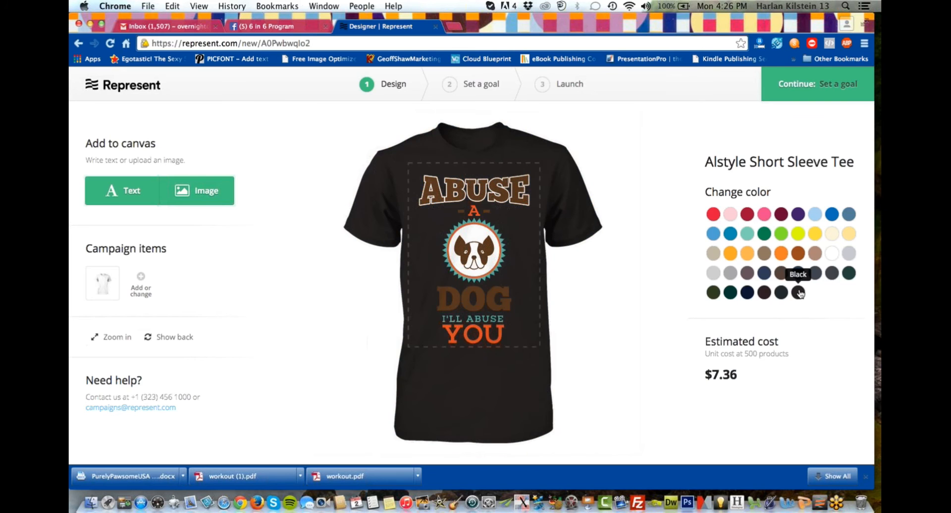
pyautogui.click(799, 293)
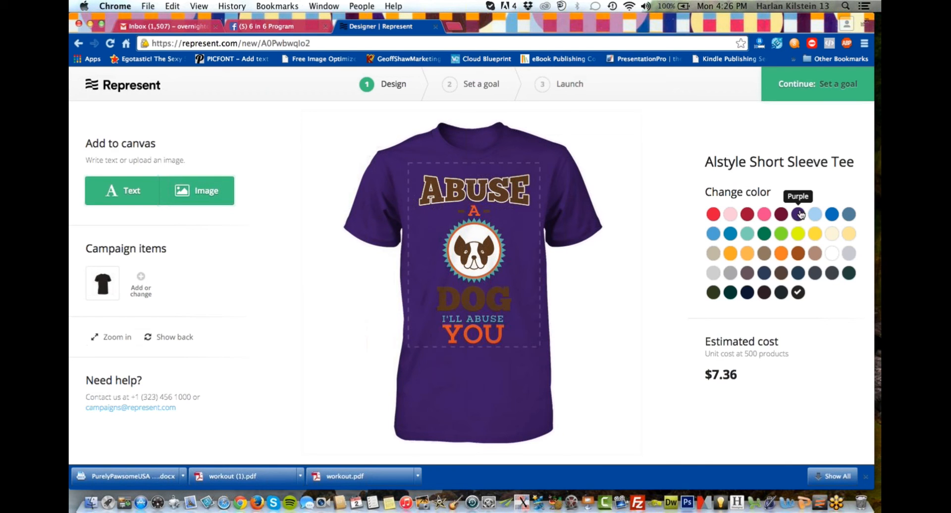
pyautogui.click(799, 214)
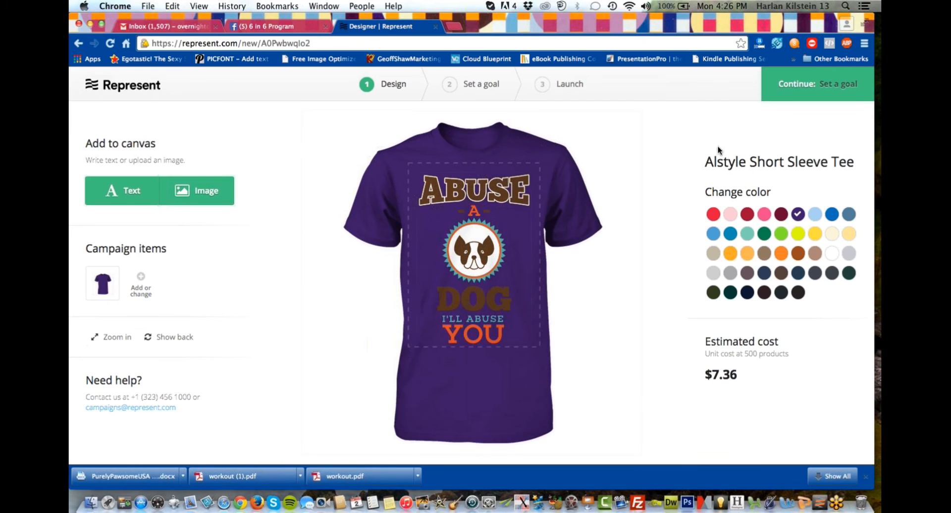
pyautogui.click(466, 194)
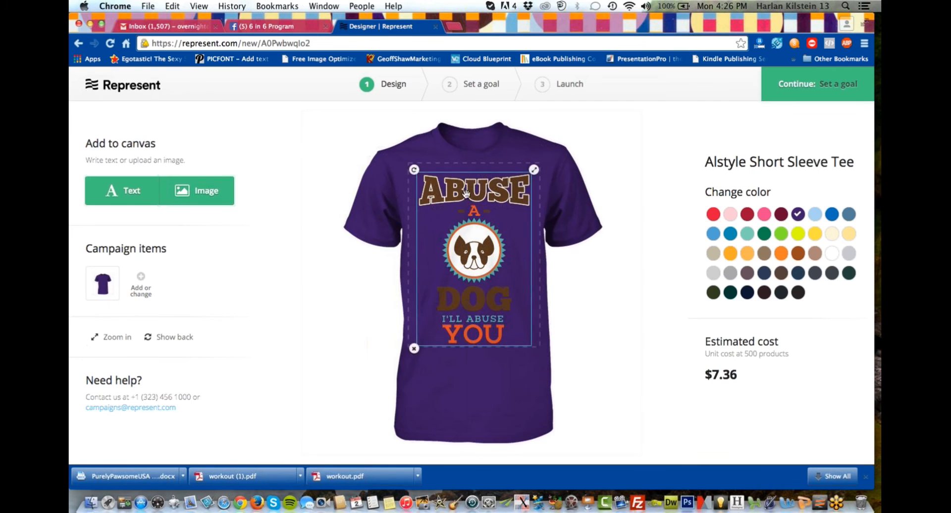
# Browse the available men's and women's garment styles and add the Tultex Short Sleeve Tee in purple to the campaign.
pyautogui.click(142, 282)
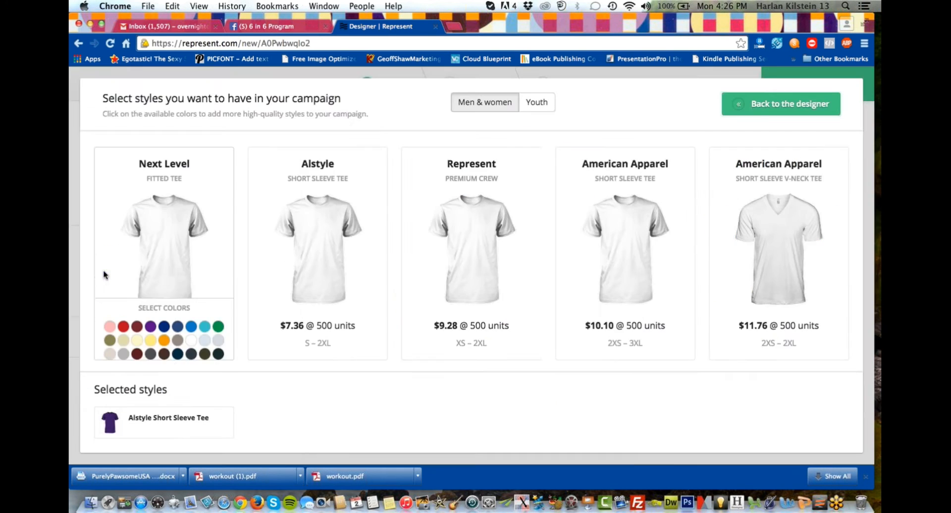
pyautogui.moveTo(378, 253)
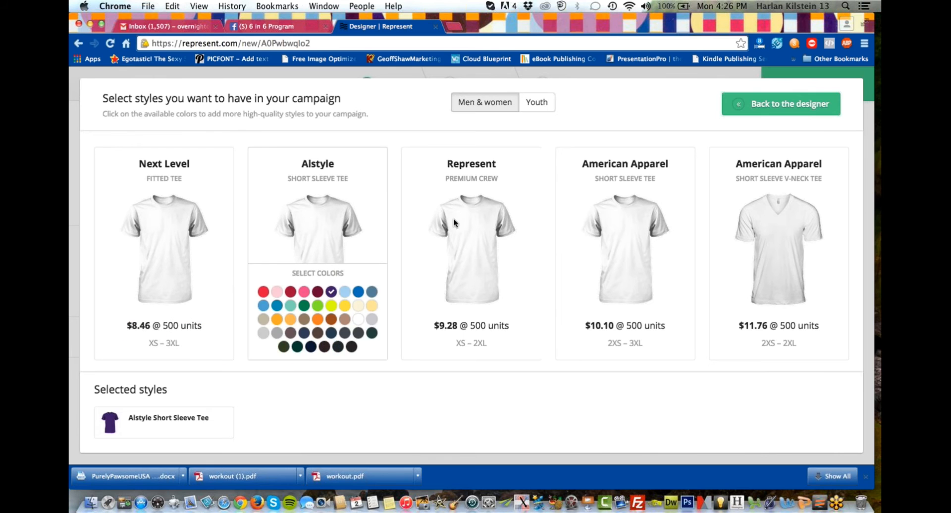
pyautogui.moveTo(472, 212)
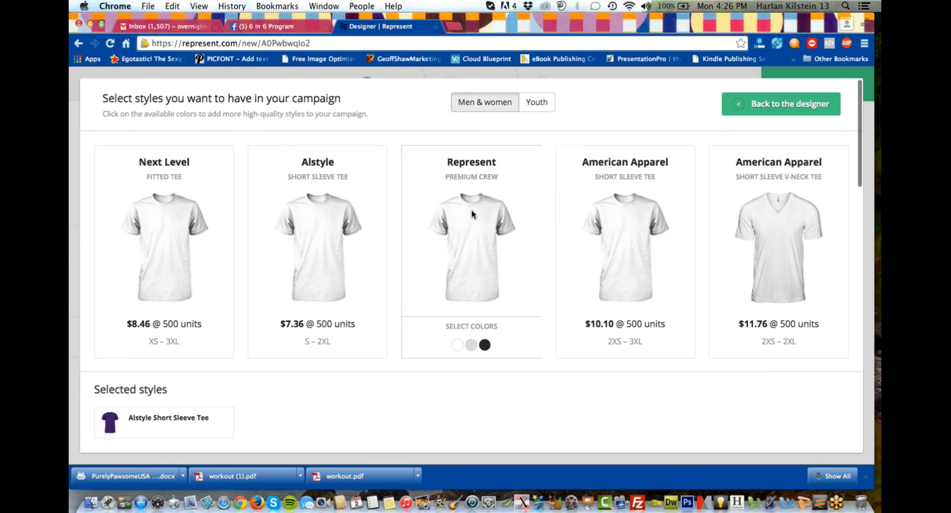
pyautogui.scroll(-5, 472, 214)
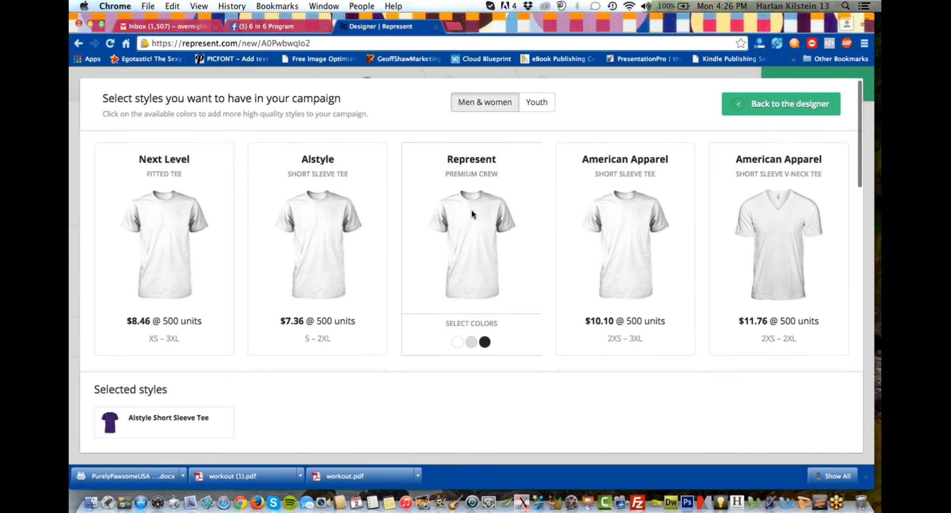
pyautogui.scroll(-2, 414, 271)
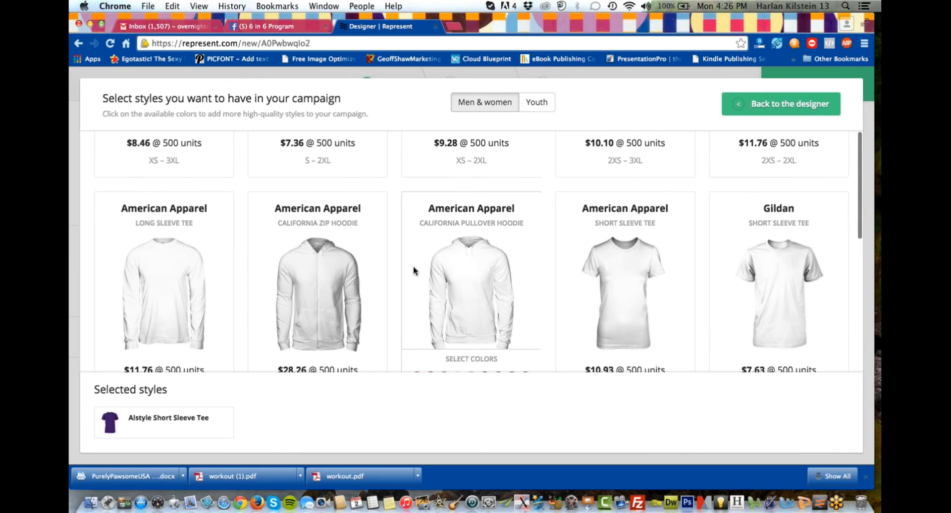
pyautogui.scroll(-3, 414, 271)
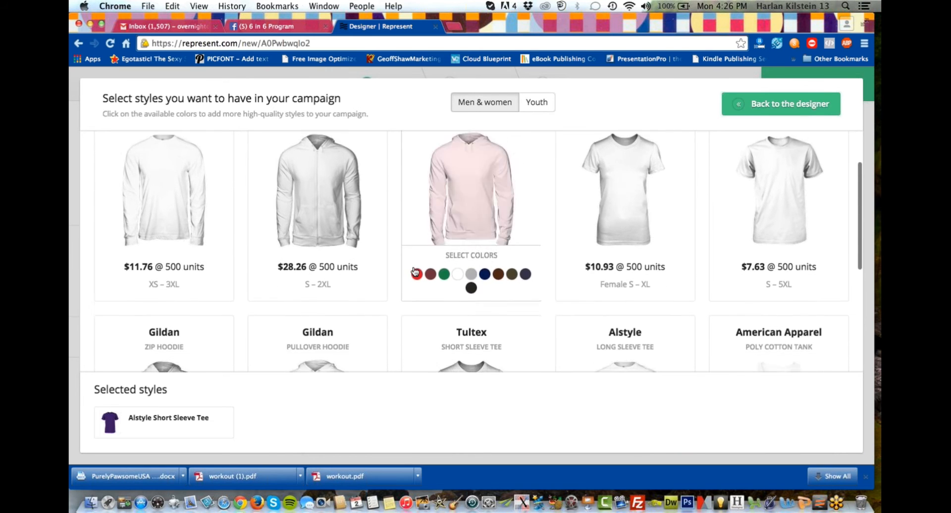
pyautogui.scroll(-5, 414, 270)
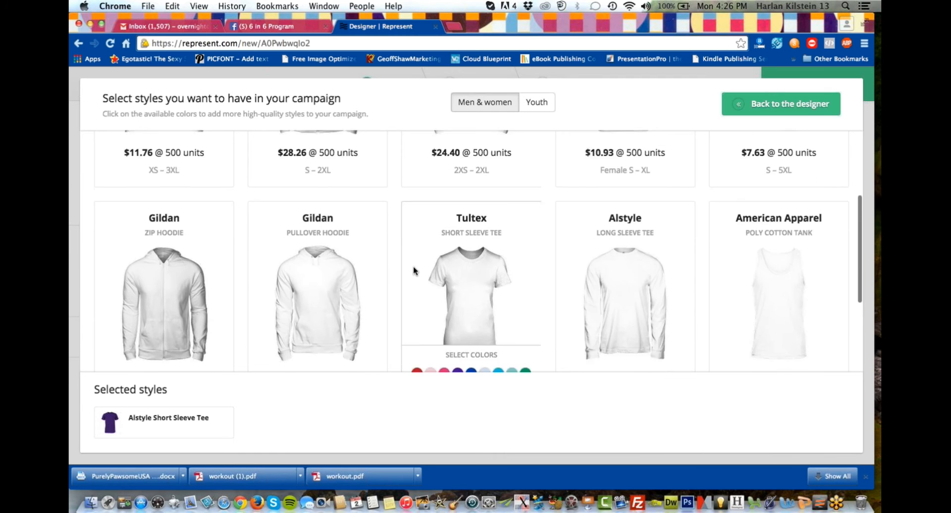
pyautogui.scroll(-4, 406, 268)
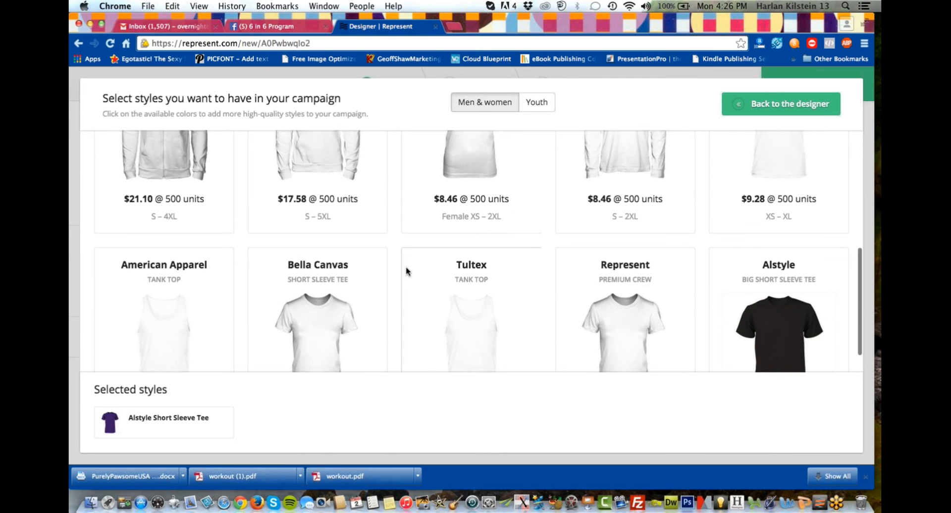
pyautogui.scroll(8, 406, 266)
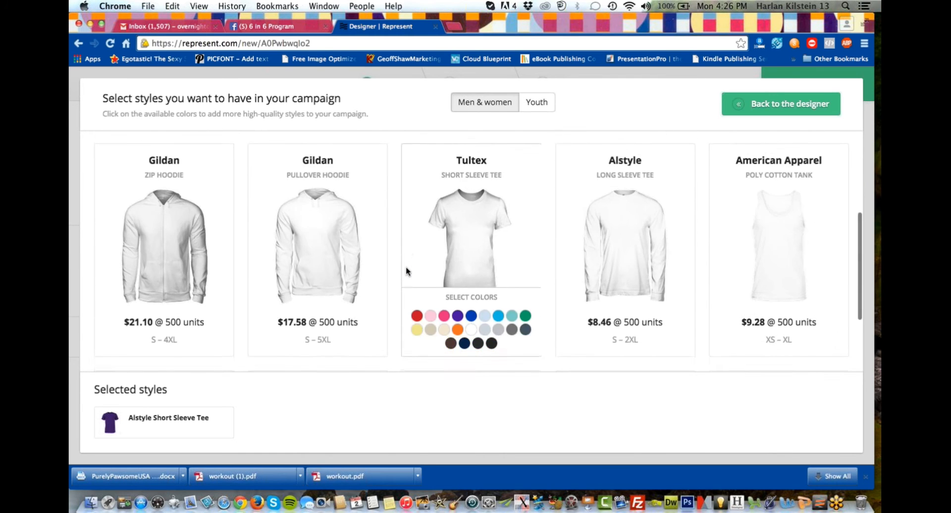
pyautogui.scroll(-1, 406, 267)
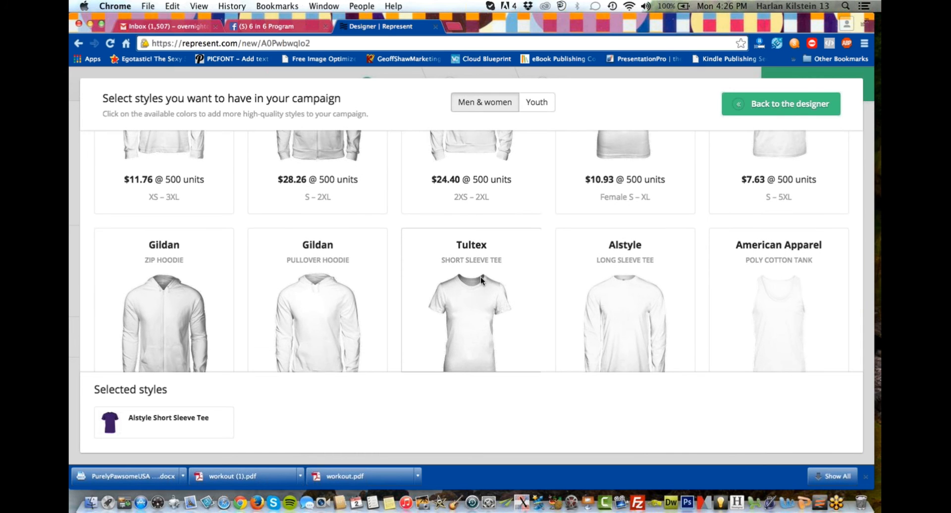
pyautogui.scroll(1, 473, 285)
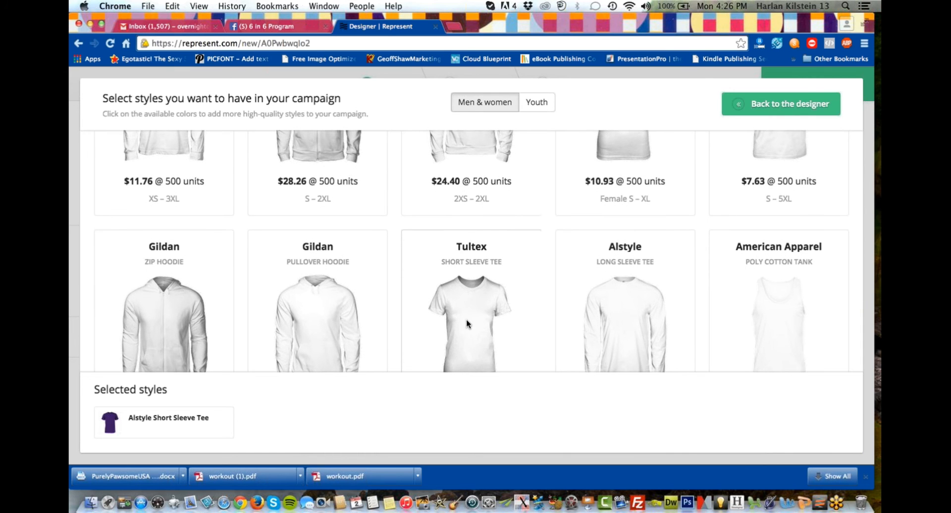
pyautogui.scroll(-3, 466, 319)
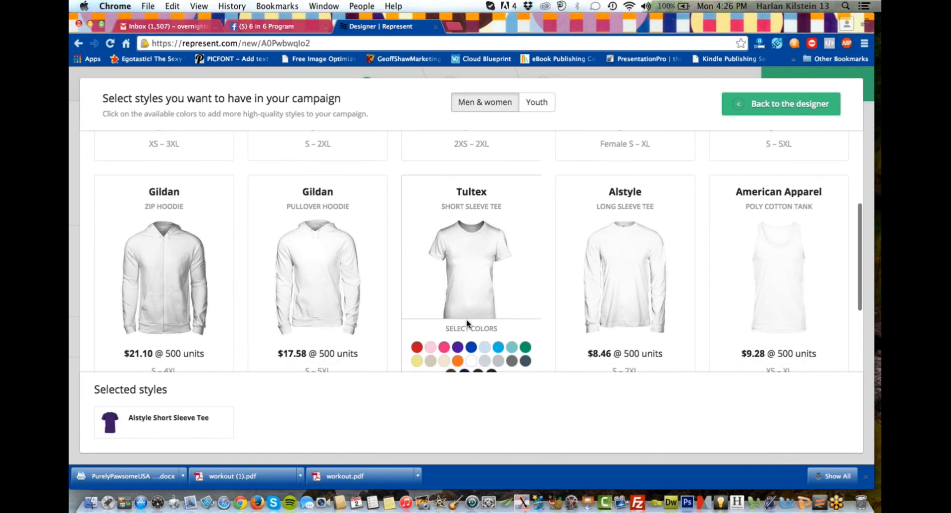
pyautogui.scroll(-2, 476, 281)
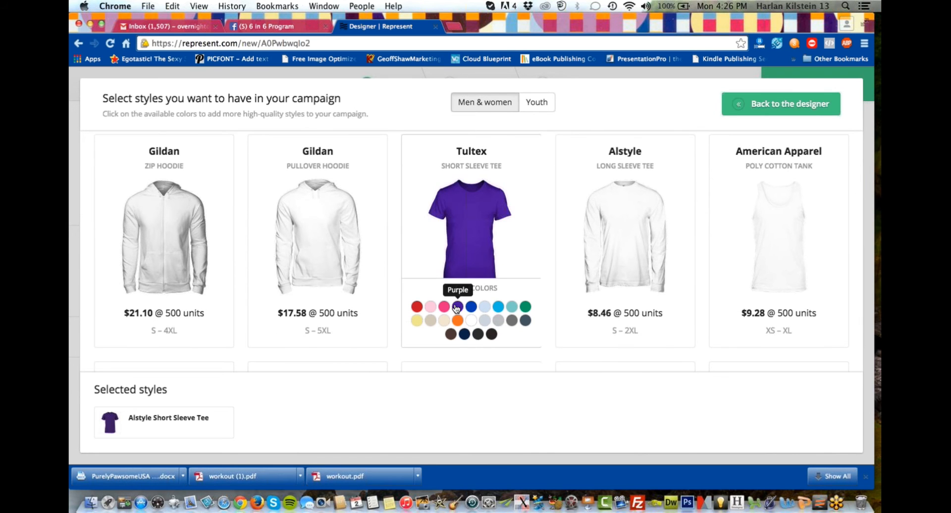
pyautogui.click(456, 307)
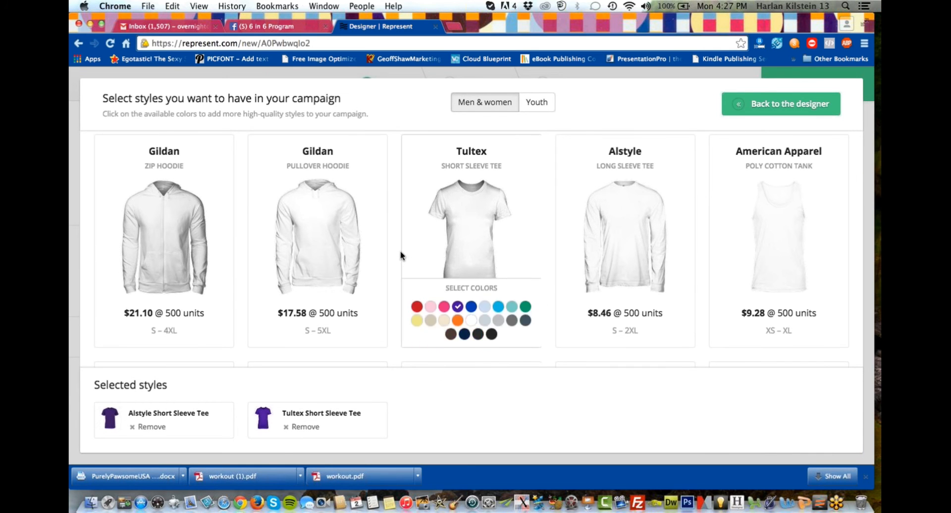
# Add the Gildan Pullover Hoodie in purple to the selected styles and return to the designer.
pyautogui.moveTo(325, 229)
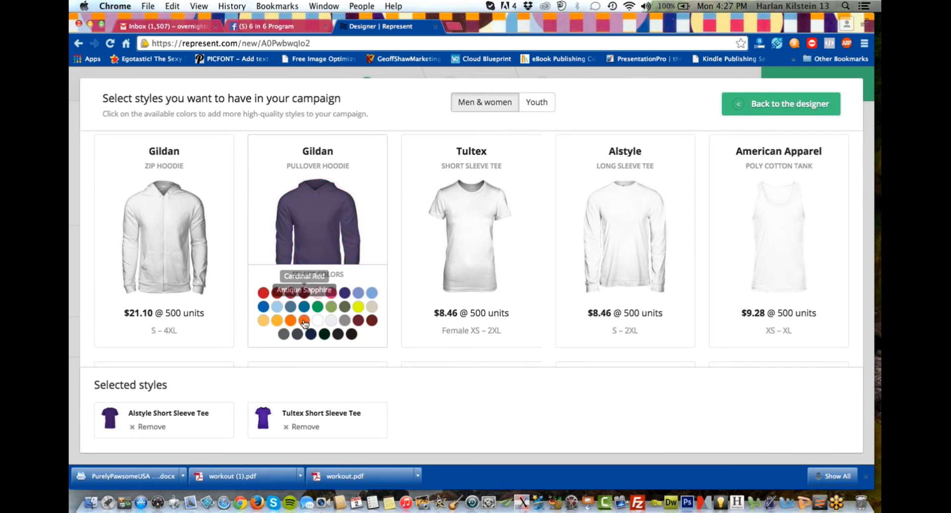
pyautogui.click(346, 293)
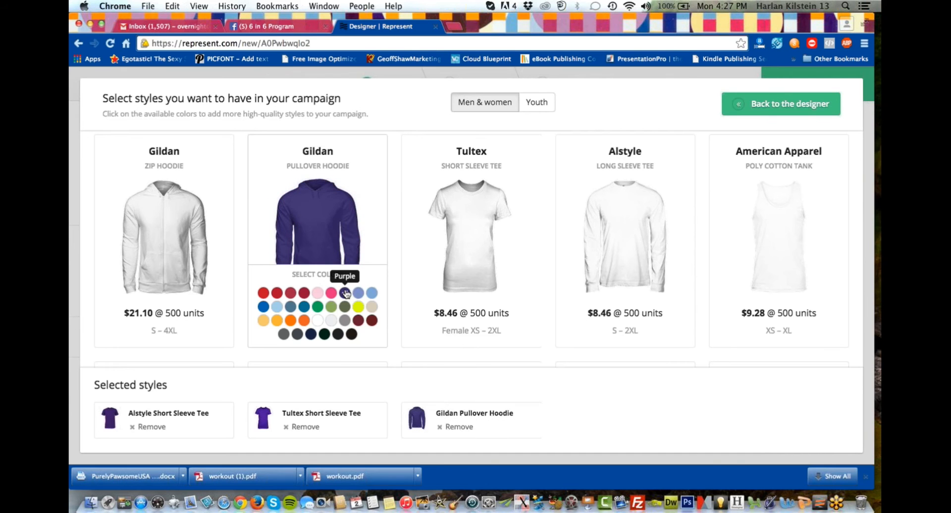
pyautogui.scroll(-1, 527, 354)
pyautogui.scroll(-4, 527, 354)
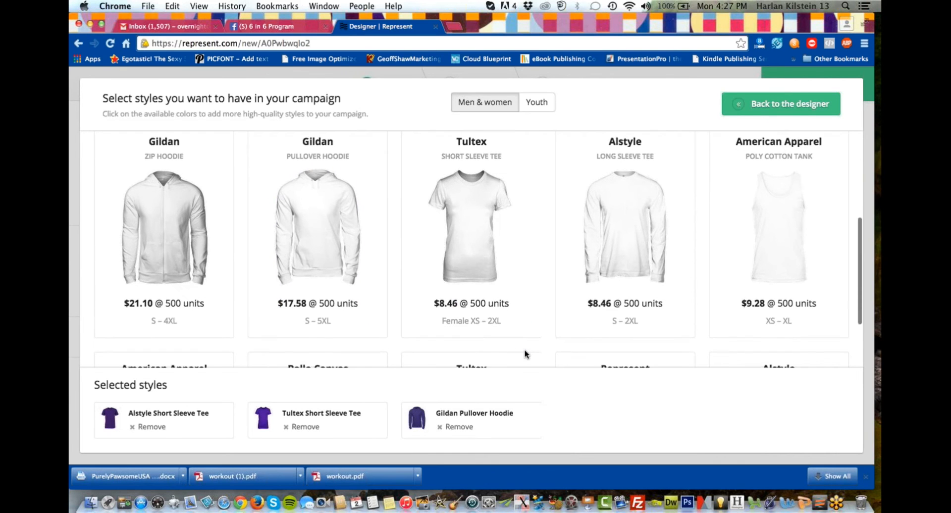
pyautogui.scroll(6, 531, 301)
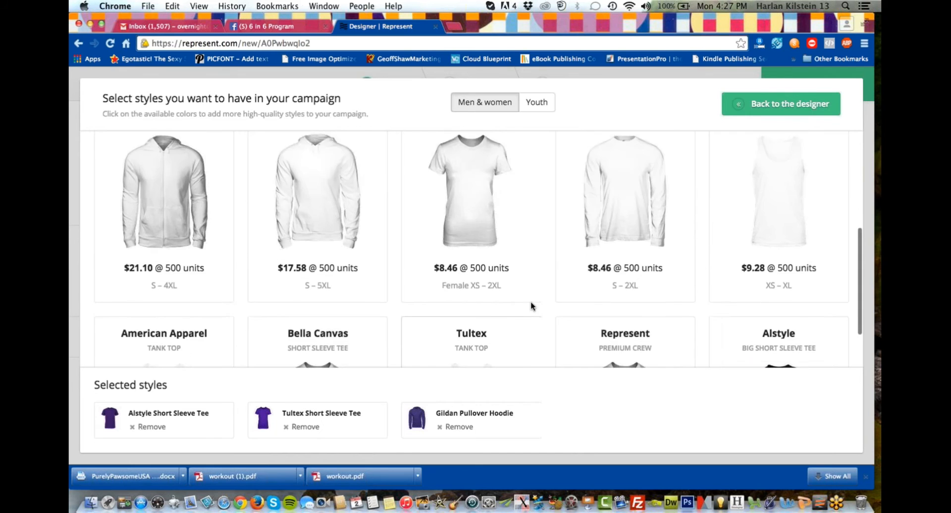
pyautogui.scroll(5, 721, 267)
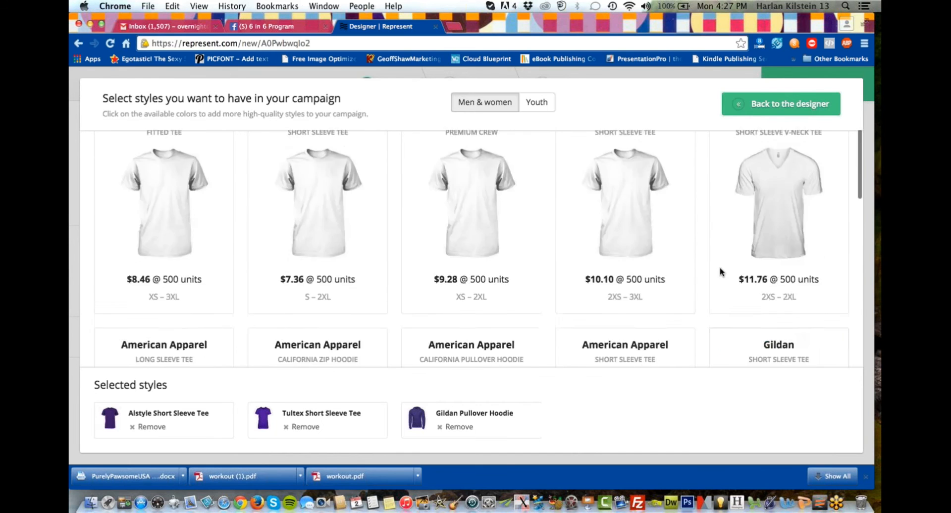
pyautogui.click(788, 104)
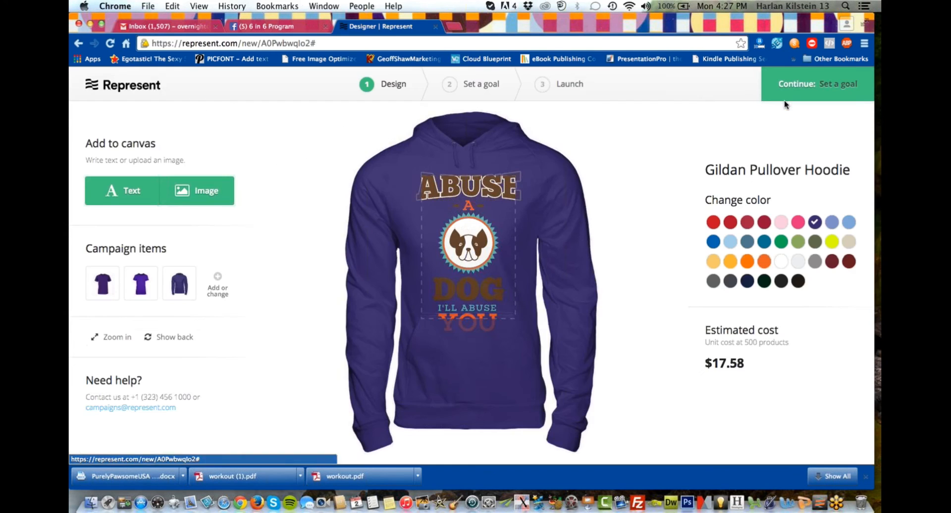
# Shrink the dog artwork on the hoodie to about 11.0" × 16.3" to fit the print area, and check it on all three garments.
pyautogui.click(449, 283)
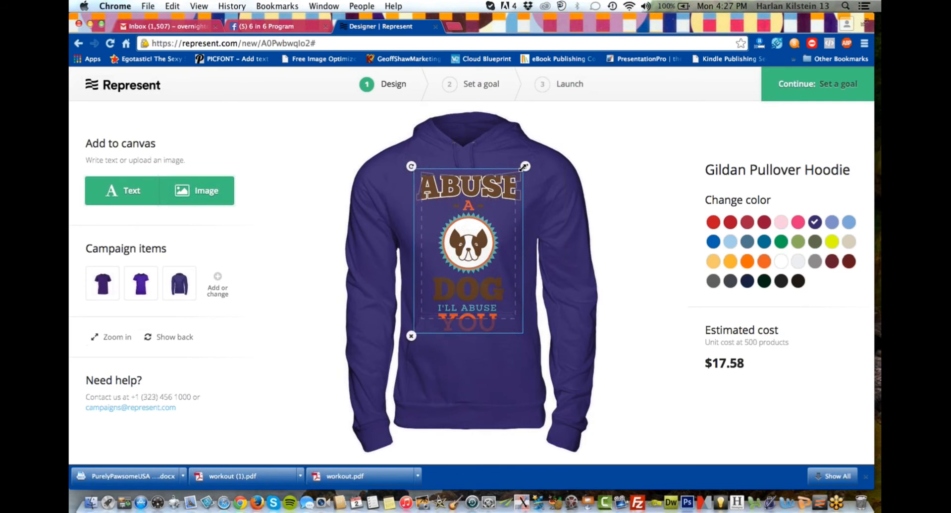
pyautogui.moveTo(525, 167); pyautogui.dragTo(513, 184)
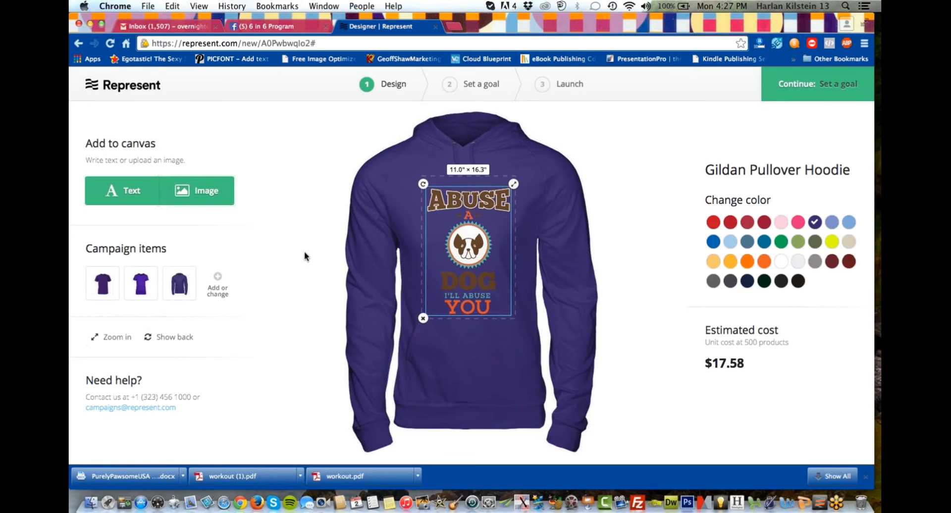
pyautogui.click(139, 287)
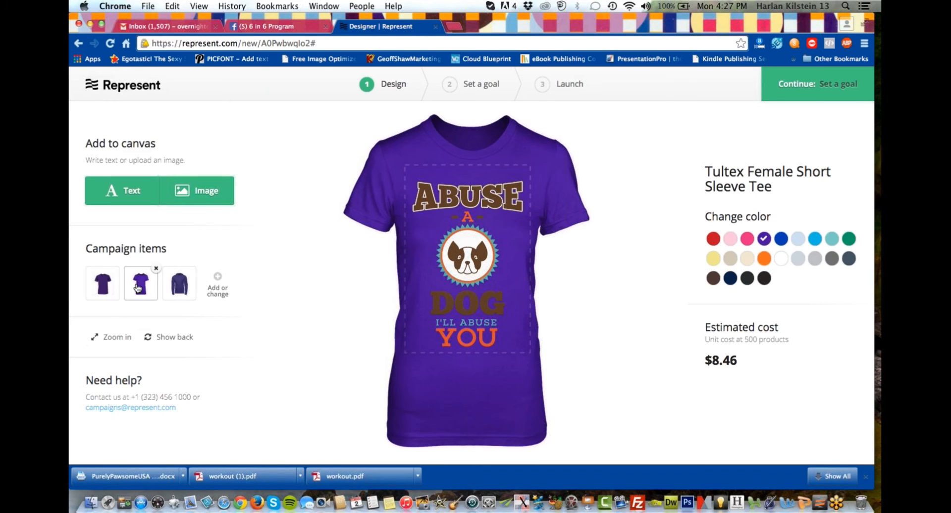
pyautogui.click(103, 287)
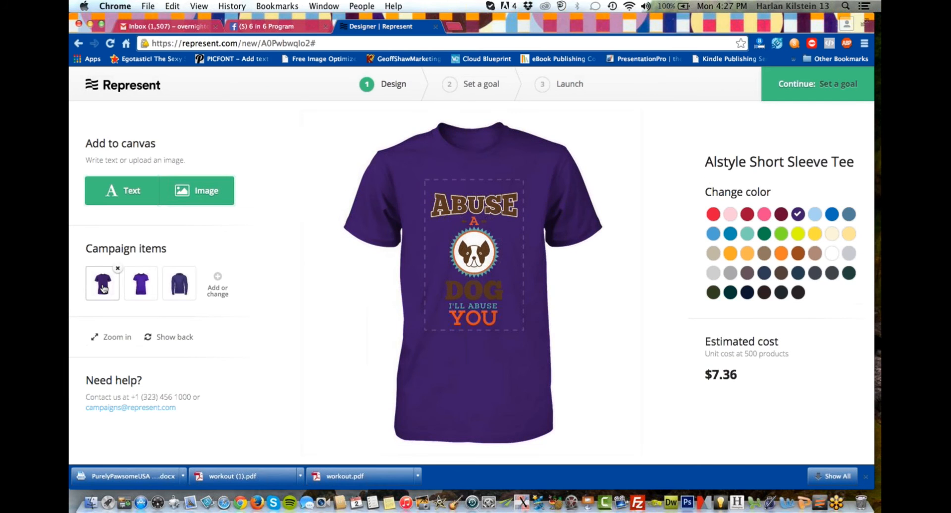
pyautogui.click(178, 283)
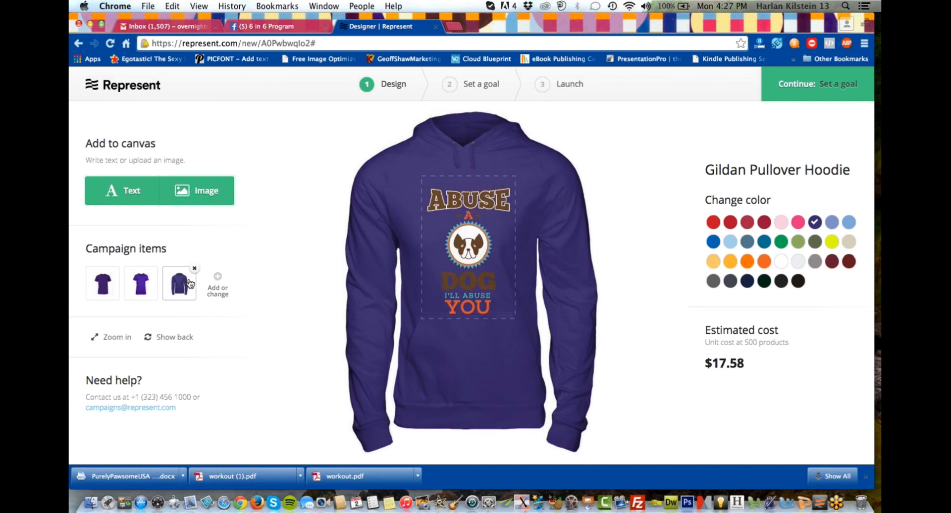
pyautogui.click(146, 290)
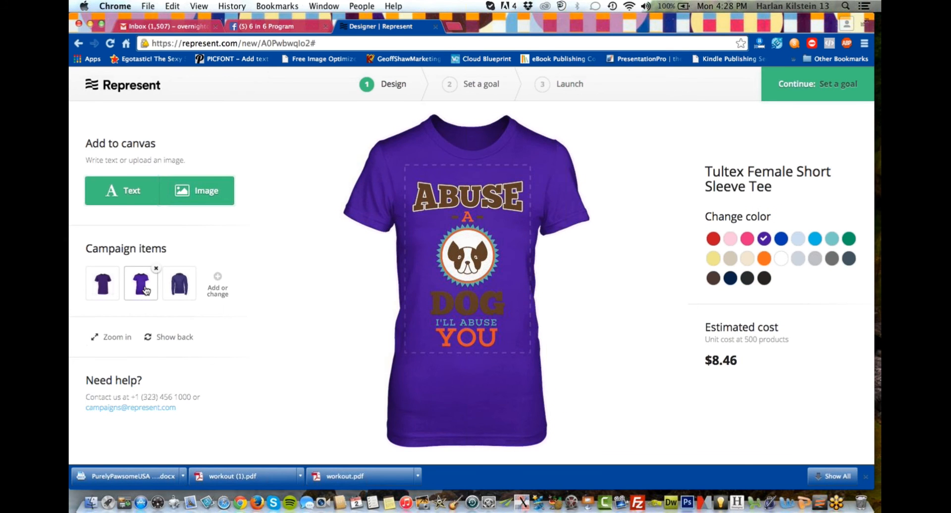
pyautogui.click(188, 285)
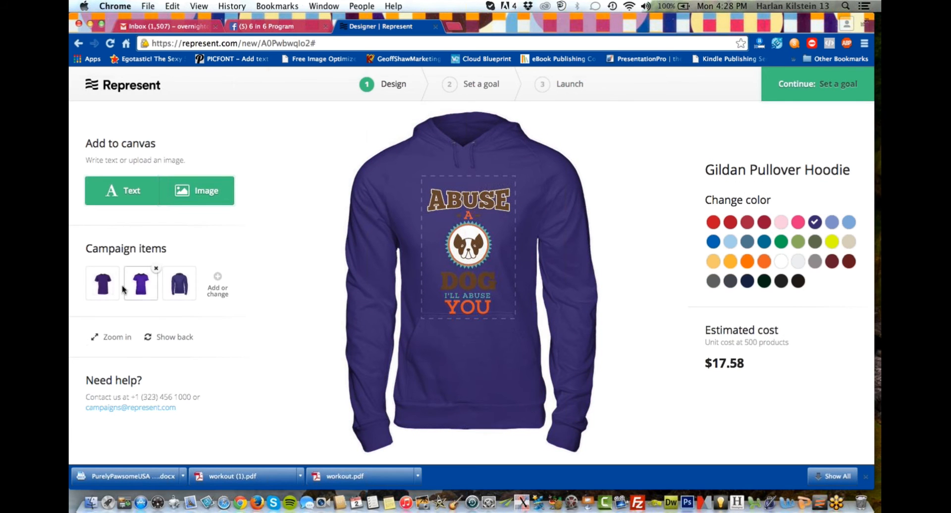
pyautogui.click(103, 291)
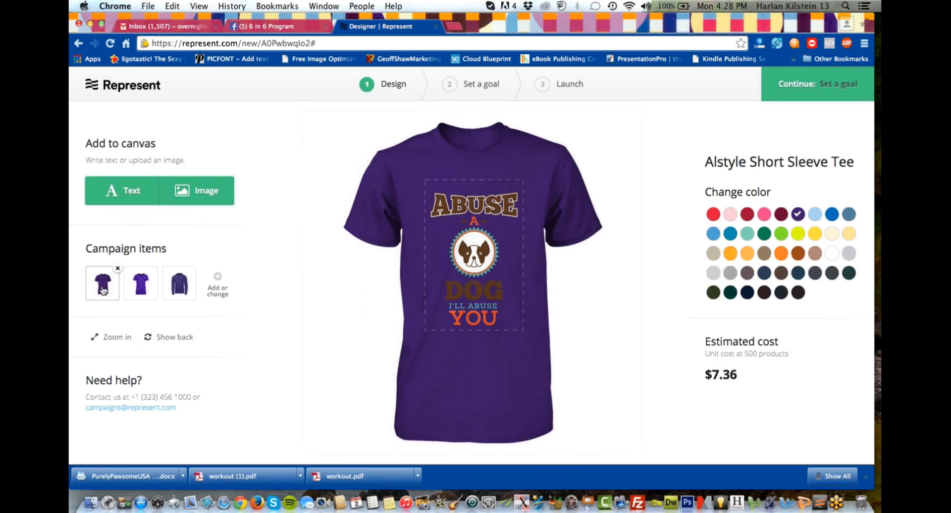
# Add the Alstyle Short Sleeve Tee in black as another campaign style and return to the designer.
pyautogui.click(218, 279)
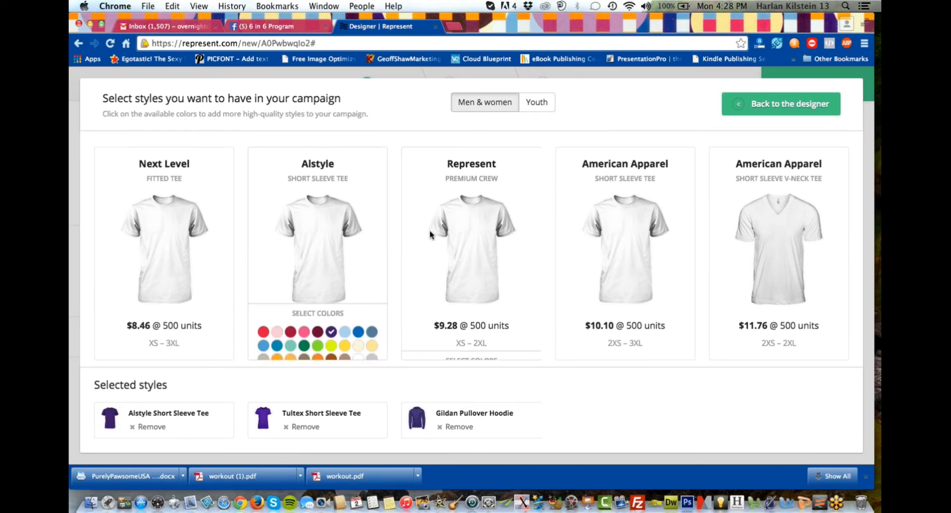
pyautogui.moveTo(301, 234)
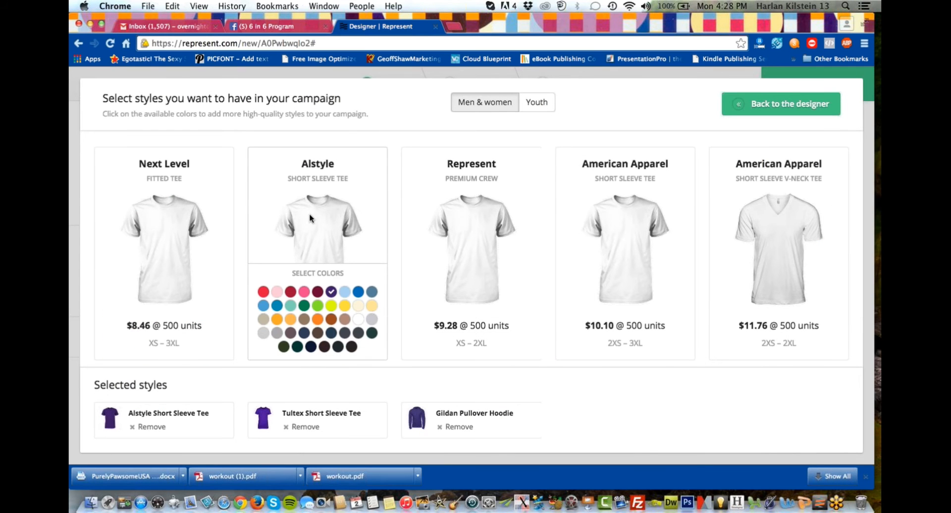
pyautogui.click(352, 347)
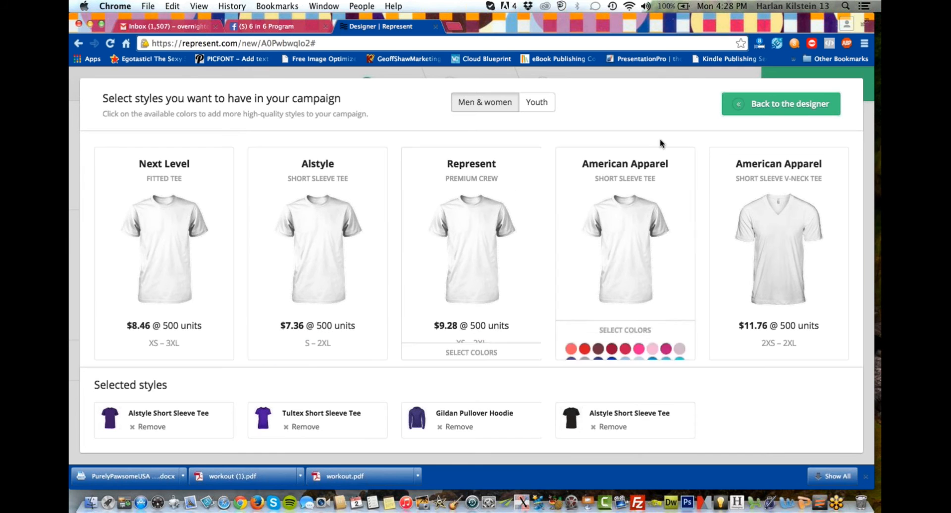
pyautogui.click(776, 105)
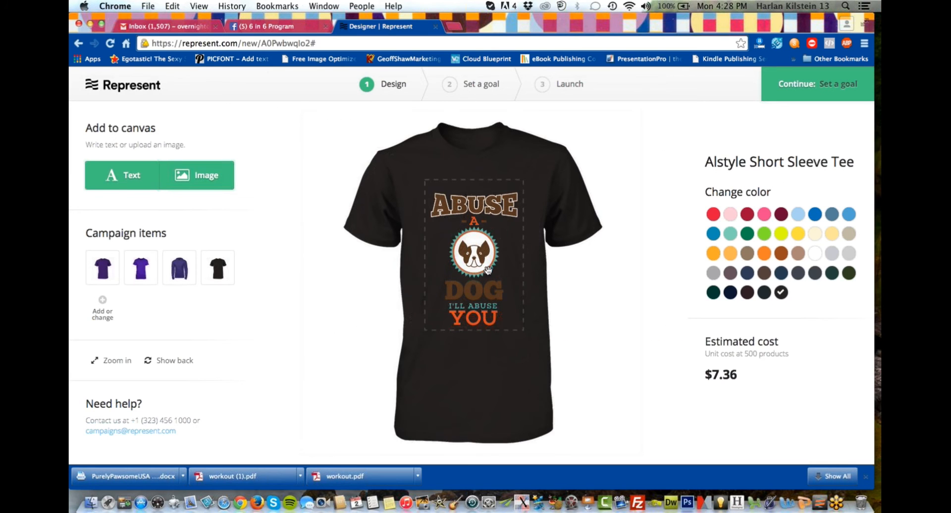
# Review the artwork on the purple Alstyle tee, the Tultex tee and the Gildan hoodie.
pyautogui.click(105, 270)
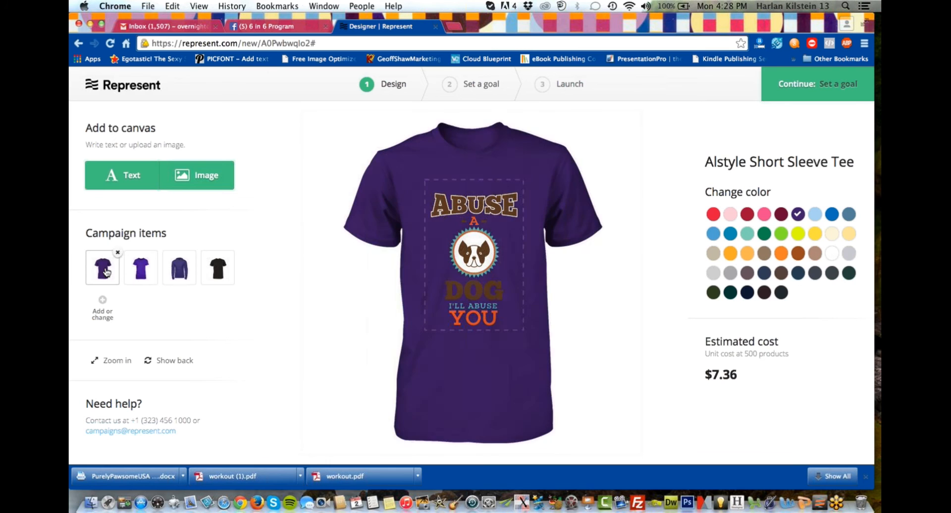
pyautogui.click(137, 275)
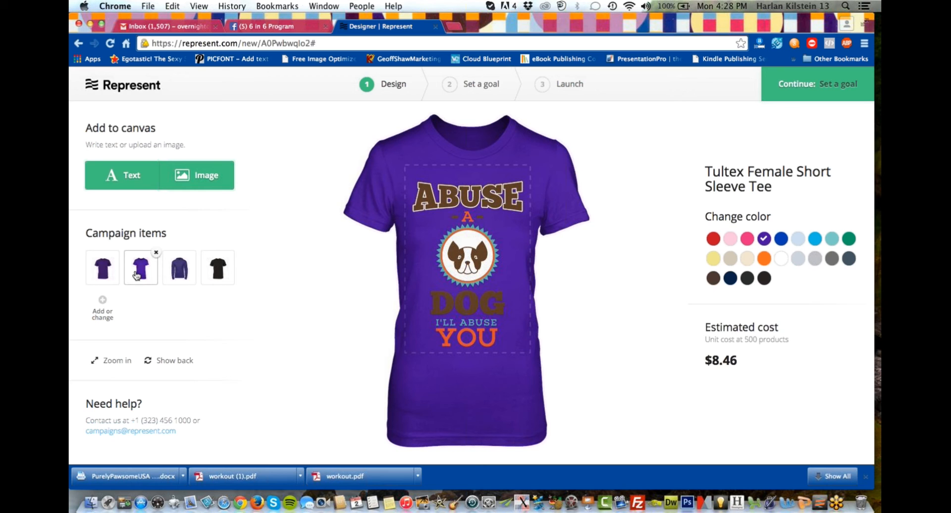
pyautogui.click(181, 273)
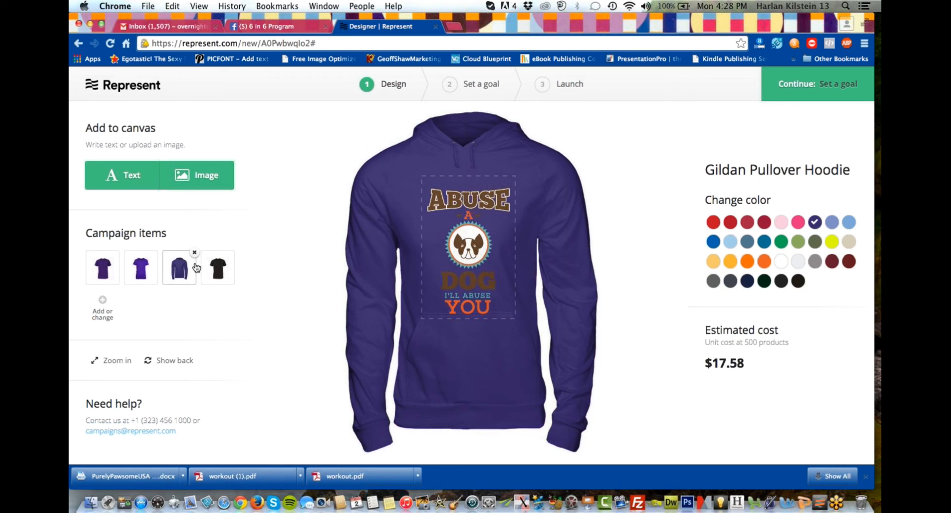
# Check the artwork on the black and purple Alstyle tees, then set the campaign's sales goal to 50 items.
pyautogui.click(227, 270)
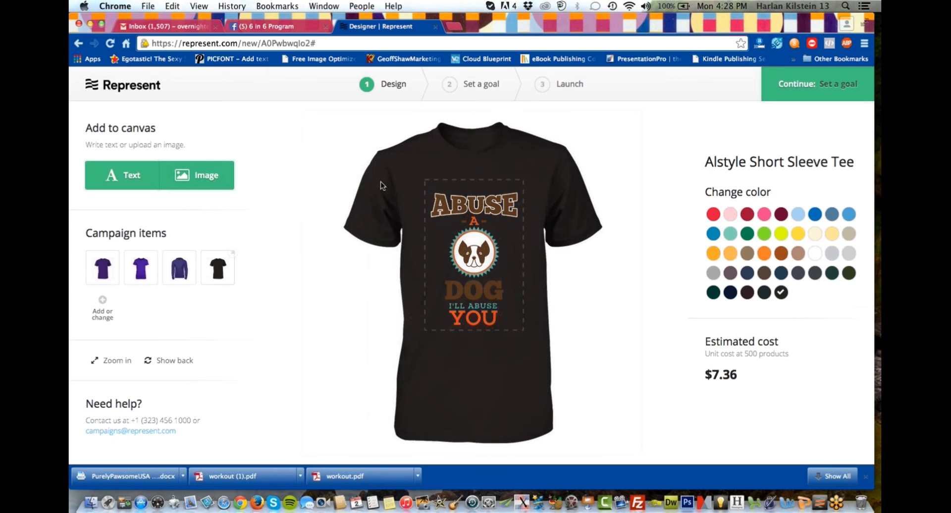
pyautogui.click(103, 268)
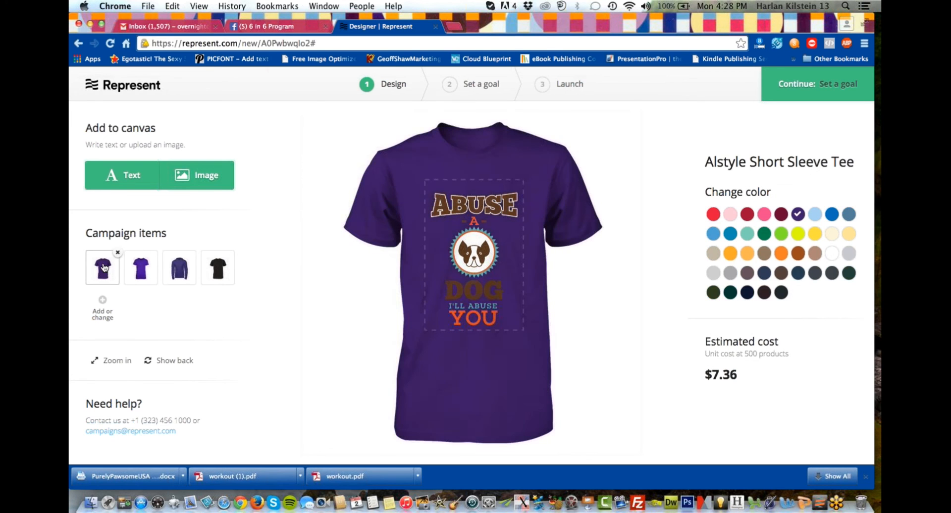
pyautogui.click(472, 86)
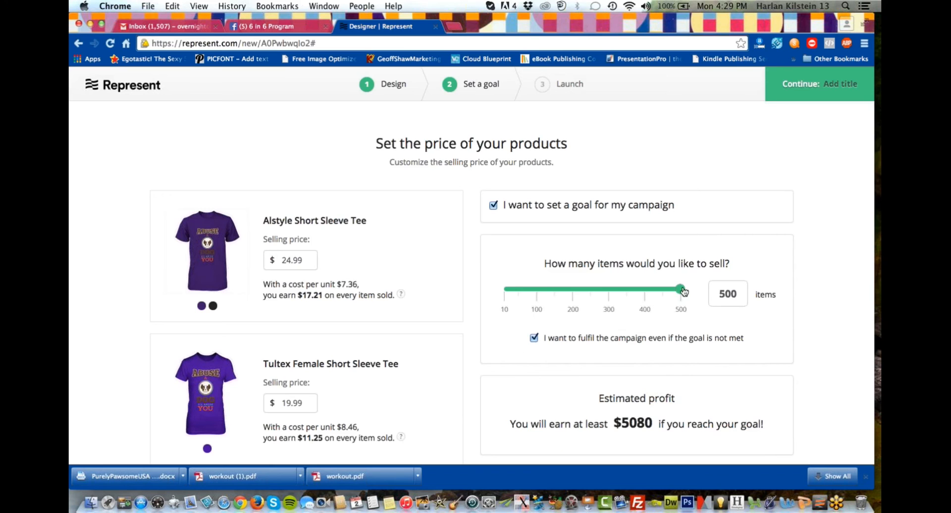
pyautogui.moveTo(684, 291); pyautogui.dragTo(524, 292)
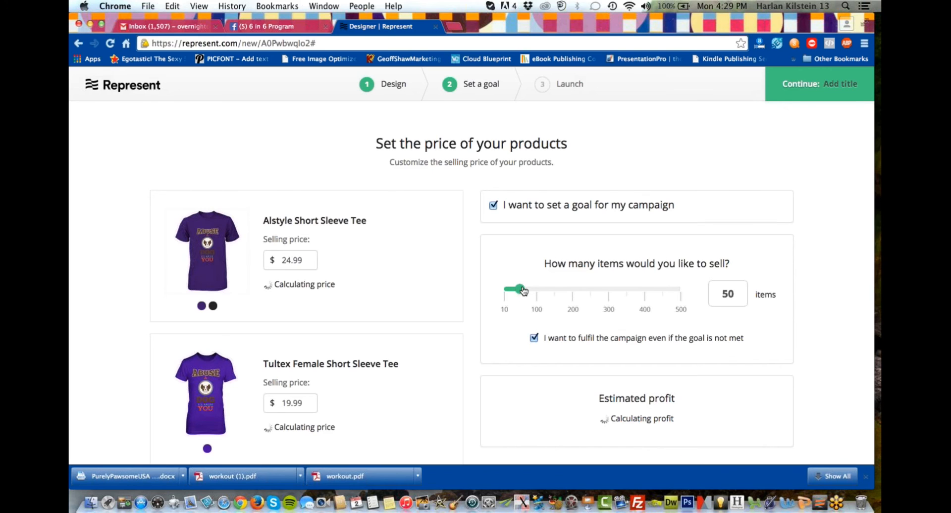
# Set the Tultex Female Short Sleeve Tee's selling price to $24.99.
pyautogui.scroll(-1, 458, 371)
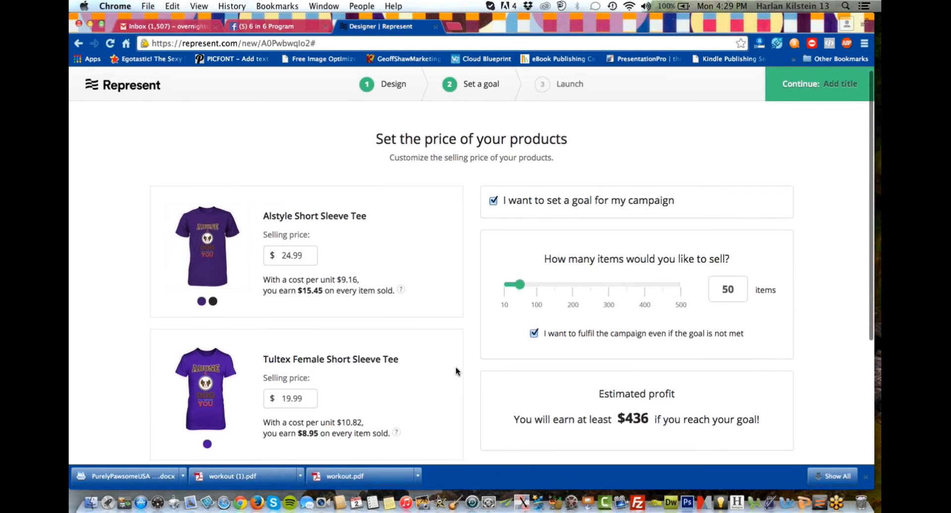
pyautogui.scroll(-1, 458, 371)
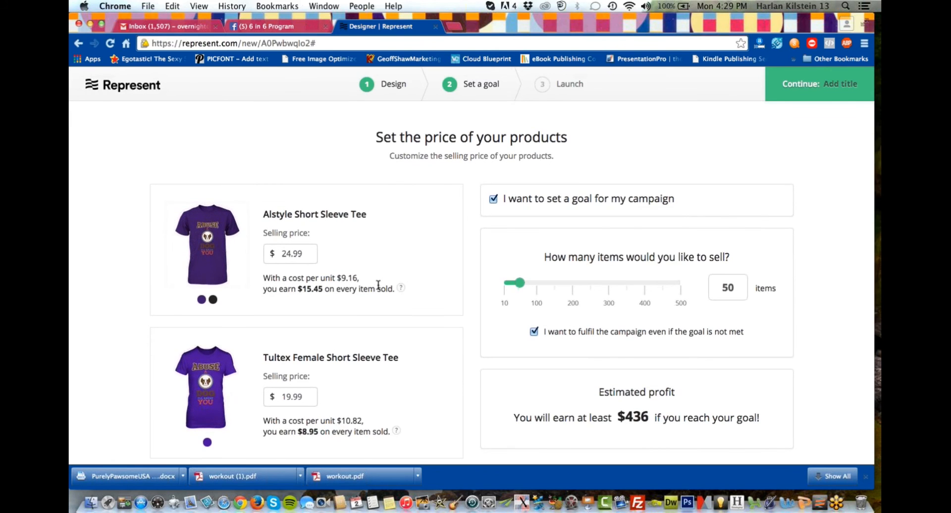
pyautogui.scroll(-5, 378, 286)
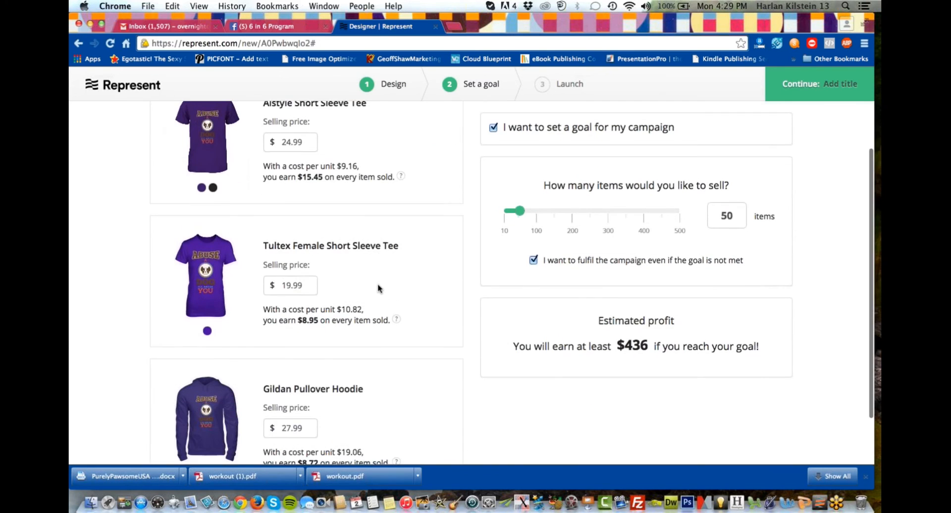
pyautogui.click(284, 284)
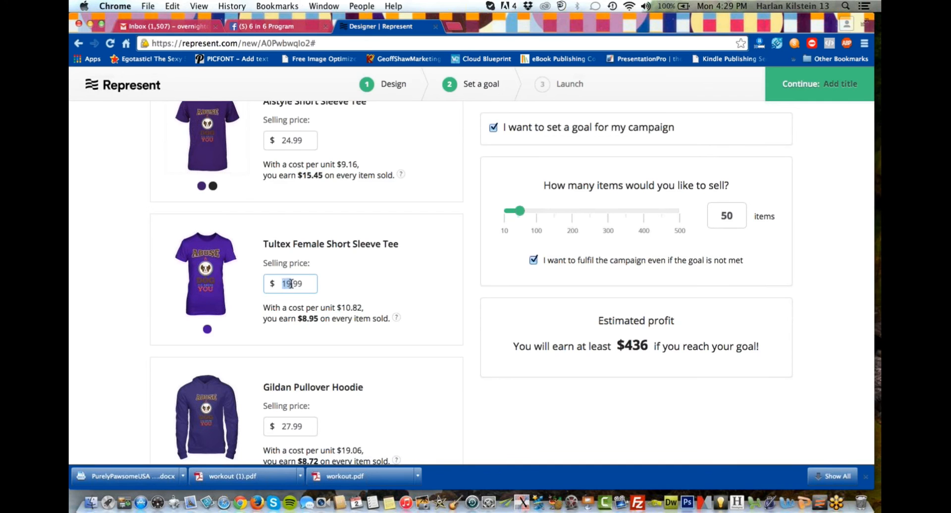
pyautogui.write('24')
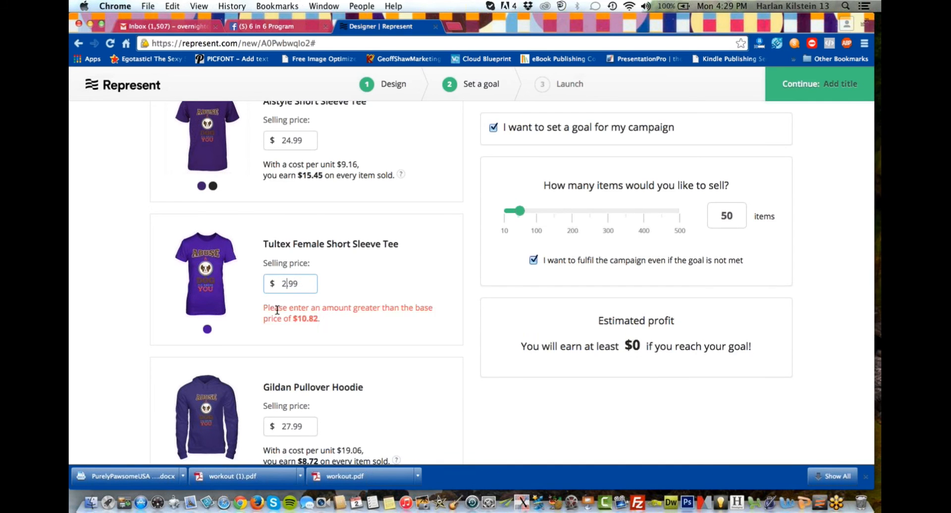
# Set the Gildan Pullover Hoodie's selling price to $39.99.
pyautogui.scroll(-2, 393, 303)
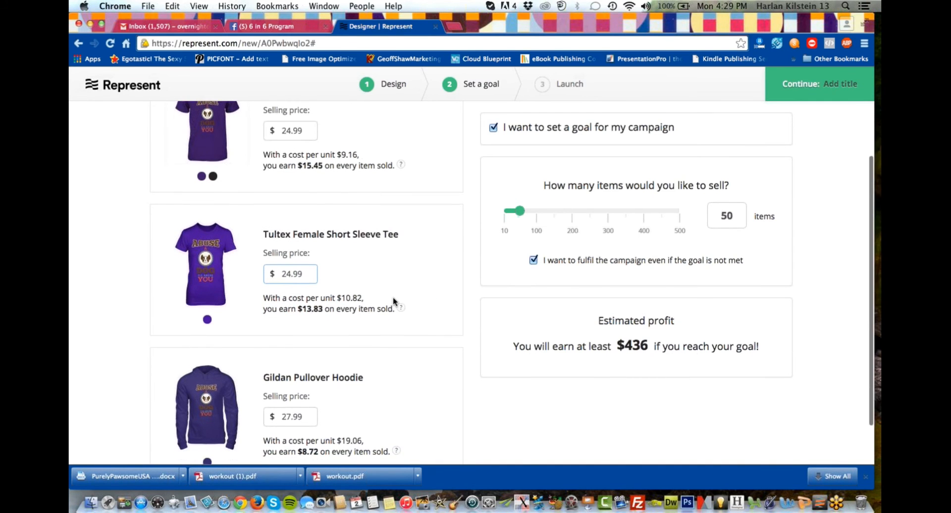
pyautogui.scroll(3, 393, 301)
pyautogui.scroll(-5, 393, 301)
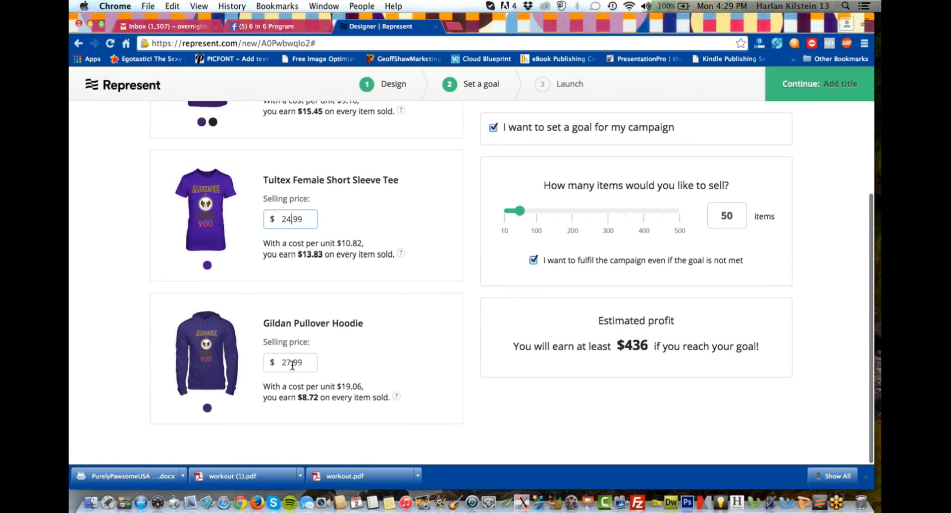
pyautogui.moveTo(291, 363); pyautogui.dragTo(273, 363)
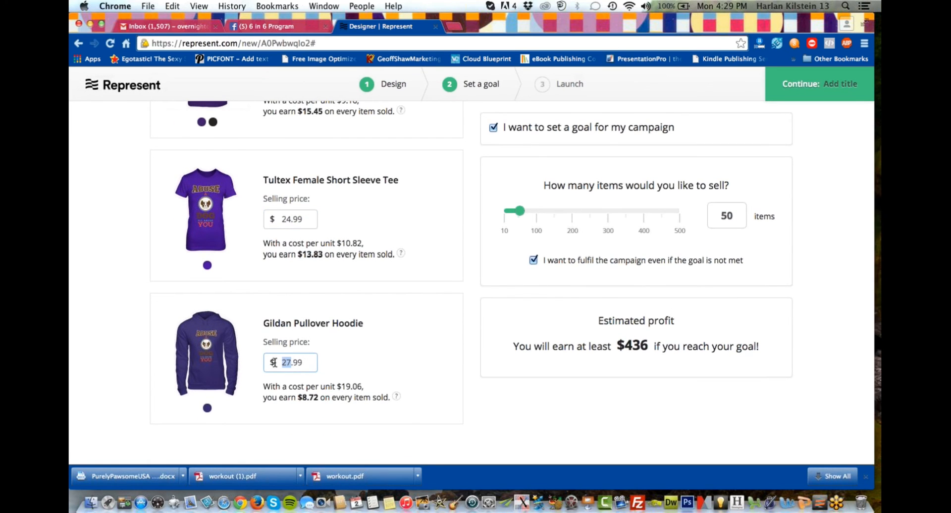
pyautogui.write('39')
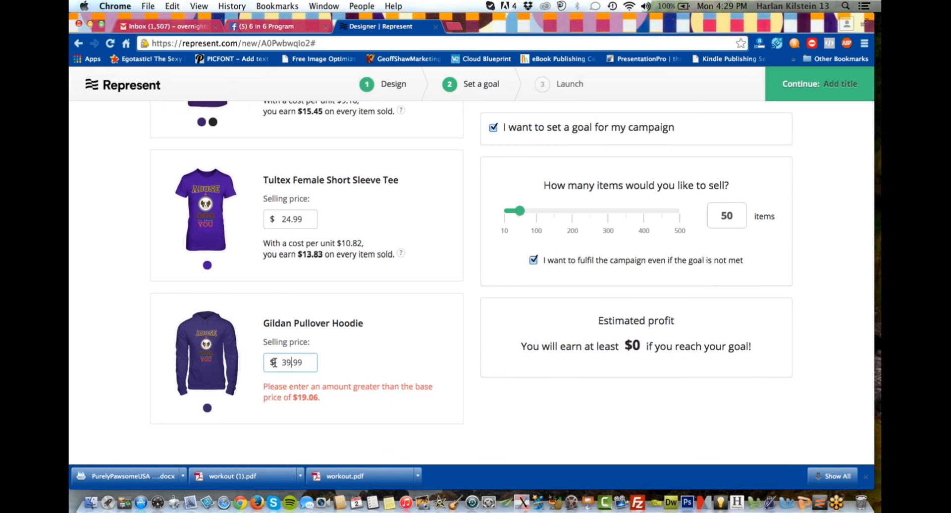
pyautogui.click(406, 324)
# Review the selling prices, per-item earnings and estimated profit for the three garment styles.
pyautogui.scroll(-1, 406, 337)
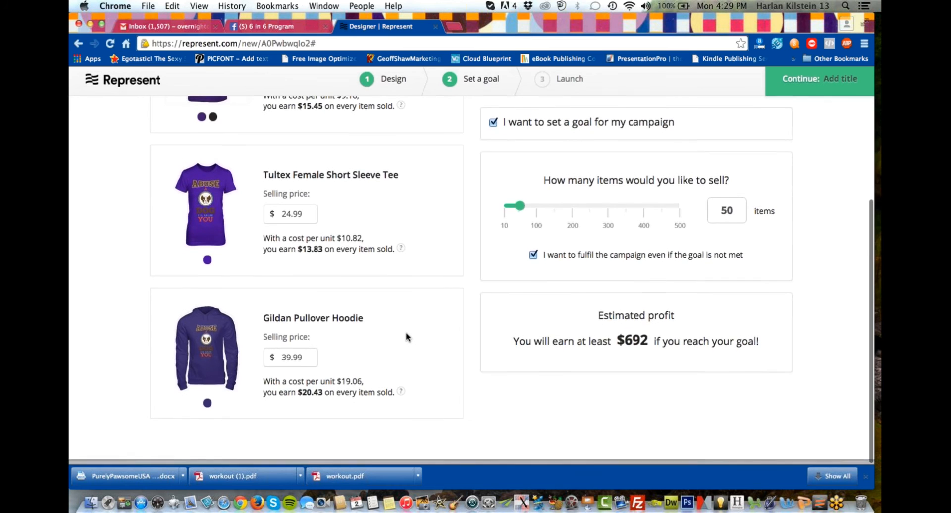
pyautogui.scroll(5, 406, 332)
pyautogui.scroll(-5, 406, 337)
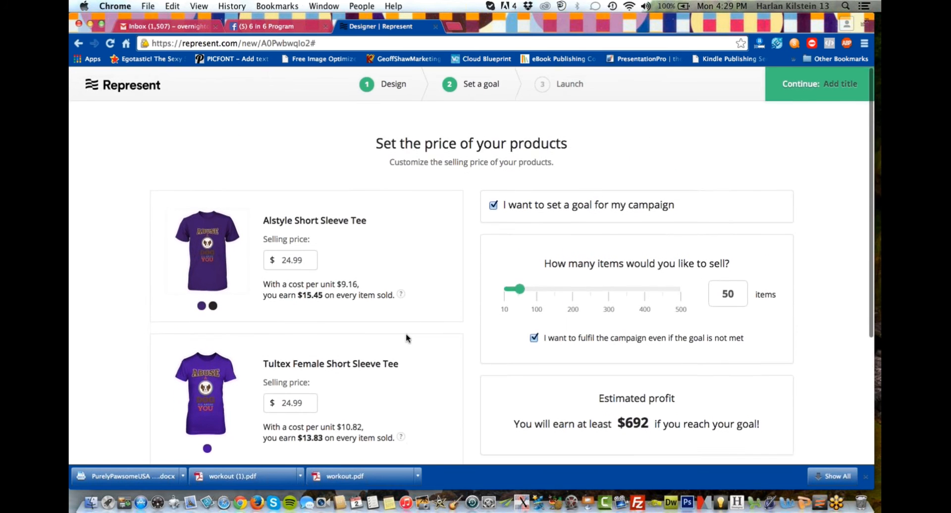
pyautogui.scroll(3, 406, 336)
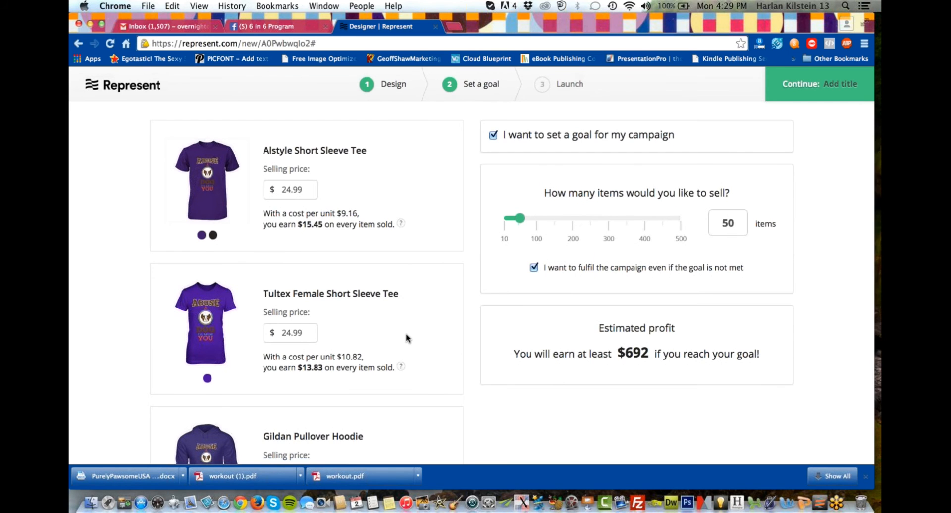
pyautogui.scroll(-1, 405, 334)
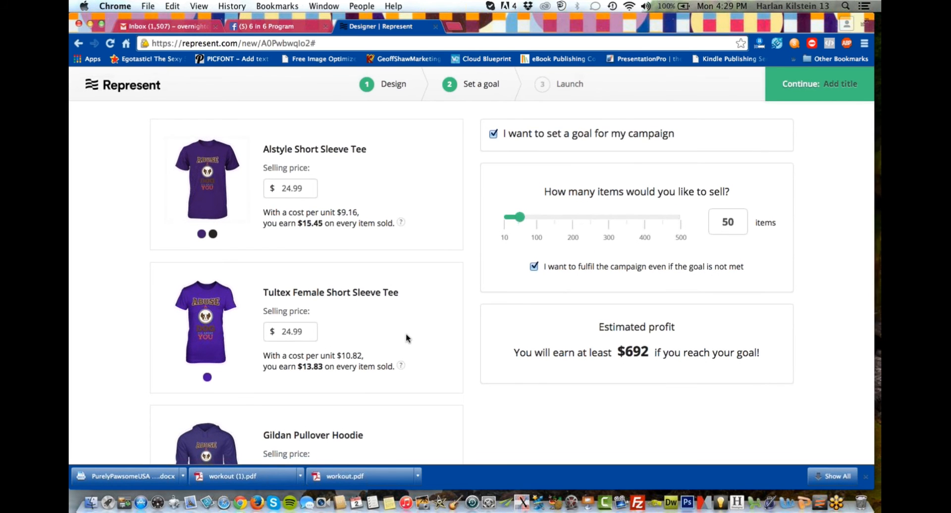
pyautogui.scroll(-3, 406, 338)
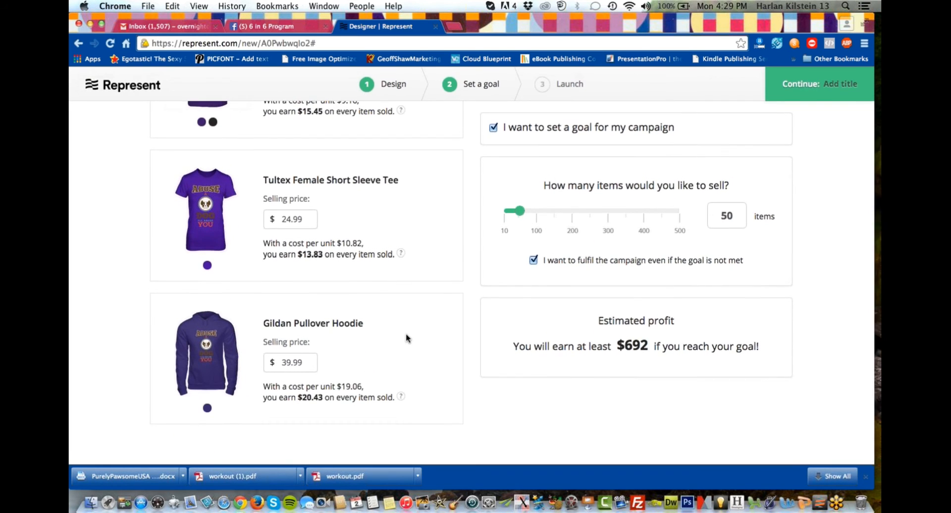
# Preview the Alstyle Short Sleeve Tee in black and purple and compare the colours offered for the other garments.
pyautogui.scroll(3, 406, 335)
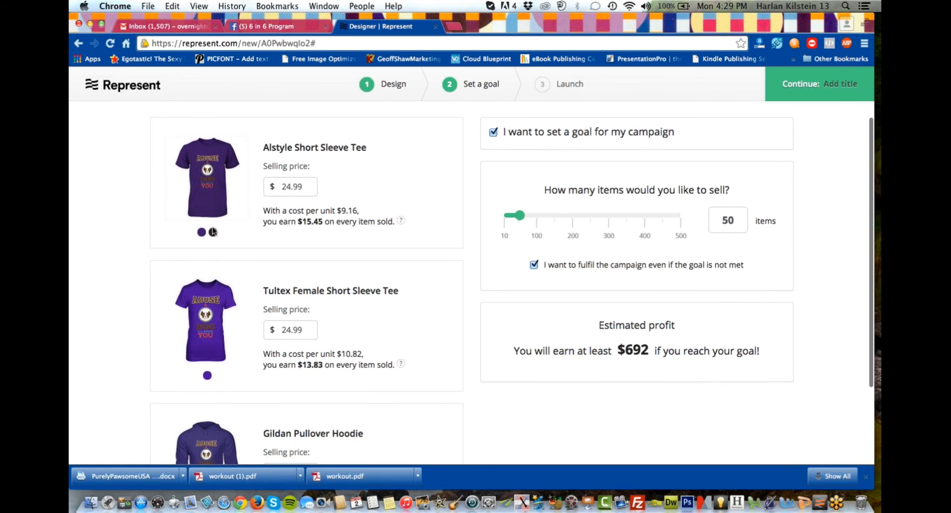
pyautogui.click(214, 233)
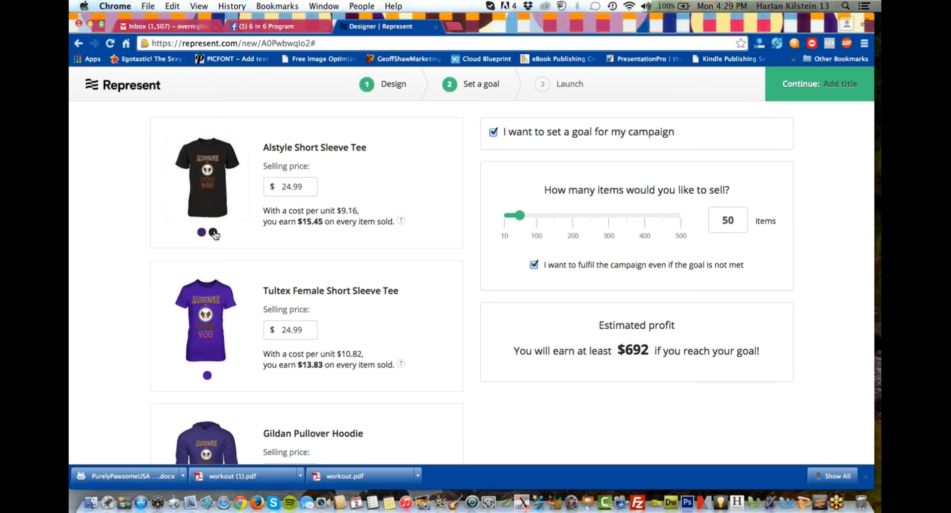
pyautogui.click(201, 233)
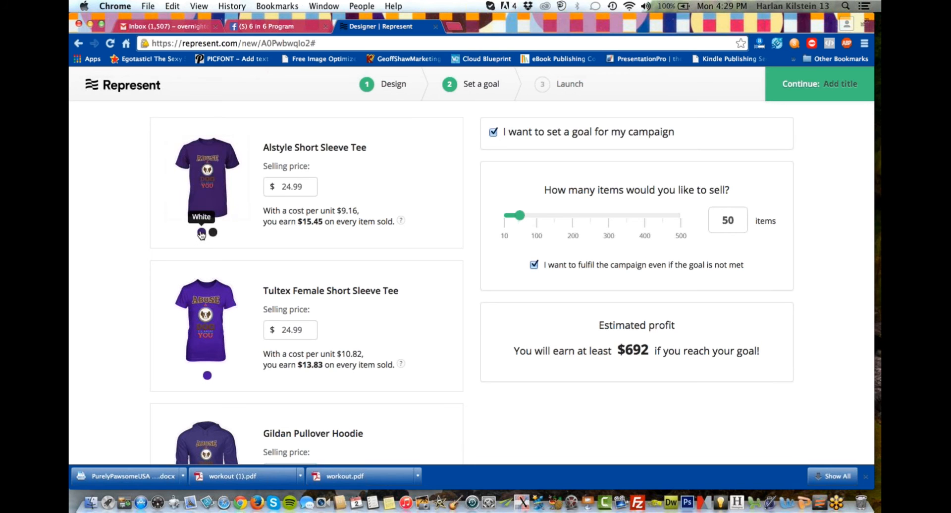
pyautogui.click(213, 232)
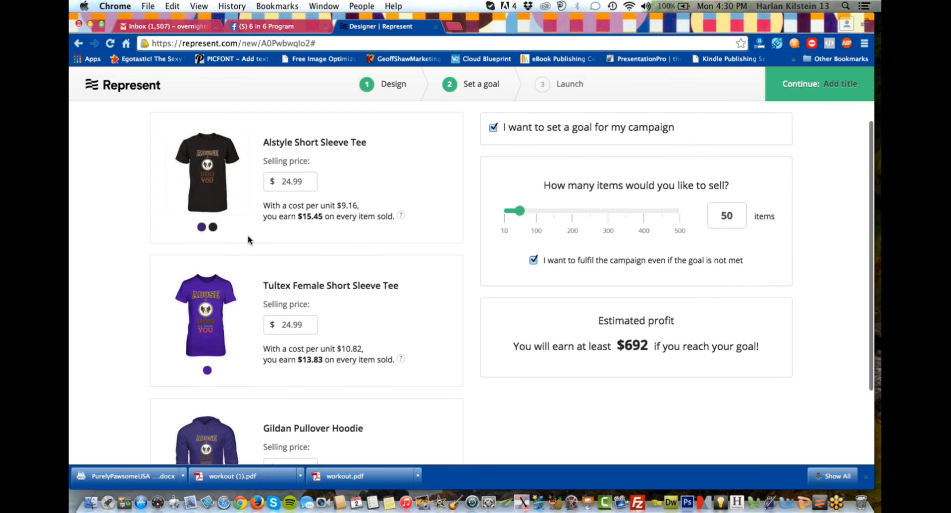
pyautogui.scroll(-3, 247, 235)
pyautogui.scroll(-1, 247, 240)
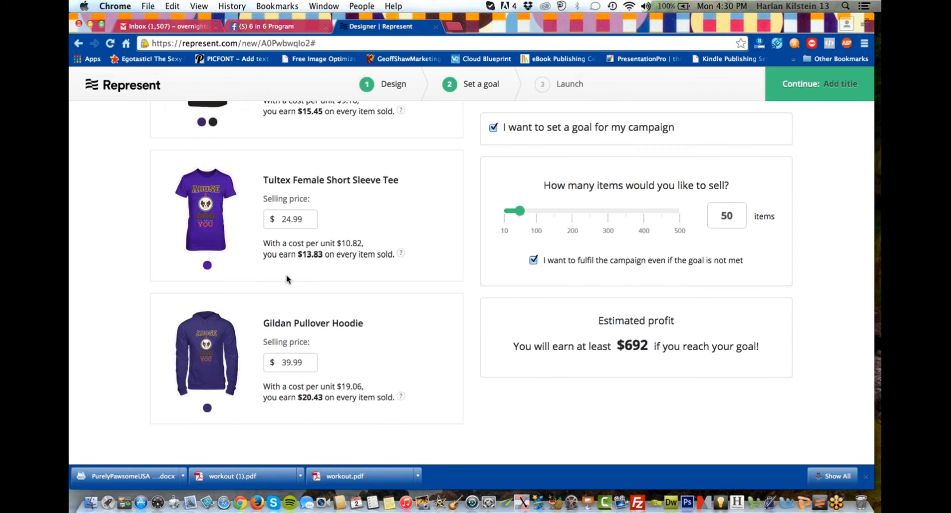
pyautogui.scroll(3, 287, 279)
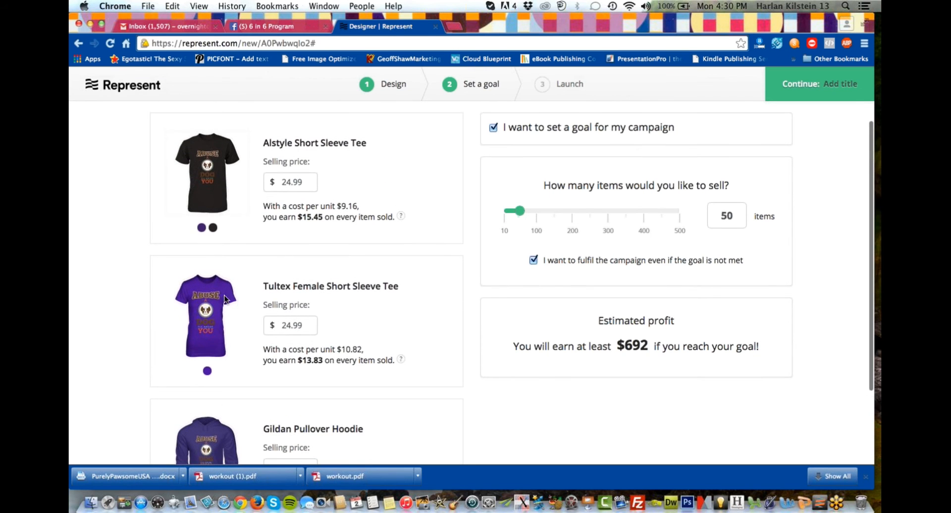
# Return to the design stage and add the Tultex Short Sleeve Tee in black to the campaign styles.
pyautogui.click(388, 89)
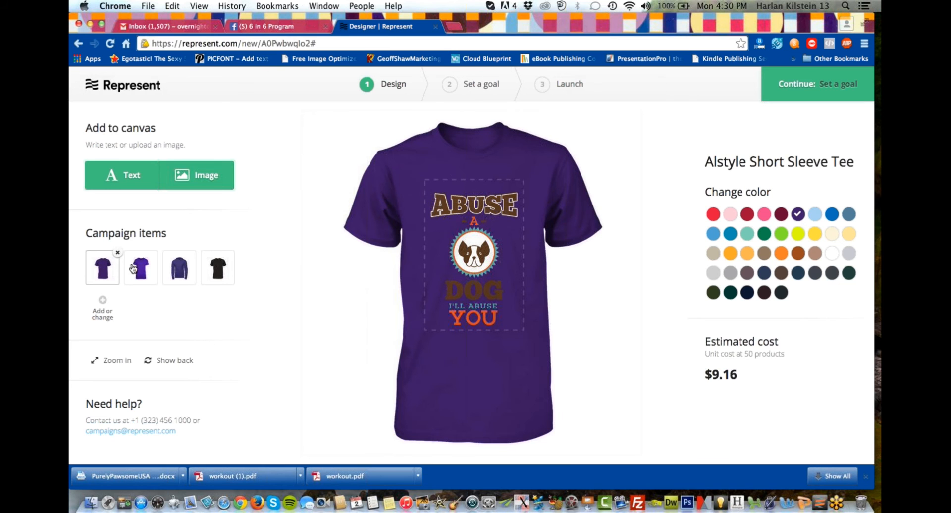
pyautogui.click(102, 303)
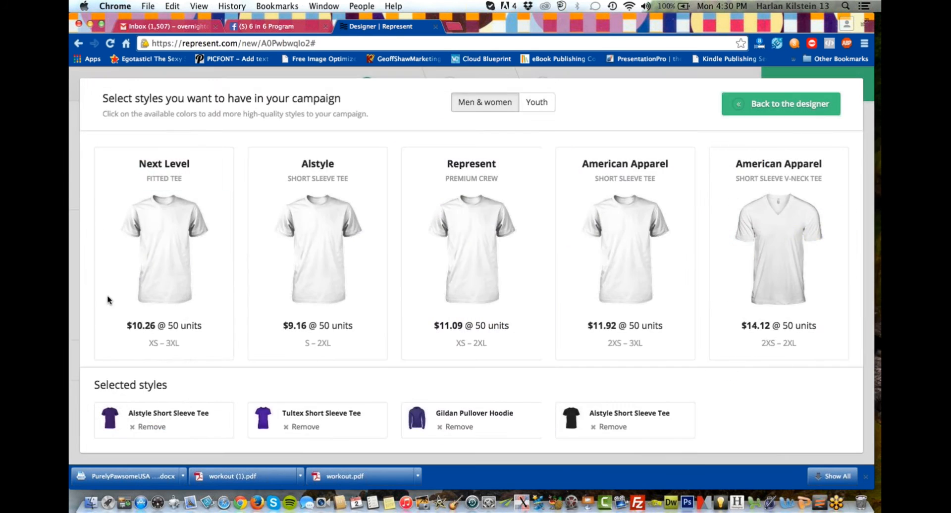
pyautogui.moveTo(260, 267)
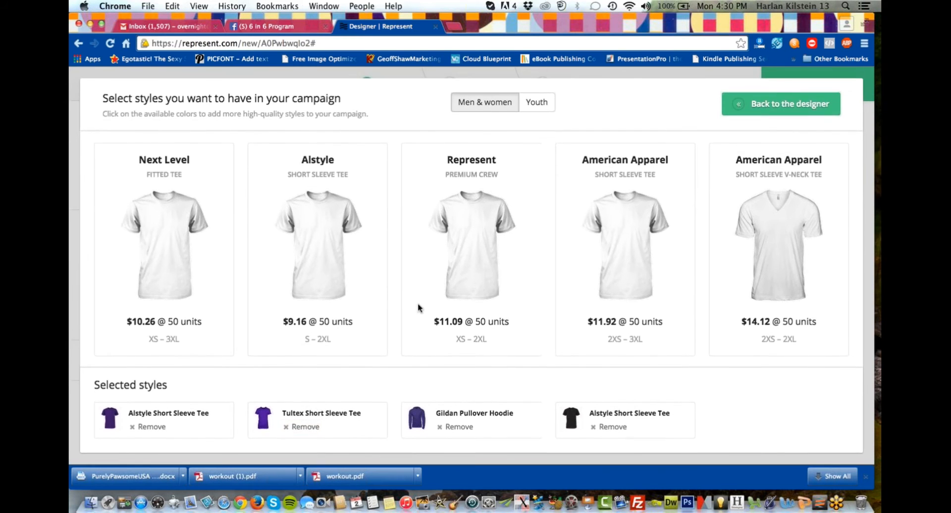
pyautogui.scroll(-10, 438, 280)
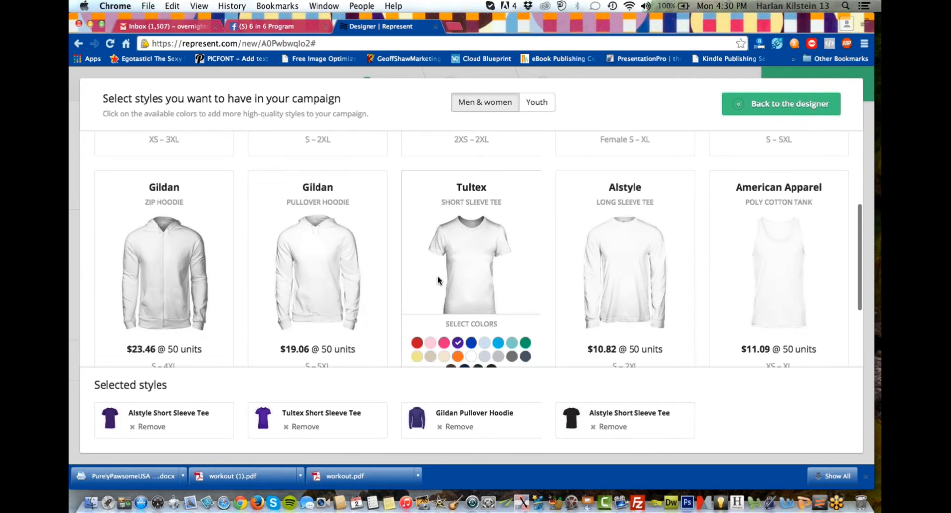
pyautogui.scroll(-2, 463, 284)
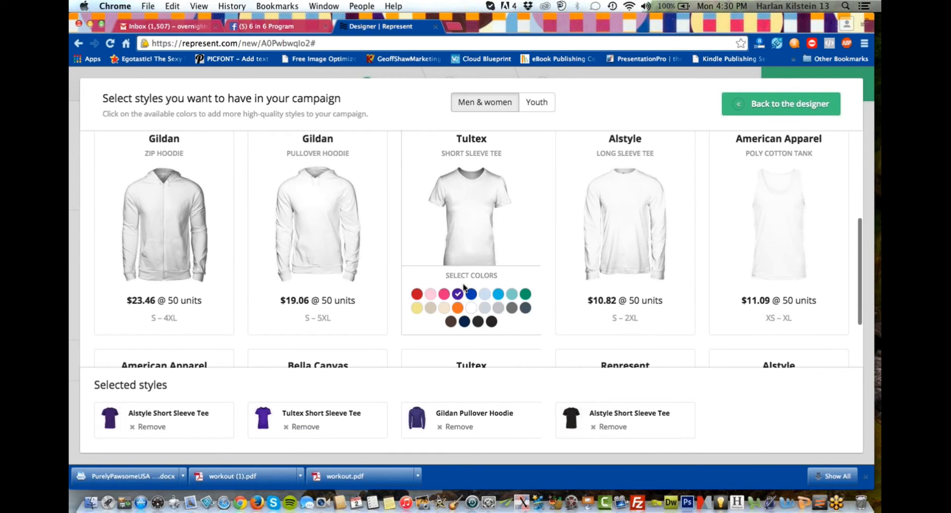
pyautogui.click(492, 322)
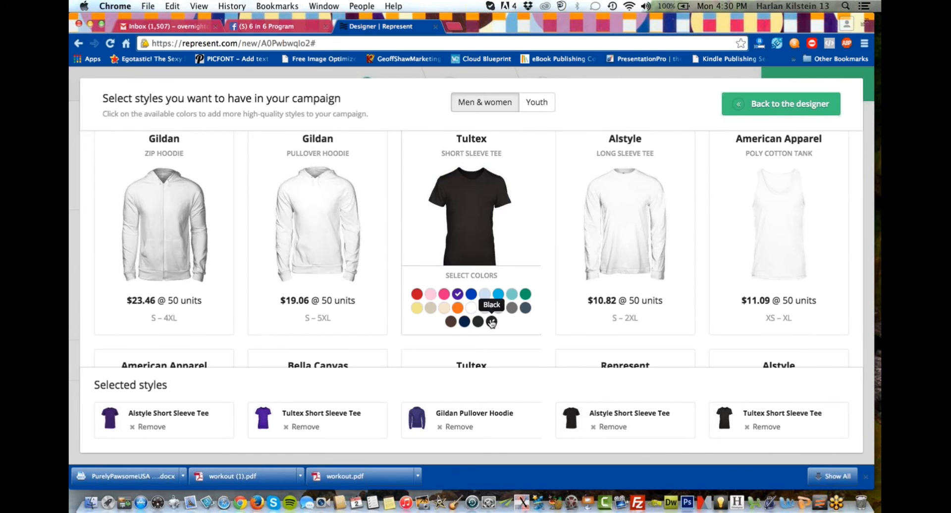
# Add the Gildan Pullover Hoodie in black to the campaign styles and proceed to the goal-setting stage.
pyautogui.scroll(-5, 491, 322)
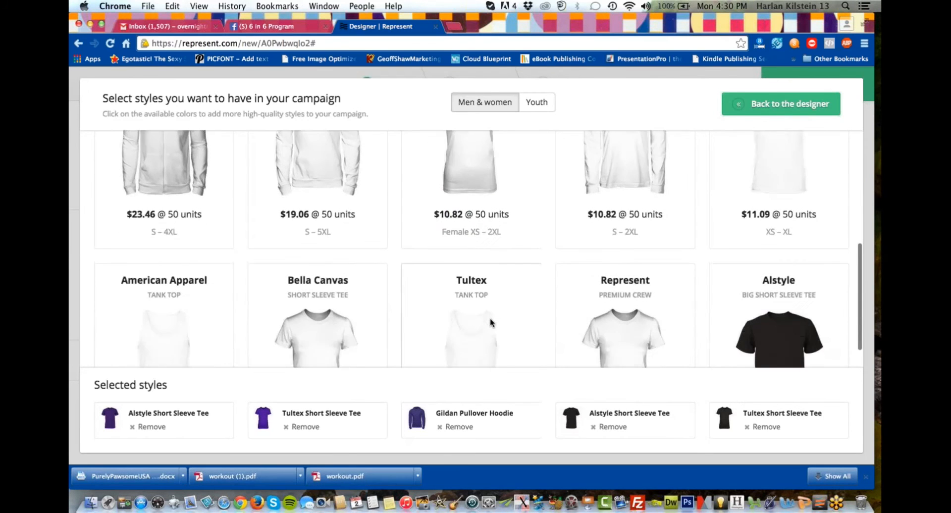
pyautogui.scroll(-4, 490, 322)
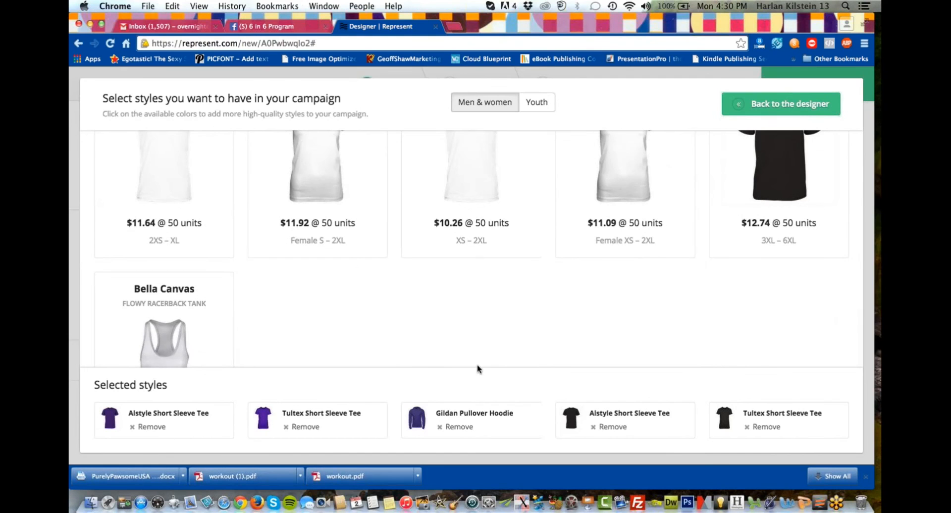
pyautogui.scroll(3, 459, 292)
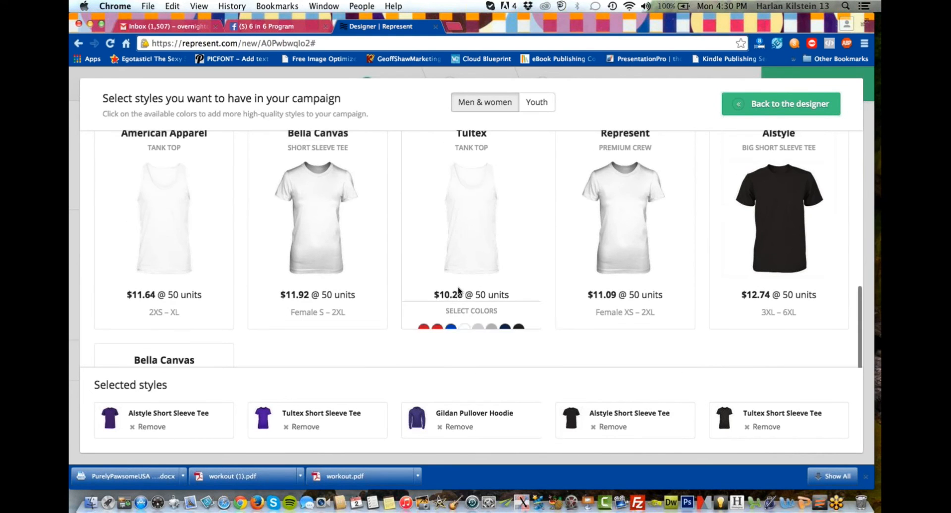
pyautogui.scroll(8, 470, 229)
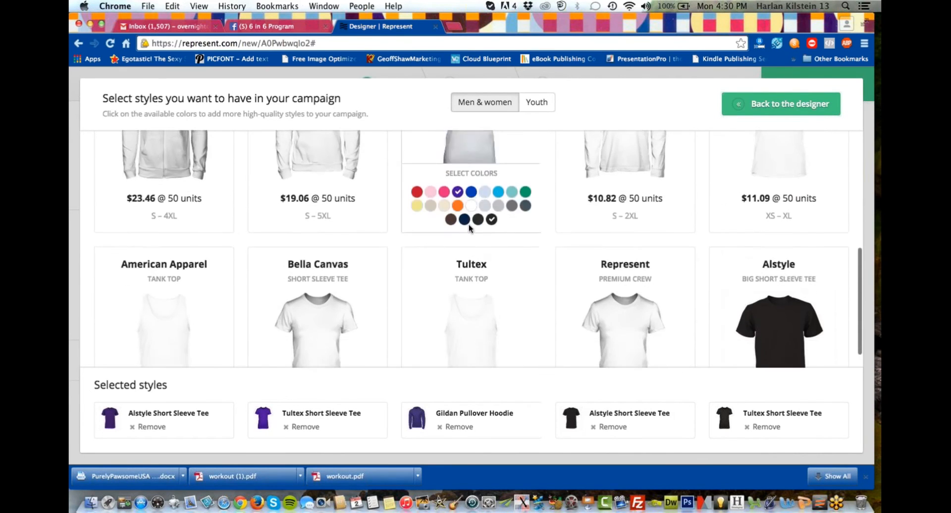
pyautogui.scroll(3, 469, 229)
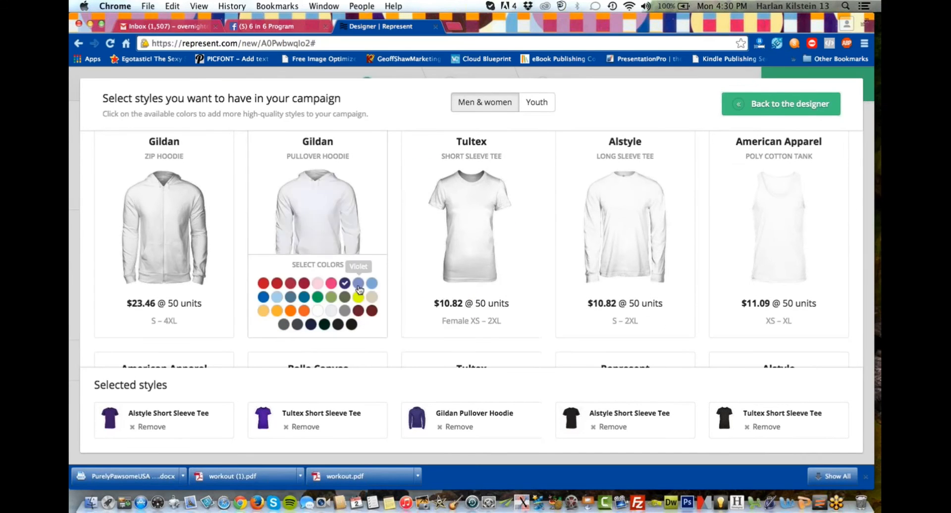
pyautogui.click(338, 325)
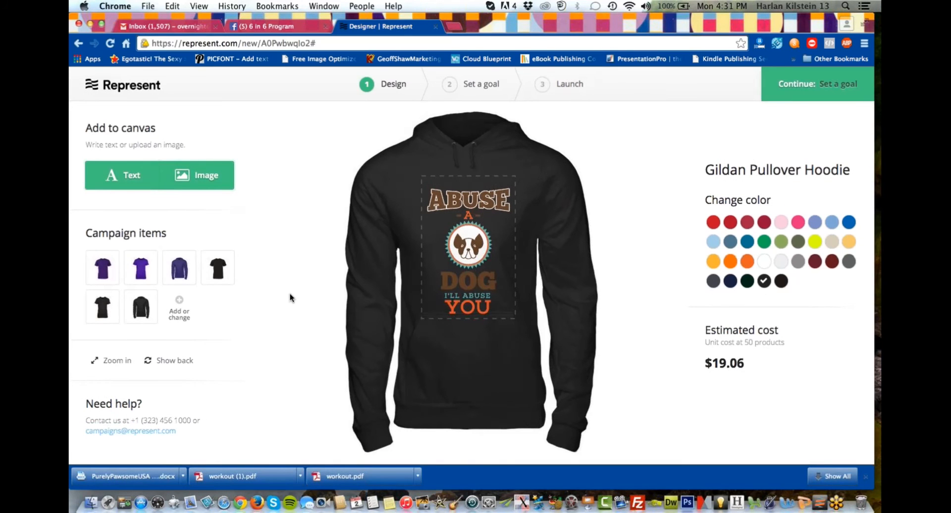
pyautogui.click(795, 91)
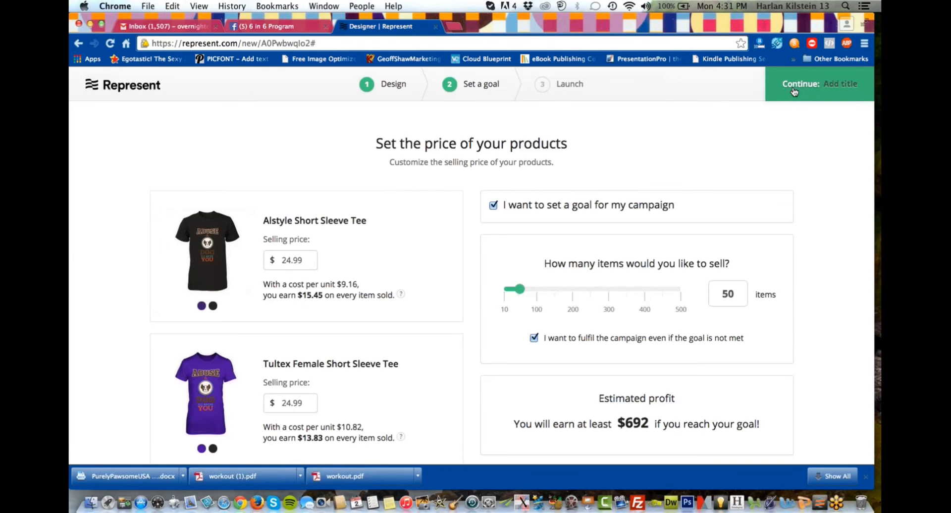
# Check the colours, selling prices and per-item earnings of each garment alongside the campaign's sales goal and estimated profit.
pyautogui.scroll(-5, 732, 177)
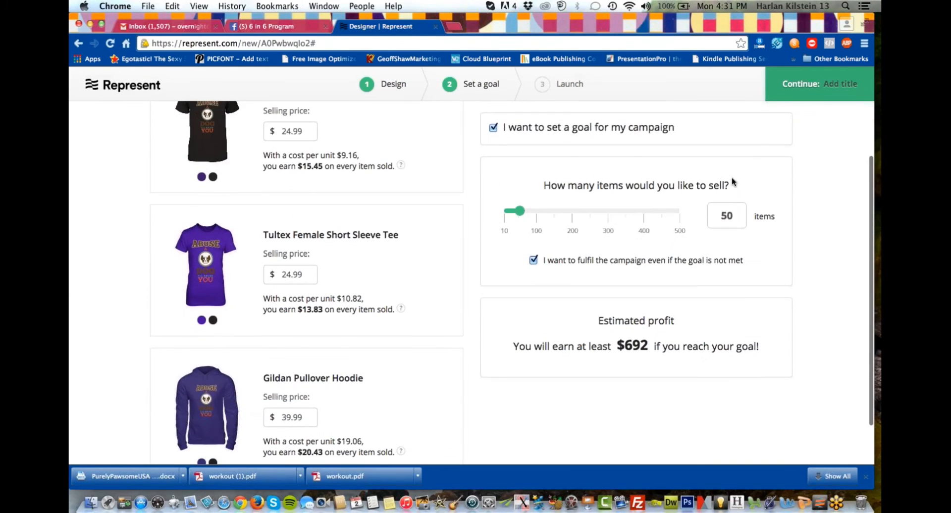
pyautogui.scroll(-3, 435, 344)
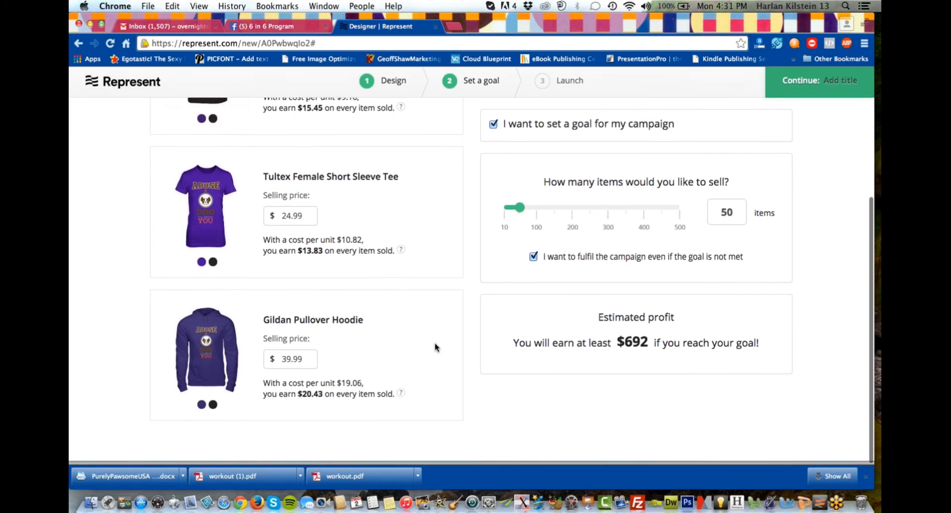
pyautogui.scroll(5, 445, 329)
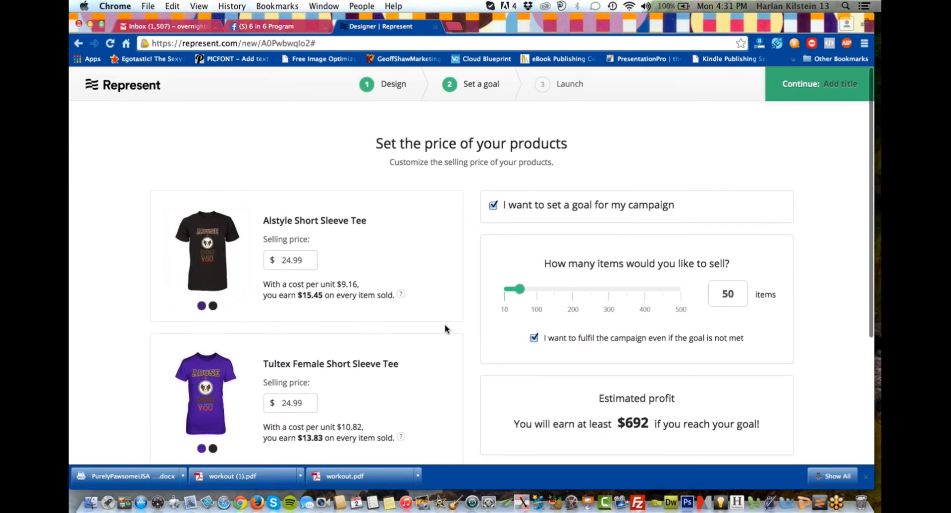
pyautogui.scroll(-3, 446, 328)
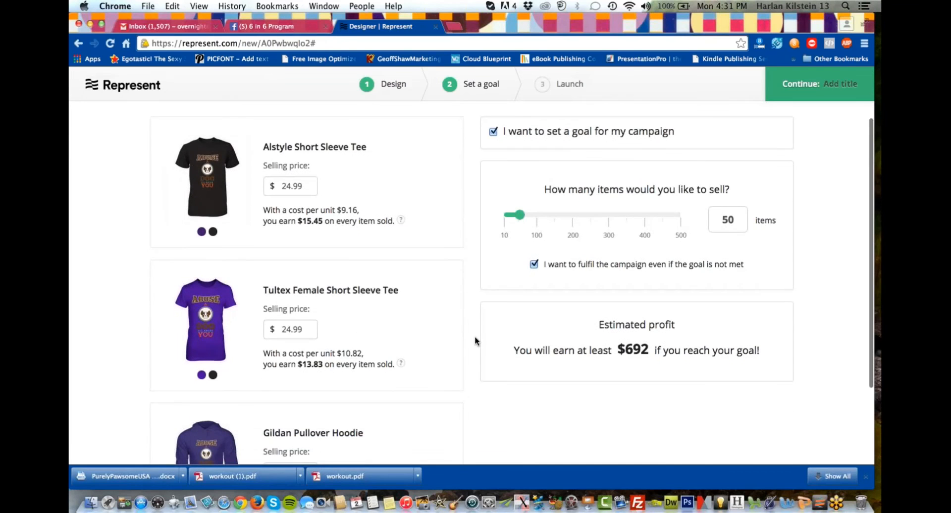
pyautogui.scroll(-2, 476, 338)
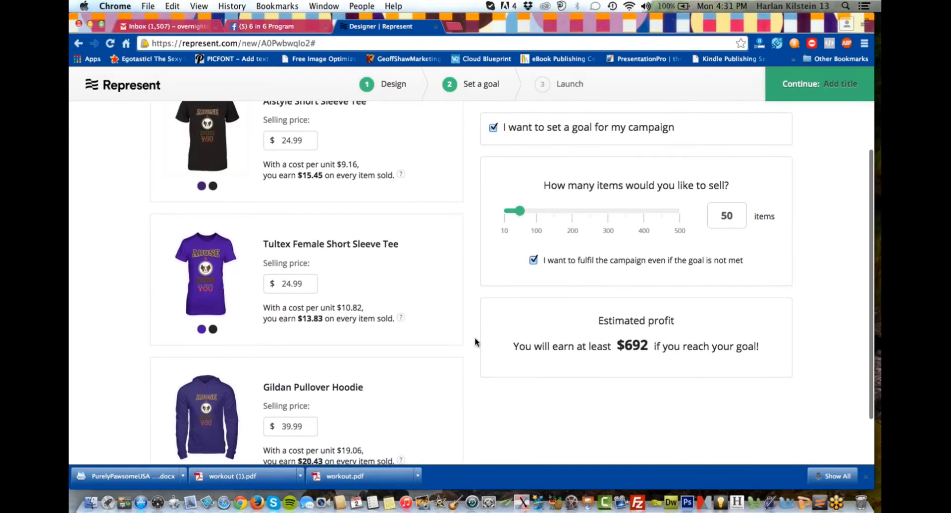
pyautogui.scroll(-3, 475, 341)
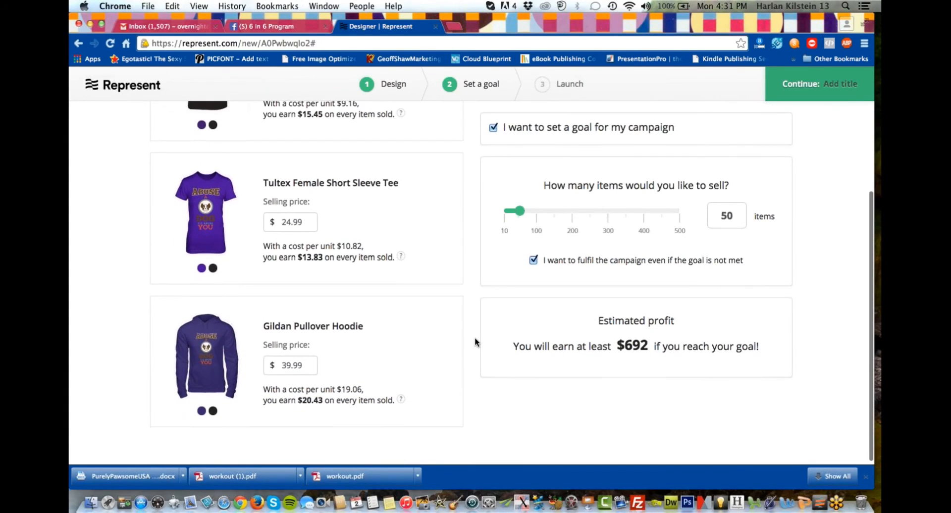
pyautogui.scroll(-1, 476, 339)
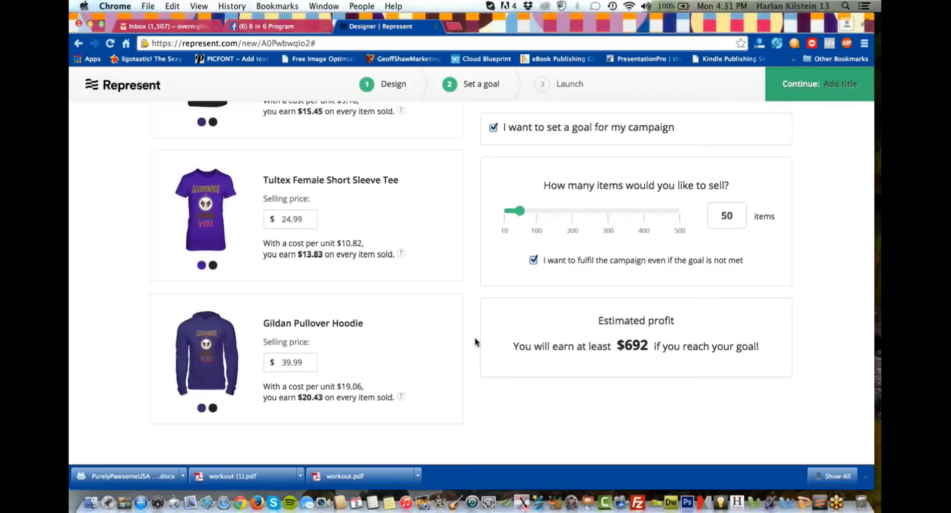
pyautogui.scroll(3, 474, 342)
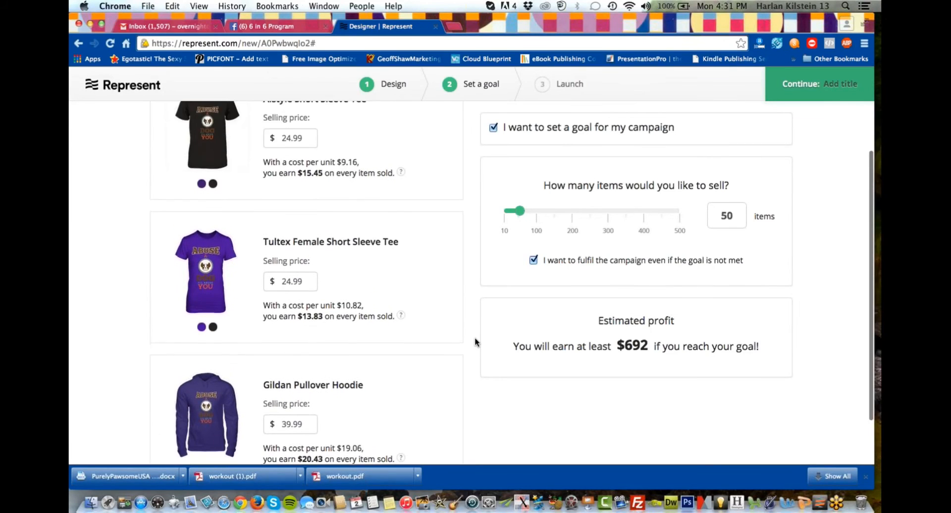
pyautogui.scroll(1, 475, 342)
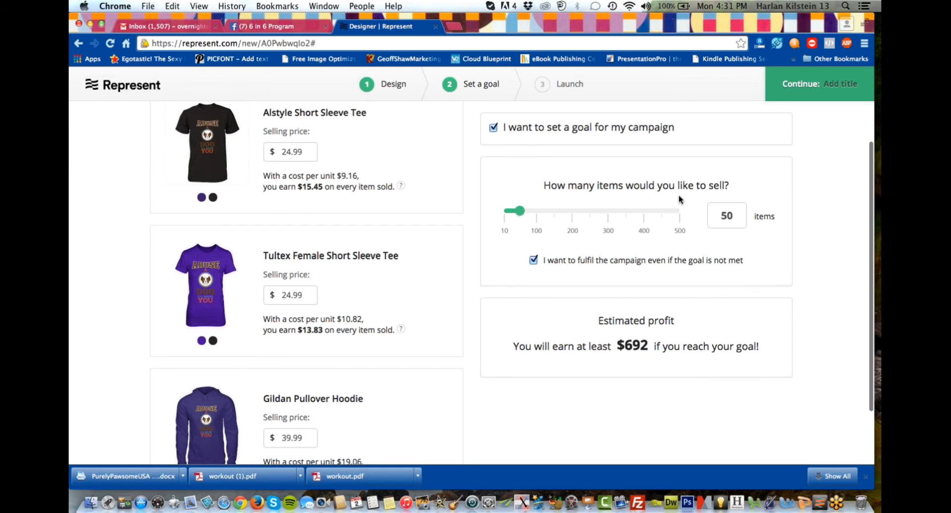
pyautogui.click(875, 43)
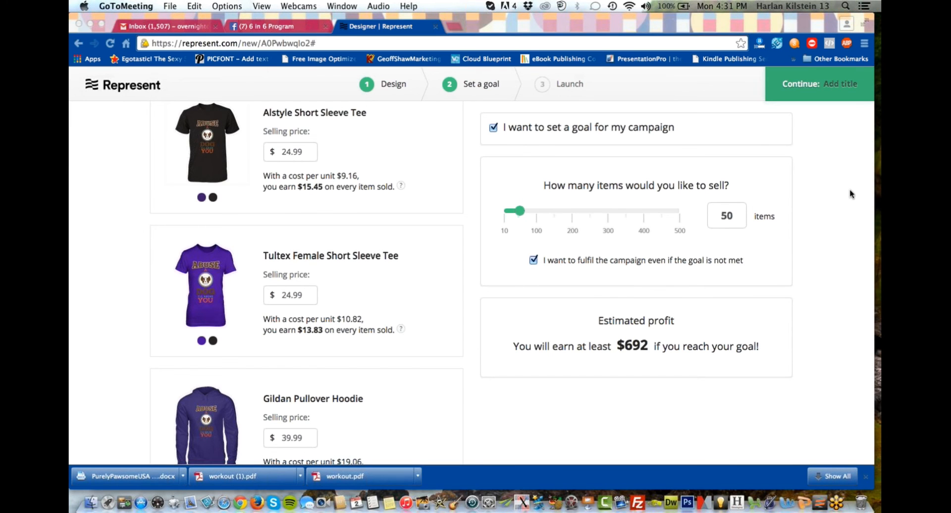
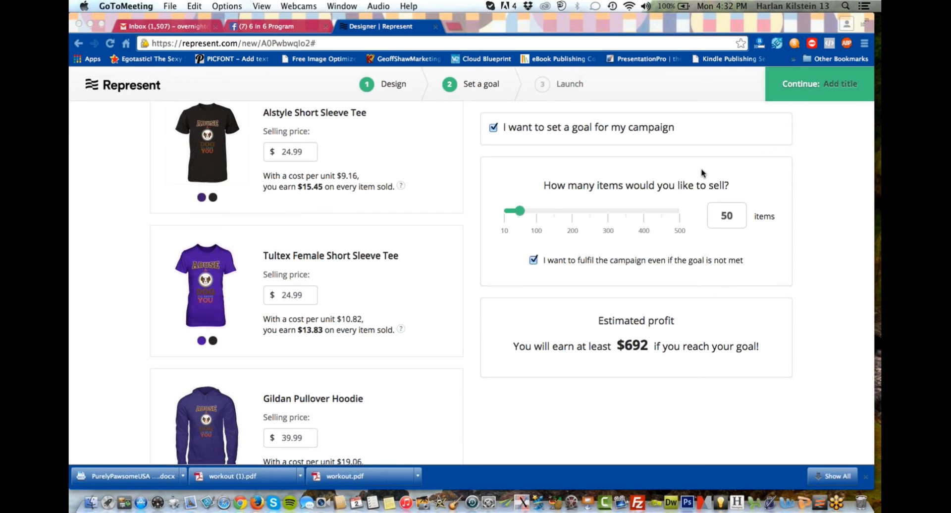
# Proceed to the campaign's title and description stage and title the campaign "Stop Dog Abuse".
pyautogui.click(559, 84)
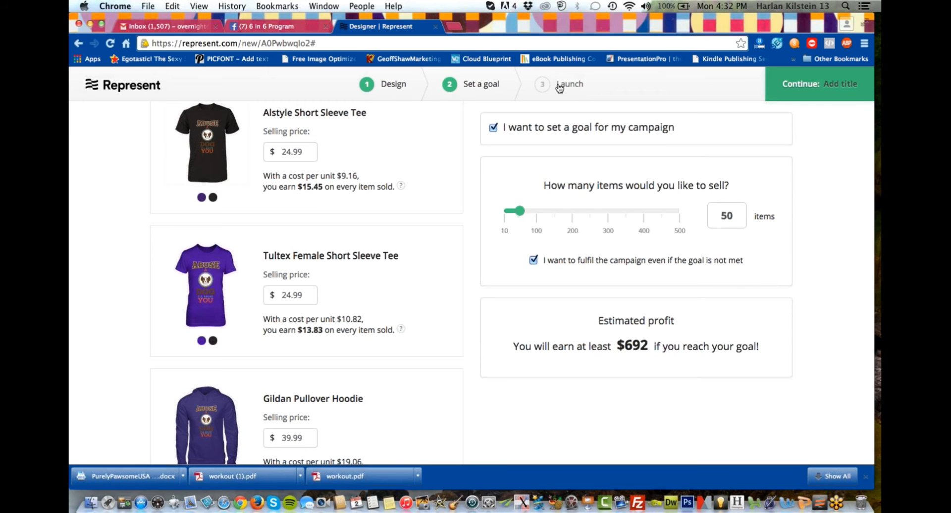
pyautogui.click(558, 84)
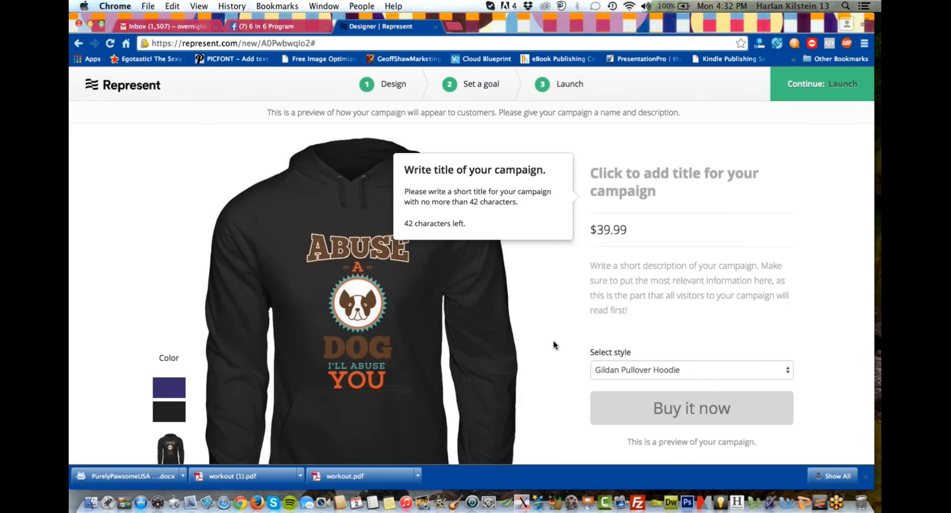
pyautogui.scroll(-2, 555, 293)
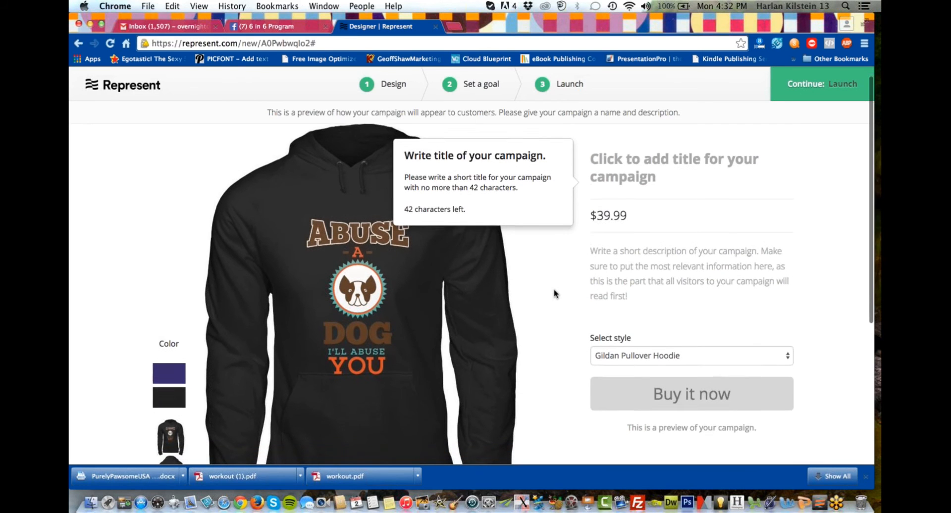
pyautogui.scroll(-1, 555, 294)
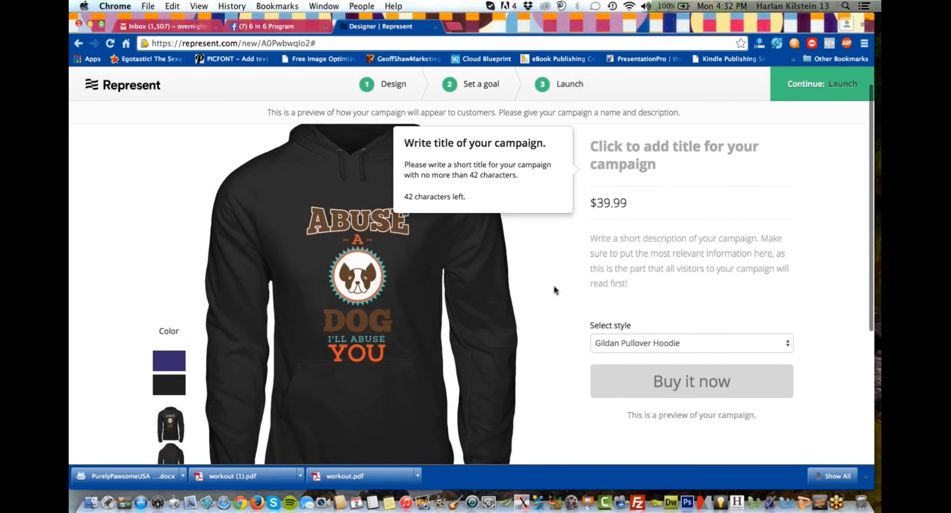
pyautogui.click(663, 166)
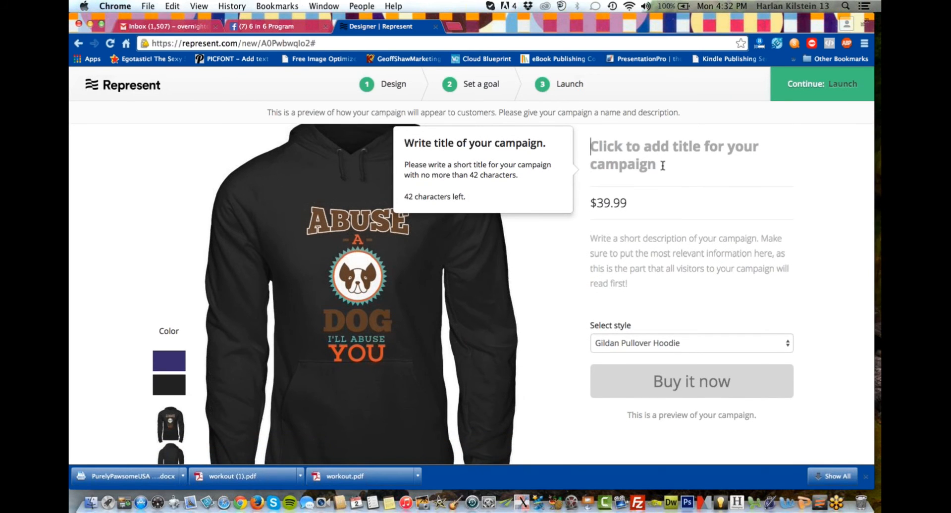
pyautogui.write('St')
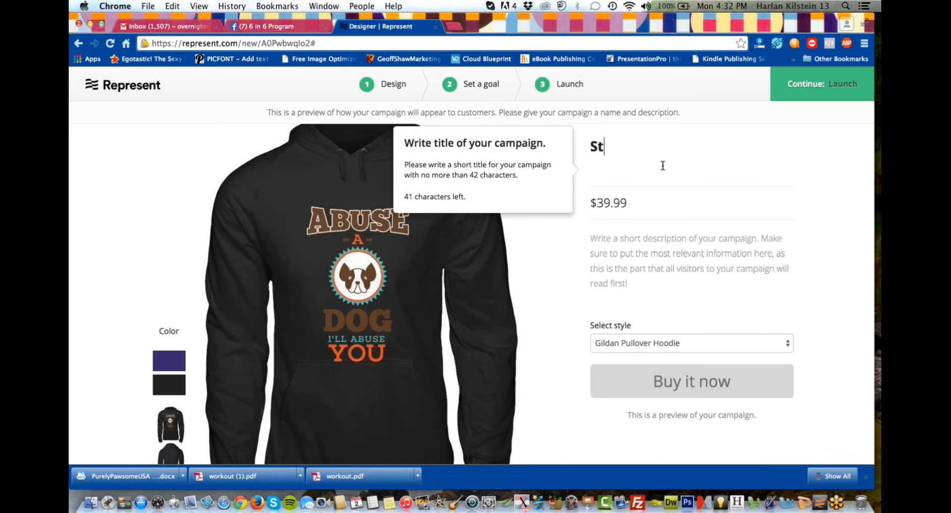
pyautogui.write('op Dog Abuse')
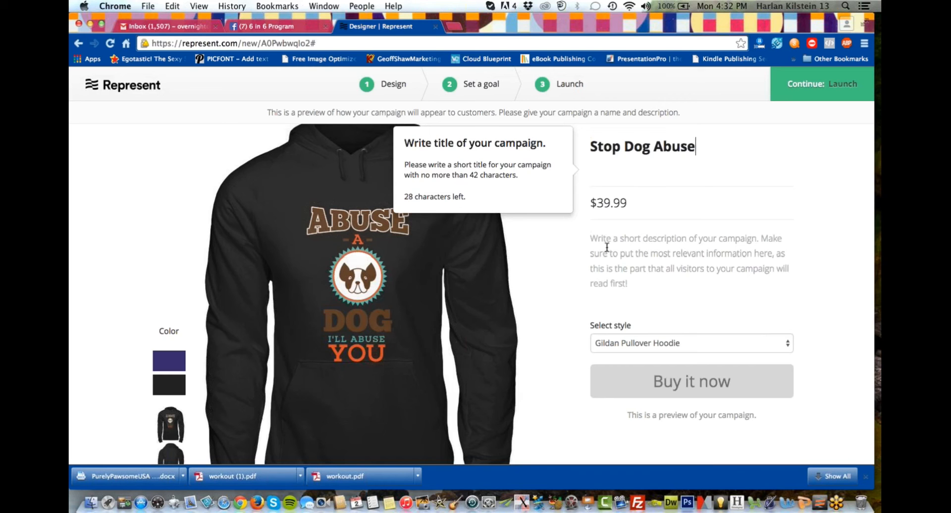
# Start the campaign description with "Everyone hates dog abuse. Did you ever wonder what you would do if you caught a dog abuser?".
pyautogui.press('Tab')
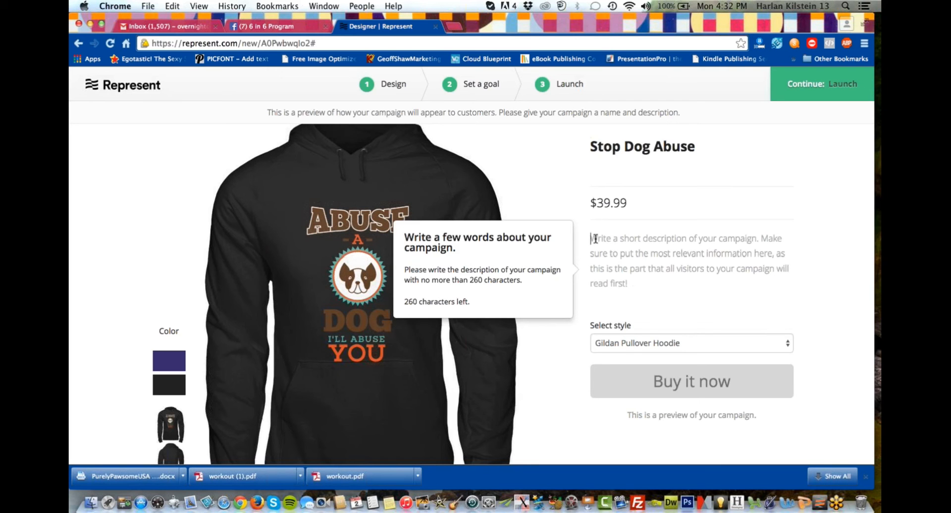
pyautogui.write('Ever')
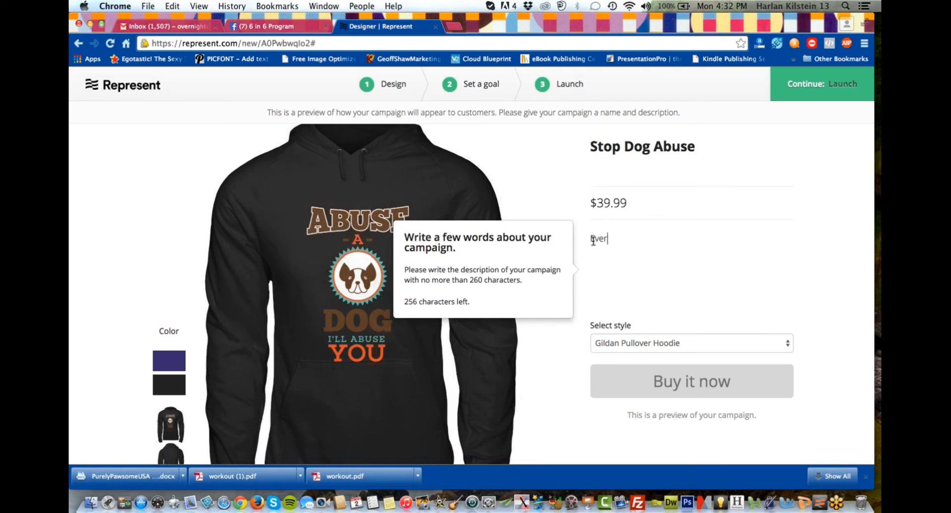
pyautogui.write('yone hates dog abus')
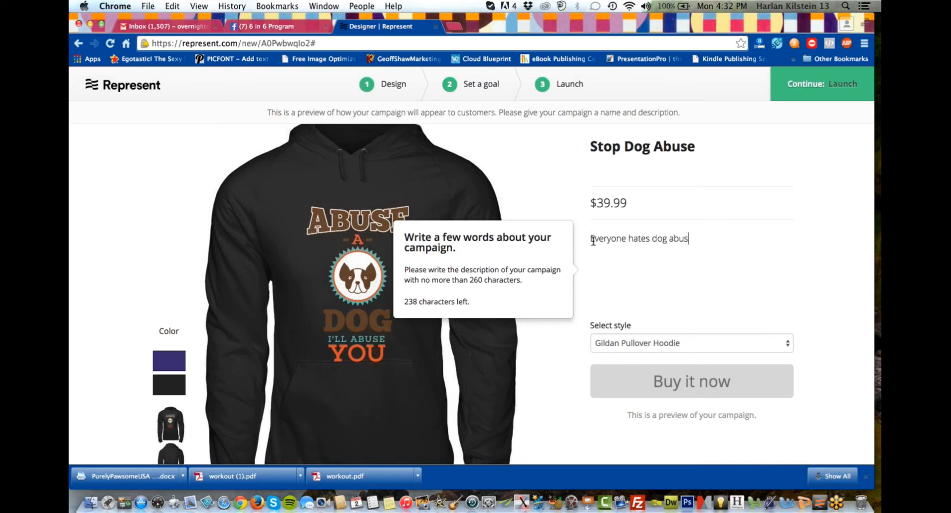
pyautogui.write('e. Did you ever wonder what')
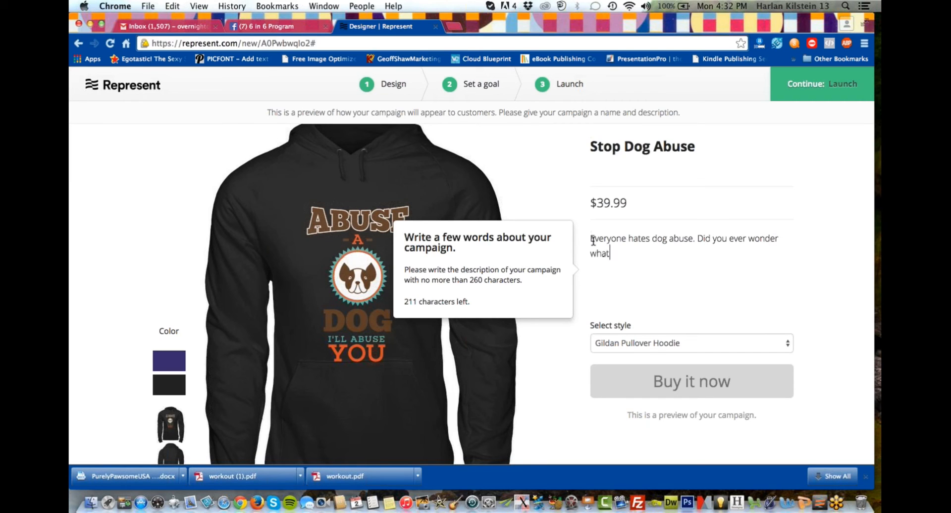
pyautogui.write(' you would do i')
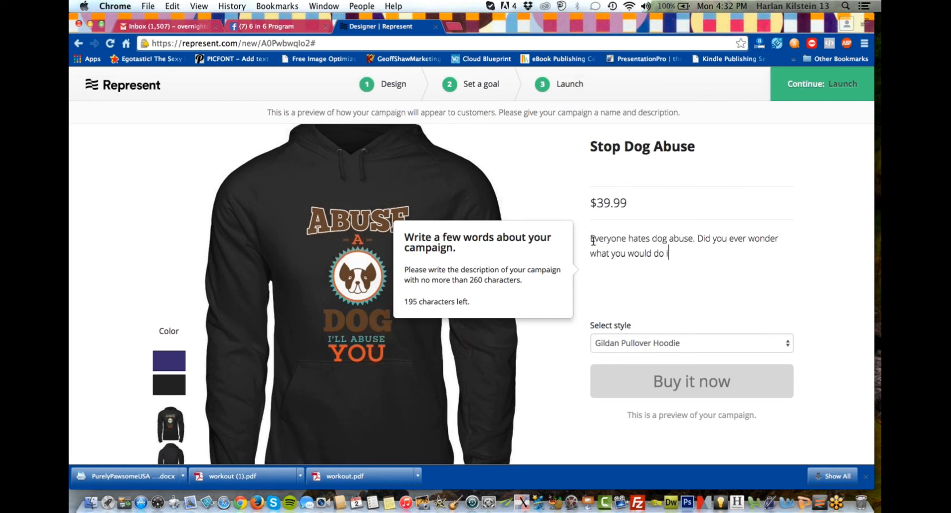
pyautogui.write('f you caught a dog abuser')
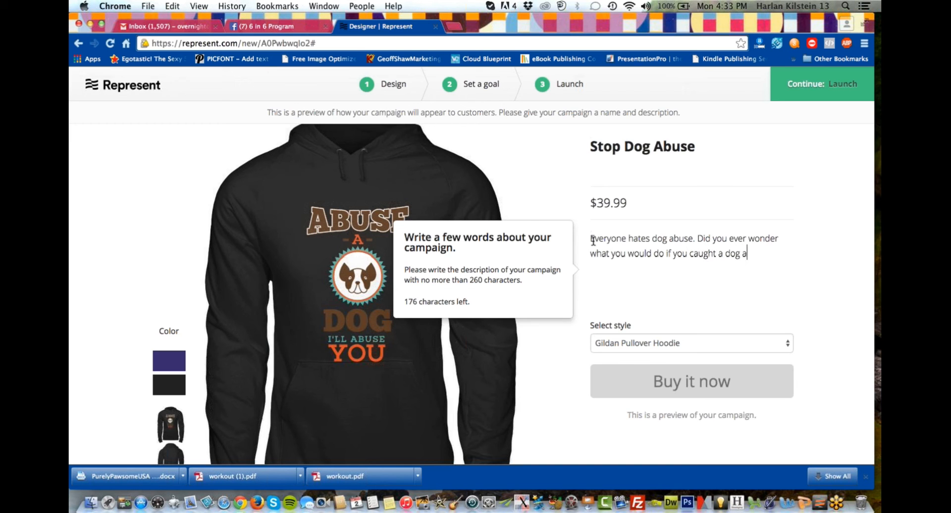
pyautogui.write('? Let people kn')
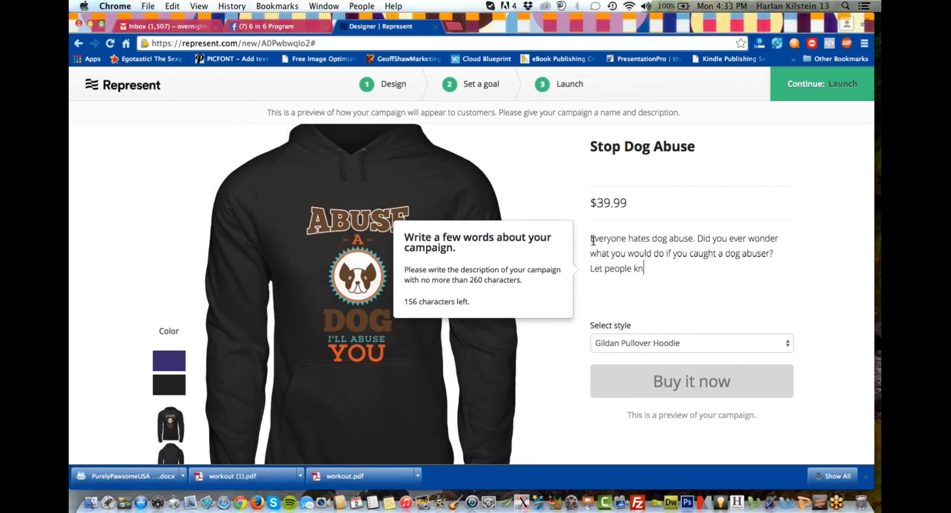
pyautogui.write("ow. You won't stand for abuse.")
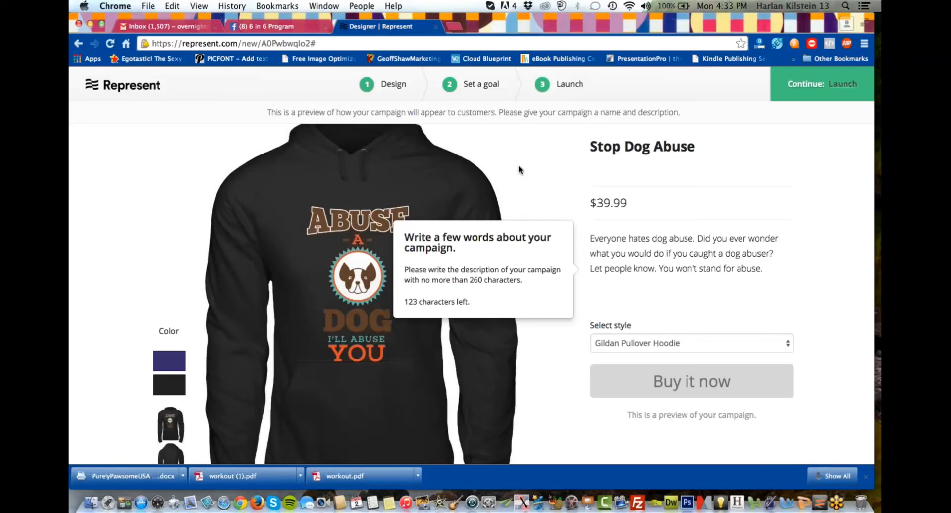
# Add "Not available in stores." to the description as a separate paragraph.
pyautogui.write('Not available')
pyautogui.write('in stores.')
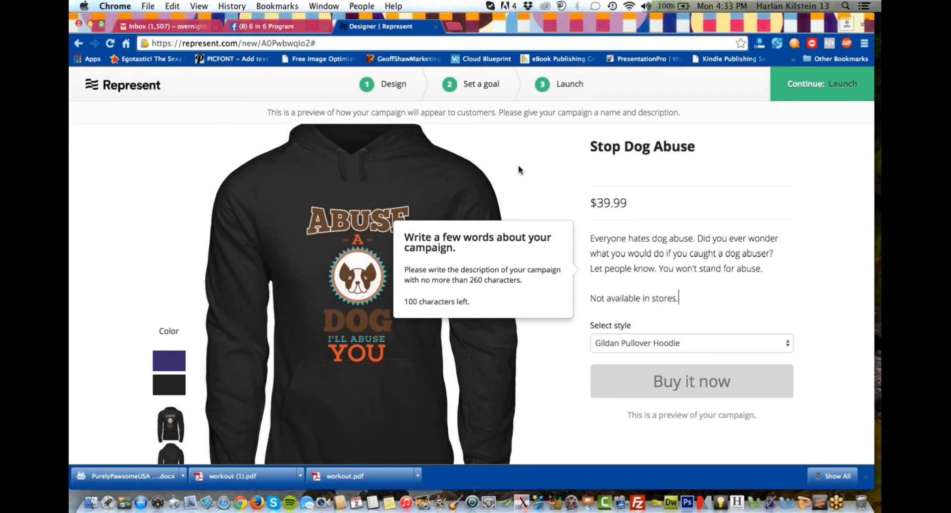
# Add the paragraph "Secure Payment Via MC/VISA or Paypal." to the description below a blank line.
pyautogui.press('Return')
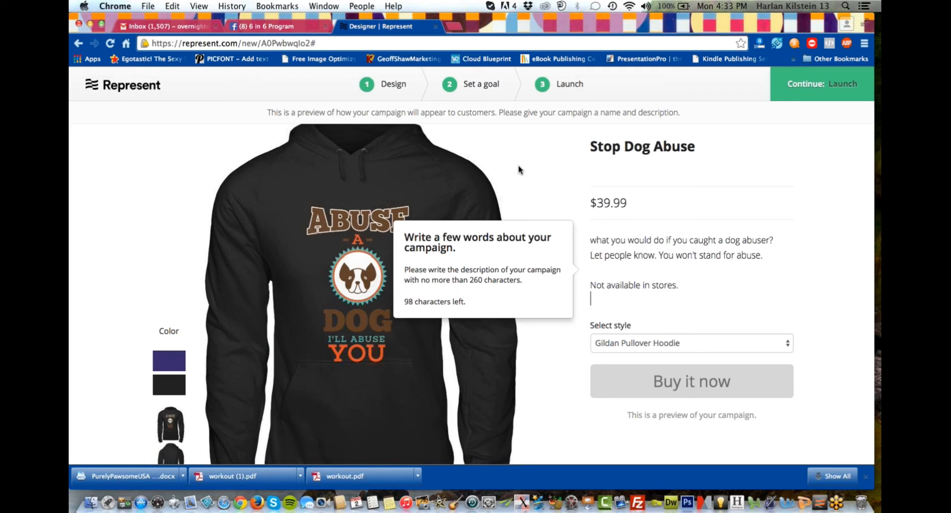
pyautogui.press('Return')
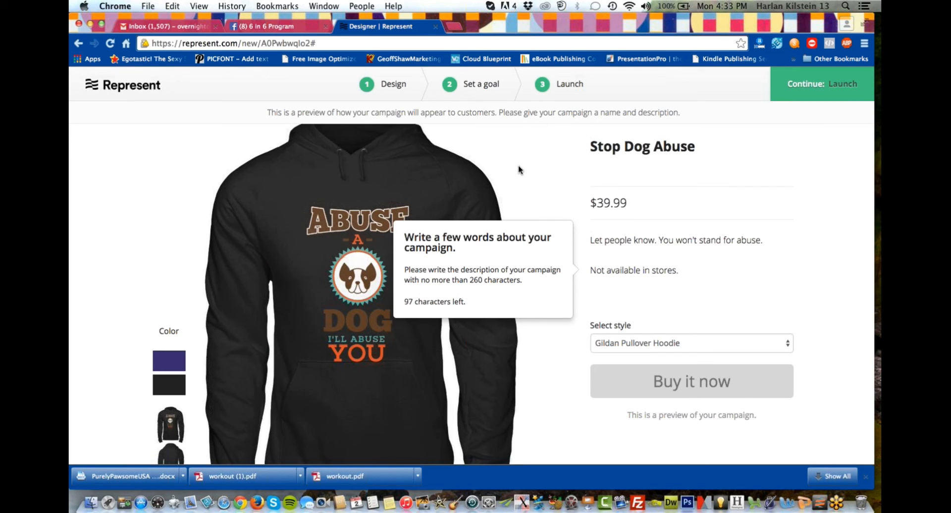
pyautogui.write('Secure Payment Via')
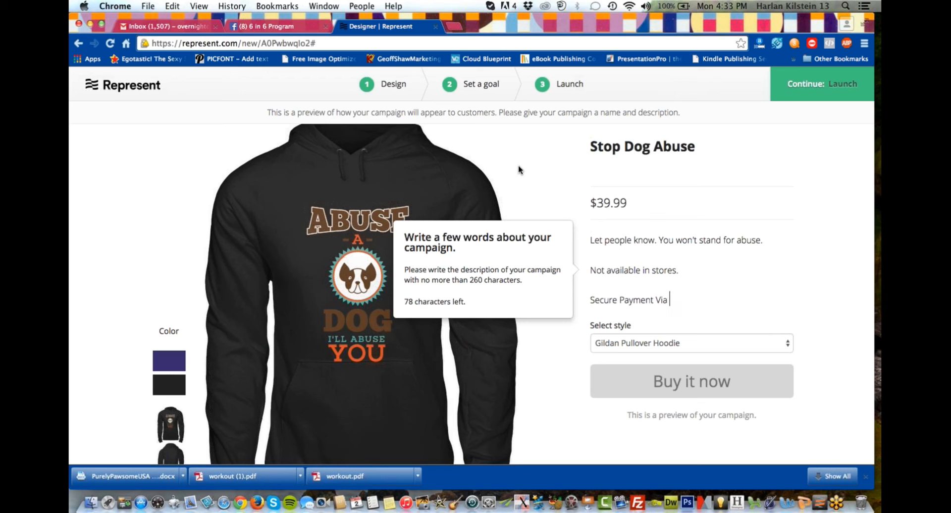
pyautogui.write(' MC/')
pyautogui.press('BackSpace')
pyautogui.write('VISA or Paypal.')
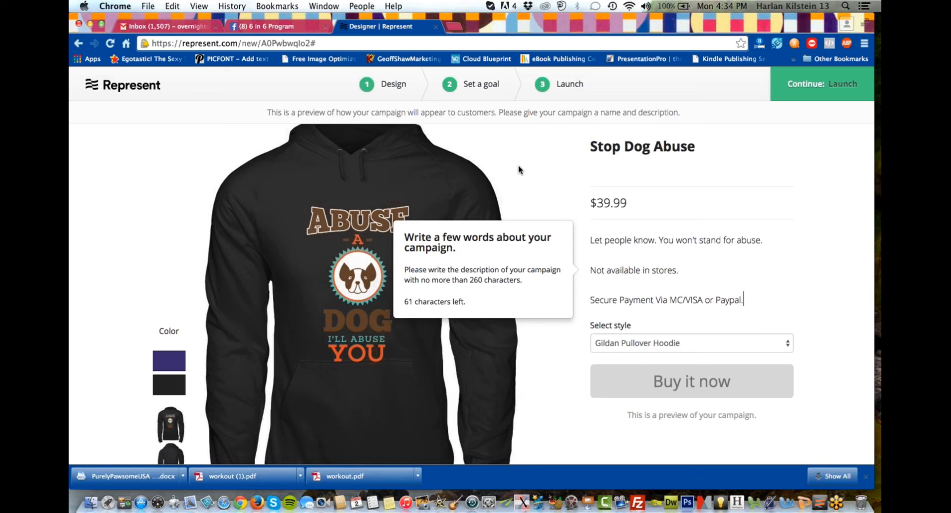
# Add the line "Satisfaction Guaranteed." directly below the payment line of the description.
pyautogui.press('Return')
pyautogui.write('Sat')
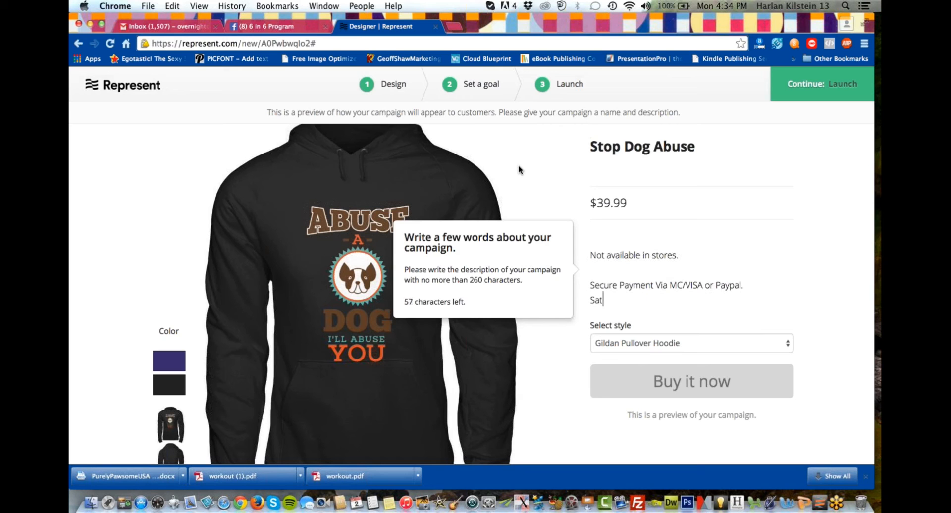
pyautogui.write('isfaction Guaran')
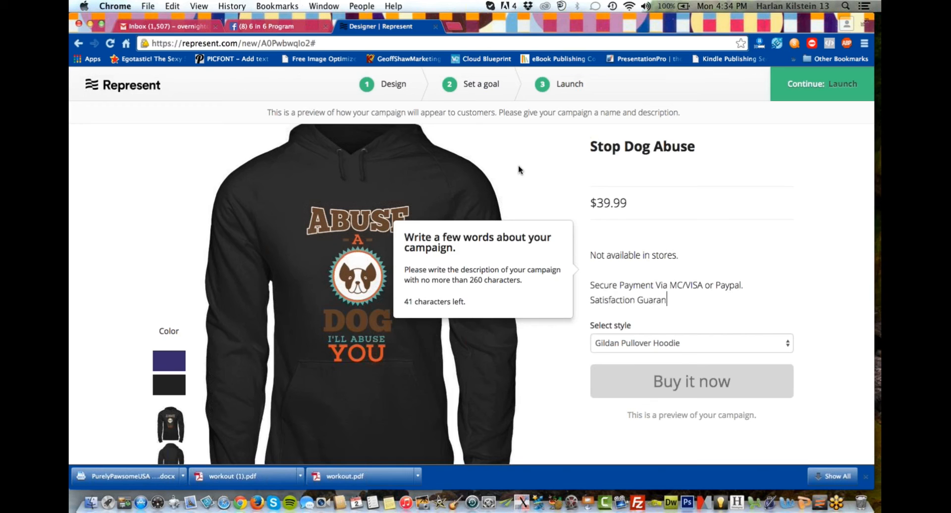
pyautogui.write('teed.')
# Begin a new description paragraph below a blank line with "Choices of hoodie/t".
pyautogui.press('Return')
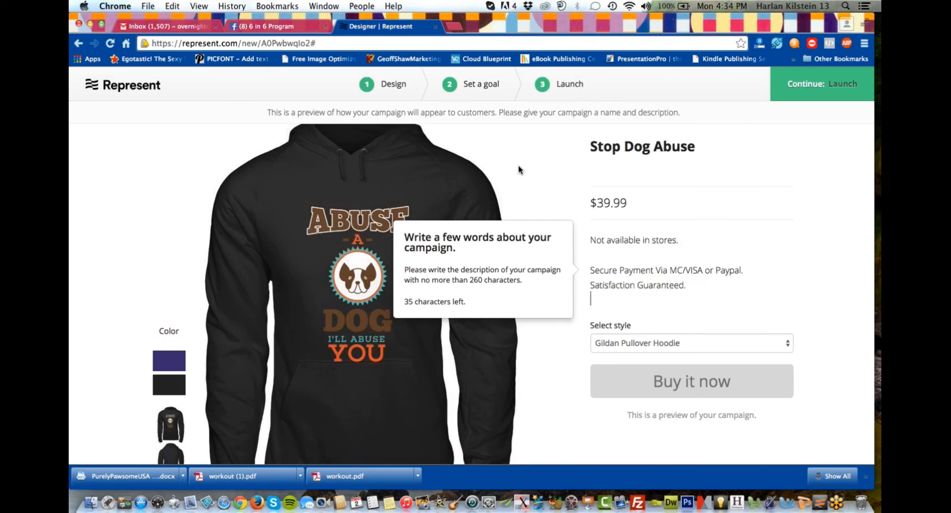
pyautogui.press('Return')
pyautogui.write('Choi')
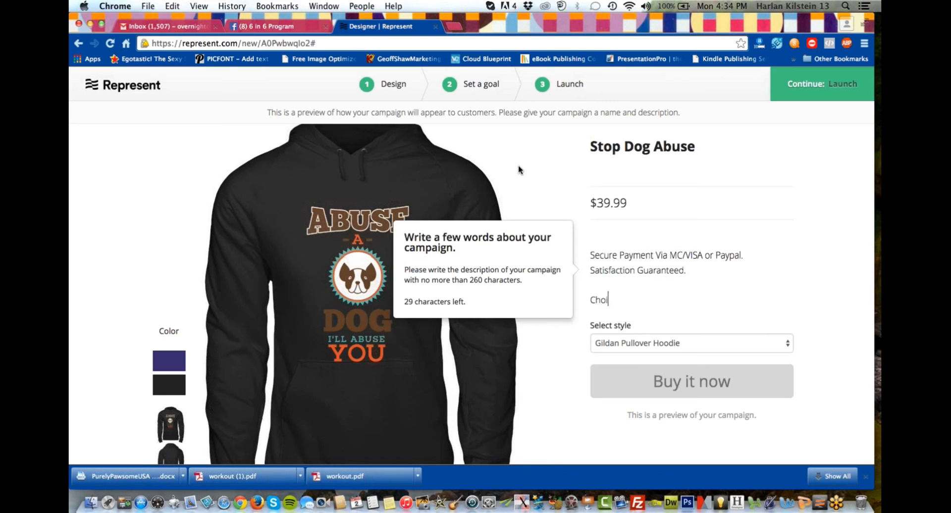
pyautogui.write('ces of')
pyautogui.write('hoodie/t')
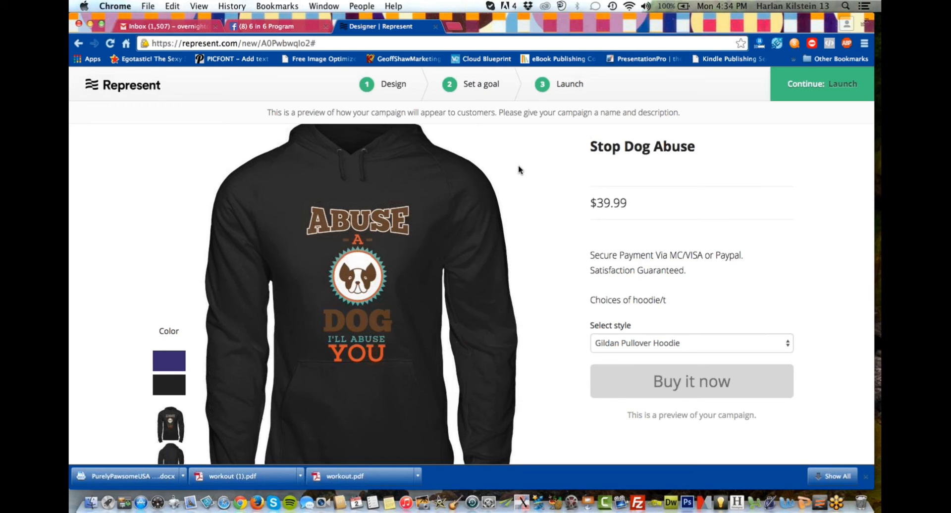
# Extend the garment choices line to read "Choices of hoodie/tee-shirt/ladie".
pyautogui.click(669, 300)
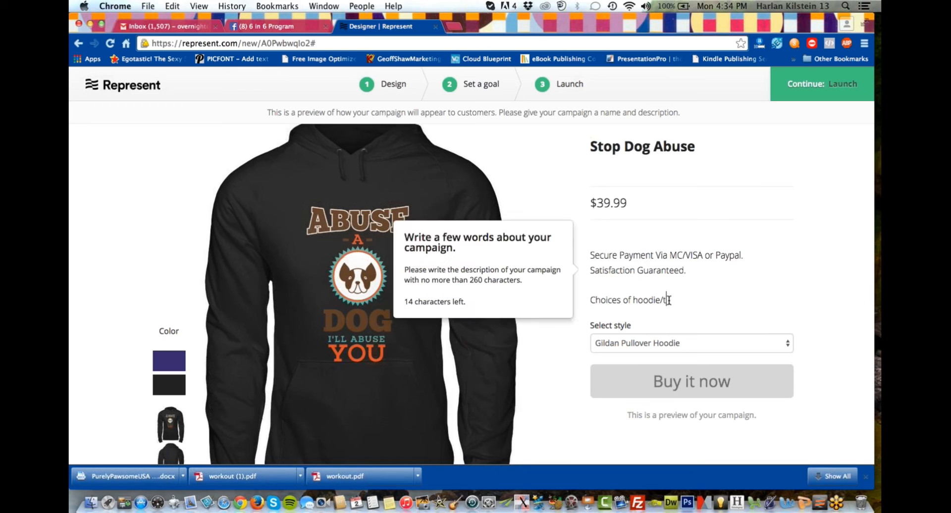
pyautogui.write('ee-short')
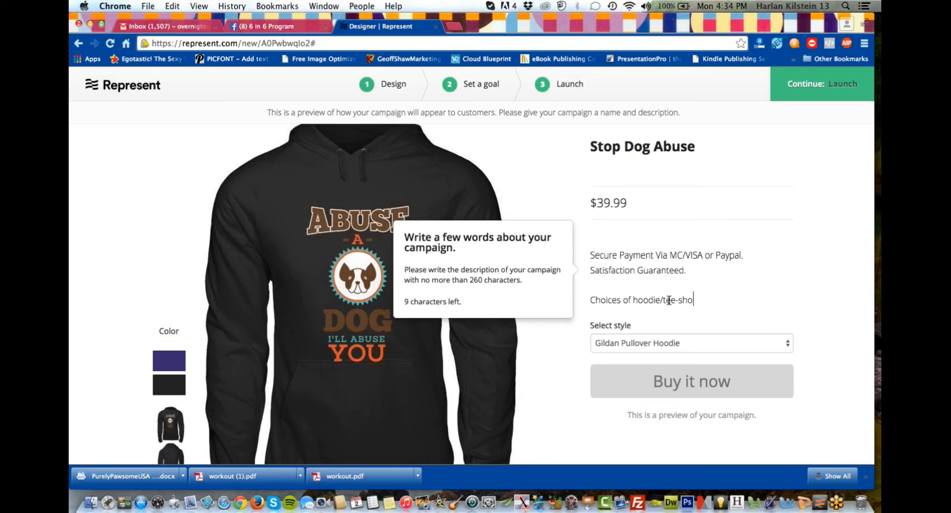
pyautogui.press('BackSpace')
pyautogui.press('BackSpace')
pyautogui.press('BackSpace')
pyautogui.write('irt/women')
pyautogui.press('BackSpace')
pyautogui.press('BackSpace')
pyautogui.press('BackSpace')
pyautogui.press('BackSpace')
# Remove "of" from the garment choices line and complete it as "Choices hoodie/tee-shirt/ladies".
pyautogui.press('BackSpace')
pyautogui.press('BackSpace')
pyautogui.write('ladie')
pyautogui.click(630, 300)
pyautogui.moveTo(630, 300); pyautogui.dragTo(623, 300)
pyautogui.press('BackSpace')
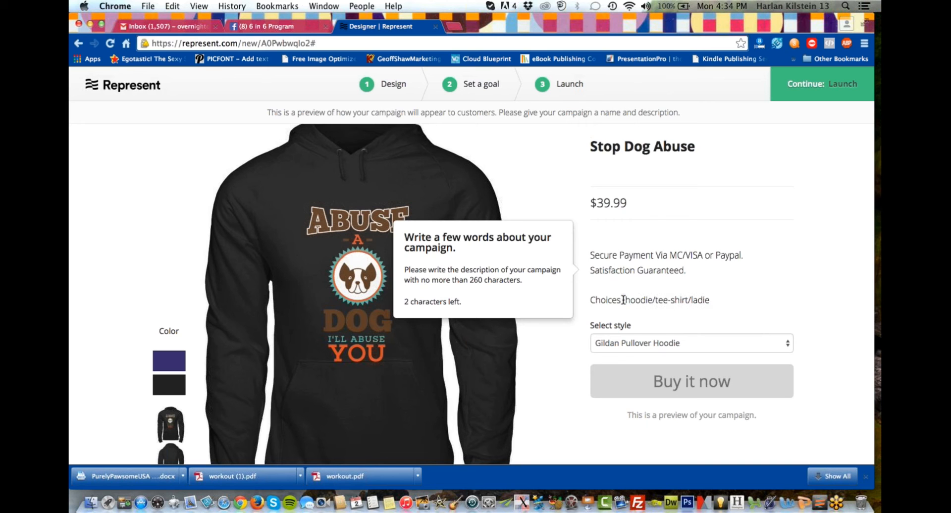
pyautogui.press('BackSpace')
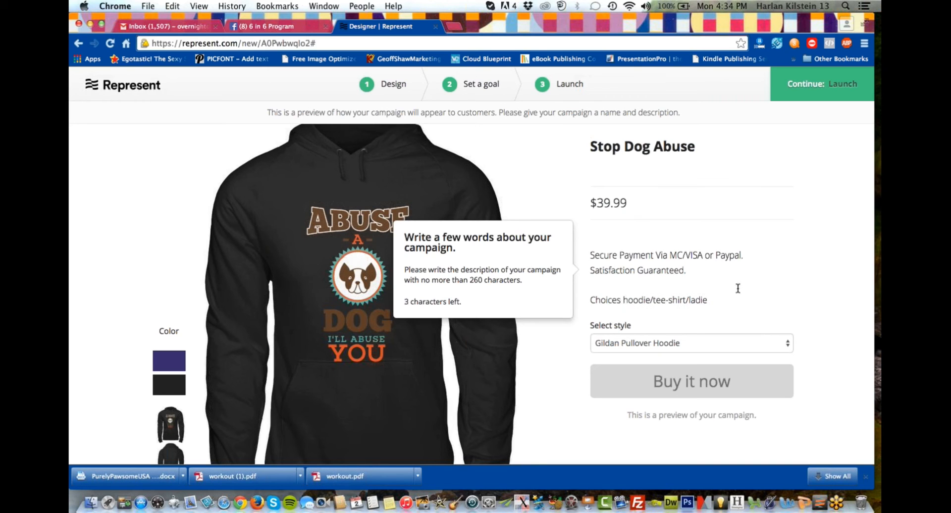
pyautogui.click(714, 299)
pyautogui.write('s')
# Begin a new description line with "Se" below the garment choices and remove the blank line above the choices.
pyautogui.press('Return')
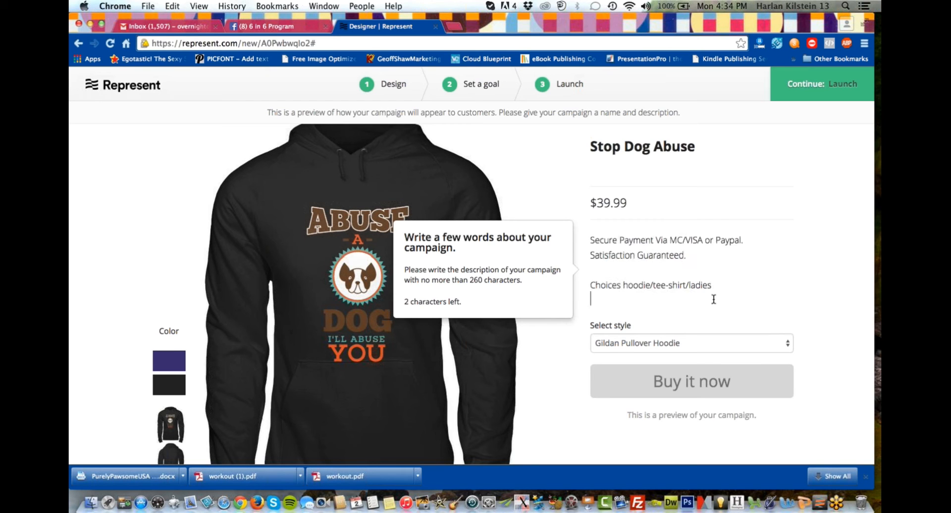
pyautogui.write('Sc')
pyautogui.click(593, 274)
pyautogui.press('BackSpace')
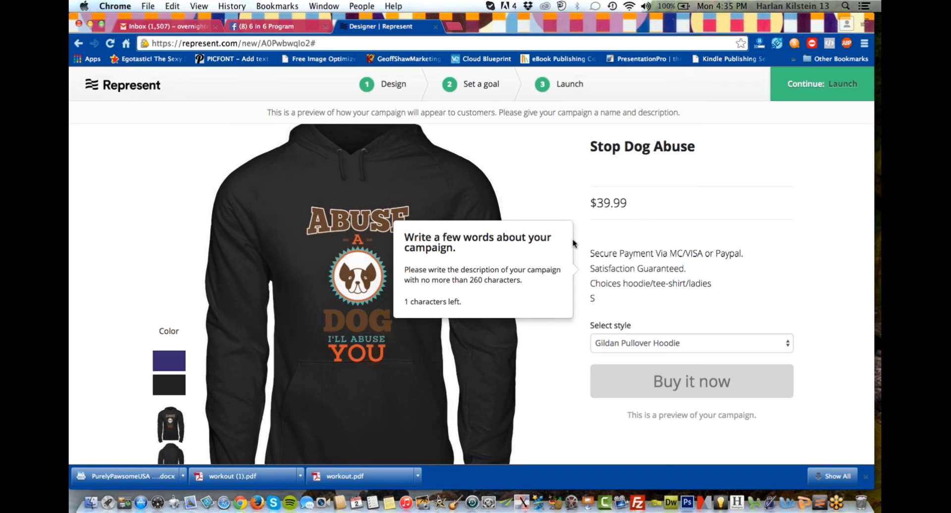
pyautogui.click(602, 297)
pyautogui.write('e')
# Remove the blank lines above the payment line and above "Not available in stores.", and extend the last description line to "Sel".
pyautogui.click(588, 258)
pyautogui.click(591, 254)
pyautogui.write('Not available in stores.')
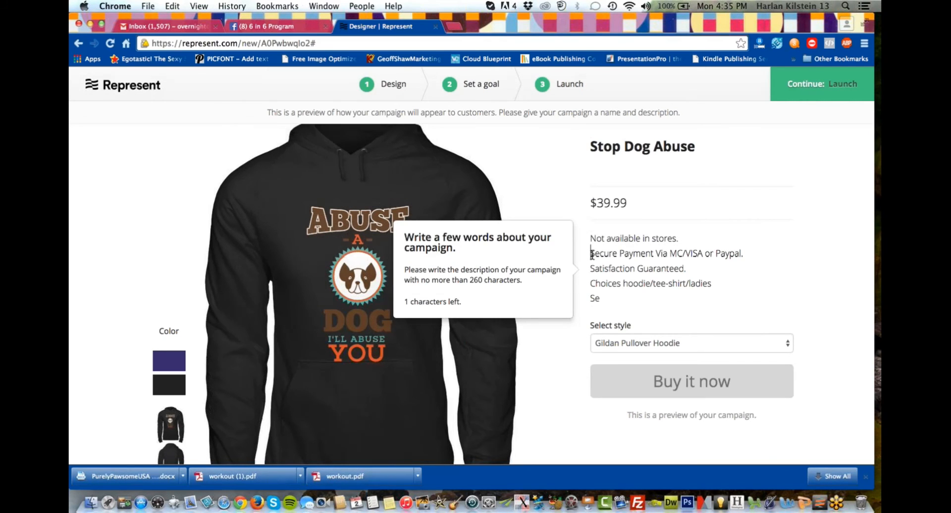
pyautogui.scroll(1, 591, 254)
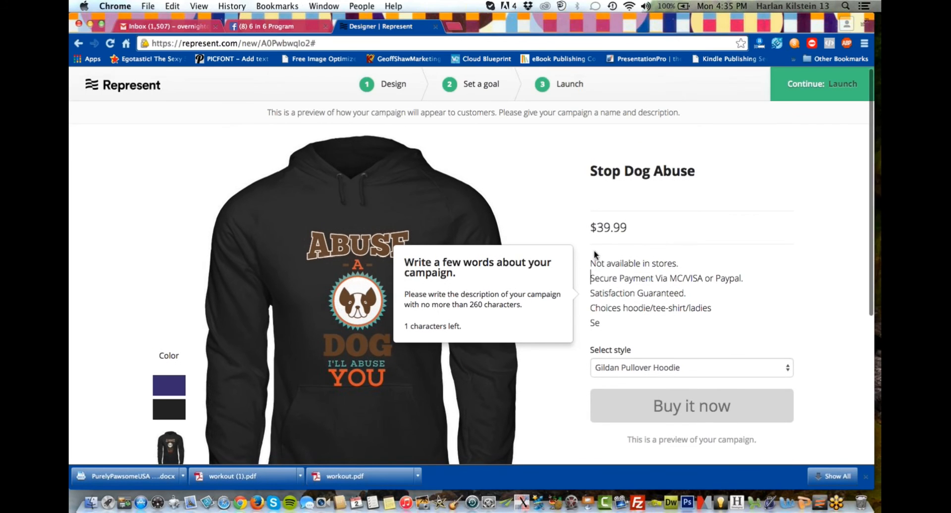
pyautogui.click(609, 322)
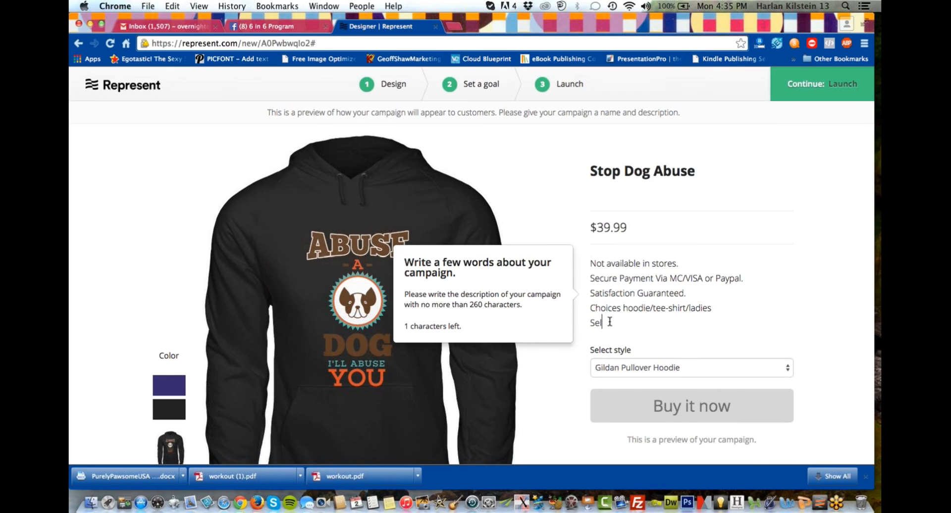
pyautogui.write('l')
pyautogui.scroll(1, 638, 282)
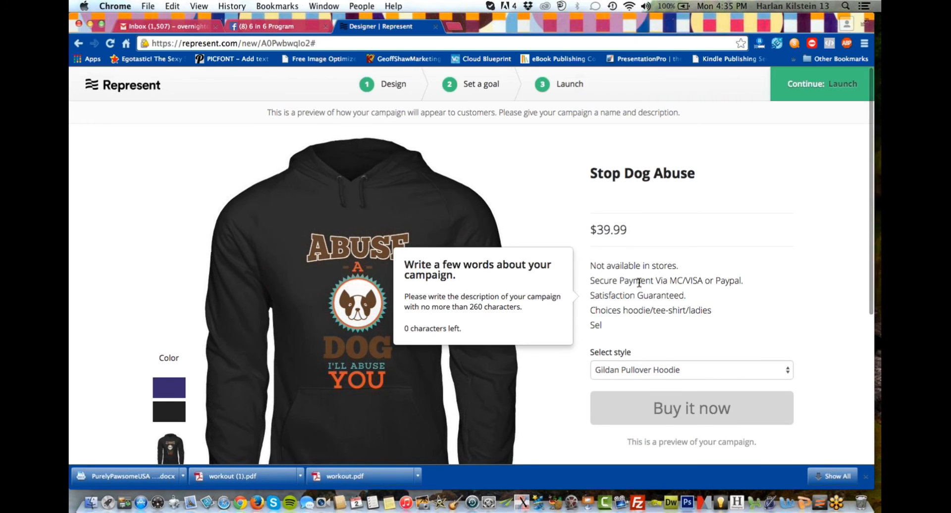
pyautogui.click(591, 263)
pyautogui.write("Everyone hates dog abuse. Did you ever wonder what you would do if you caught a dog abuser? Let people know. You won't stand for abuse.")
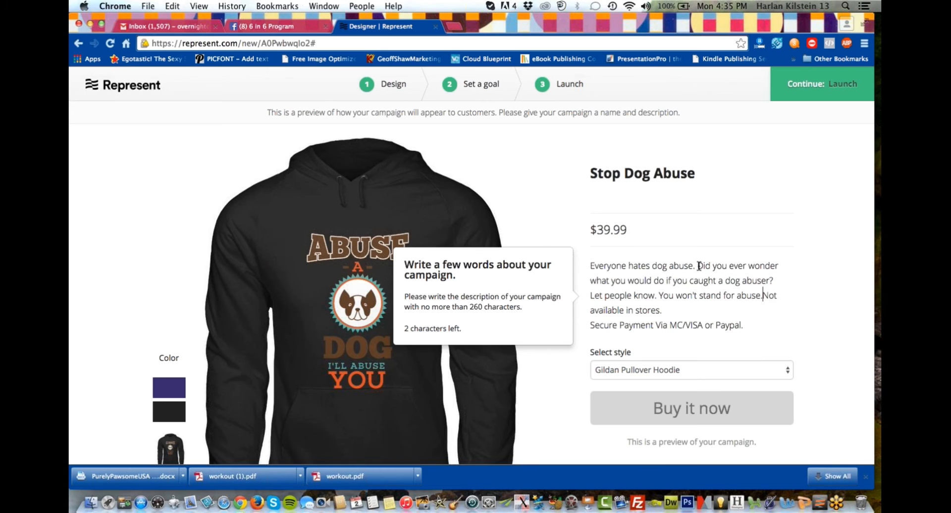
# Delete "Did you ever wonder what you would do if you caught a dog abuser?" and put "Not available in stores." on its own line.
pyautogui.moveTo(699, 266); pyautogui.dragTo(690, 308)
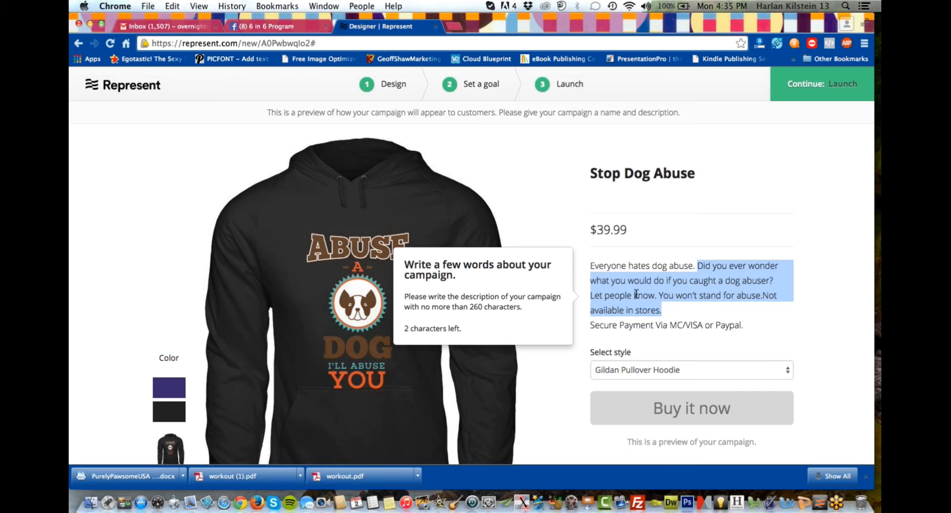
pyautogui.click(698, 265)
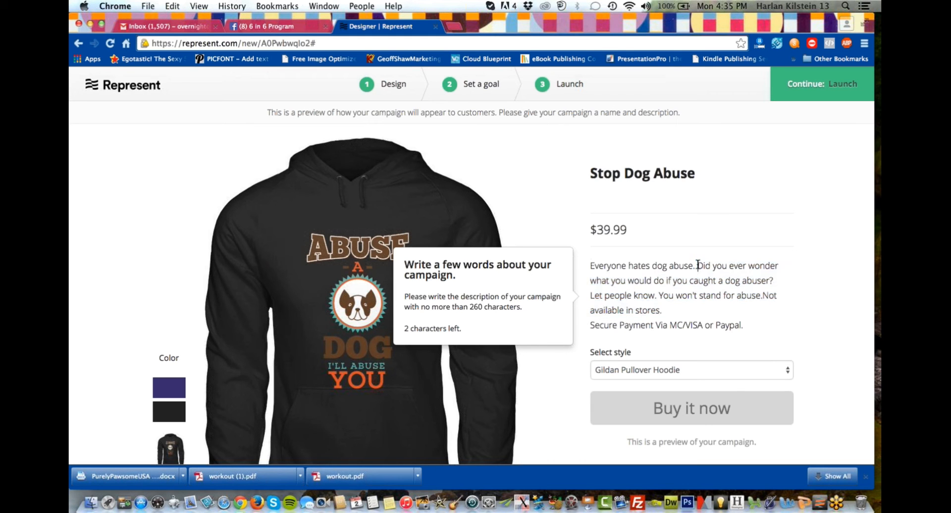
pyautogui.moveTo(698, 266); pyautogui.dragTo(779, 286)
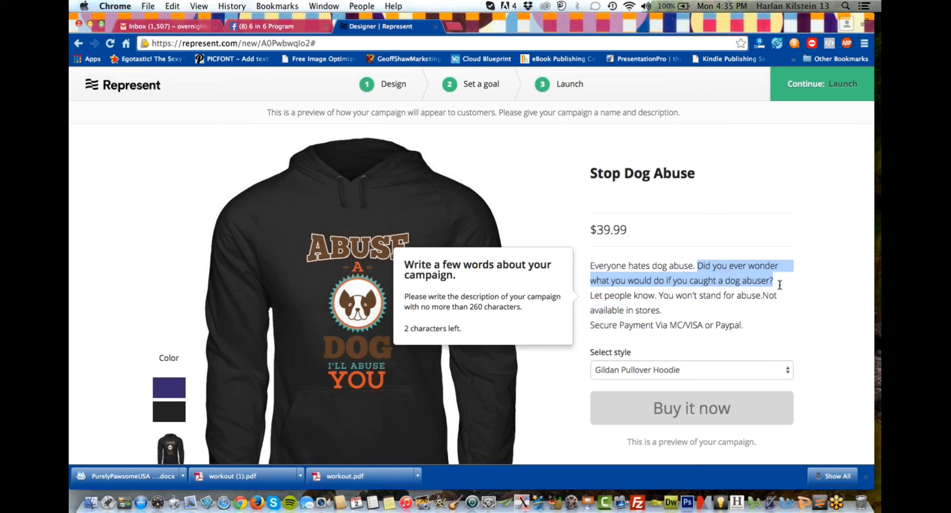
pyautogui.press('BackSpace')
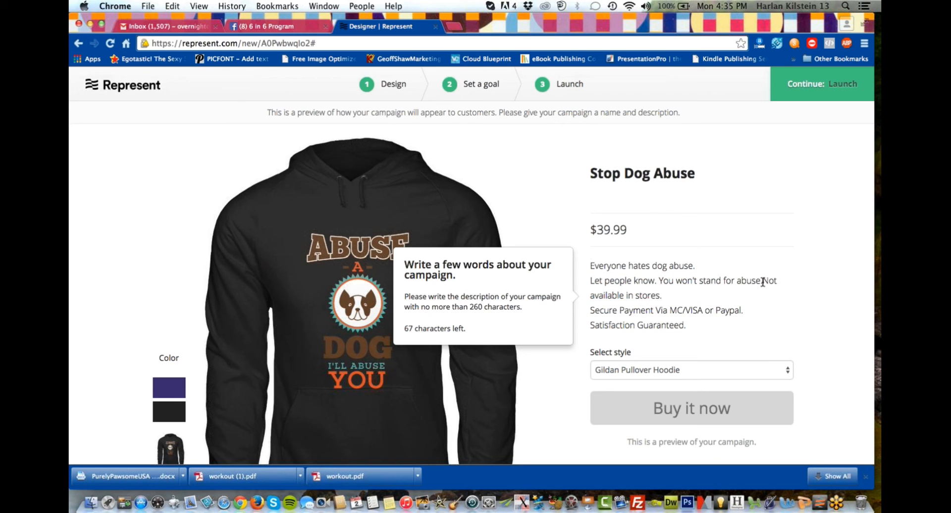
pyautogui.press('Return')
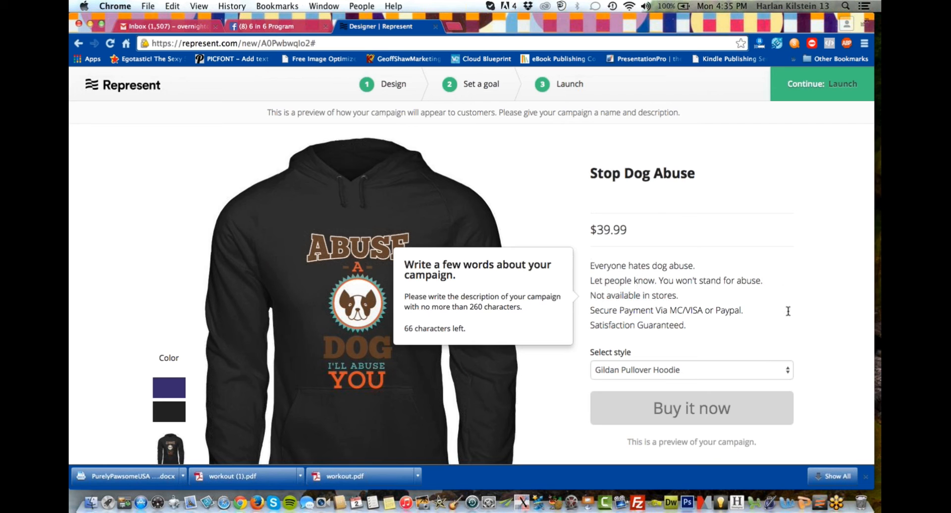
# Complete the last description line, below the garment choices, as "Select style and order.".
pyautogui.scroll(-2, 702, 327)
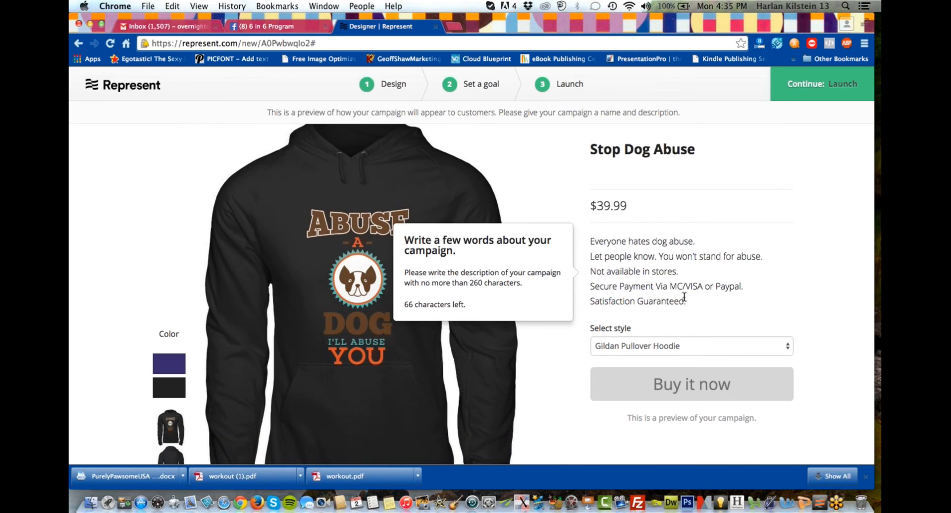
pyautogui.click(687, 302)
pyautogui.press('Return')
pyautogui.write('Choices hoodie/tee-shirt/ladies')
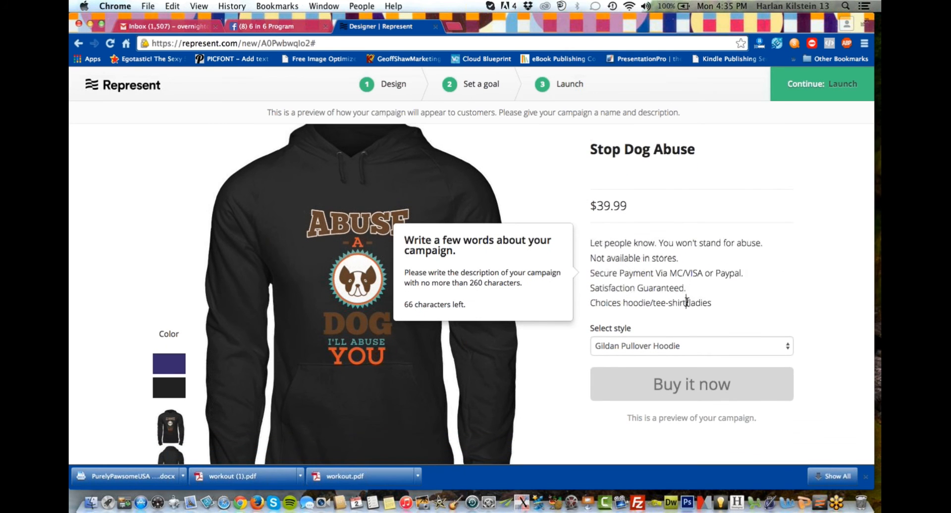
pyautogui.press('Return')
pyautogui.write('Sel')
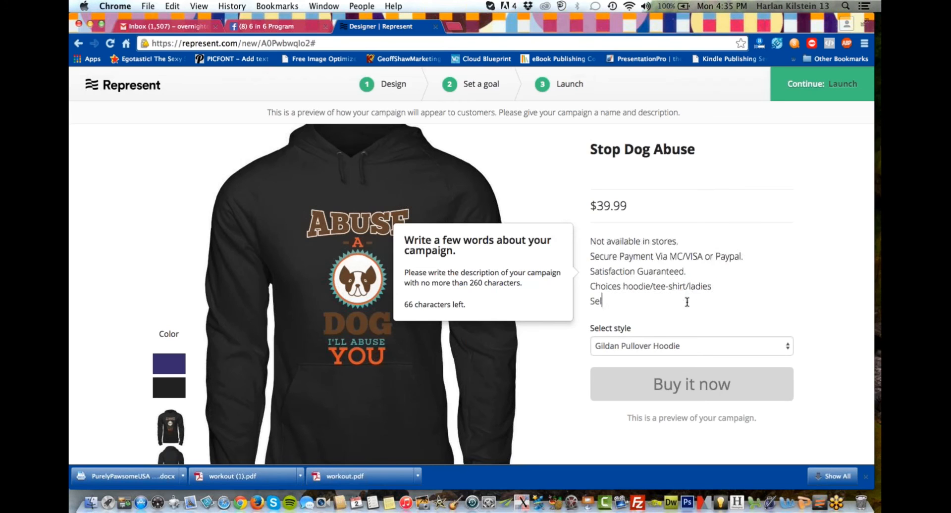
pyautogui.write('lect')
pyautogui.press('BackSpace')
pyautogui.press('BackSpace')
pyautogui.press('BackSpace')
pyautogui.press('BackSpace')
pyautogui.press('BackSpace')
pyautogui.press('BackSpace')
pyautogui.write('lect style and order.')
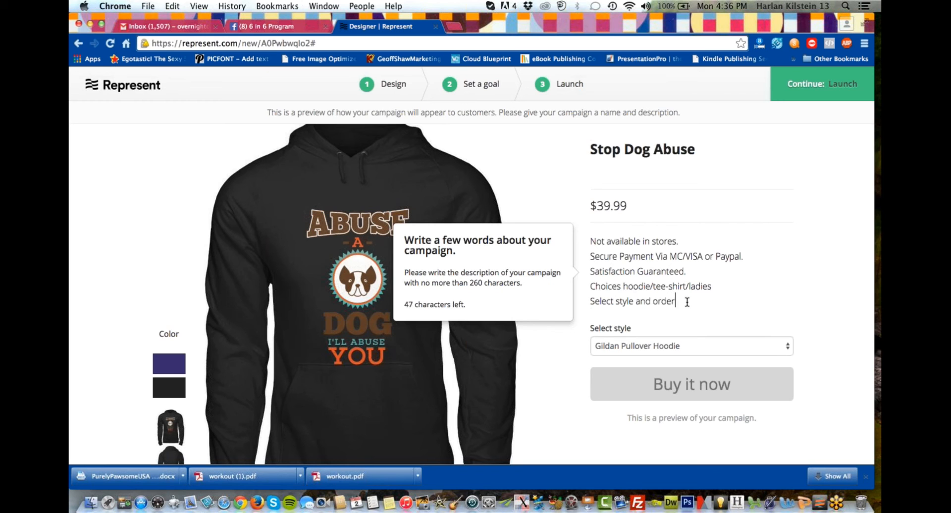
pyautogui.click(536, 176)
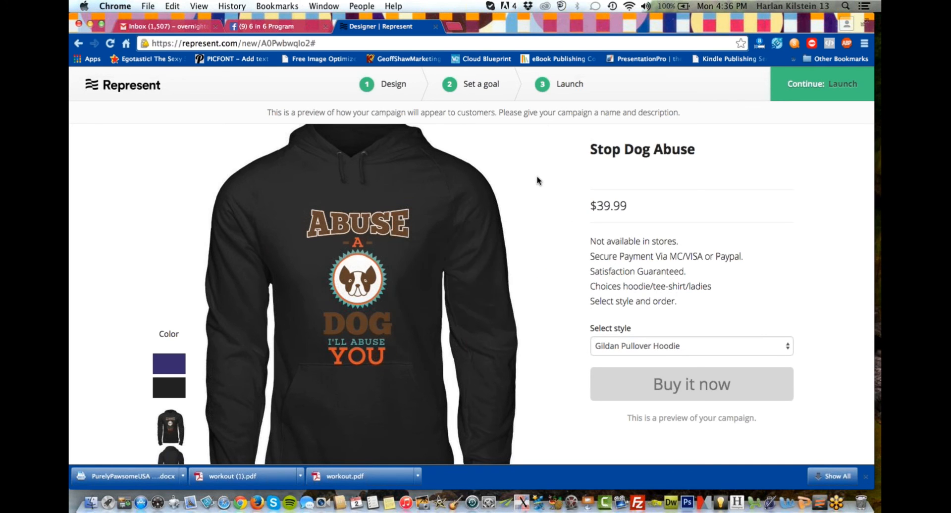
# Review the campaign preview, view the basic launch settings, and close them without launching.
pyautogui.scroll(1, 534, 183)
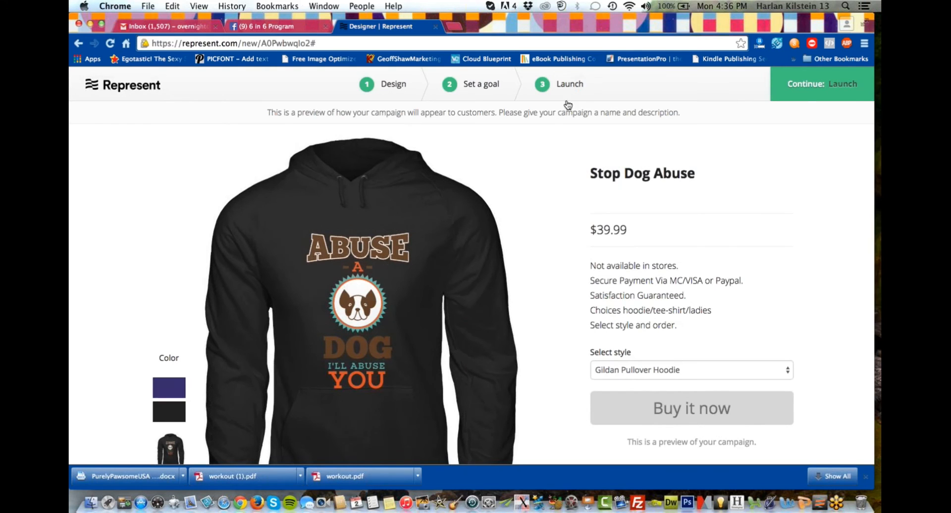
pyautogui.scroll(-5, 621, 130)
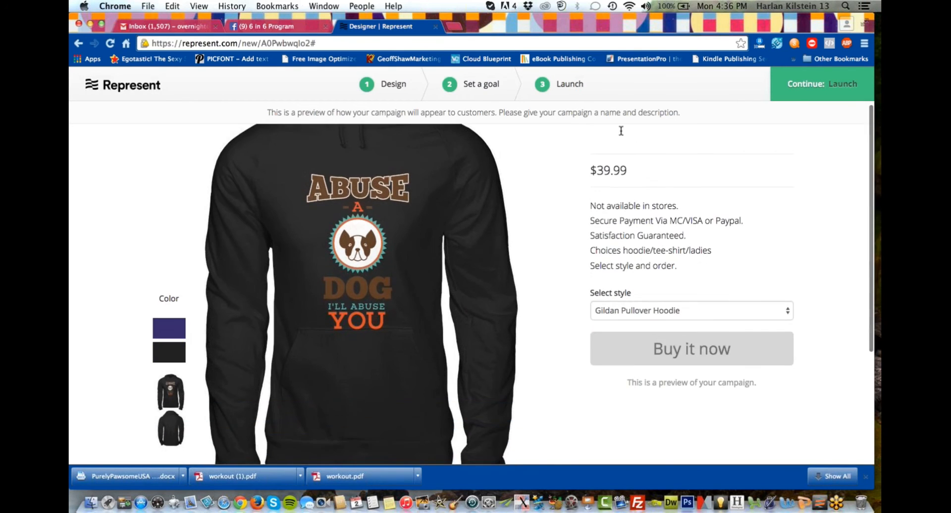
pyautogui.scroll(-3, 527, 240)
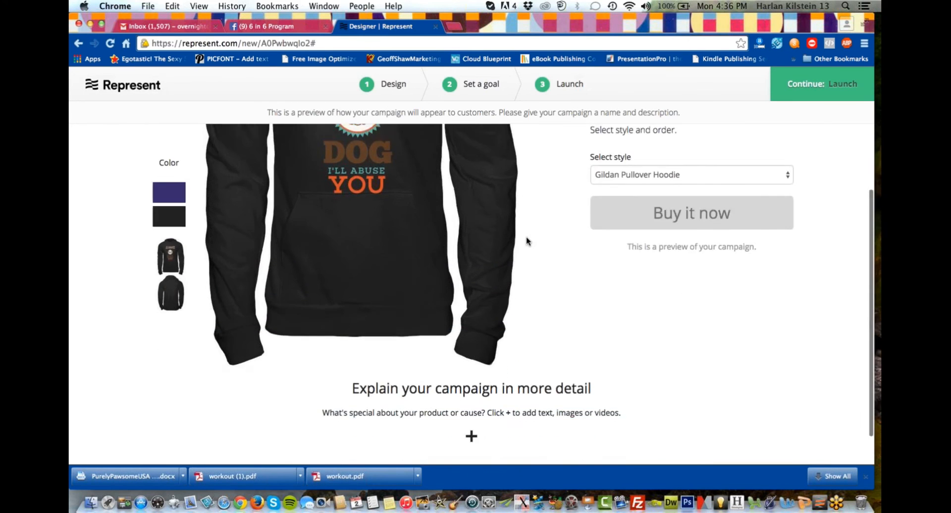
pyautogui.scroll(8, 527, 240)
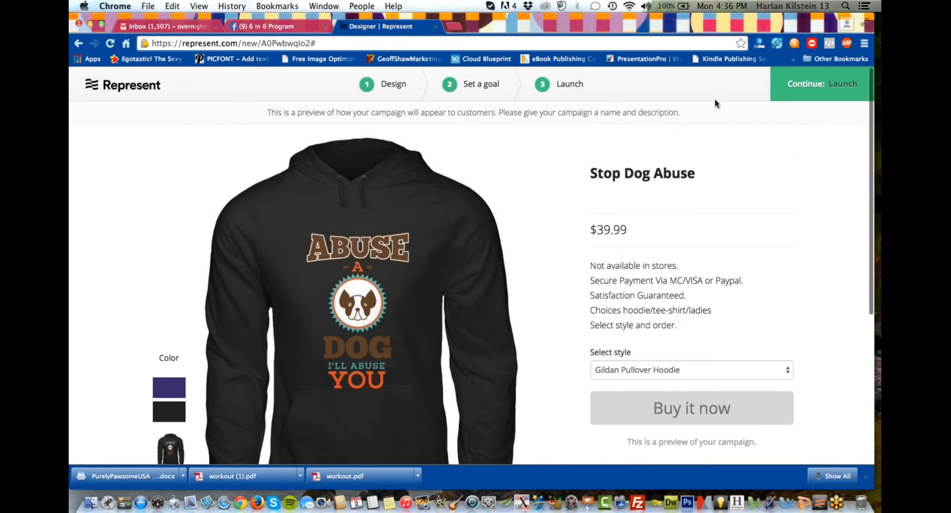
pyautogui.click(841, 88)
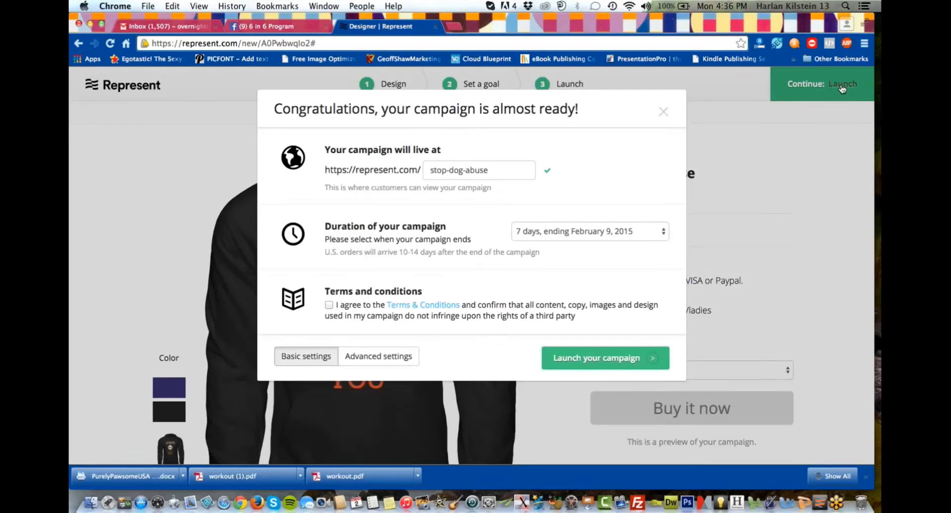
pyautogui.click(663, 110)
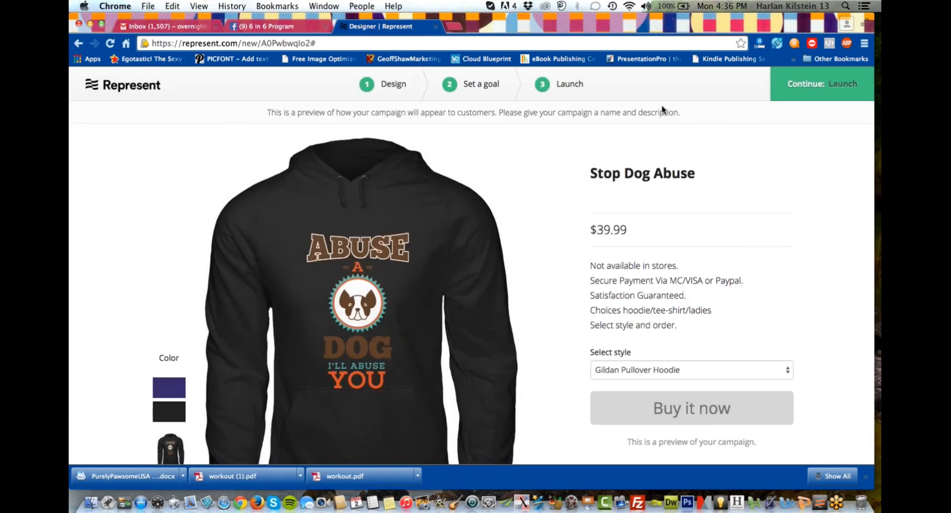
# Add a text block to the section that explains the campaign in more detail.
pyautogui.scroll(-5, 610, 265)
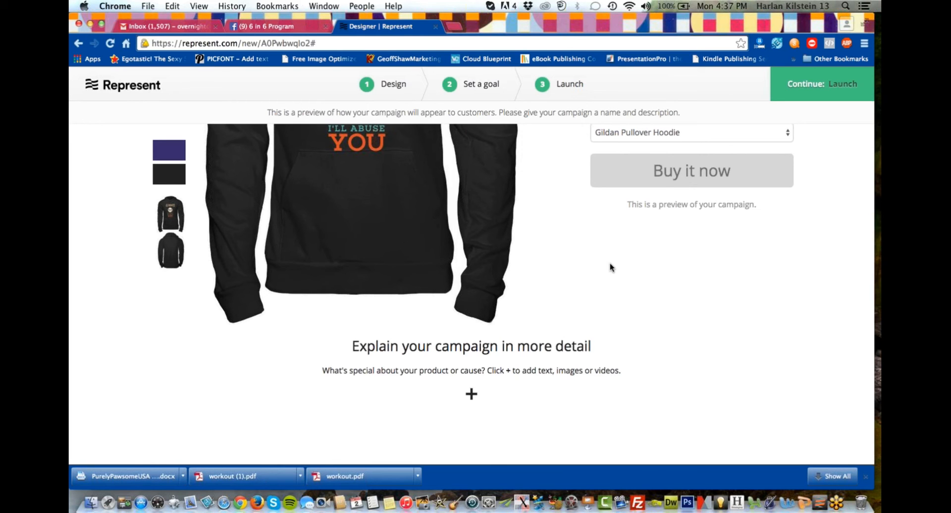
pyautogui.scroll(4, 611, 267)
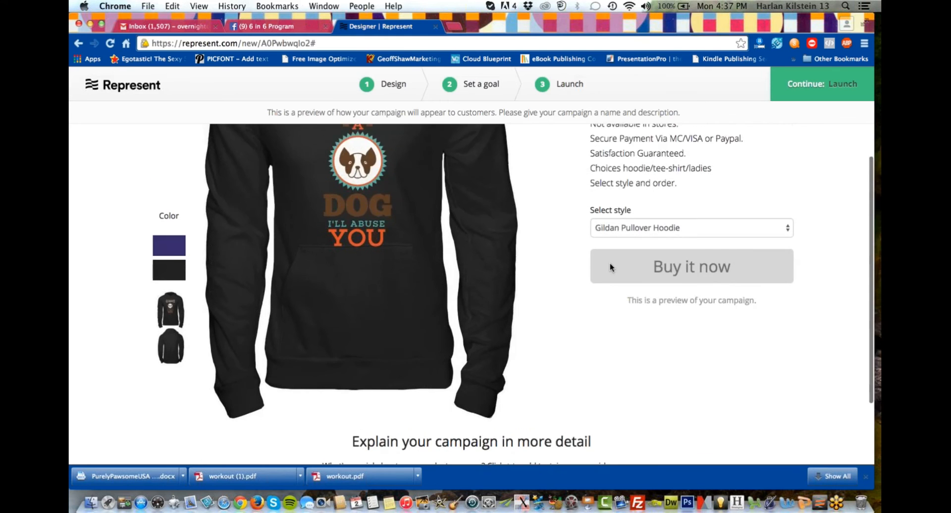
pyautogui.scroll(-4, 610, 267)
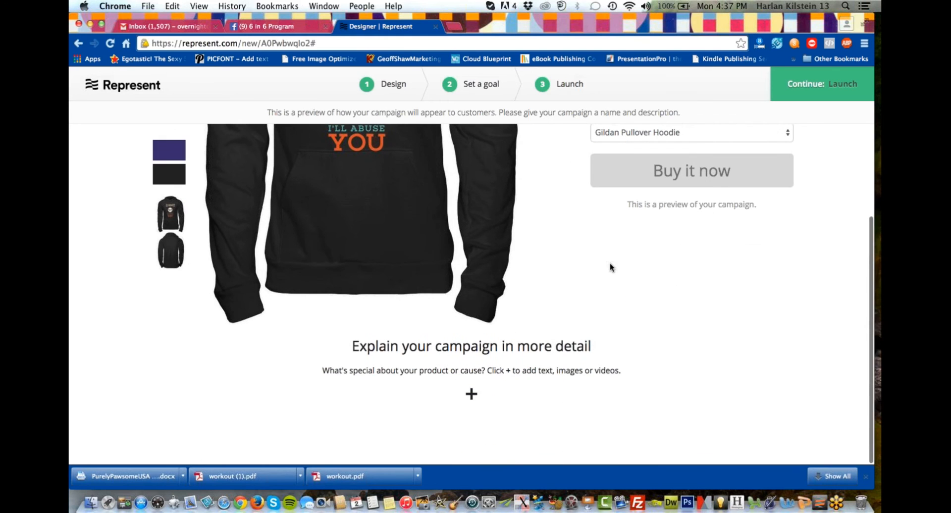
pyautogui.click(473, 395)
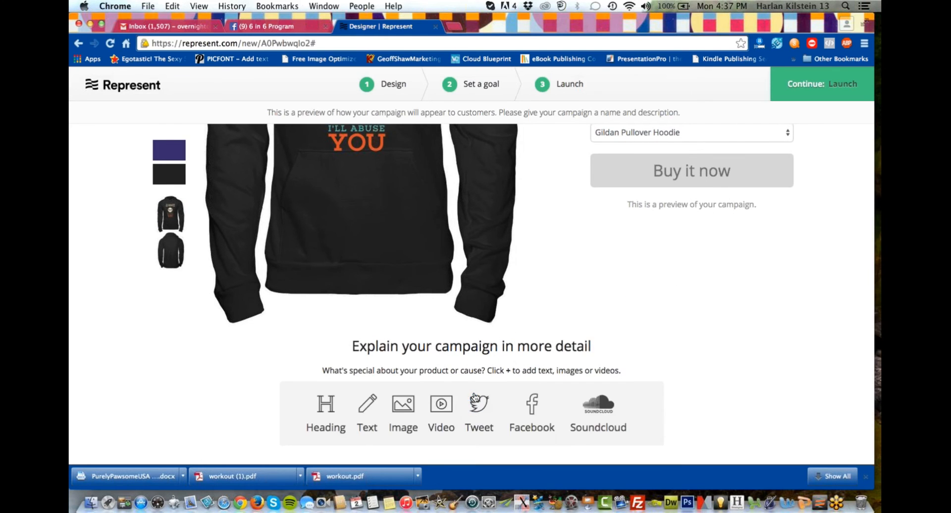
pyautogui.click(367, 402)
# Enter "A portion of the proceeds will be donated to local dog rescue." in the new text block.
pyautogui.write('A')
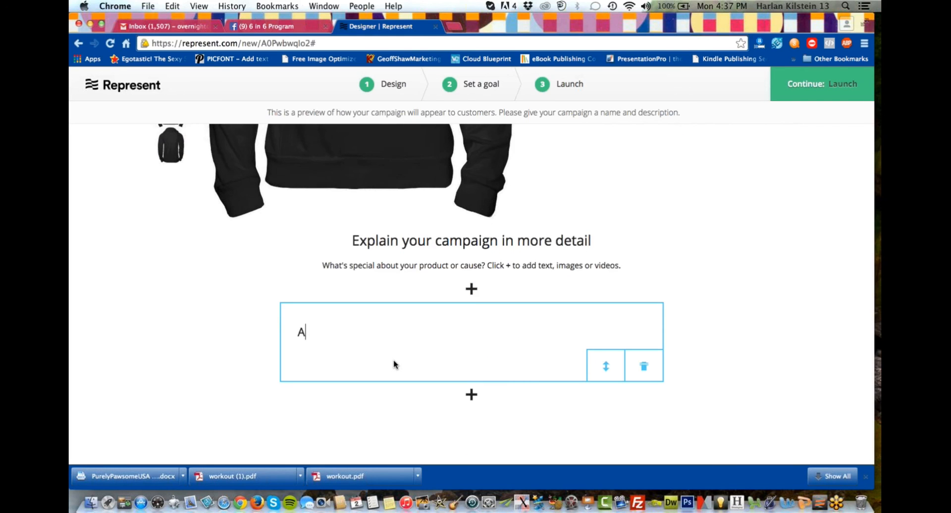
pyautogui.write(' portion of th')
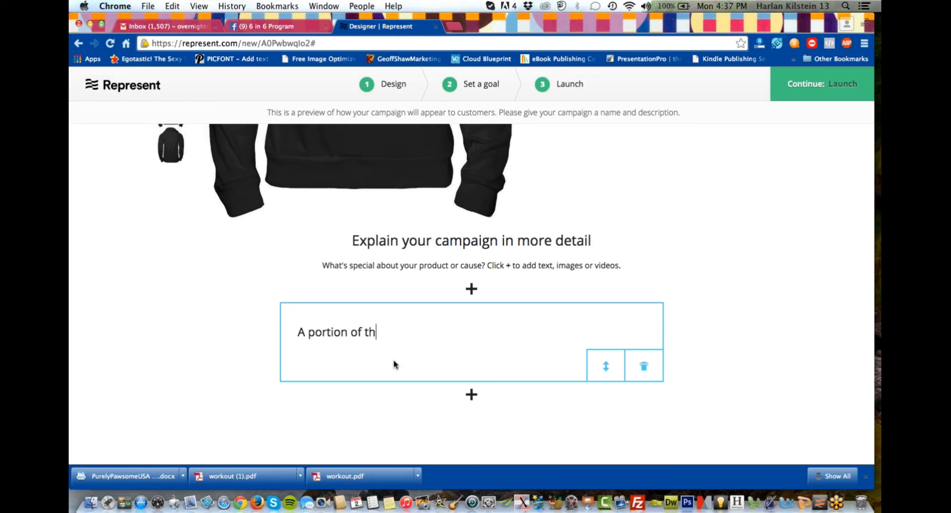
pyautogui.write('e proceeds wil')
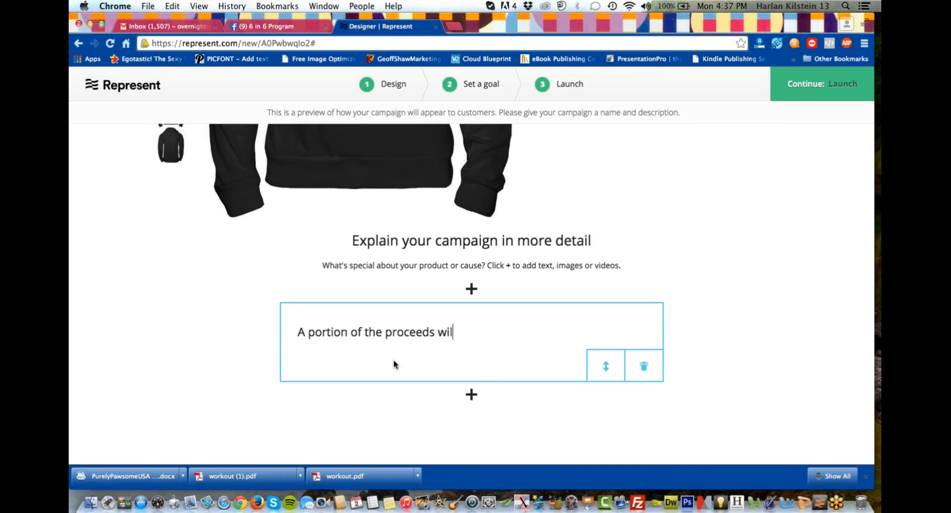
pyautogui.write('l be donated to ')
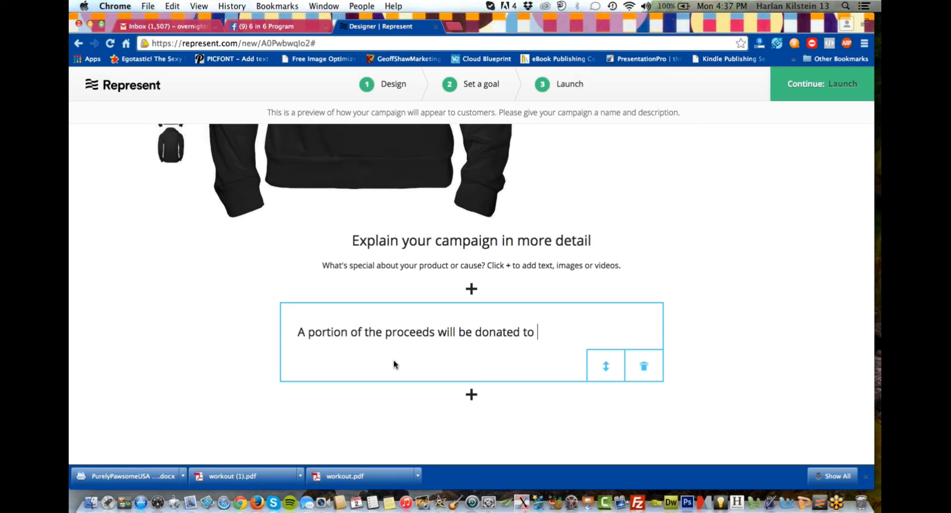
pyautogui.write('local dog resc')
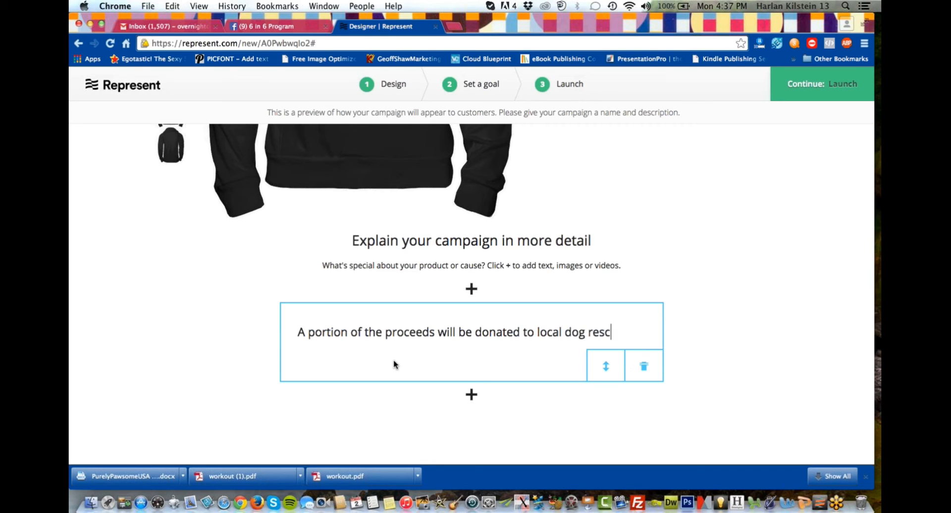
pyautogui.write('ue.')
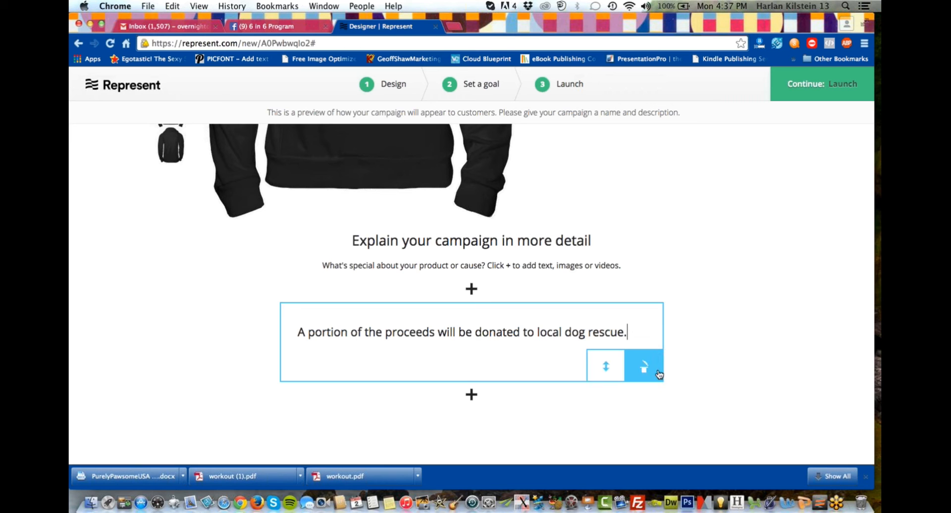
pyautogui.moveTo(529, 328)
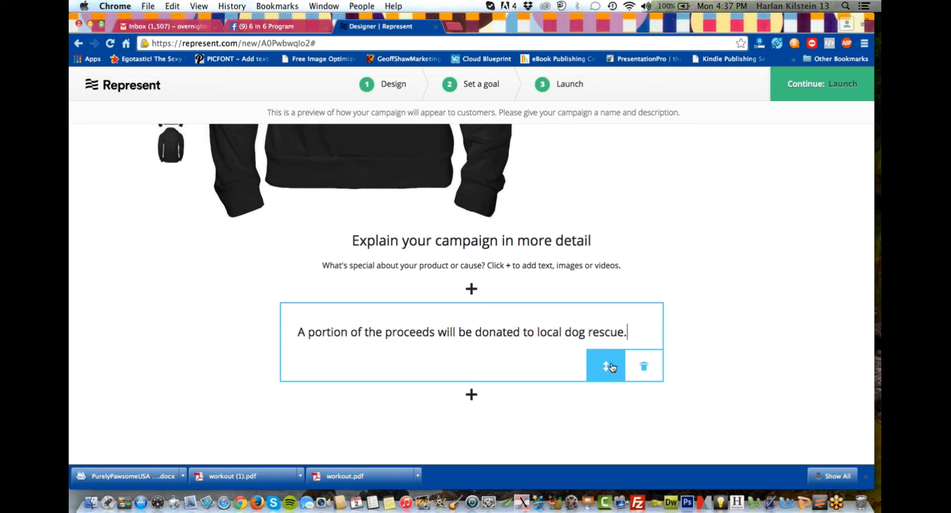
pyautogui.moveTo(611, 367); pyautogui.dragTo(590, 267)
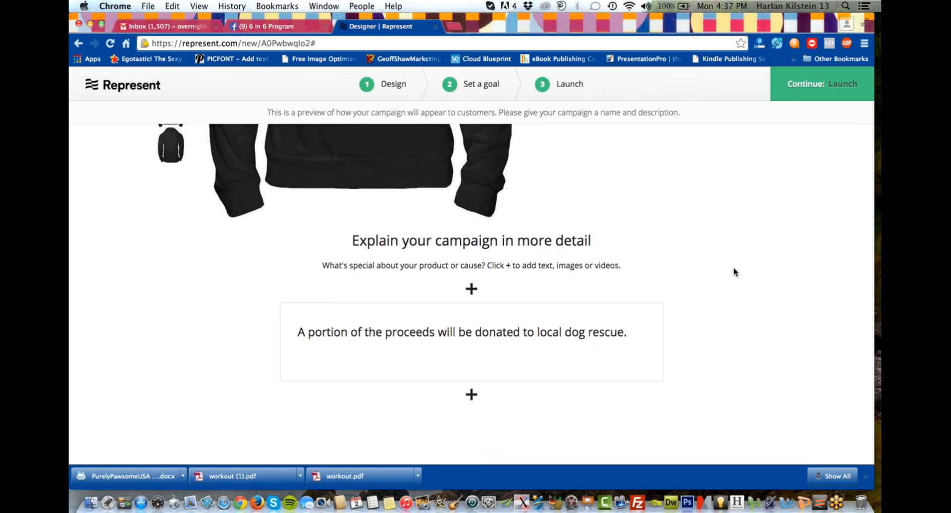
# Set the position of the donation text block to 1 in the campaign details section.
pyautogui.scroll(3, 734, 271)
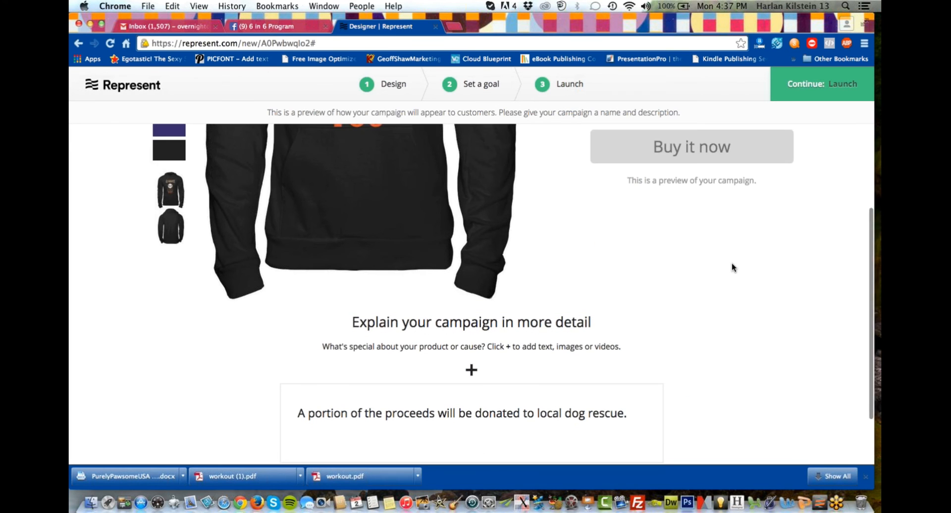
pyautogui.scroll(-3, 684, 263)
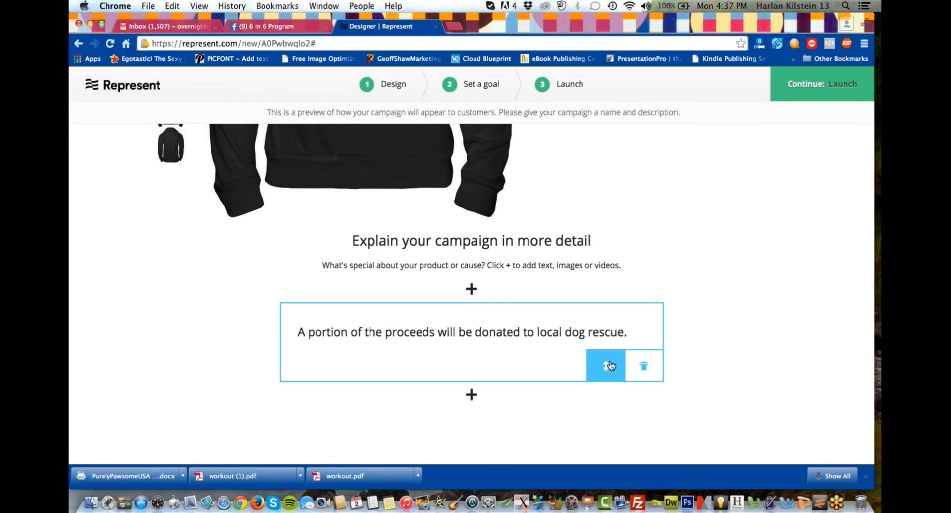
pyautogui.moveTo(611, 366)
pyautogui.click(579, 369)
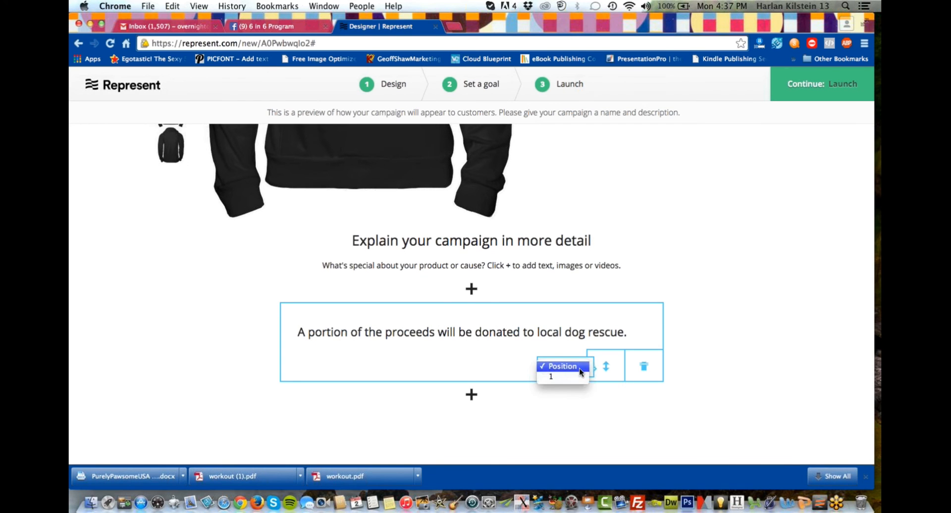
pyautogui.click(575, 376)
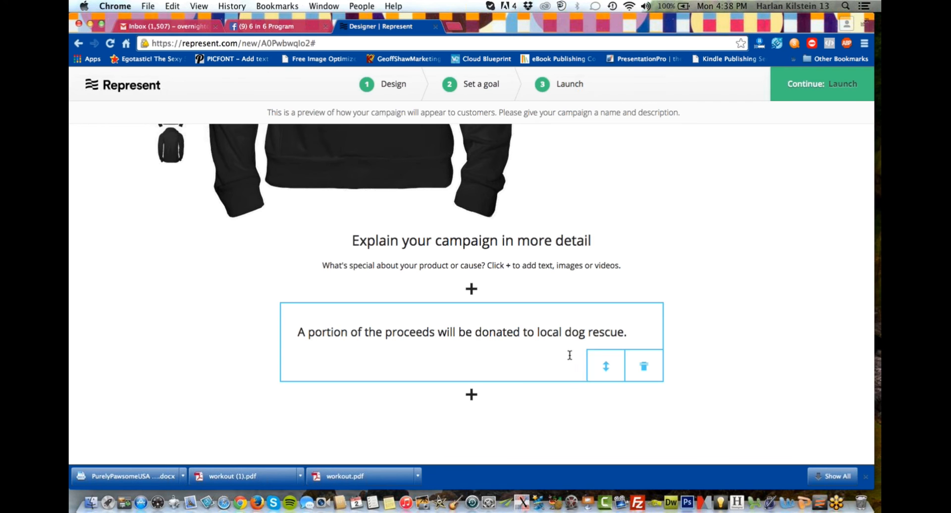
# Review the campaign preview from title to donation note, and view the content types that can be added below the note.
pyautogui.scroll(5, 689, 193)
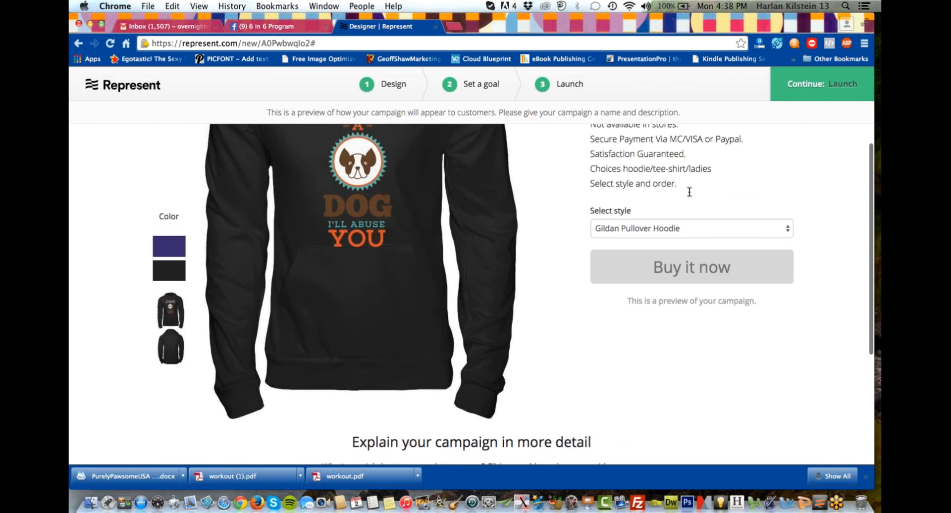
pyautogui.scroll(2, 690, 192)
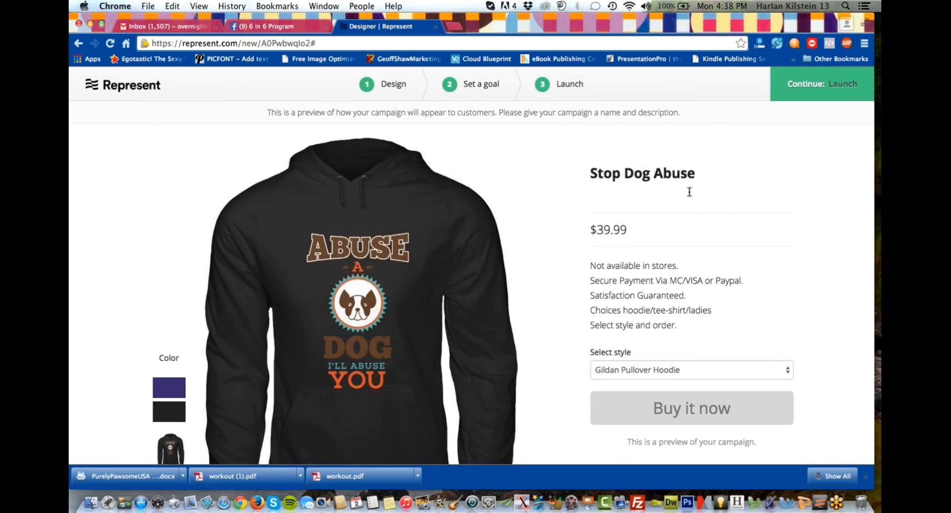
pyautogui.scroll(-1, 533, 203)
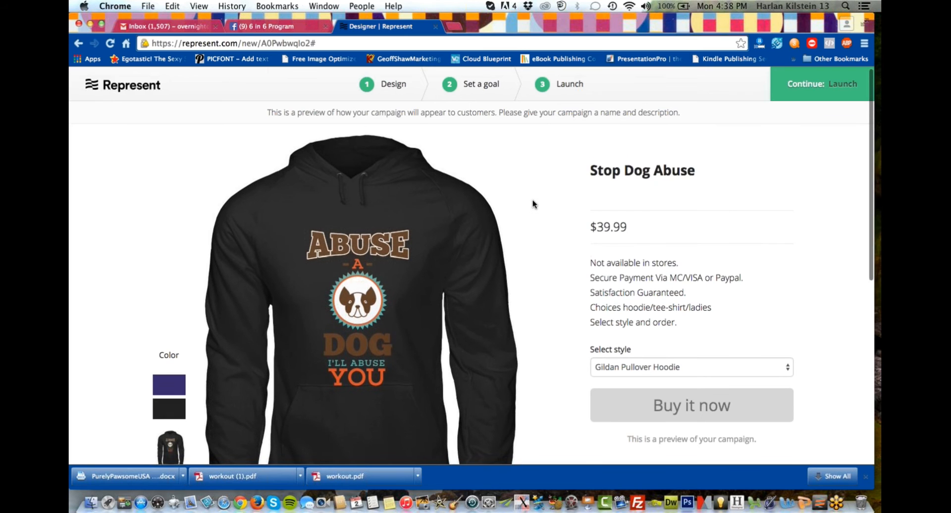
pyautogui.scroll(-3, 534, 203)
pyautogui.scroll(3, 533, 204)
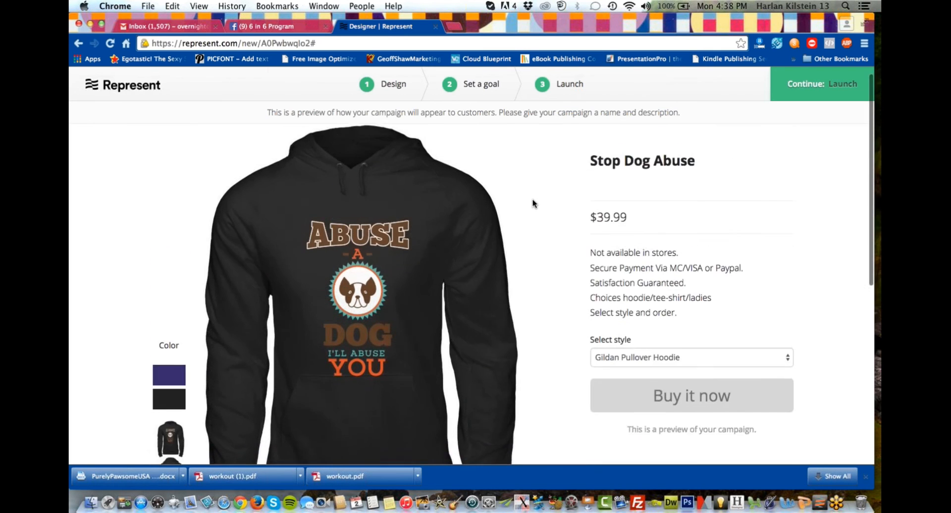
pyautogui.scroll(-2, 533, 203)
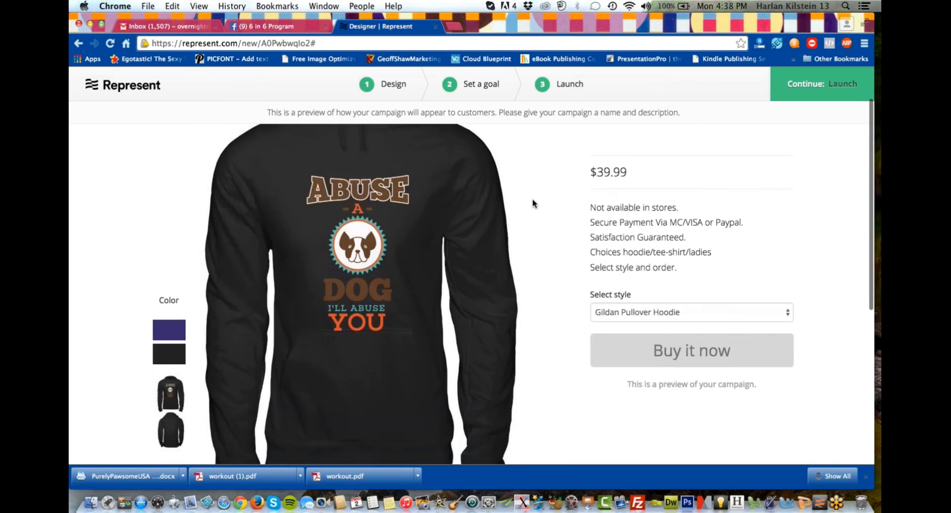
pyautogui.scroll(-3, 533, 203)
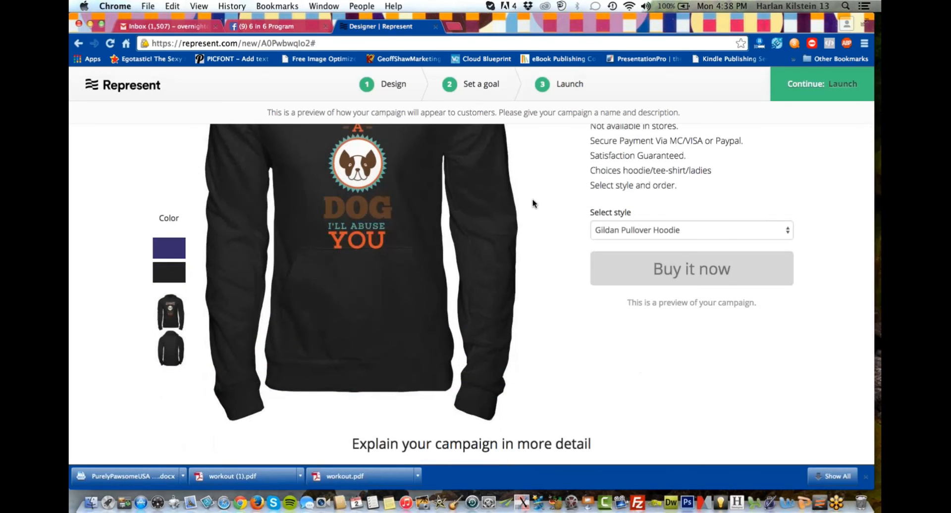
pyautogui.scroll(4, 533, 200)
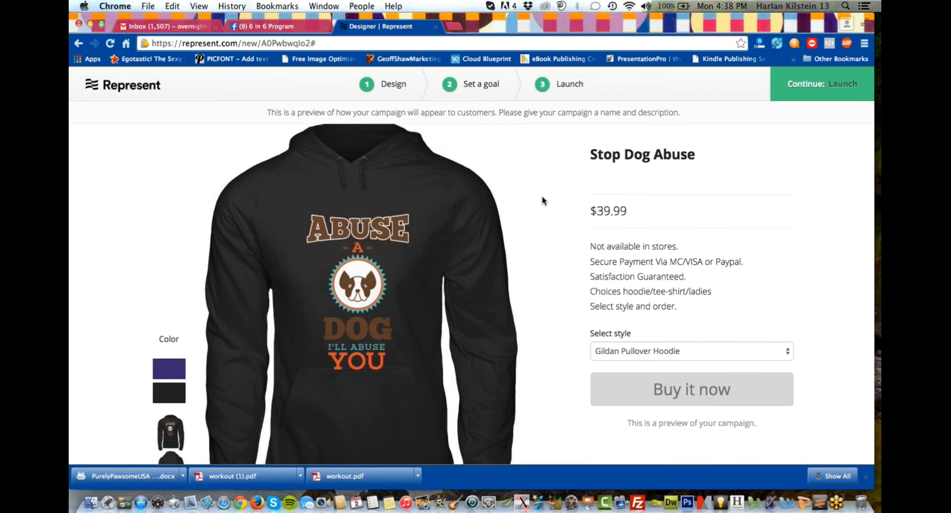
pyautogui.scroll(-10, 542, 201)
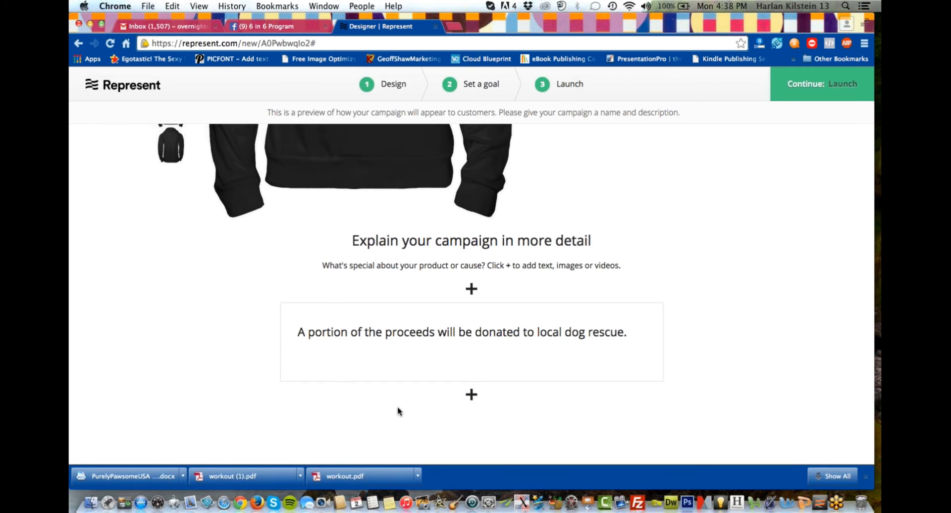
pyautogui.click(472, 395)
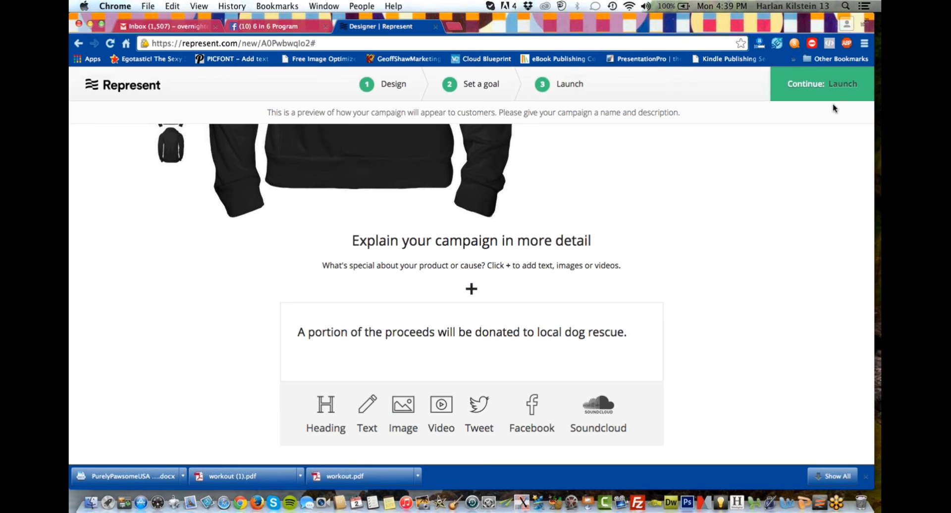
# Continue to the launch settings, set the campaign duration to 14 days, ending February 16, 2015, and agree to the terms and conditions.
pyautogui.scroll(10, 773, 291)
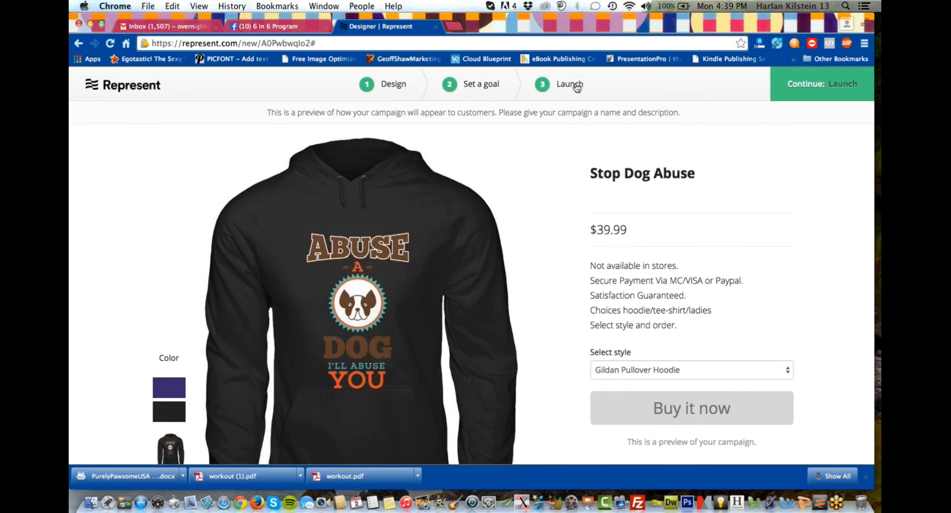
pyautogui.click(791, 85)
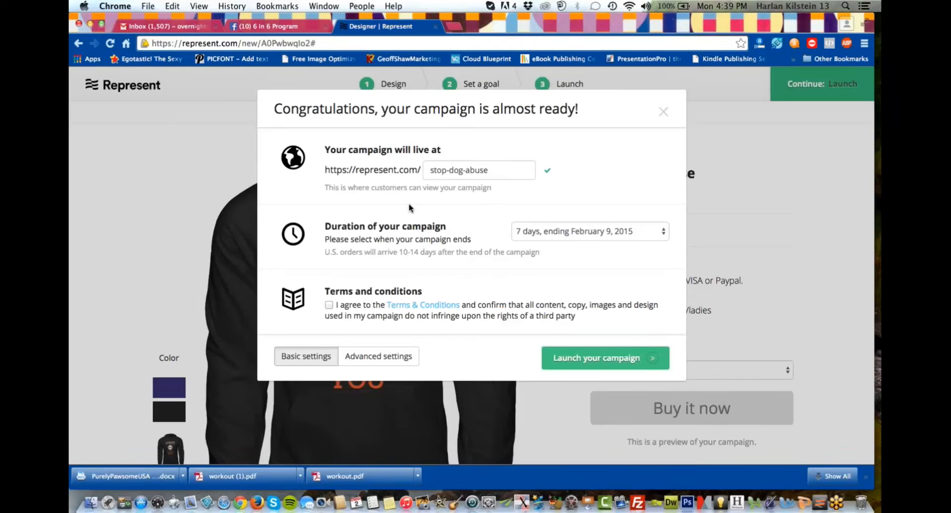
pyautogui.click(563, 232)
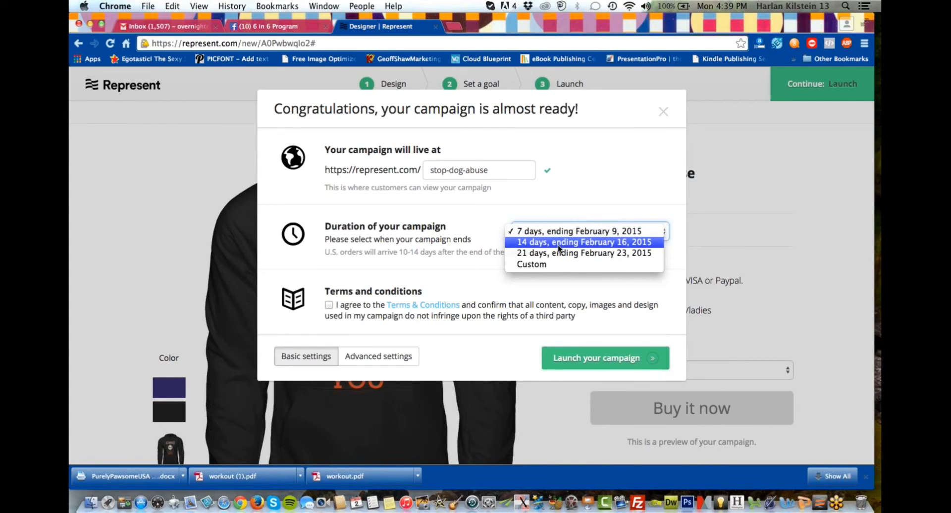
pyautogui.click(560, 243)
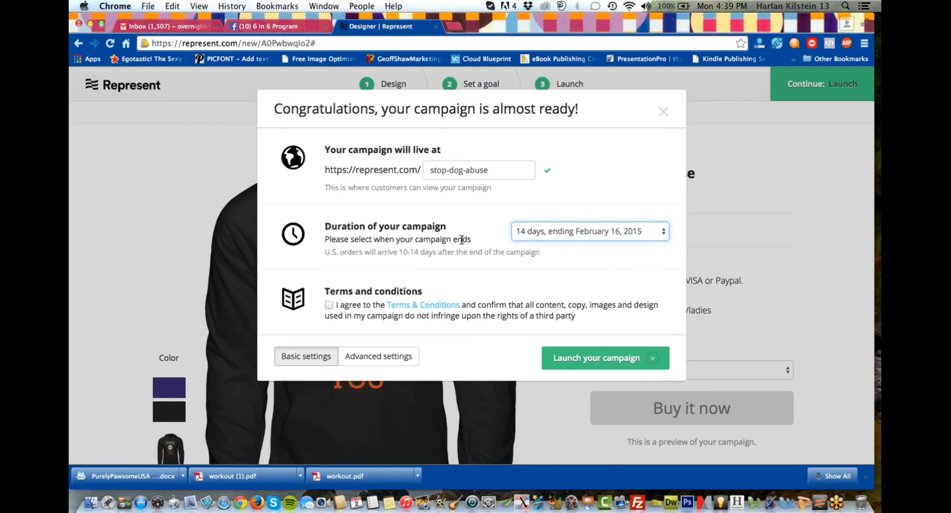
pyautogui.click(329, 306)
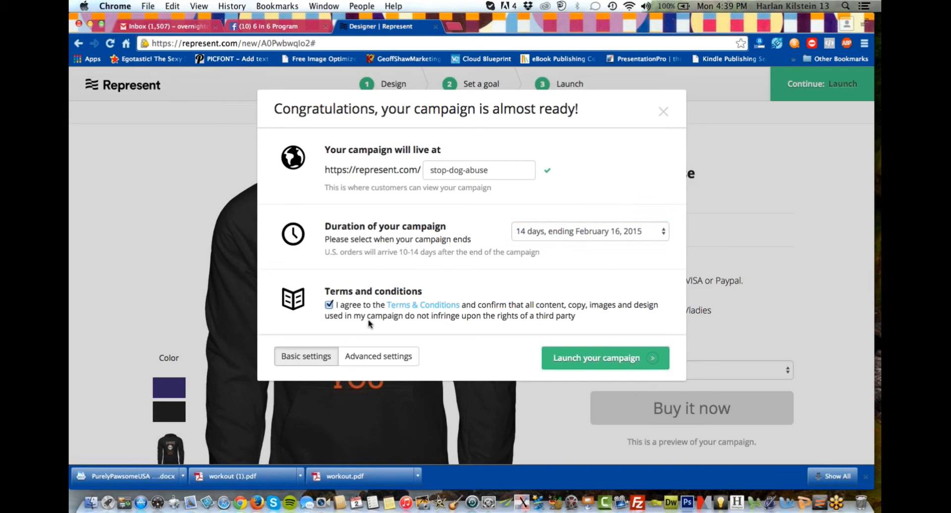
# Show the advanced launch settings and examine the relaunch, goal fulfillment and dormant campaign options.
pyautogui.click(389, 357)
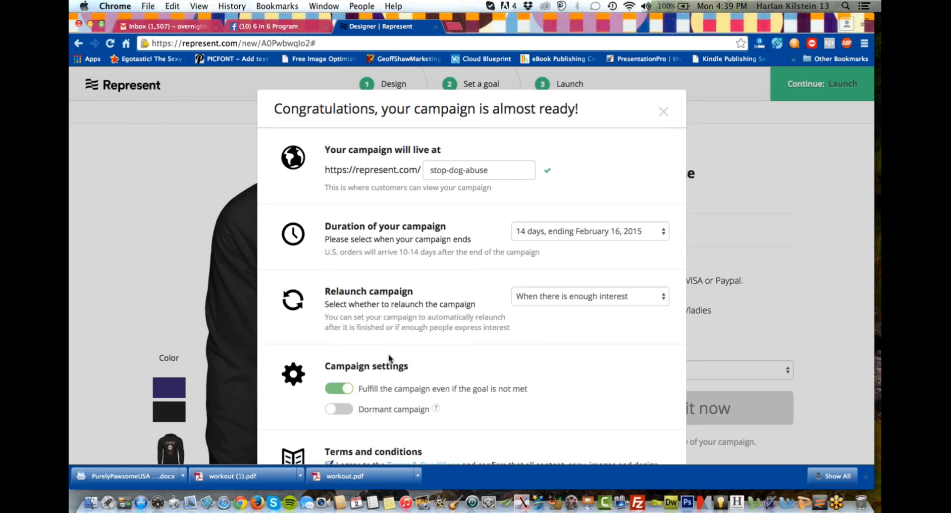
pyautogui.scroll(-3, 426, 356)
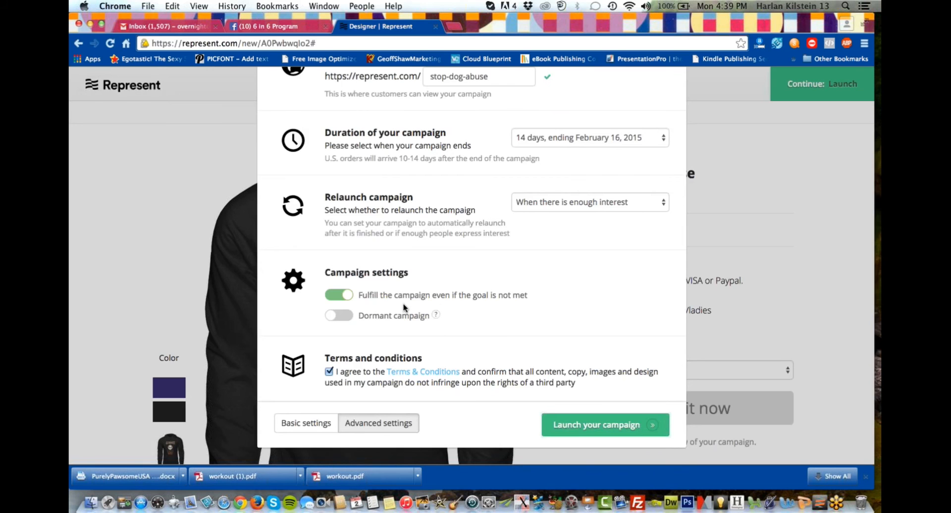
pyautogui.scroll(-1, 411, 270)
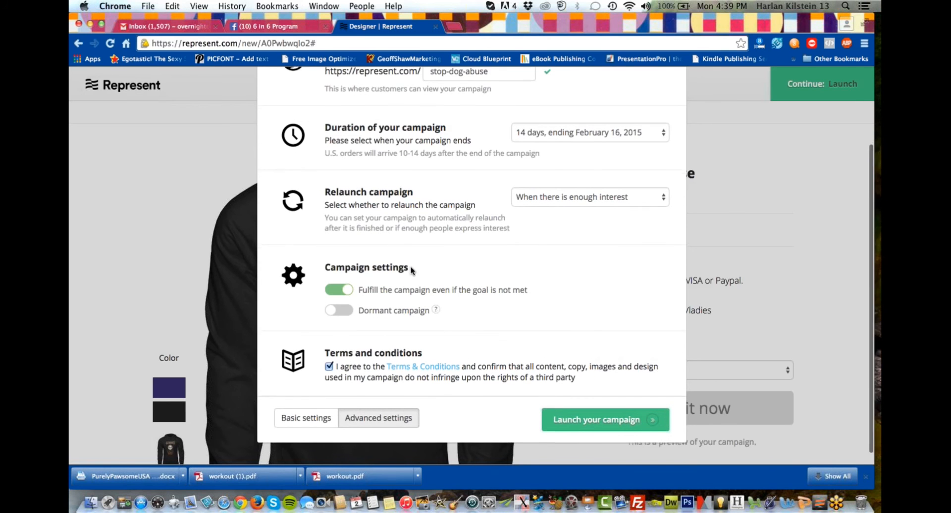
pyautogui.scroll(-1, 454, 253)
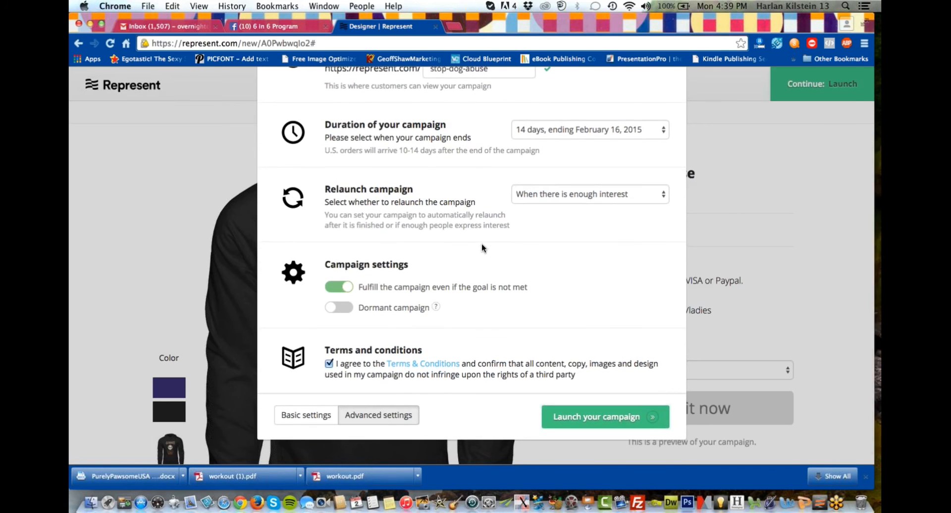
pyautogui.scroll(2, 480, 246)
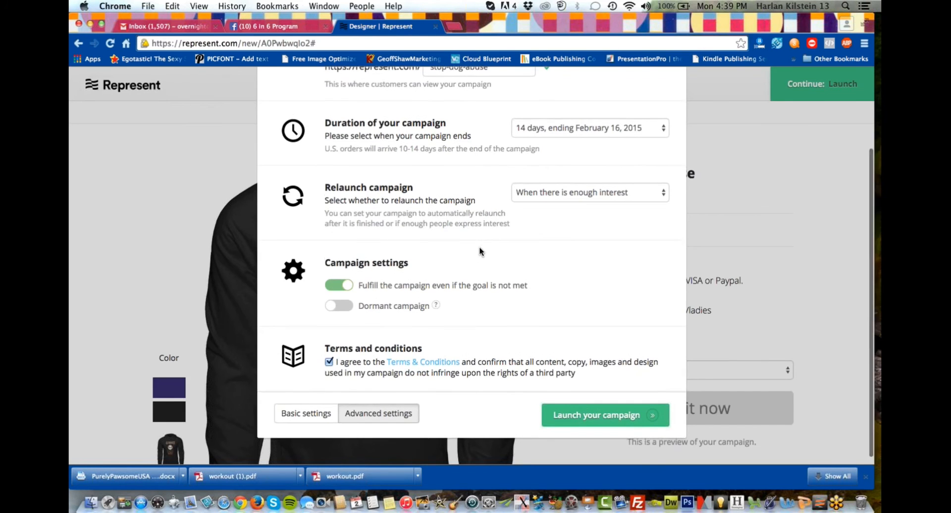
pyautogui.scroll(1, 473, 246)
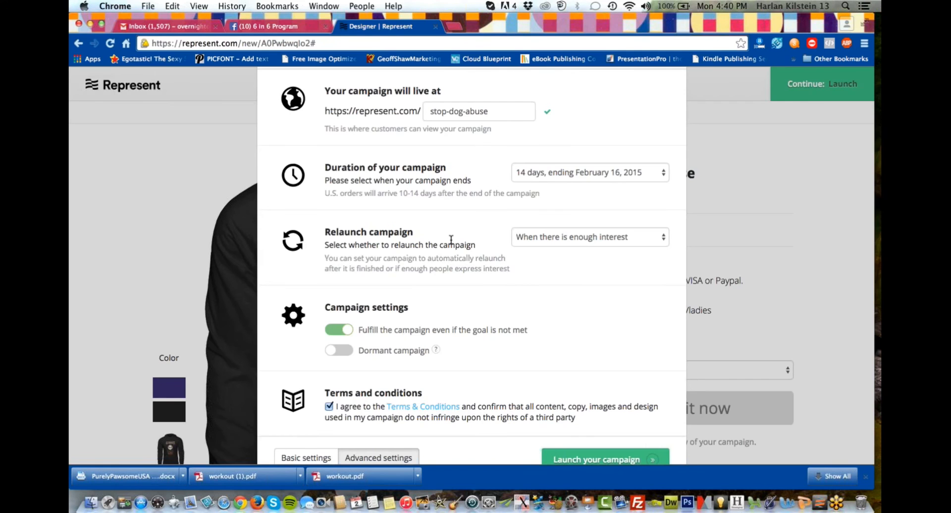
pyautogui.scroll(-1, 450, 240)
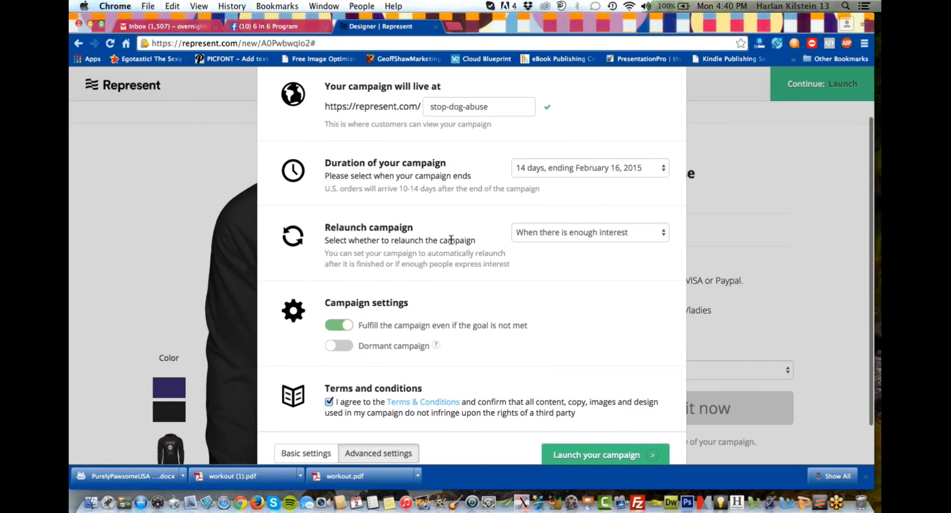
pyautogui.scroll(-1, 451, 240)
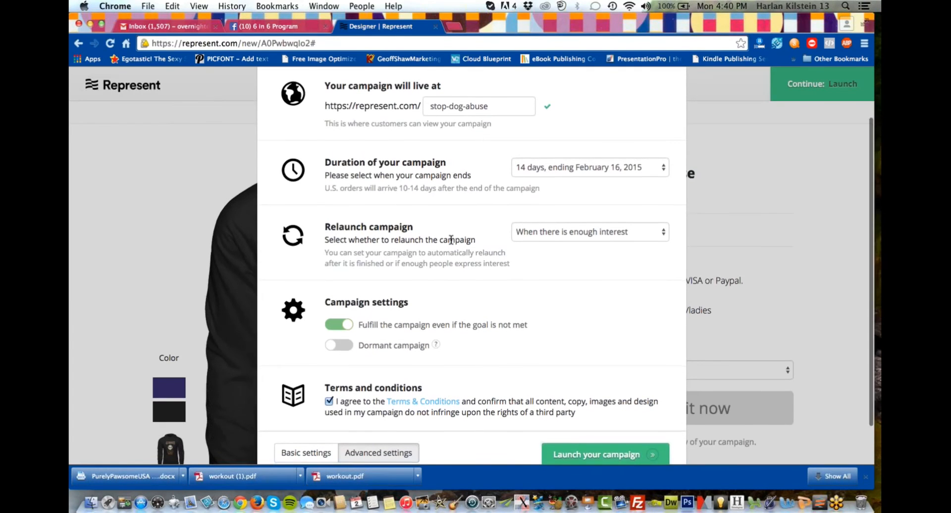
pyautogui.scroll(-1, 451, 240)
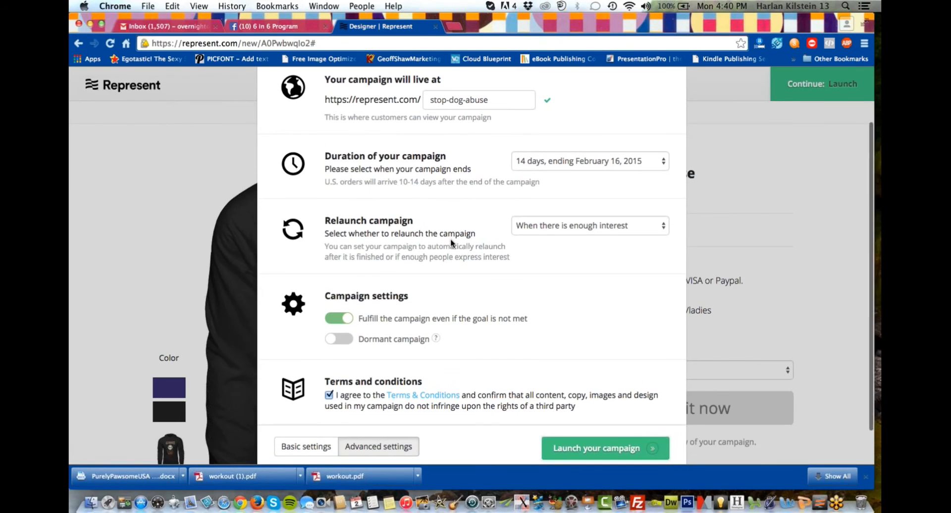
pyautogui.scroll(-1, 450, 240)
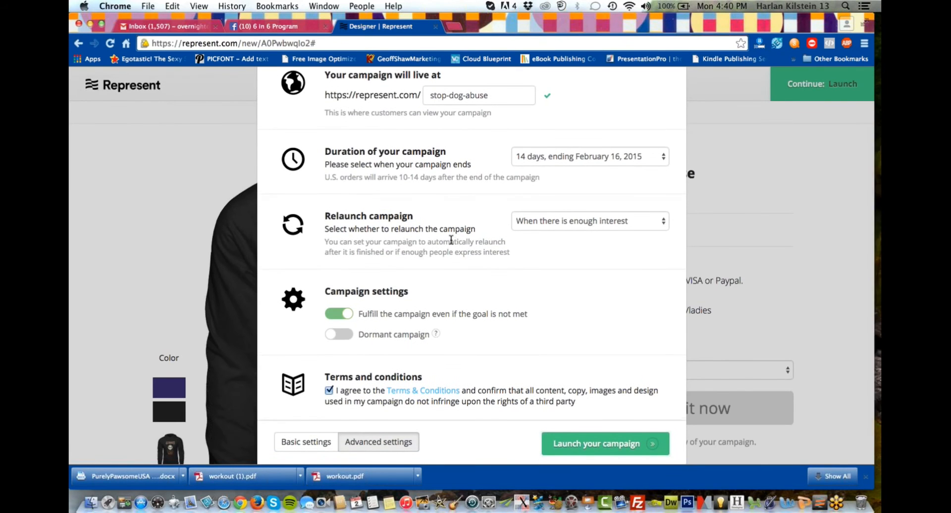
pyautogui.scroll(-1, 450, 240)
pyautogui.scroll(-3, 510, 286)
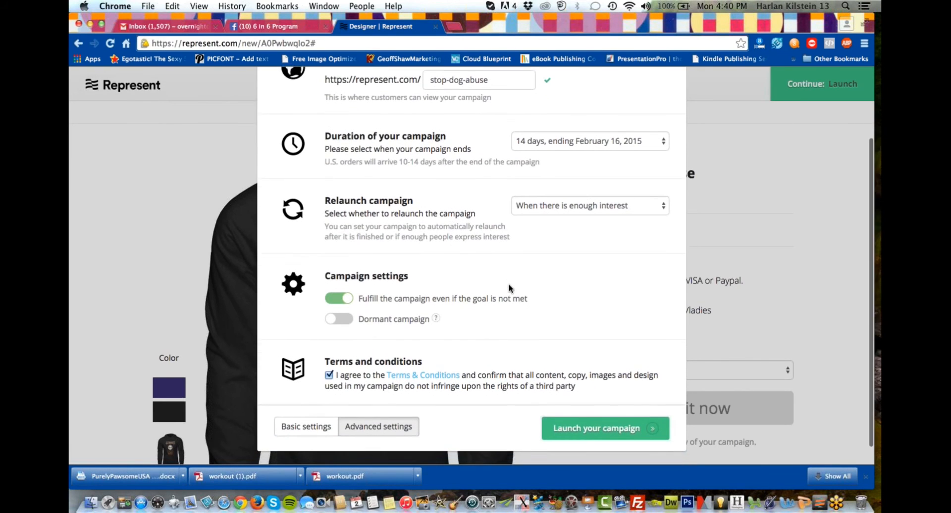
pyautogui.scroll(5, 509, 287)
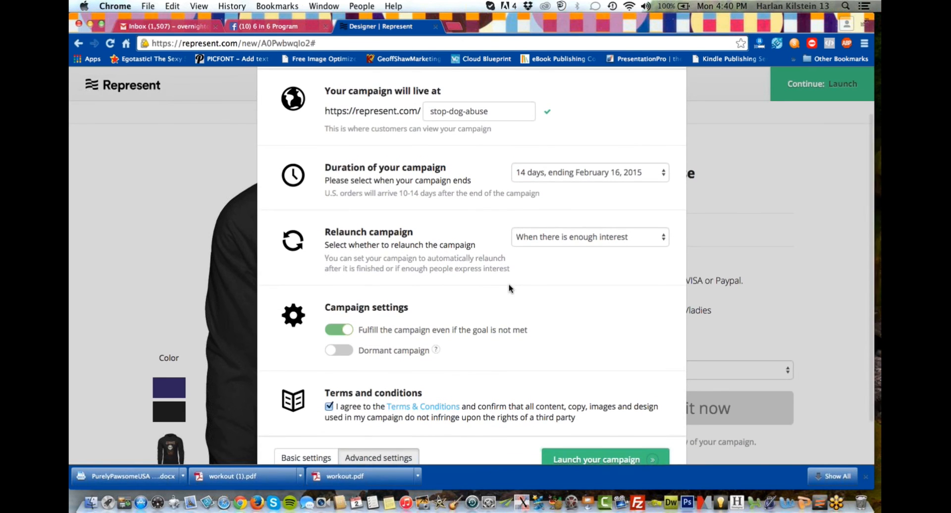
pyautogui.scroll(1, 510, 286)
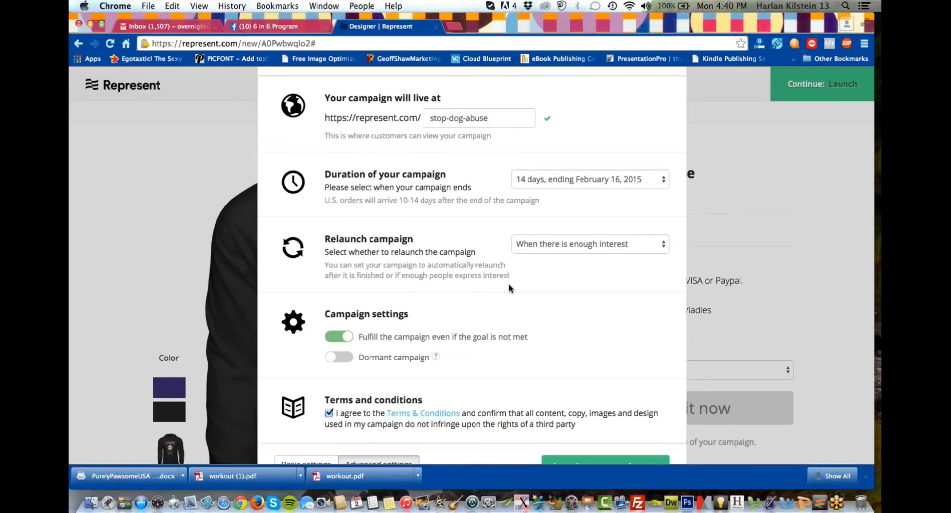
pyautogui.click(872, 42)
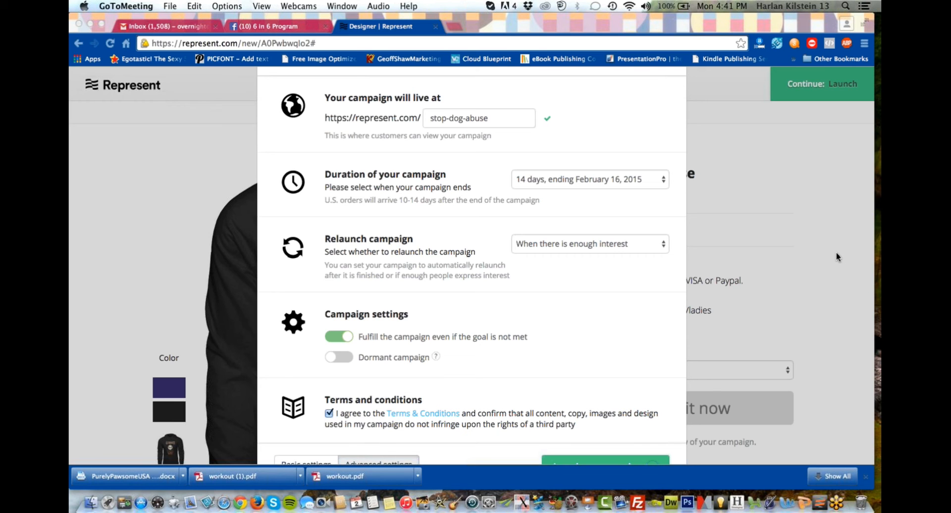
pyautogui.click(143, 227)
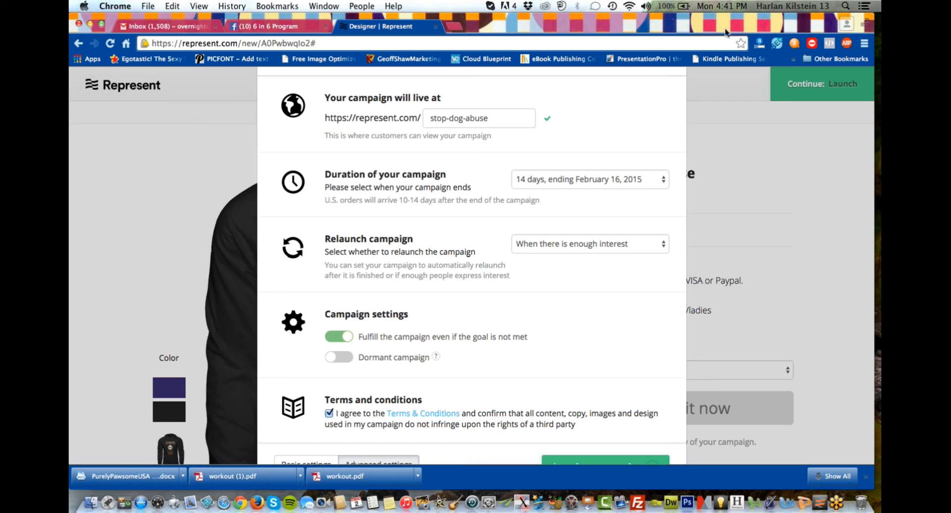
# Launch the Stop Dog Abuse campaign with the chosen settings.
pyautogui.scroll(-3, 804, 160)
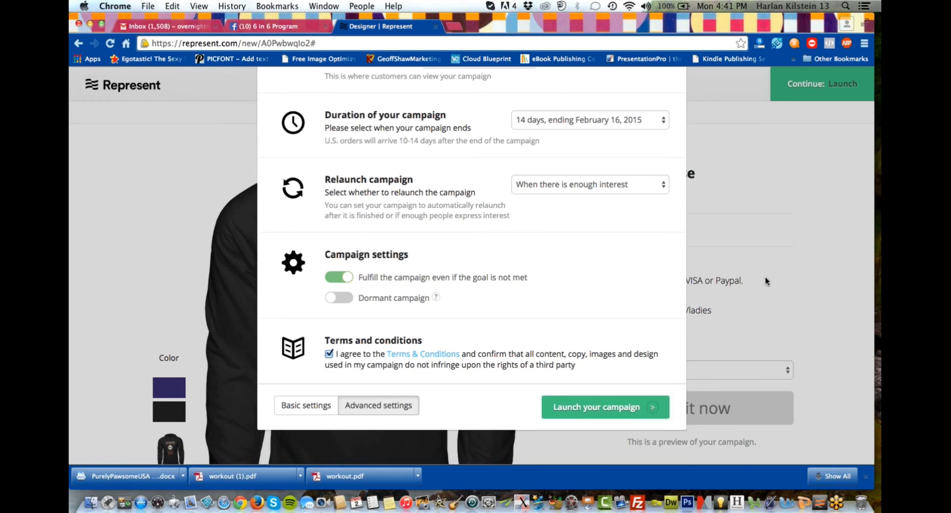
pyautogui.click(604, 402)
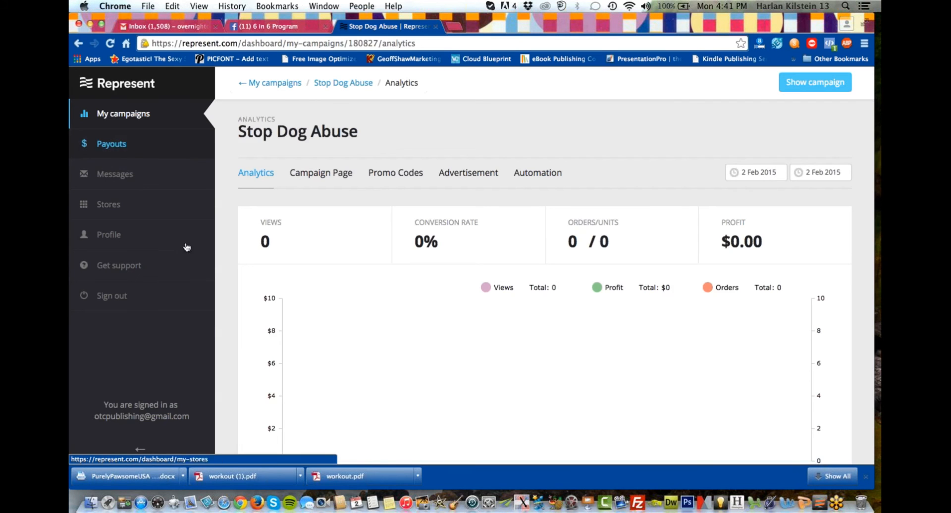
# Examine the Stop Dog Abuse analytics, from the summary figures and chart to referral traffic, UTM campaigns, promo codes and merchandise.
pyautogui.scroll(-3, 358, 263)
pyautogui.scroll(-5, 359, 262)
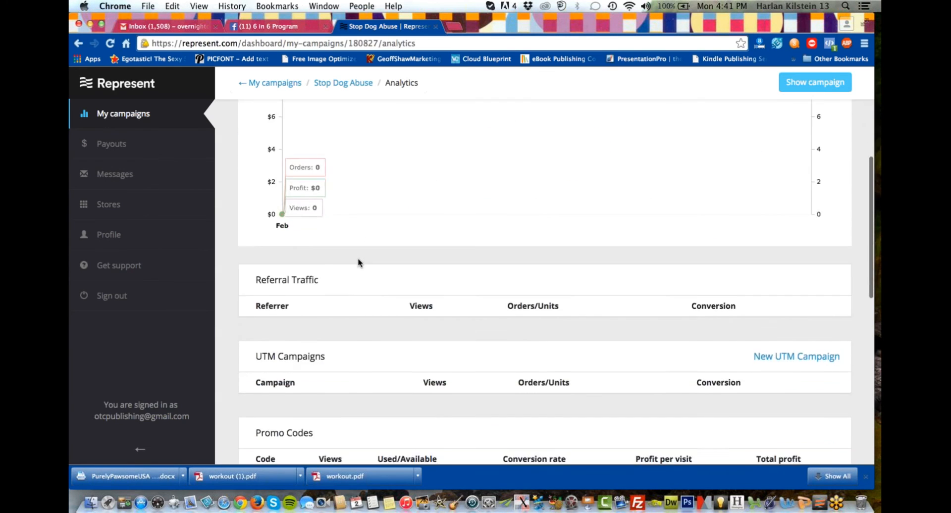
pyautogui.scroll(-5, 359, 262)
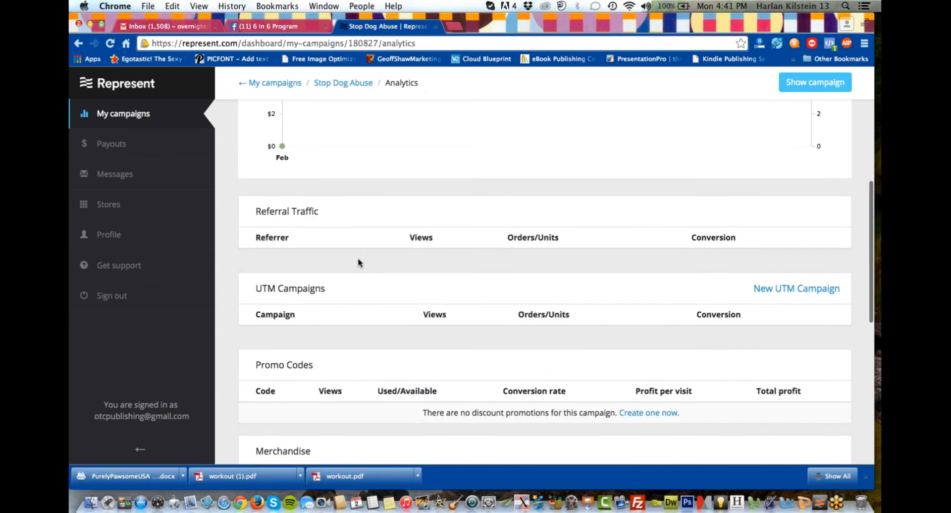
pyautogui.scroll(-2, 357, 259)
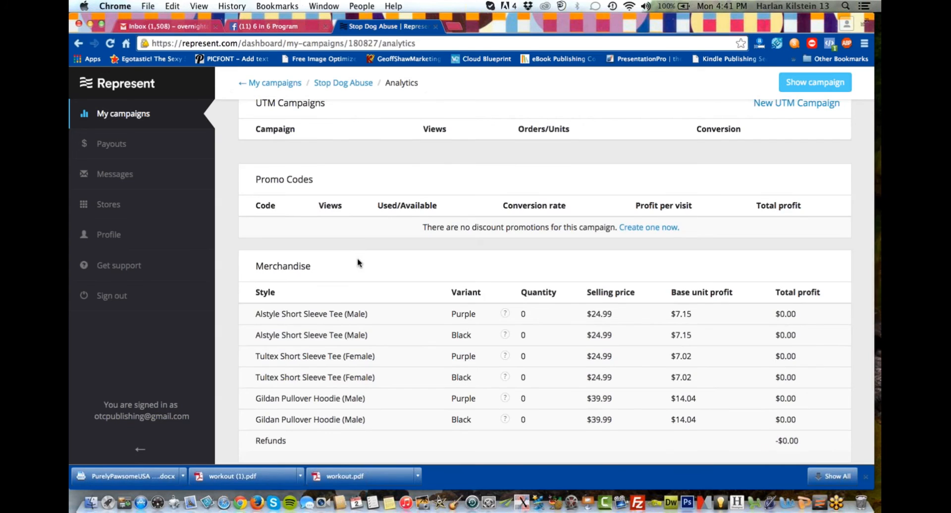
pyautogui.scroll(6, 359, 263)
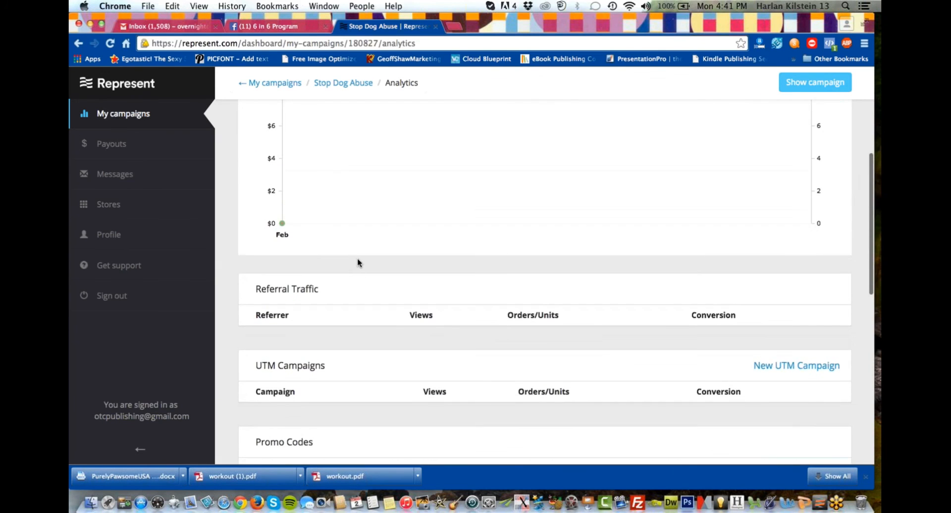
pyautogui.scroll(-3, 358, 261)
pyautogui.scroll(6, 341, 285)
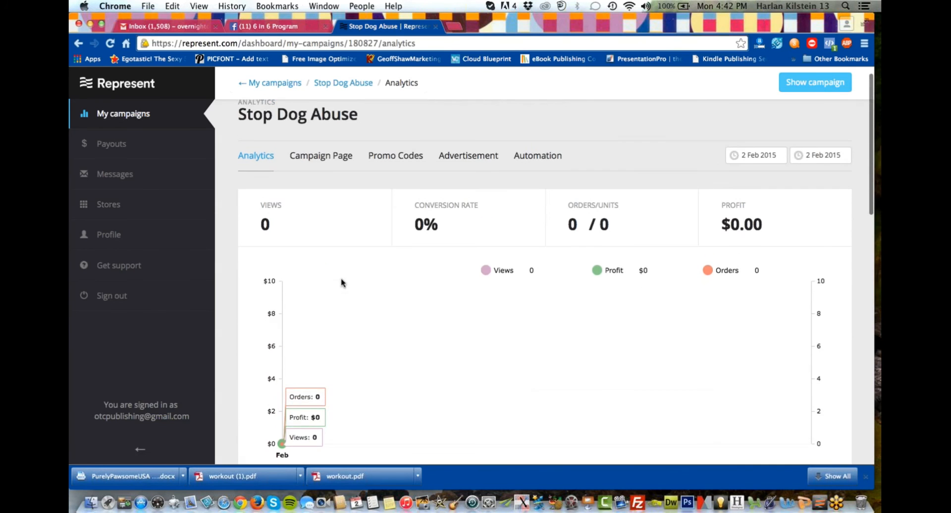
pyautogui.scroll(-1, 357, 259)
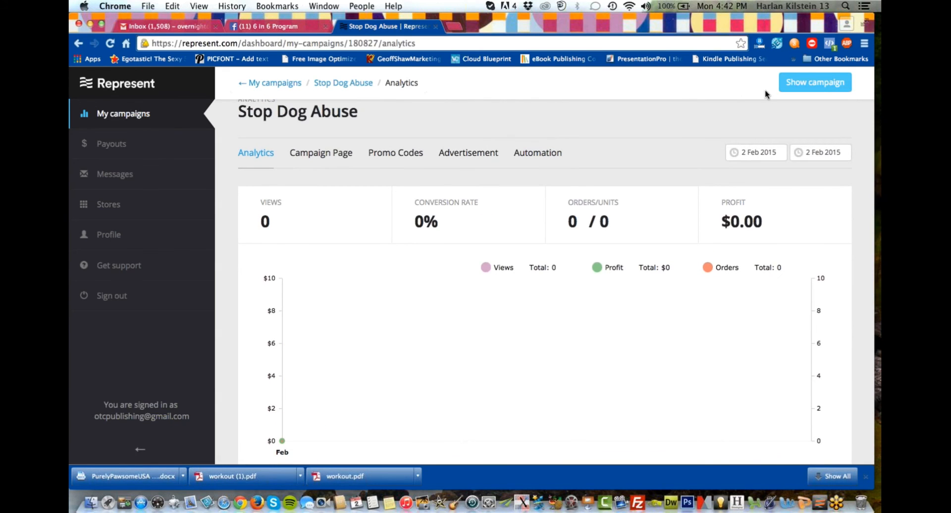
# Open the public Stop Dog Abuse campaign page in its own tab and return to the analytics dashboard.
pyautogui.click(805, 80)
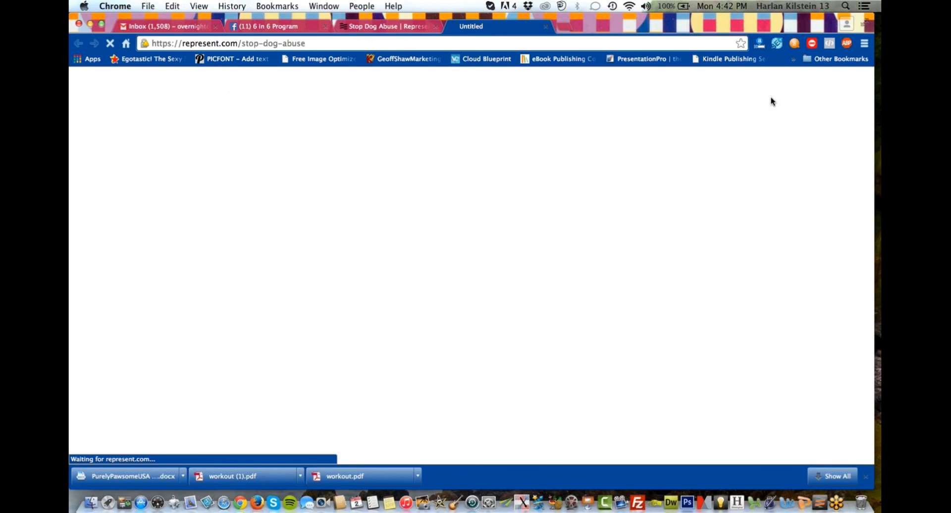
pyautogui.click(392, 25)
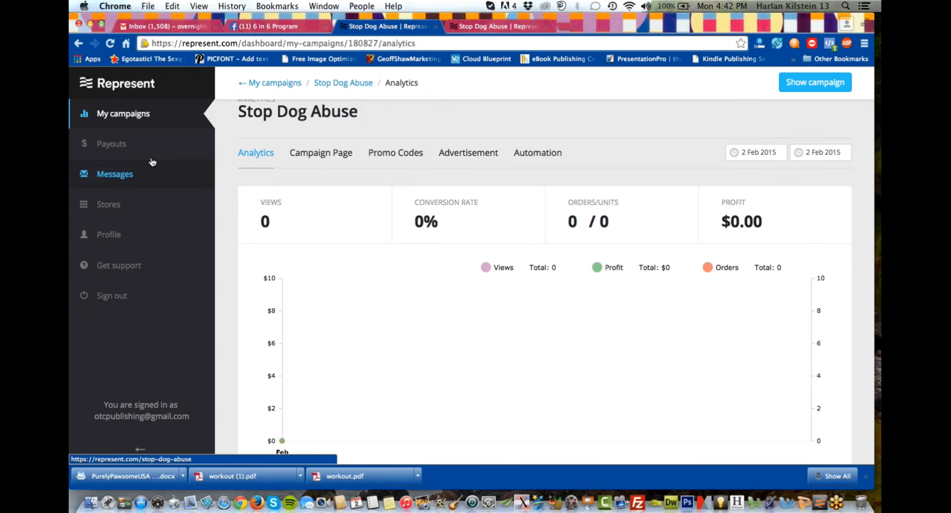
# Show the list of all campaigns and review the running ones with their remaining time, shipping dates and profit.
pyautogui.click(128, 113)
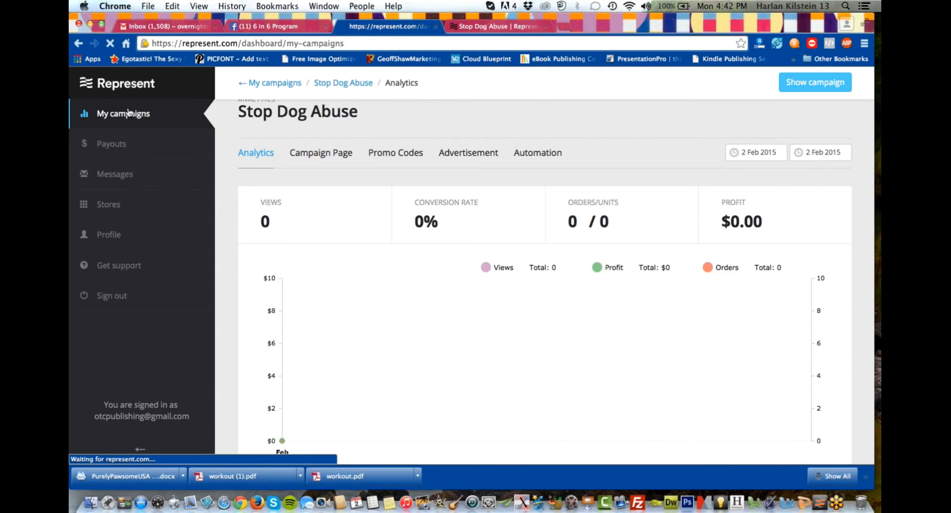
pyautogui.scroll(-2, 389, 254)
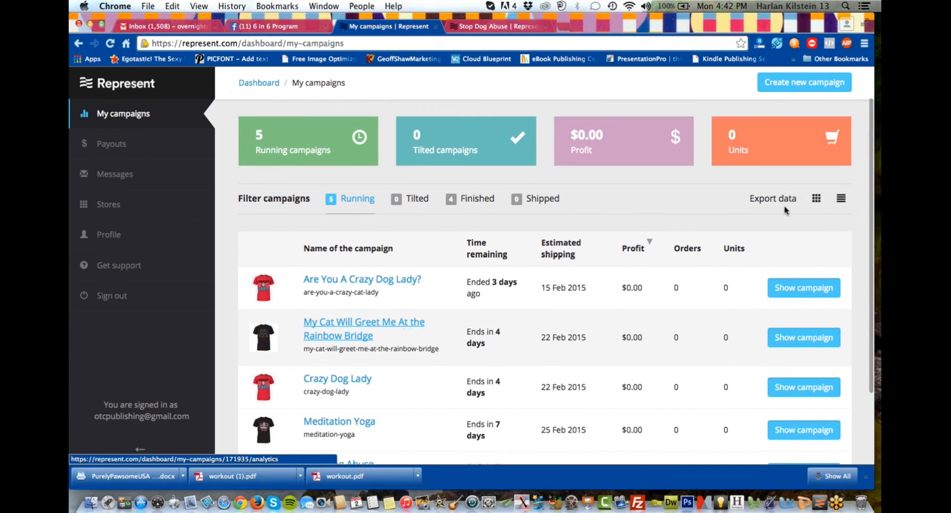
pyautogui.rightClick(407, 321)
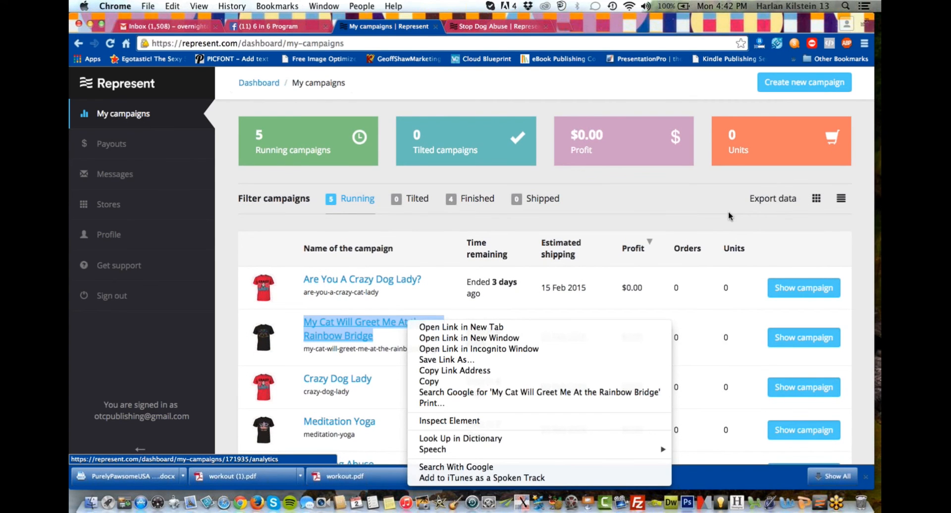
pyautogui.click(696, 199)
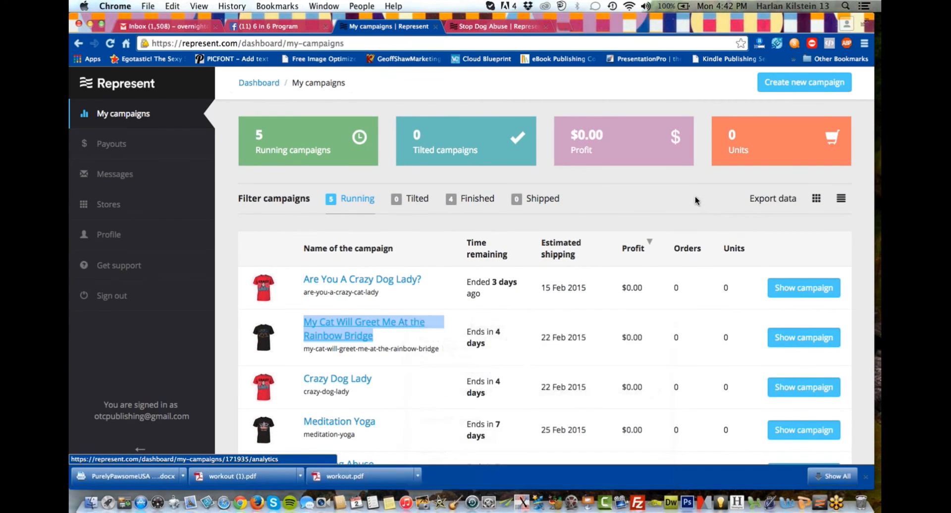
pyautogui.scroll(-3, 439, 374)
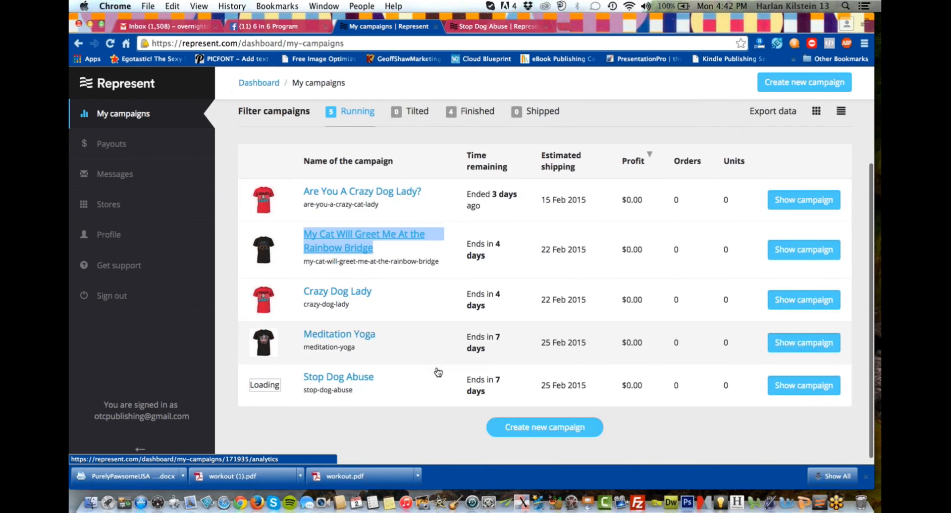
# Open the Meditation Yoga campaign's analytics and examine its views, orders, profit and daily chart.
pyautogui.click(357, 337)
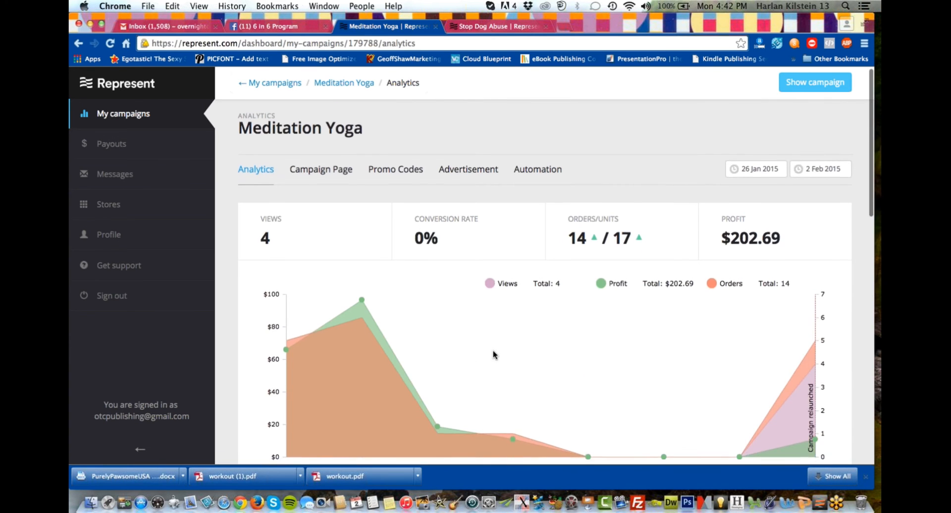
pyautogui.scroll(-3, 494, 355)
pyautogui.moveTo(515, 303)
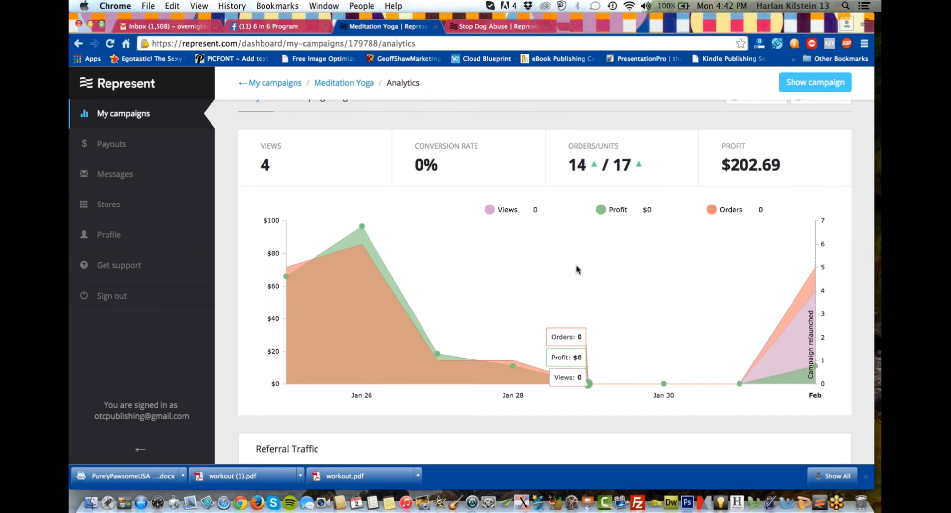
pyautogui.scroll(-1, 576, 270)
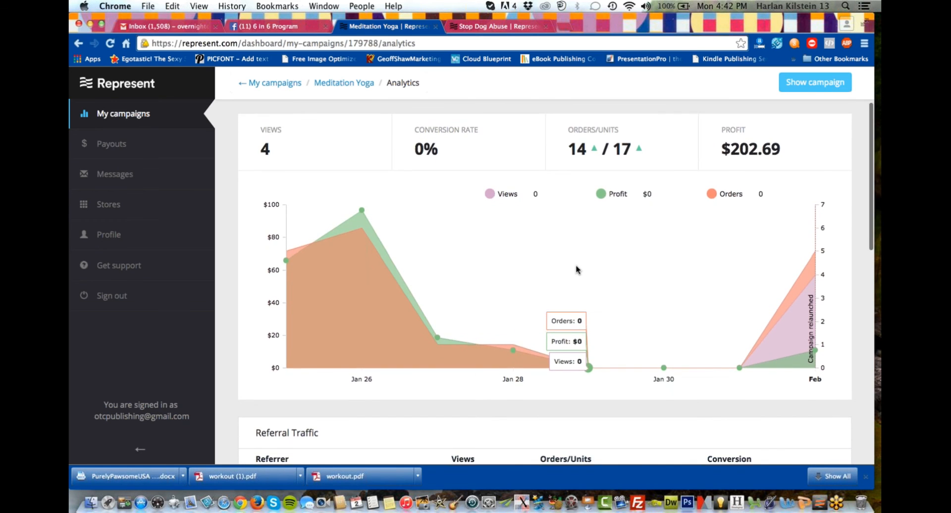
pyautogui.scroll(2, 576, 270)
pyautogui.scroll(3, 577, 270)
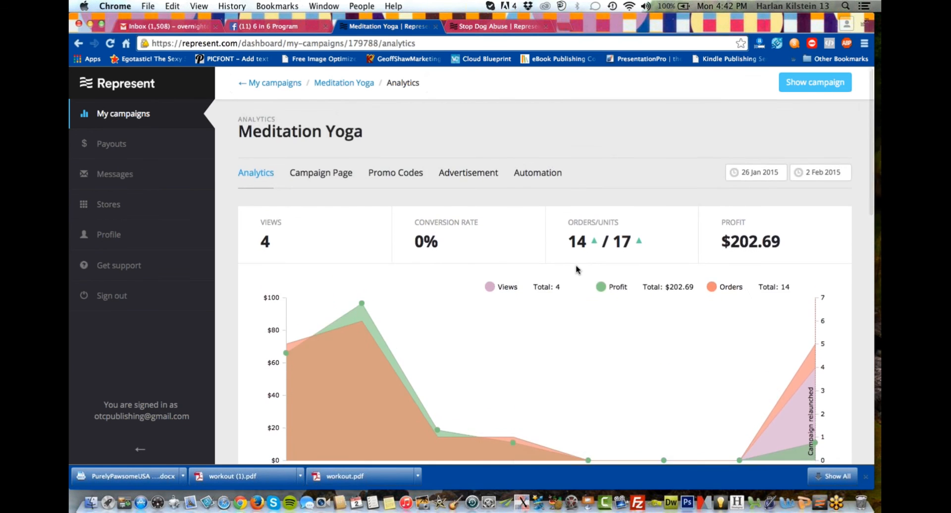
# Set the start date of the Meditation Yoga analytics period to 1 January 2015 and check the chart.
pyautogui.moveTo(762, 181)
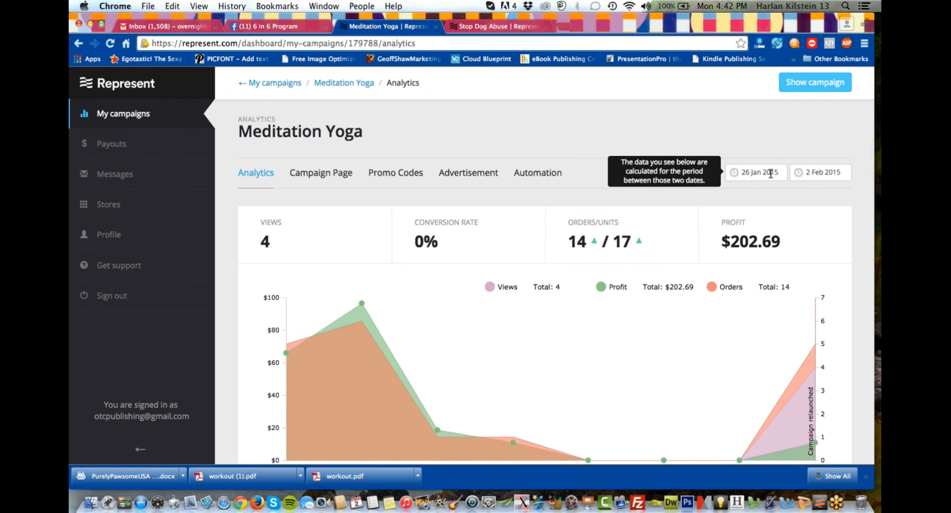
pyautogui.click(771, 173)
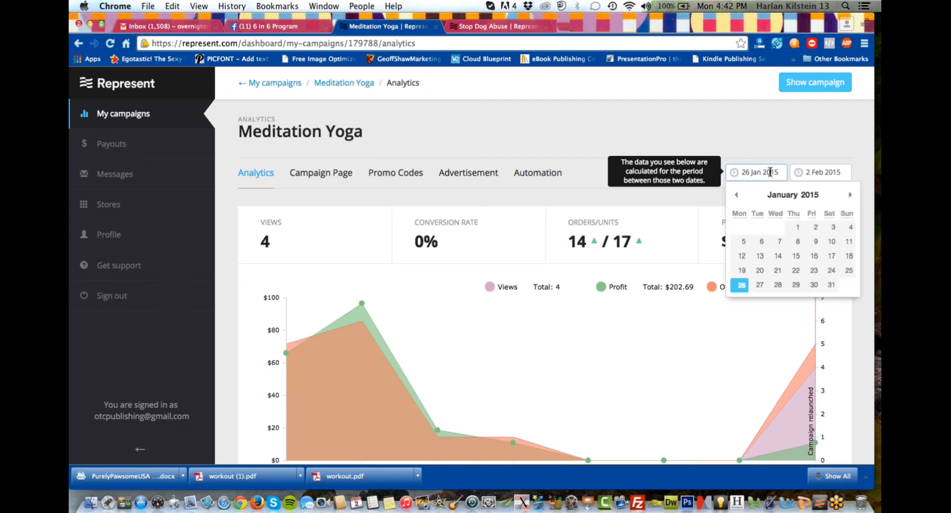
pyautogui.click(794, 228)
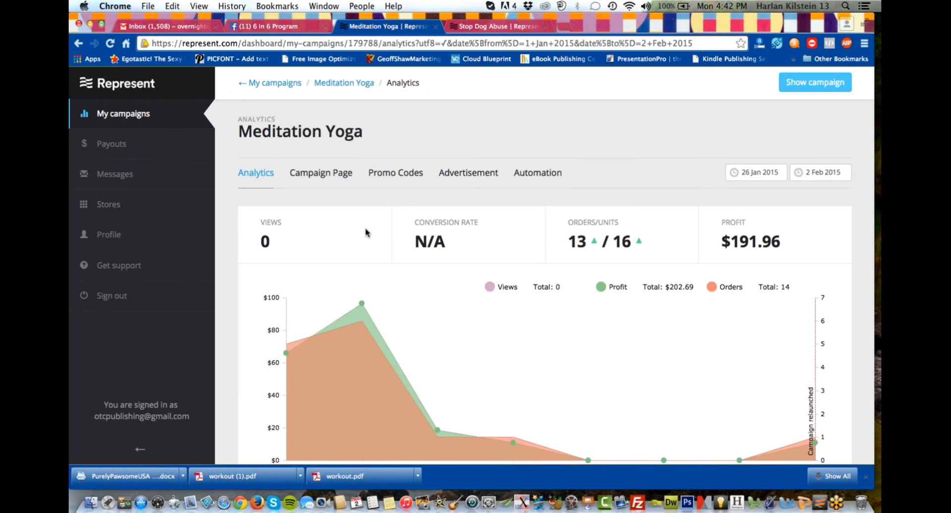
pyautogui.scroll(-2, 356, 234)
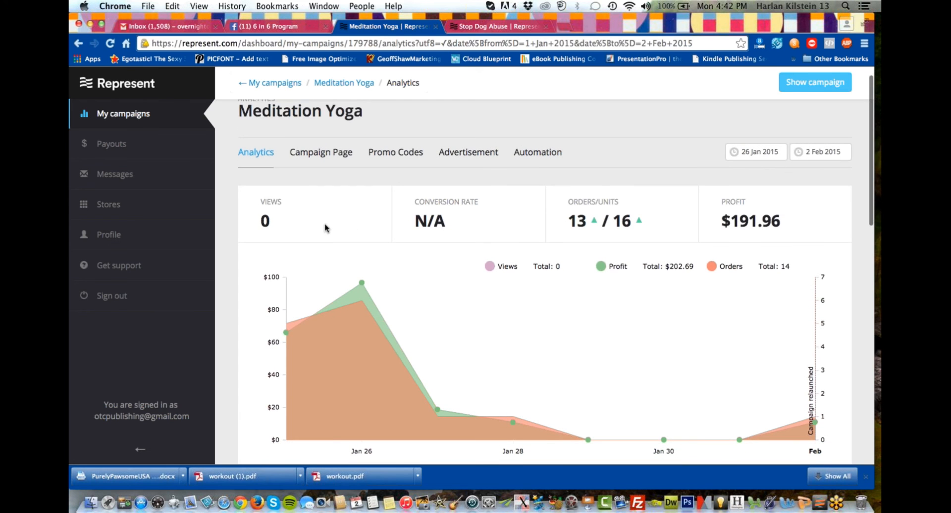
# Try 19 January and 23 January 2015 as start dates for the Meditation Yoga analytics period.
pyautogui.click(756, 156)
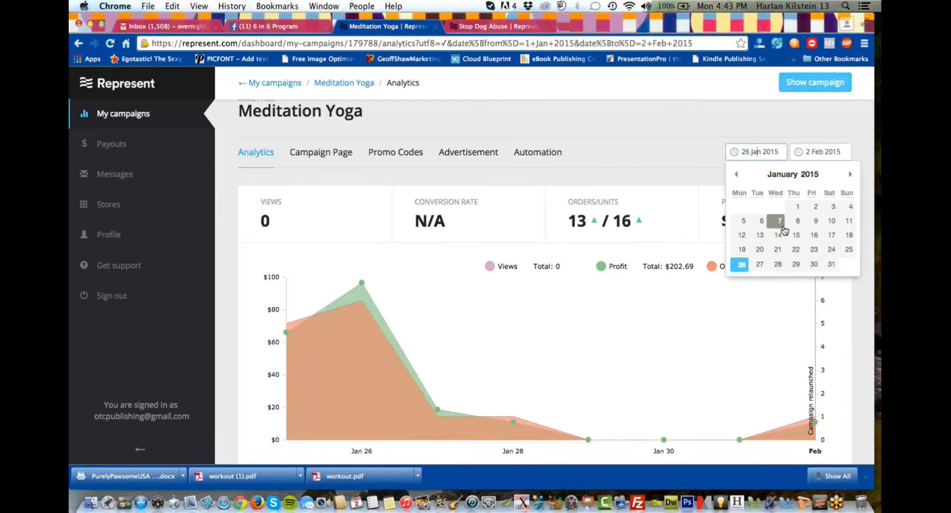
pyautogui.click(744, 249)
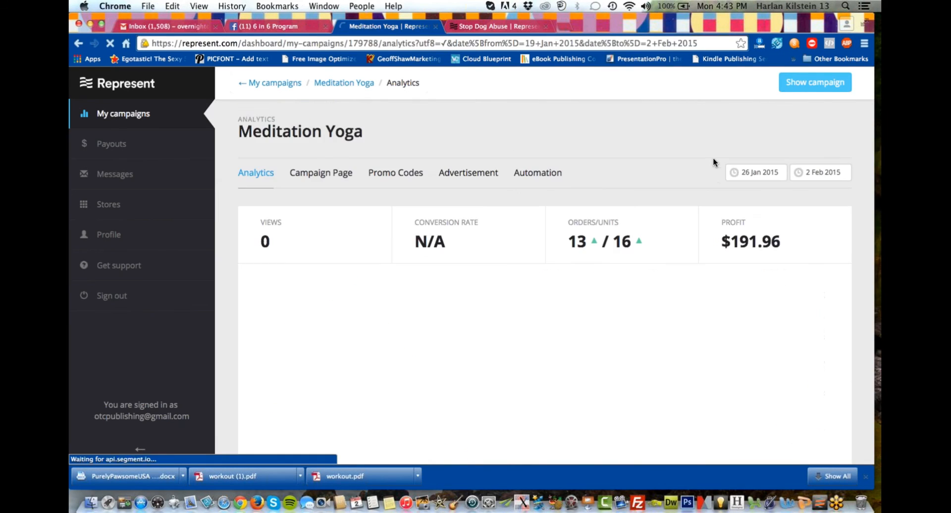
pyautogui.click(751, 175)
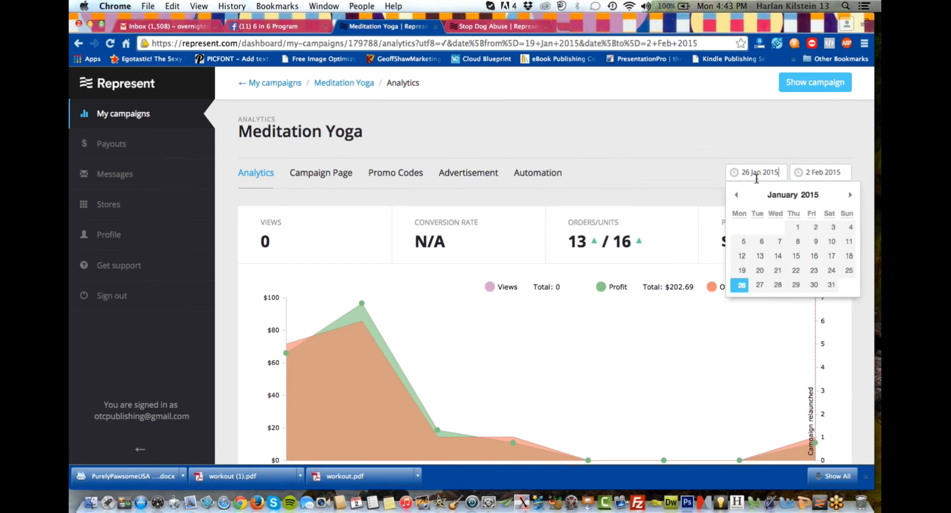
pyautogui.click(813, 273)
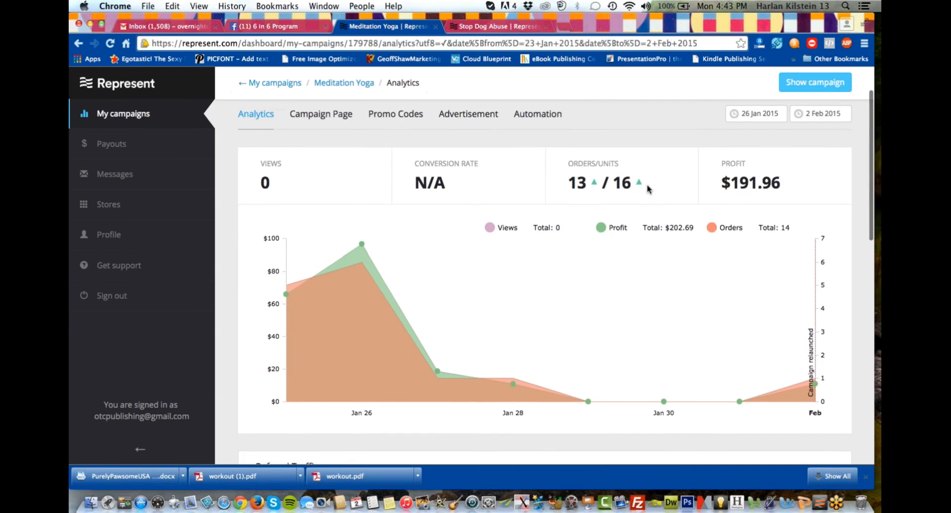
# Check the orders and profit chart, and try 20 January 2015 as the analytics start date.
pyautogui.scroll(-1, 632, 239)
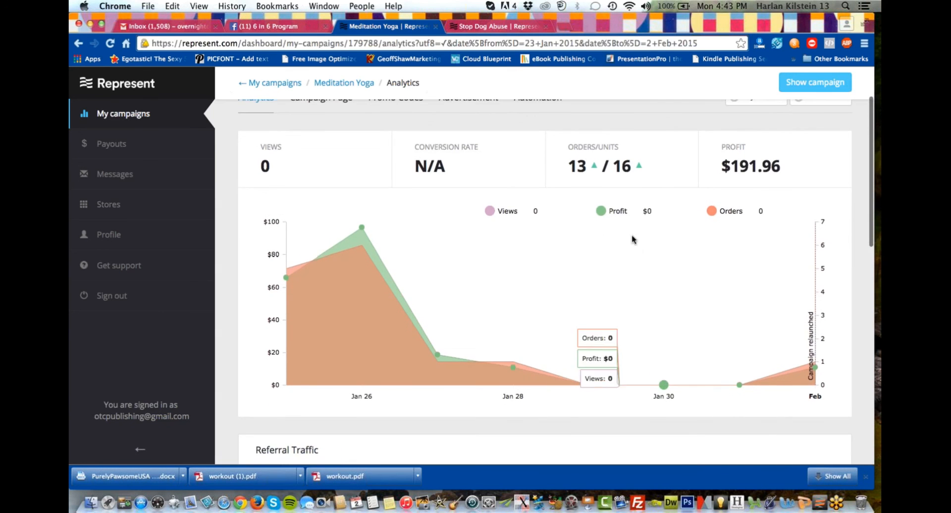
pyautogui.scroll(3, 679, 235)
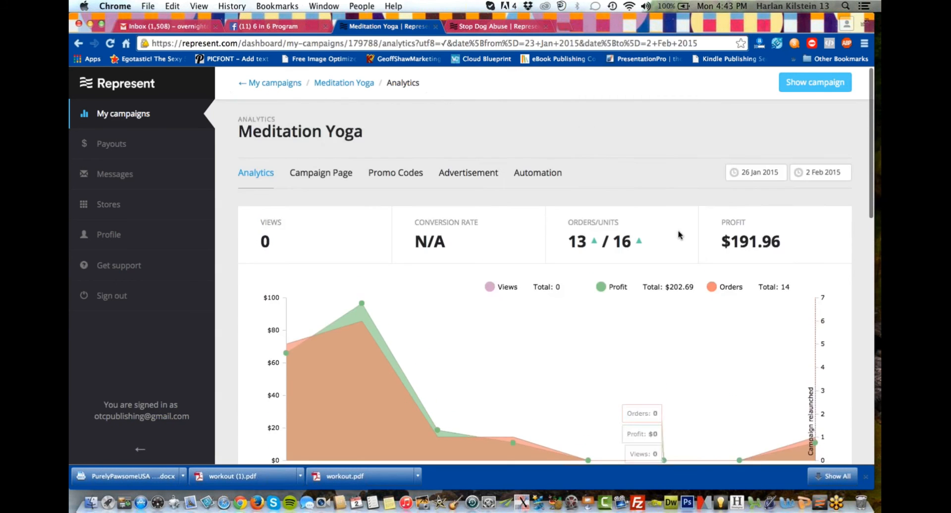
pyautogui.click(749, 173)
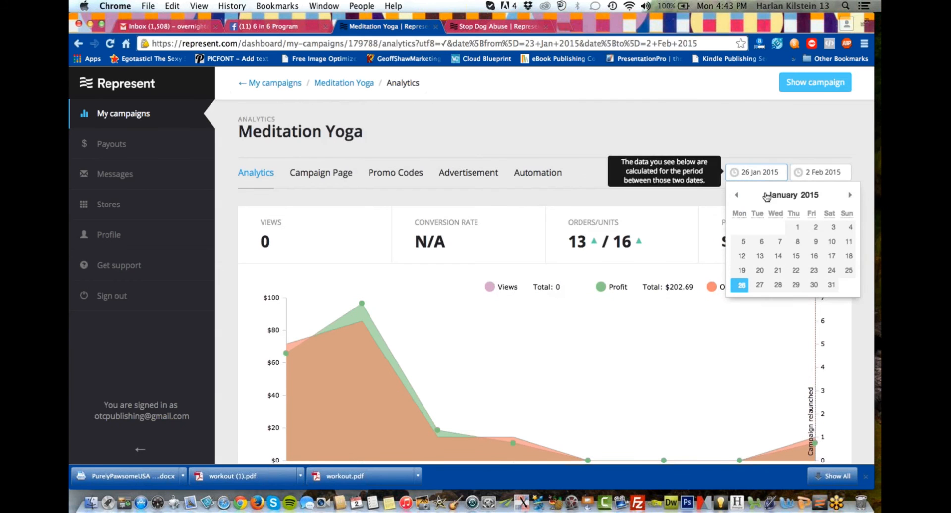
pyautogui.click(761, 270)
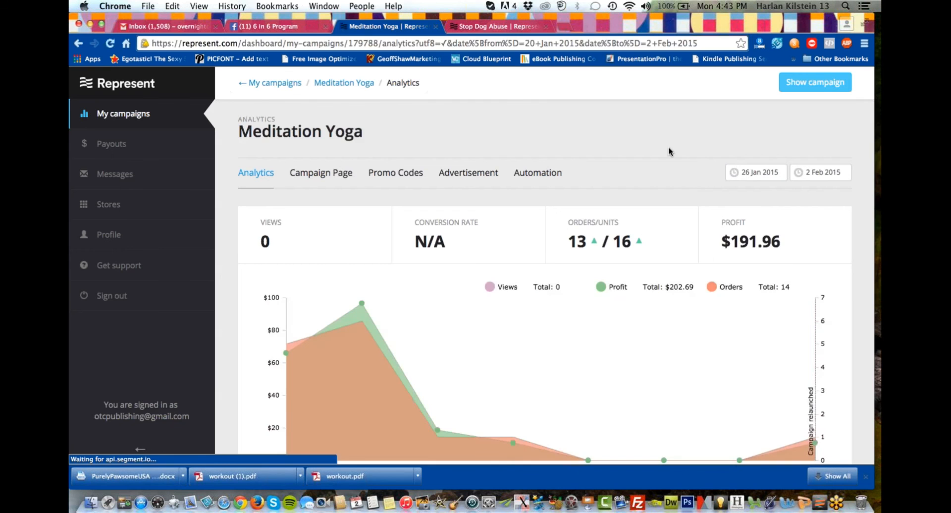
# Set the analytics start date to 1 January 2015 and examine the chart, referral traffic and UTM campaigns.
pyautogui.click(766, 177)
pyautogui.click(793, 228)
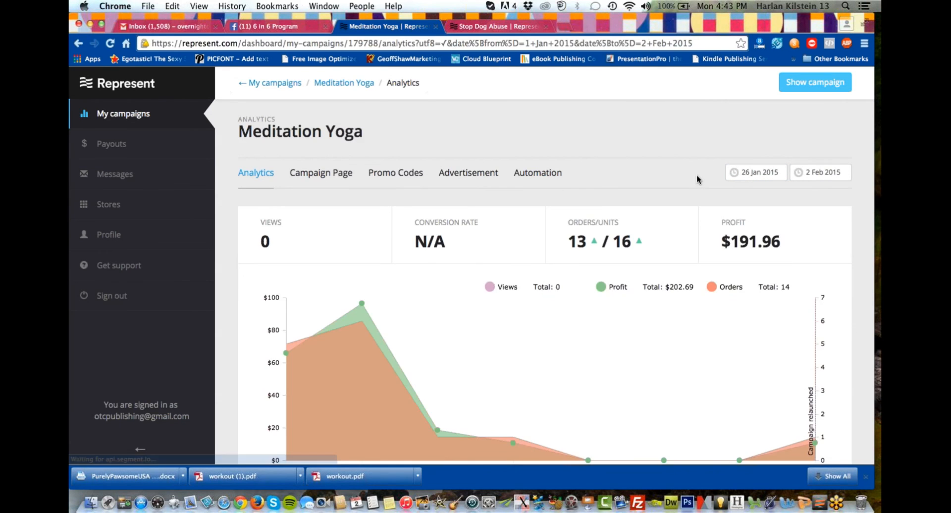
pyautogui.scroll(-1, 697, 177)
pyautogui.scroll(-5, 618, 257)
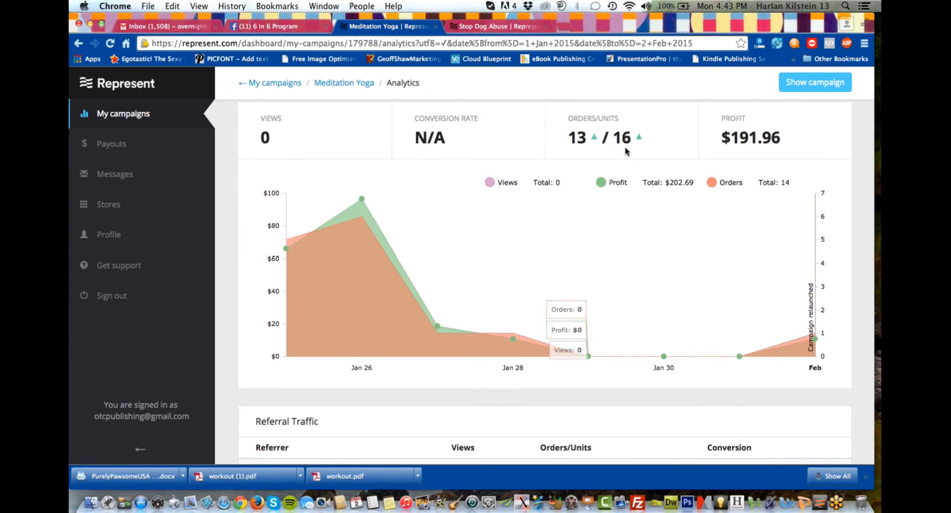
pyautogui.scroll(-2, 565, 251)
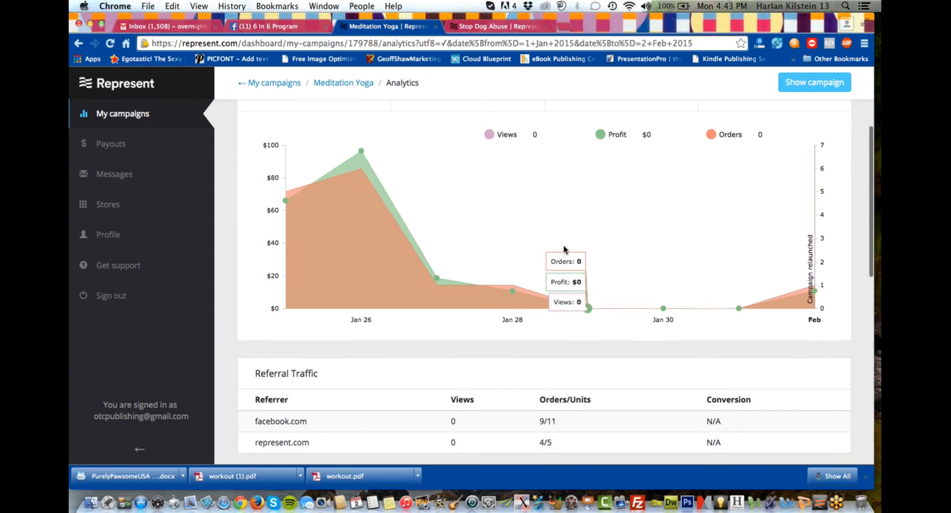
pyautogui.scroll(4, 513, 292)
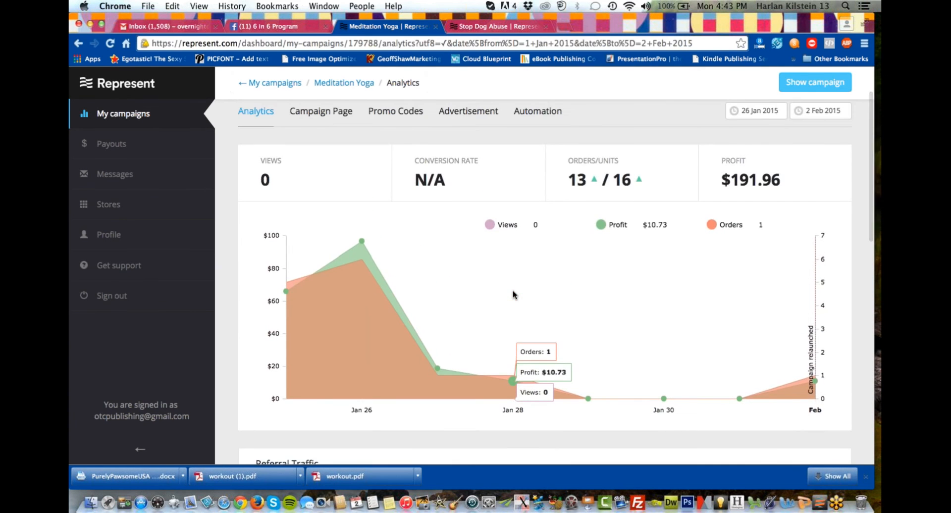
pyautogui.scroll(3, 514, 294)
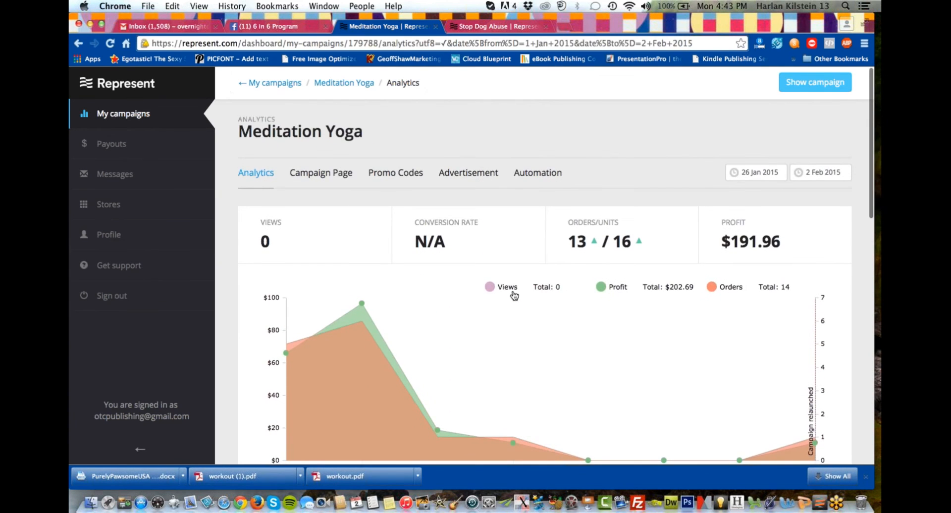
pyautogui.scroll(-10, 513, 295)
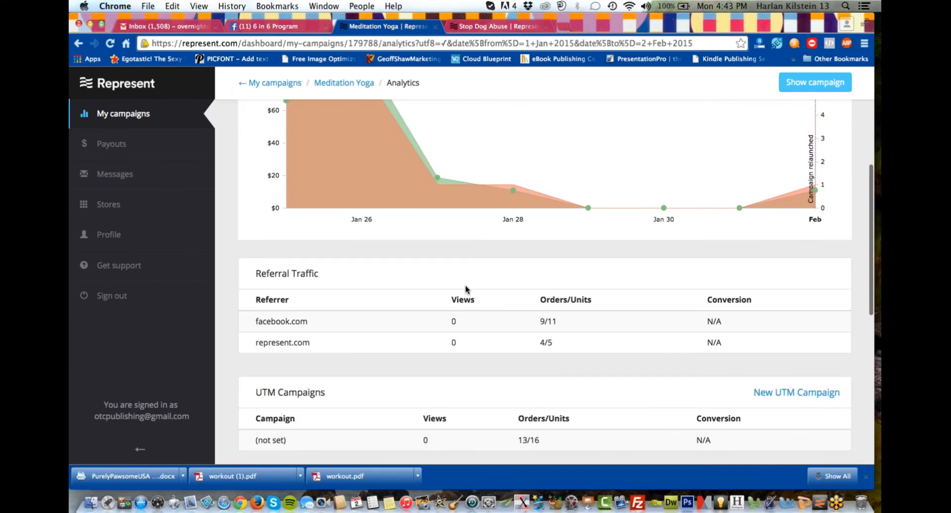
# Review the referral sources and UTM campaign orders in the Meditation Yoga analytics.
pyautogui.scroll(-2, 463, 285)
pyautogui.scroll(3, 429, 292)
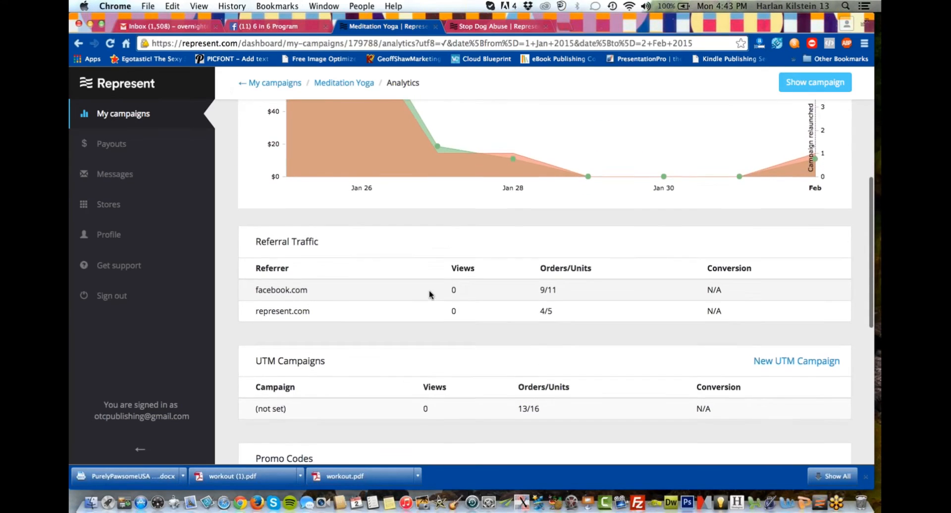
pyautogui.scroll(-3, 429, 292)
pyautogui.scroll(9, 429, 290)
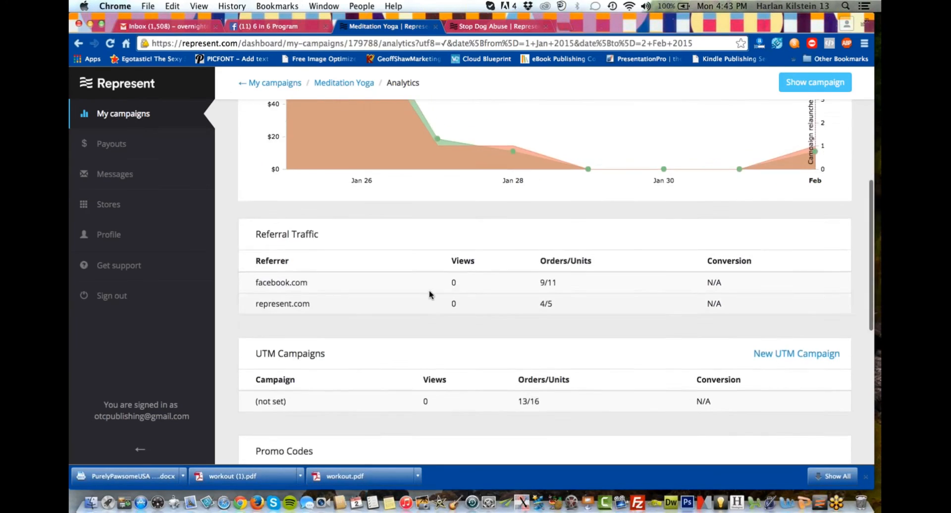
# View the title and description on the Meditation Yoga campaign page, and return to its analytics.
pyautogui.scroll(2, 435, 250)
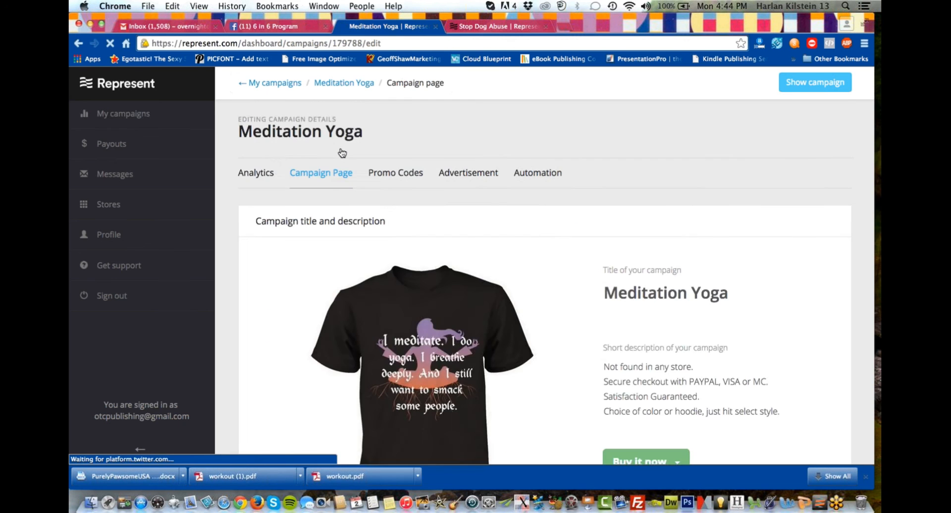
pyautogui.scroll(-5, 368, 289)
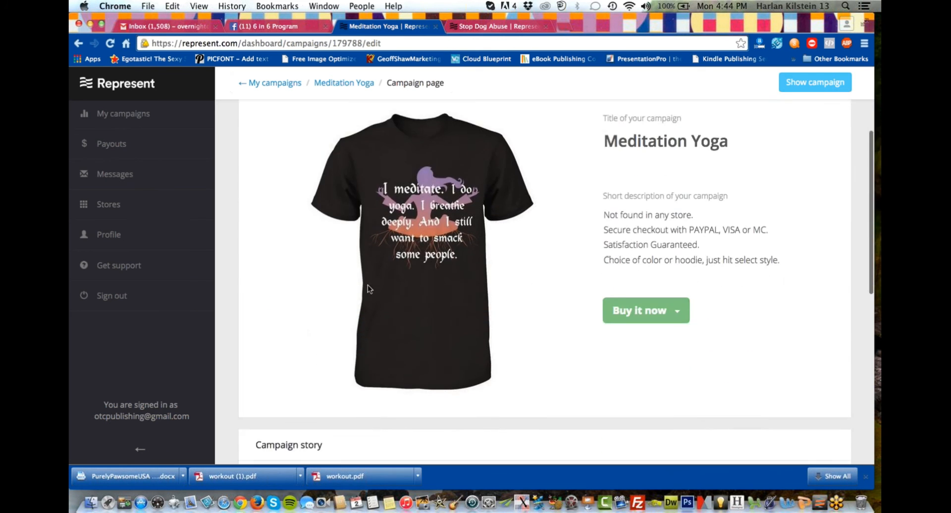
pyautogui.scroll(4, 296, 218)
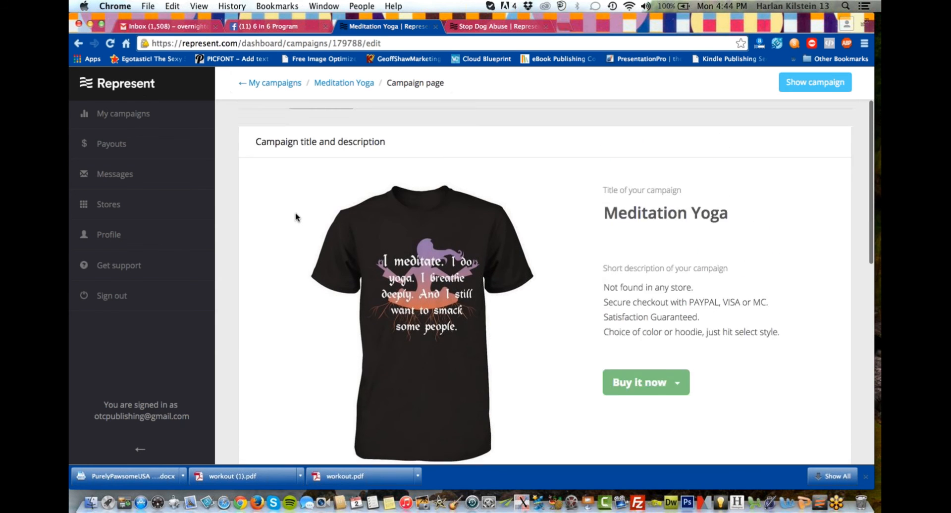
pyautogui.click(78, 43)
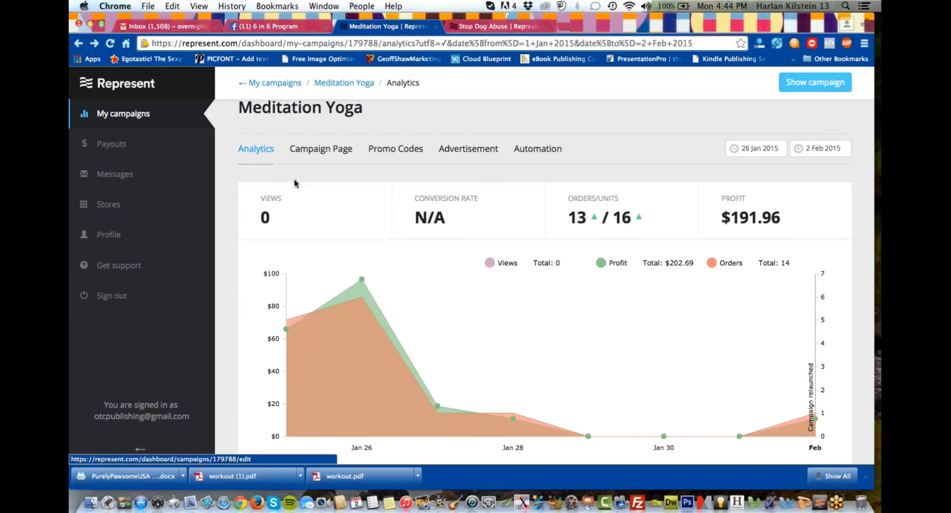
# Examine the Meditation Yoga analytics from the profit and orders chart through referral traffic, promo codes, merchandise and the order maps.
pyautogui.scroll(2, 333, 173)
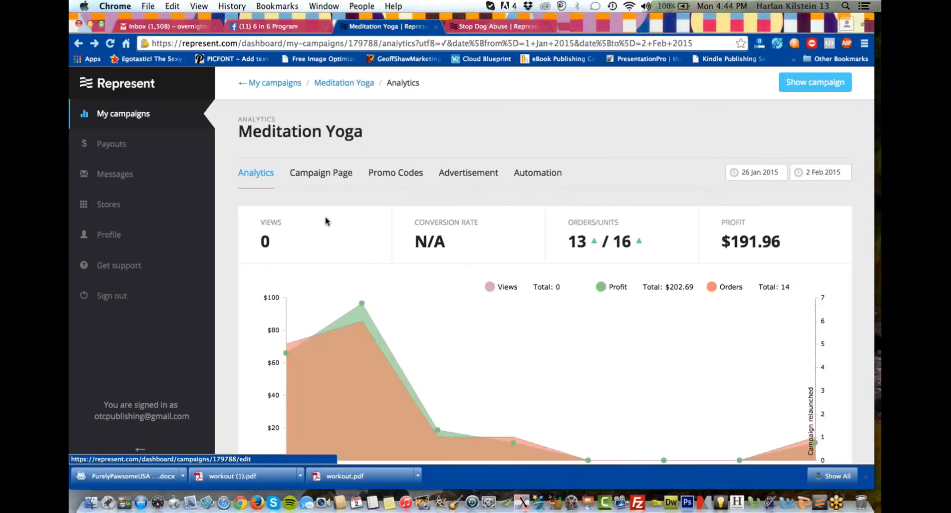
pyautogui.scroll(-1, 325, 222)
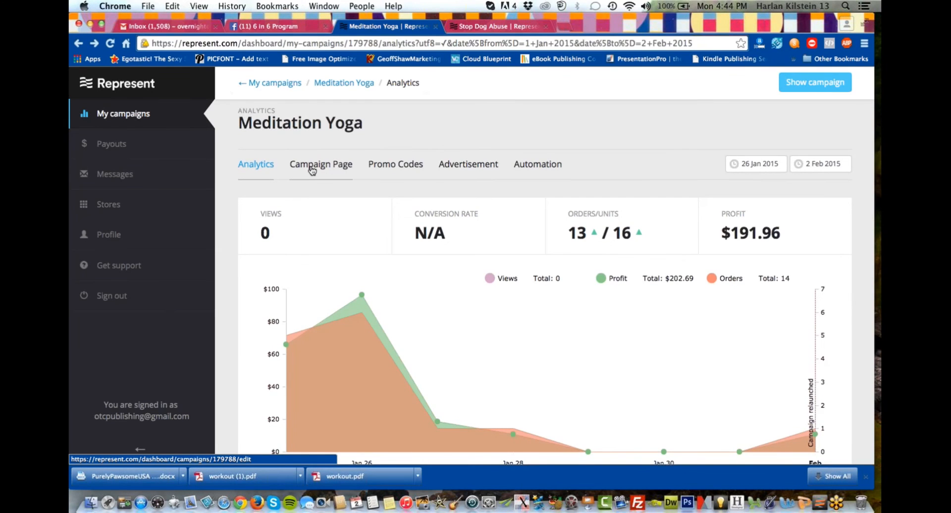
pyautogui.scroll(-5, 311, 170)
pyautogui.scroll(2, 312, 170)
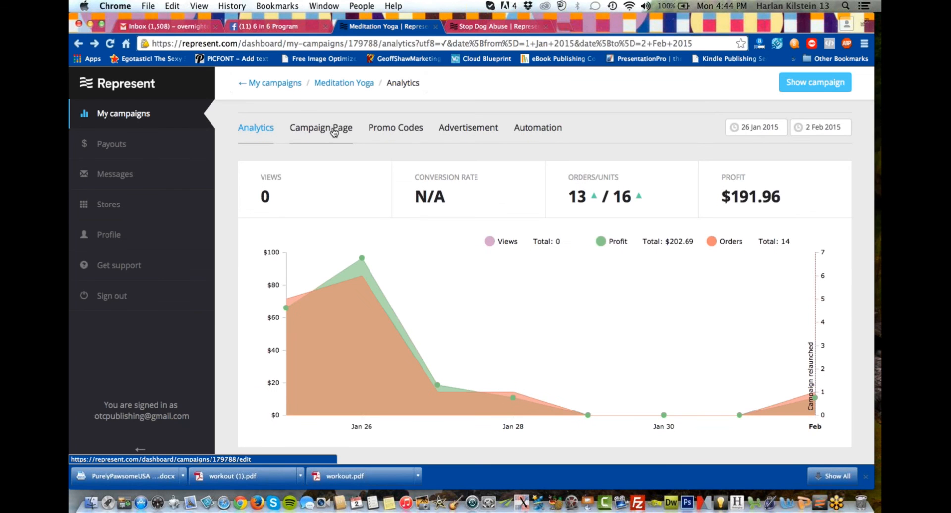
pyautogui.scroll(-10, 358, 227)
pyautogui.scroll(-10, 359, 226)
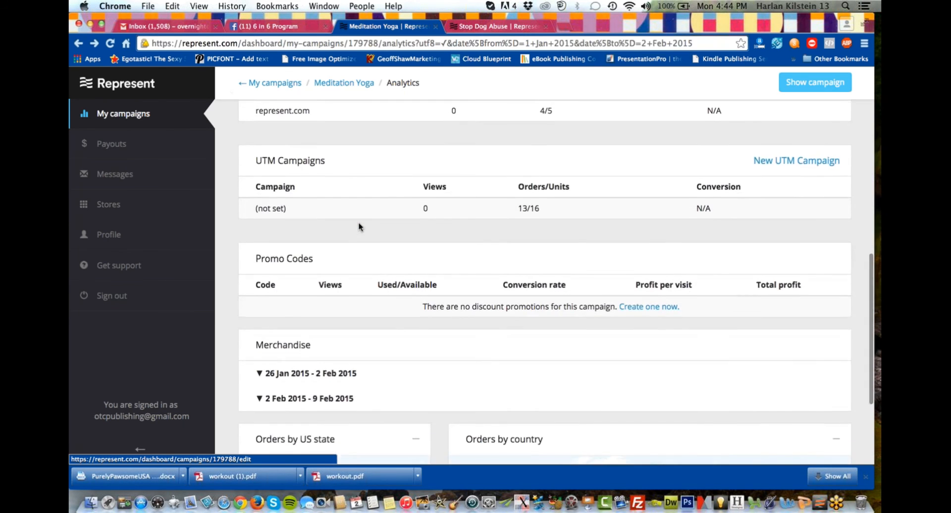
pyautogui.scroll(-6, 359, 226)
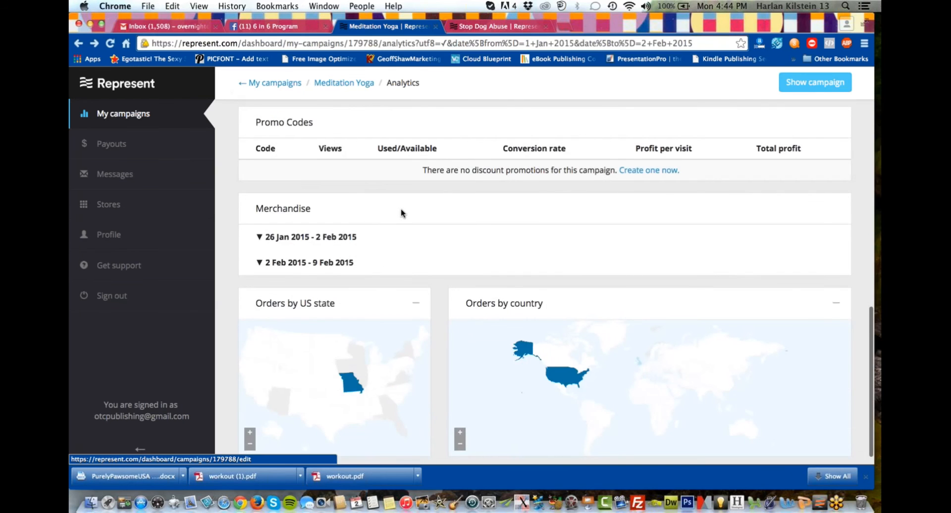
pyautogui.scroll(20, 398, 216)
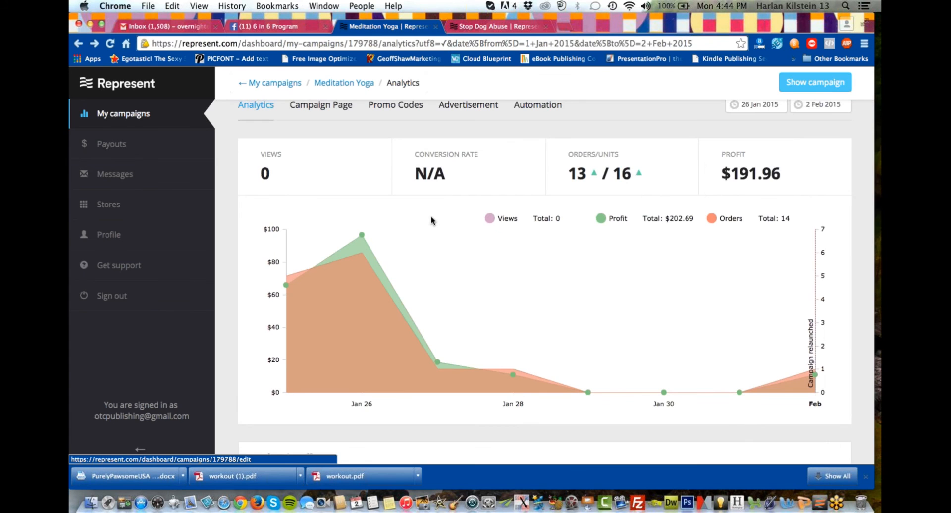
pyautogui.scroll(-5, 431, 218)
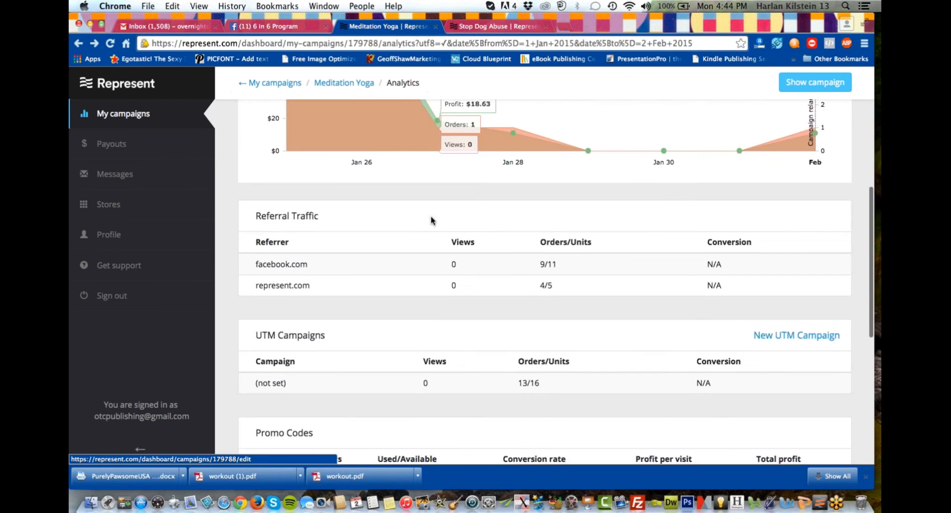
pyautogui.scroll(-1, 401, 240)
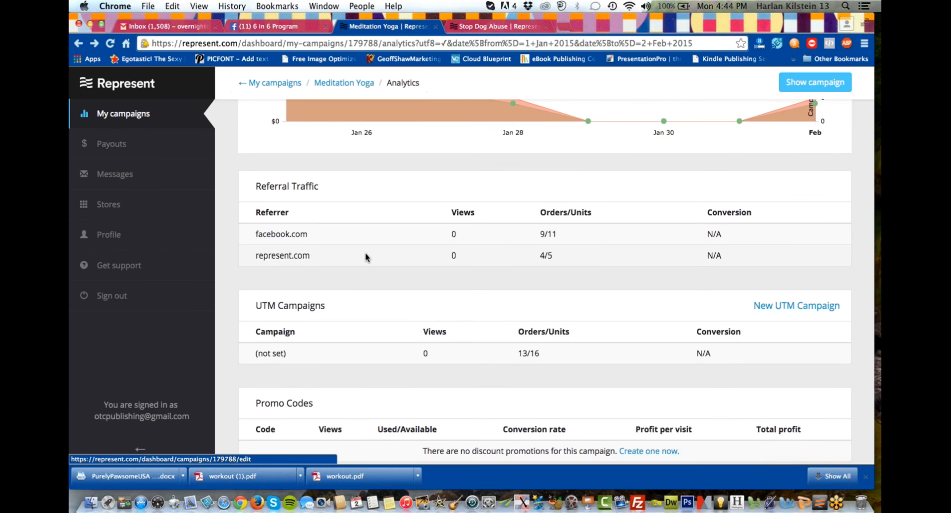
pyautogui.scroll(-1, 355, 260)
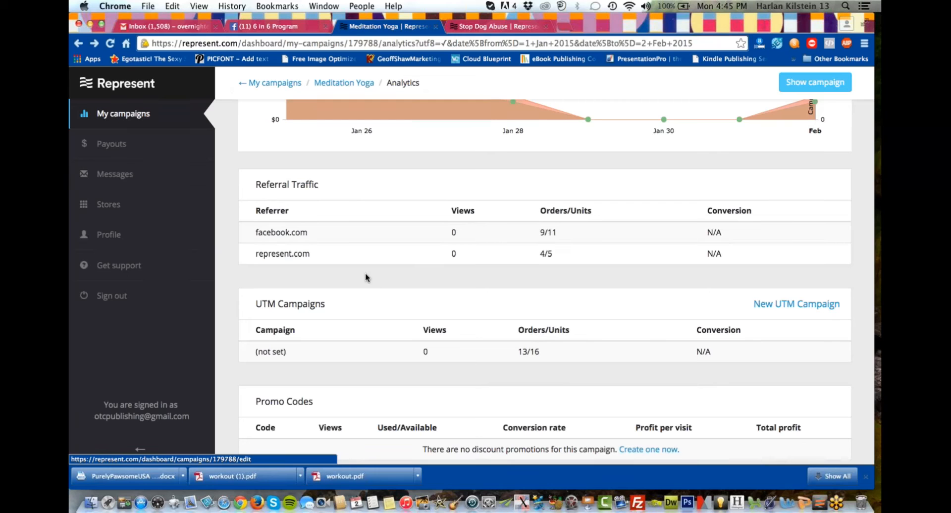
# Return to the list of running campaigns and open the analytics of the Stop Dog Abuse campaign.
pyautogui.rightClick(365, 277)
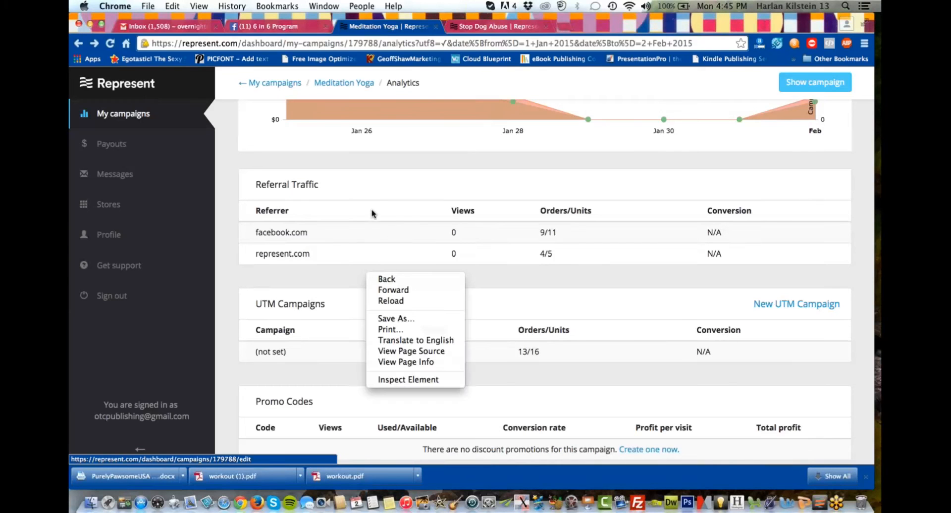
pyautogui.click(122, 114)
pyautogui.click(123, 114)
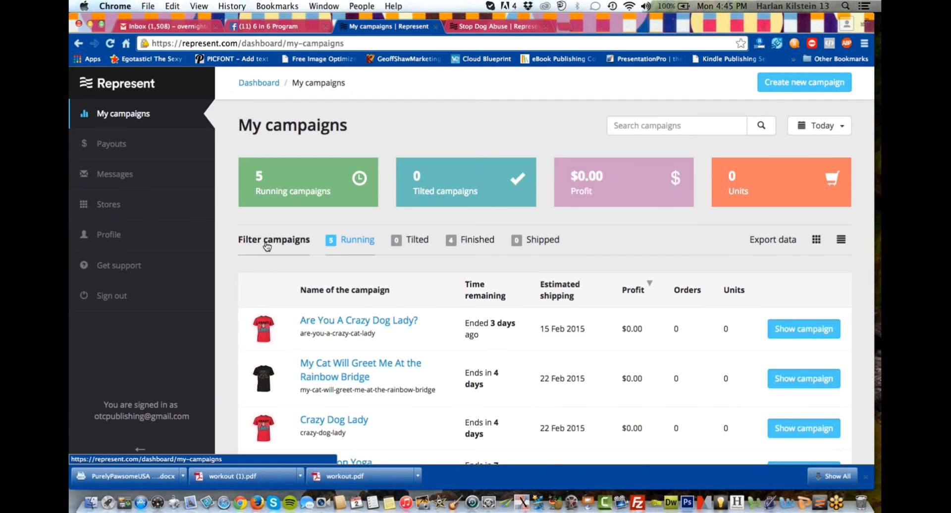
pyautogui.scroll(-5, 268, 246)
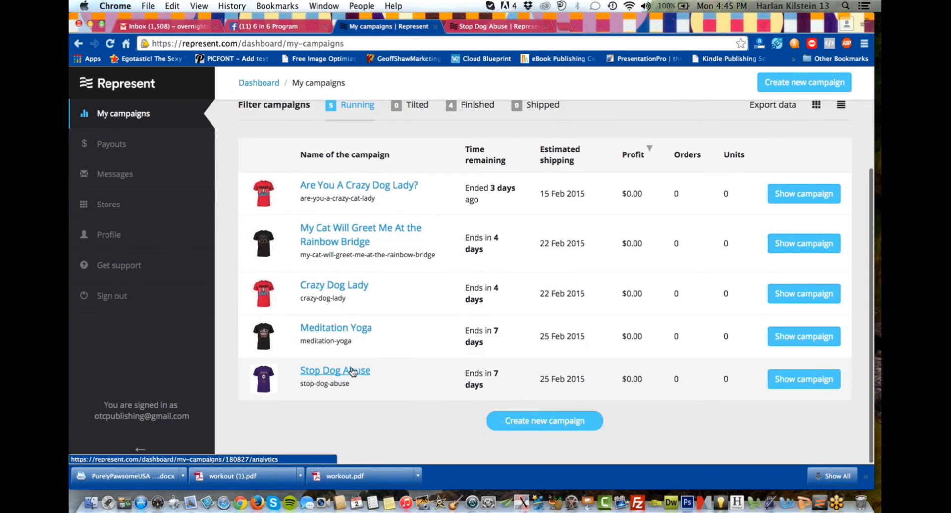
pyautogui.click(352, 371)
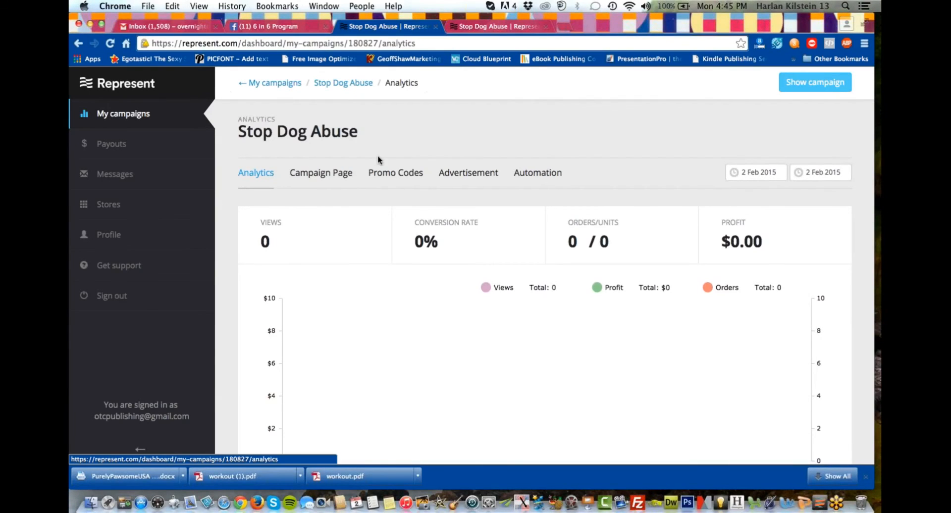
# Create a new UTM campaign named dogabuse for Stop Dog Abuse and copy its generated URL.
pyautogui.scroll(-1, 378, 161)
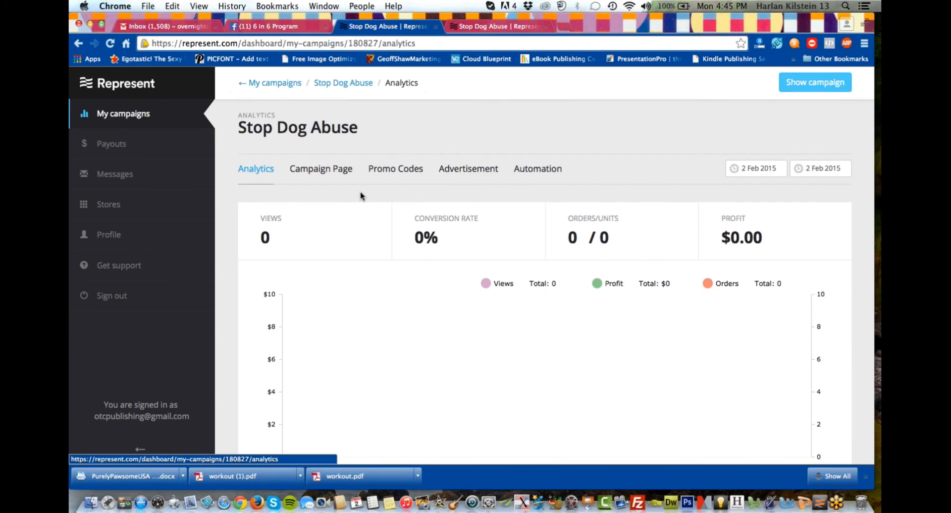
pyautogui.scroll(-1, 361, 197)
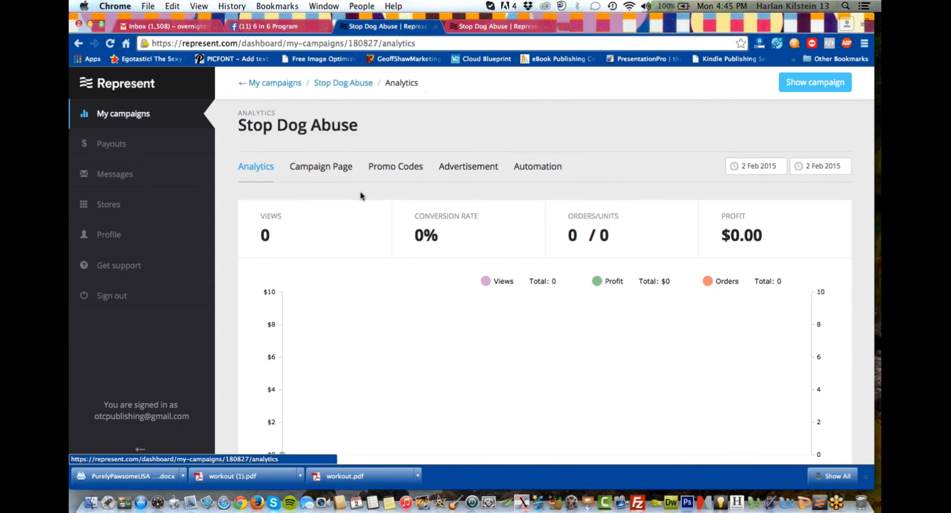
pyautogui.scroll(-1, 361, 196)
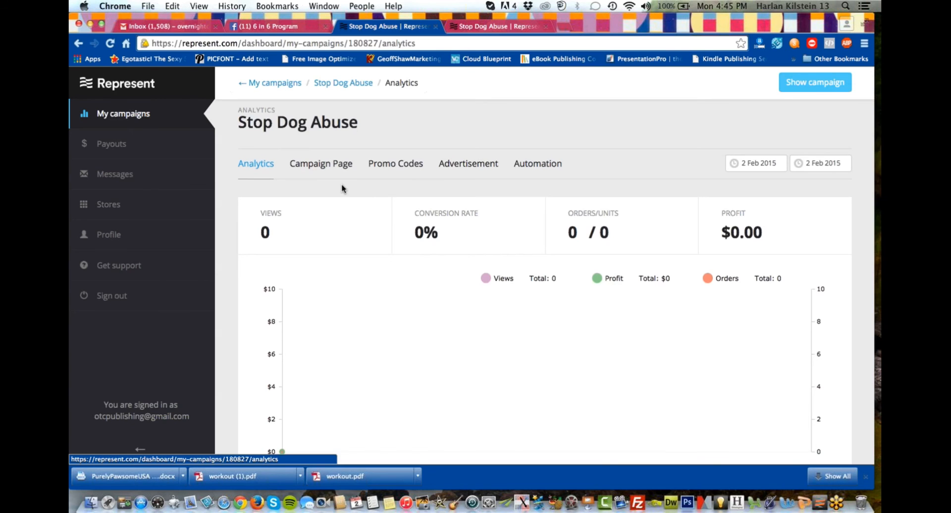
pyautogui.scroll(-10, 342, 188)
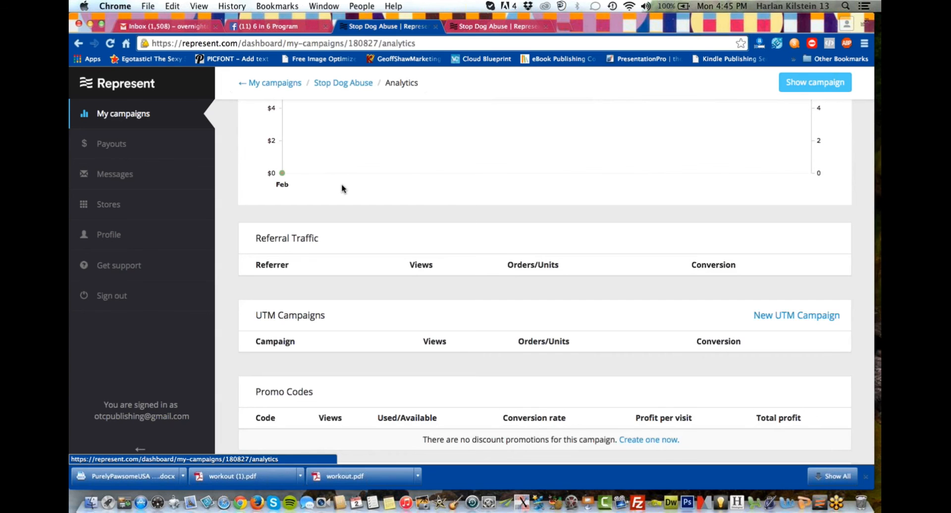
pyautogui.click(800, 315)
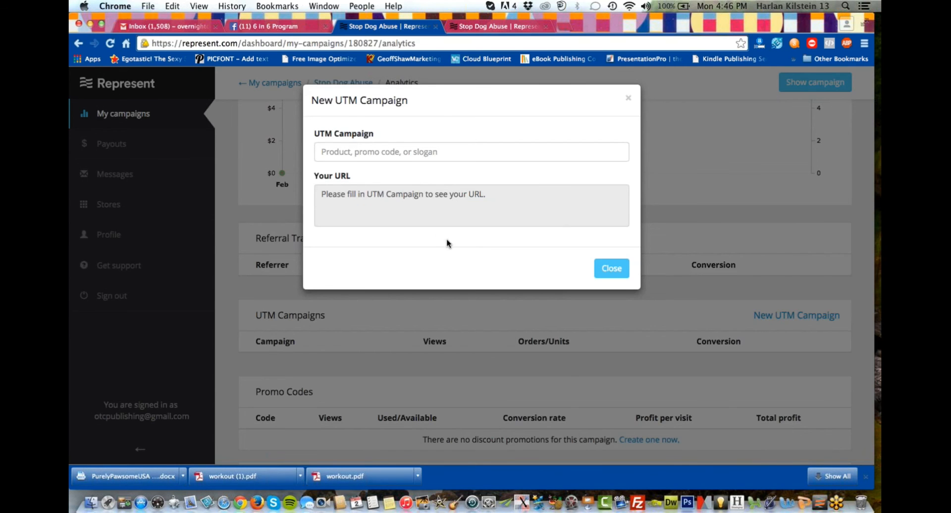
pyautogui.click(342, 153)
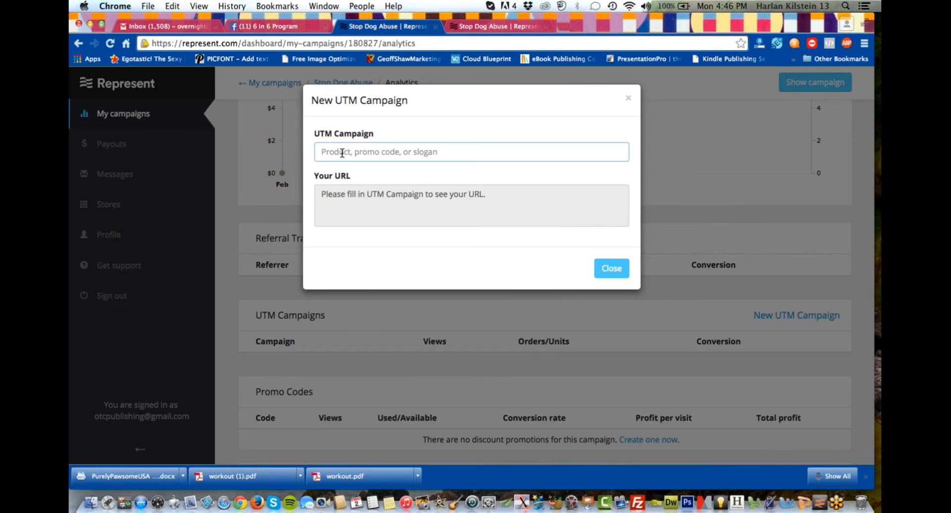
pyautogui.write('dog')
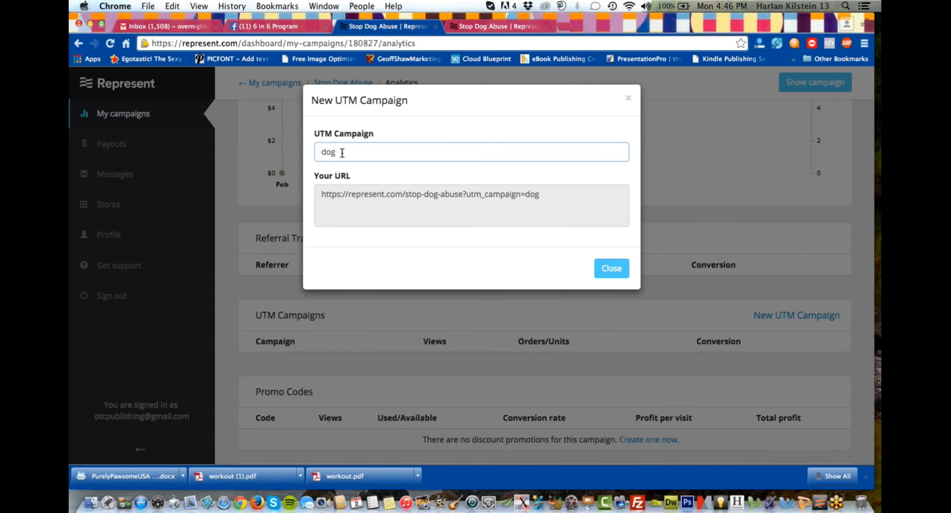
pyautogui.write('abuse')
pyautogui.moveTo(561, 195); pyautogui.dragTo(444, 192)
pyautogui.press('super+c')
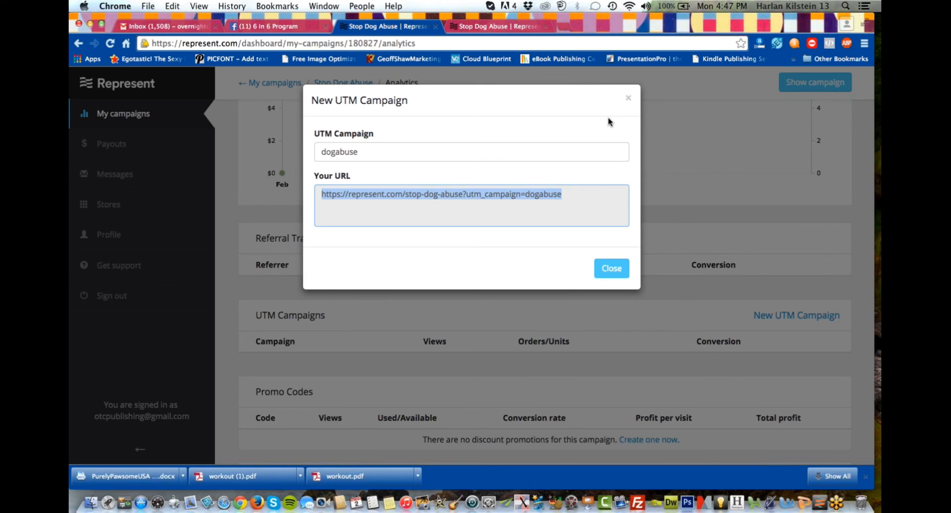
# Switch to Facebook and open The Dogington Post page.
pyautogui.click(312, 26)
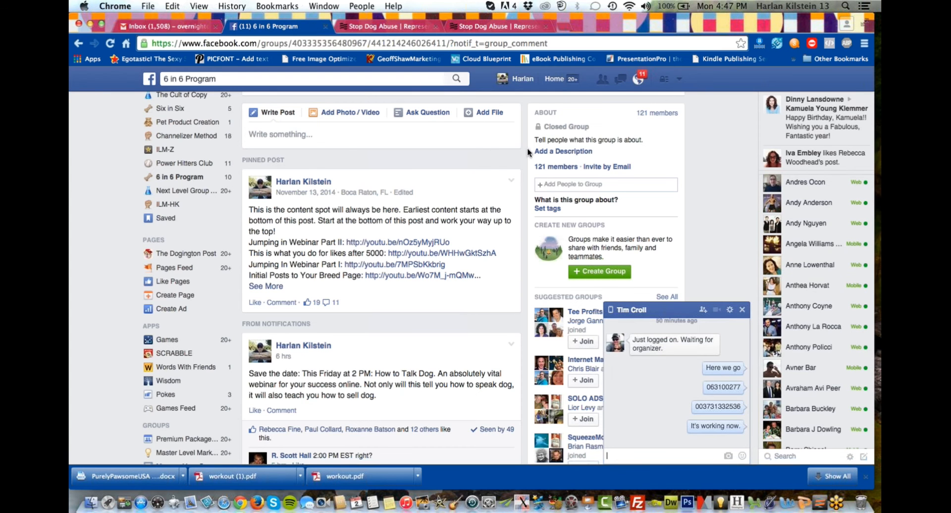
pyautogui.click(190, 255)
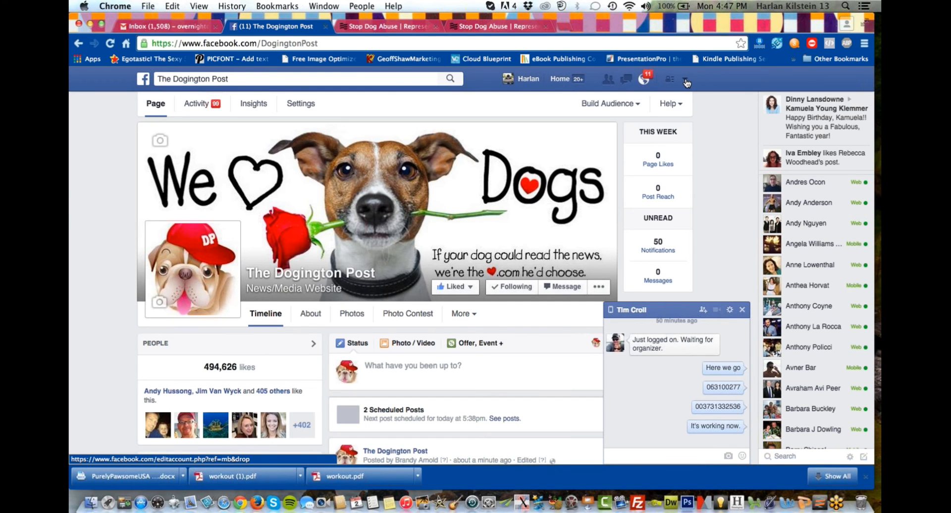
pyautogui.click(686, 80)
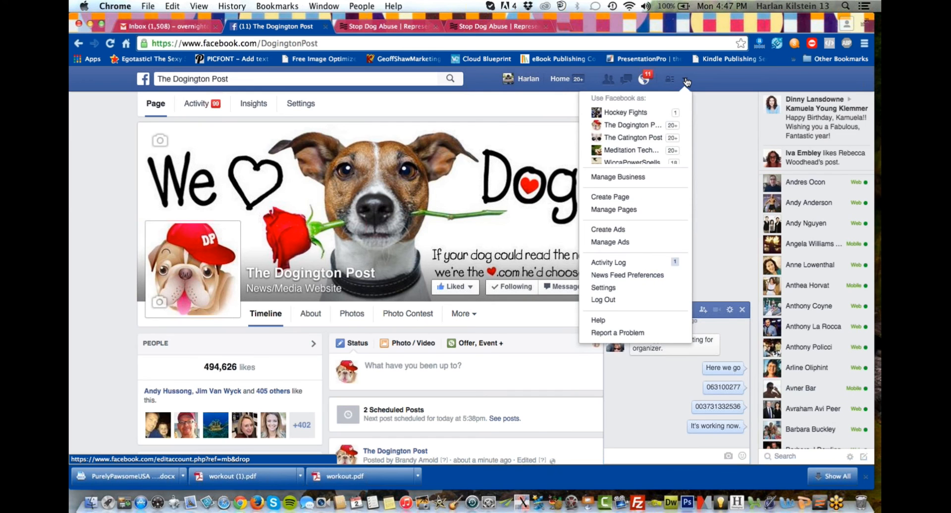
pyautogui.click(728, 194)
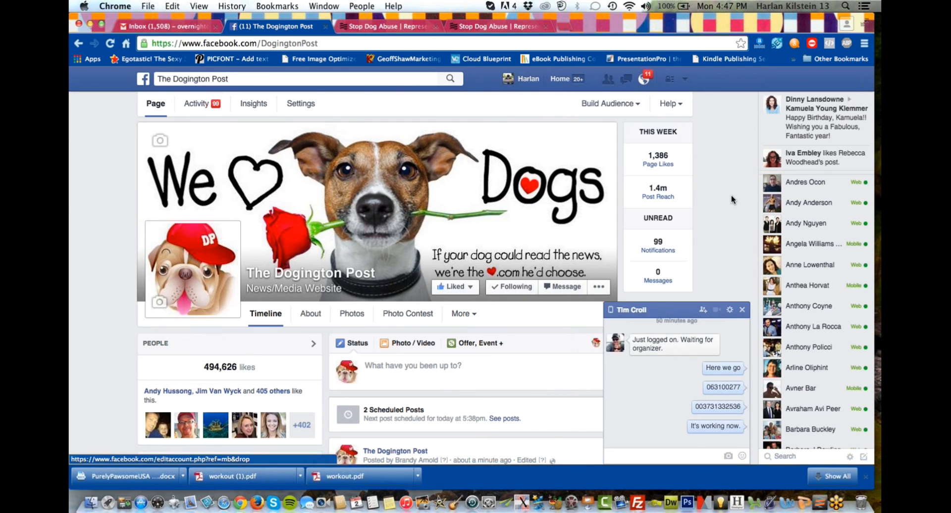
pyautogui.click(433, 366)
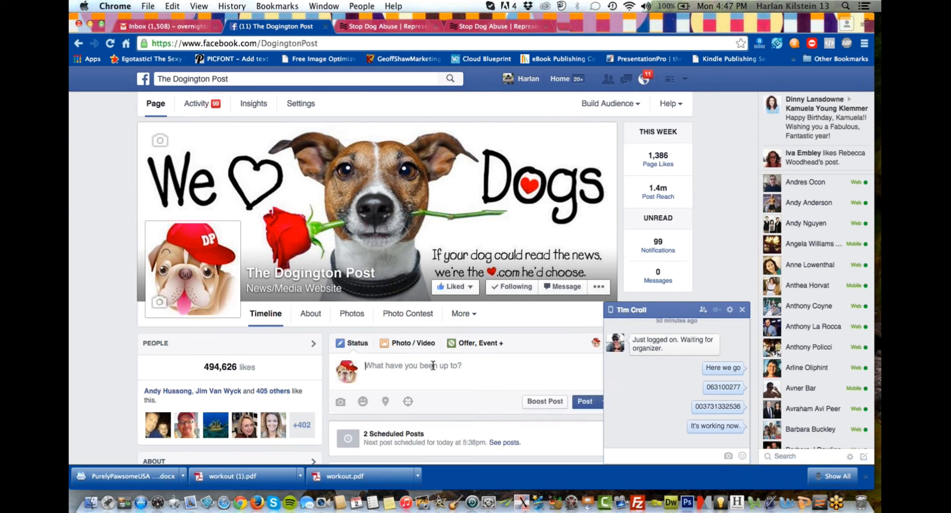
pyautogui.press('super+v')
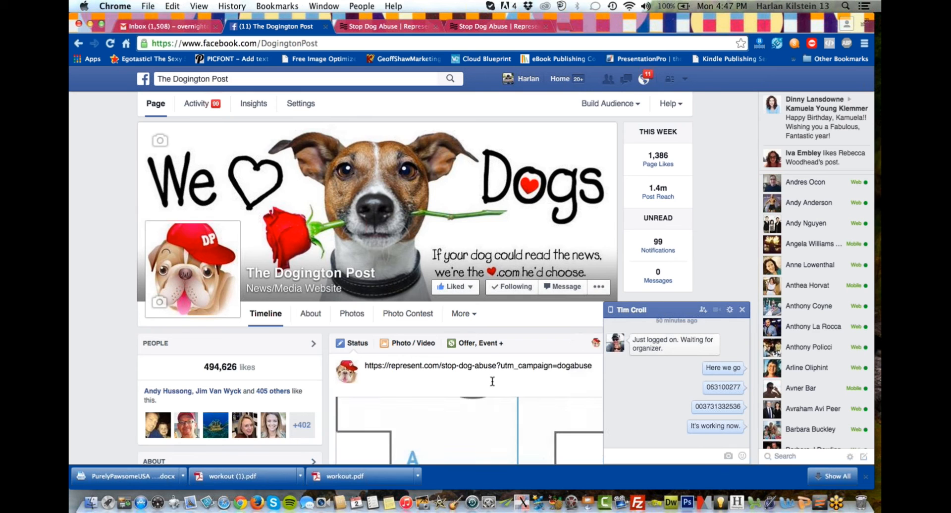
pyautogui.scroll(-5, 501, 384)
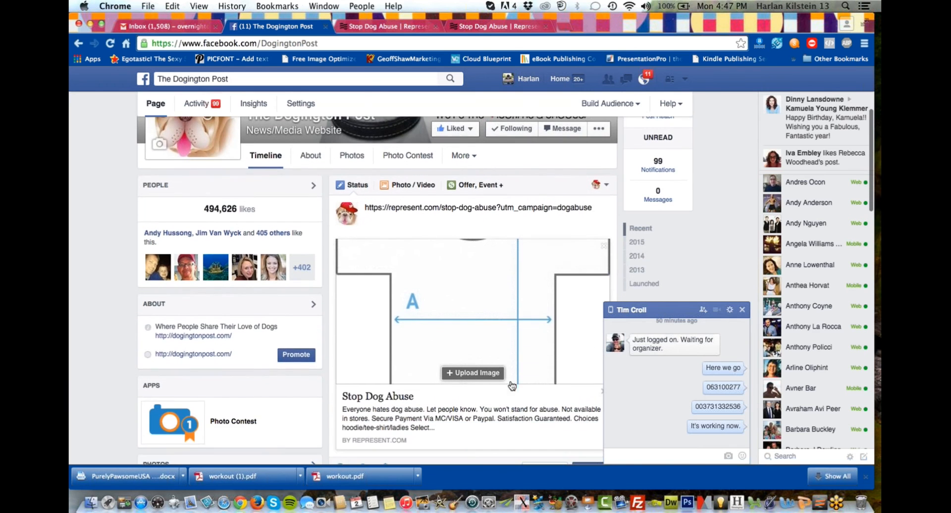
pyautogui.scroll(-1, 483, 408)
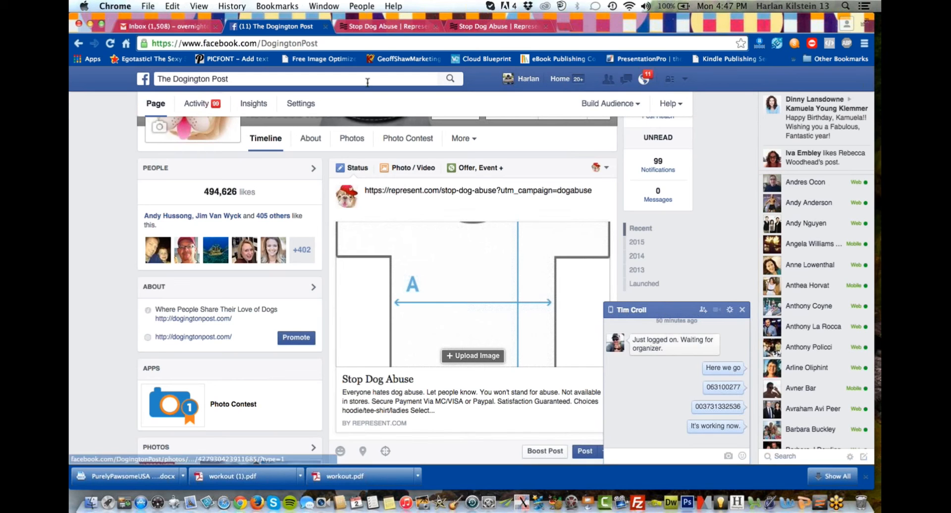
# Open the public Stop Dog Abuse sales page and reload it to load the shirt preview.
pyautogui.click(385, 27)
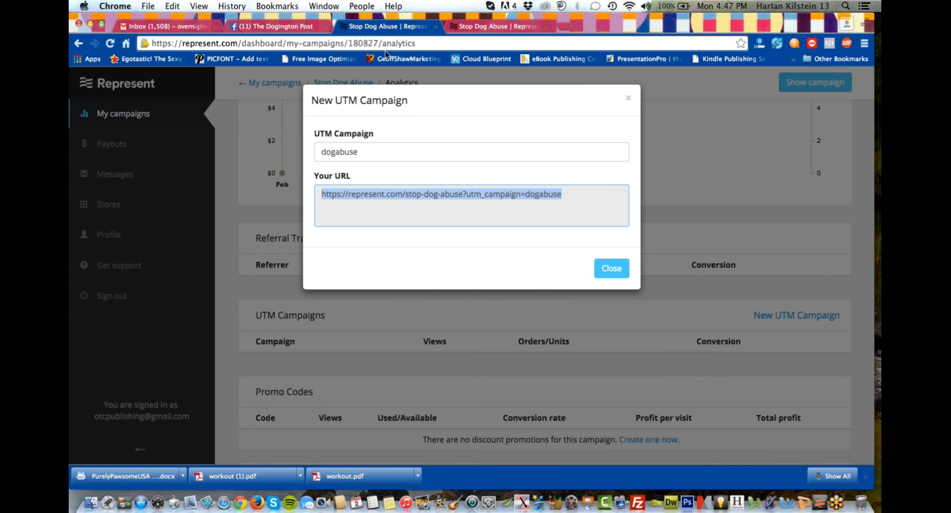
pyautogui.click(493, 25)
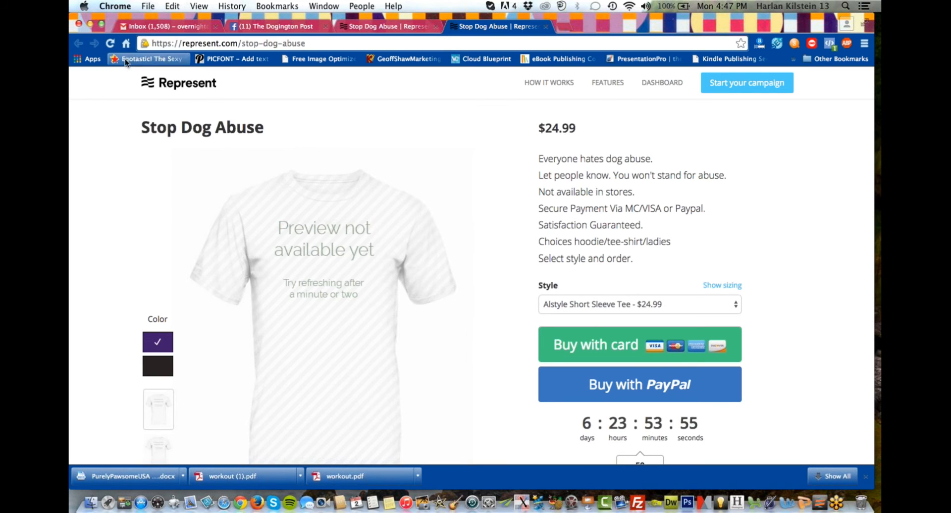
pyautogui.click(111, 45)
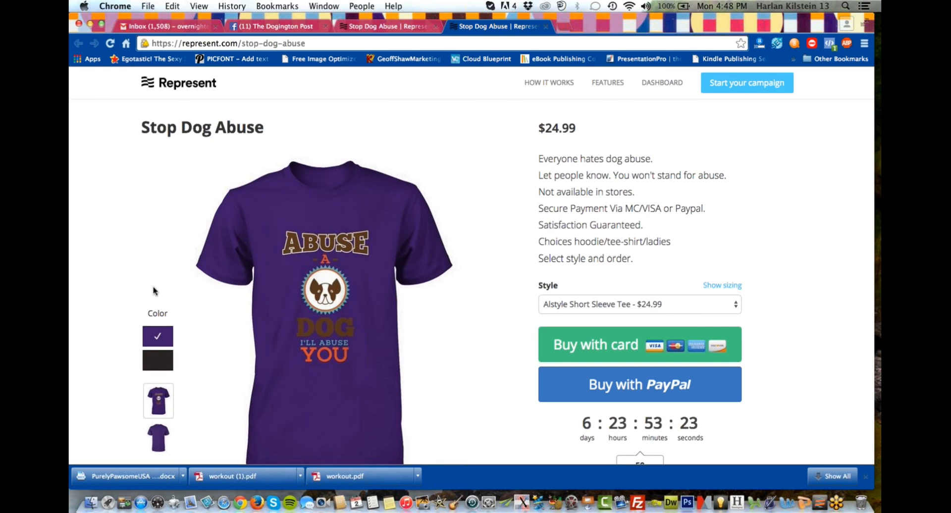
pyautogui.scroll(-3, 164, 277)
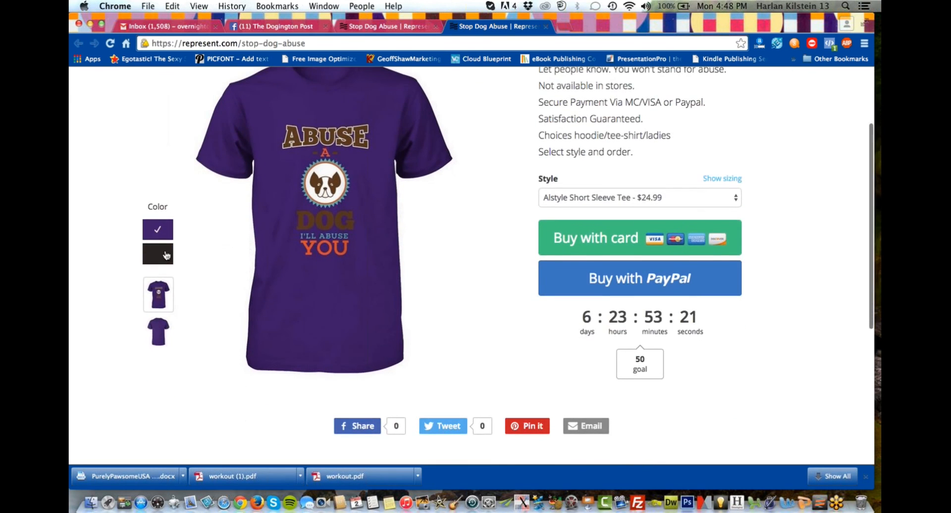
pyautogui.scroll(2, 166, 260)
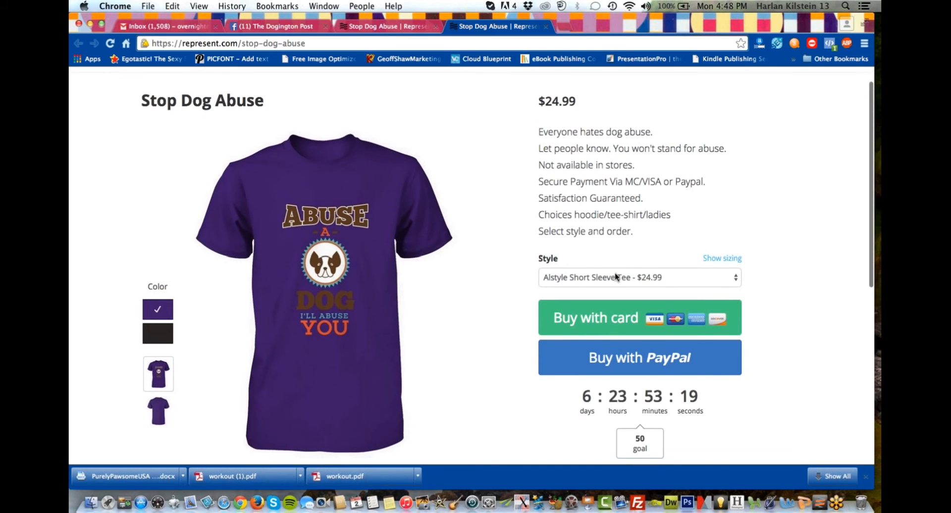
# Set the displayed style on the Stop Dog Abuse page to Gildan Pullover Hoodie - $39.99.
pyautogui.click(615, 276)
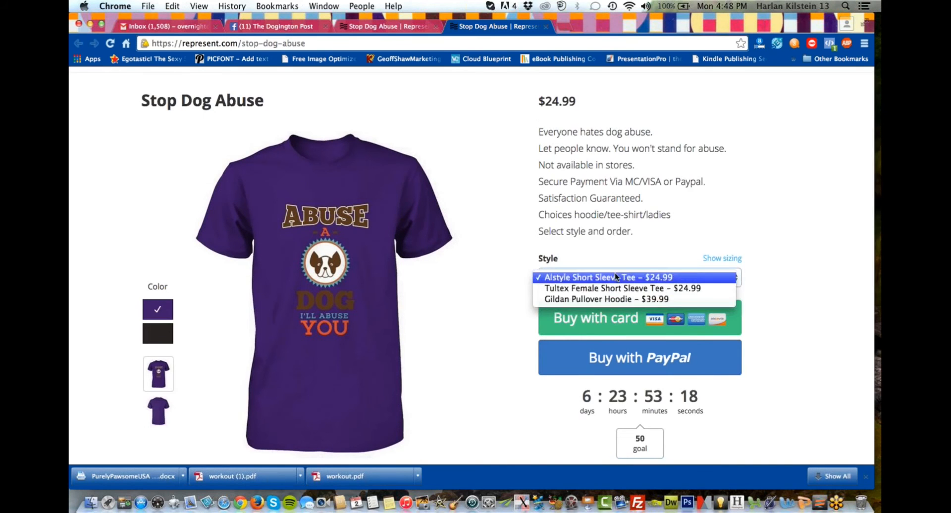
pyautogui.click(614, 298)
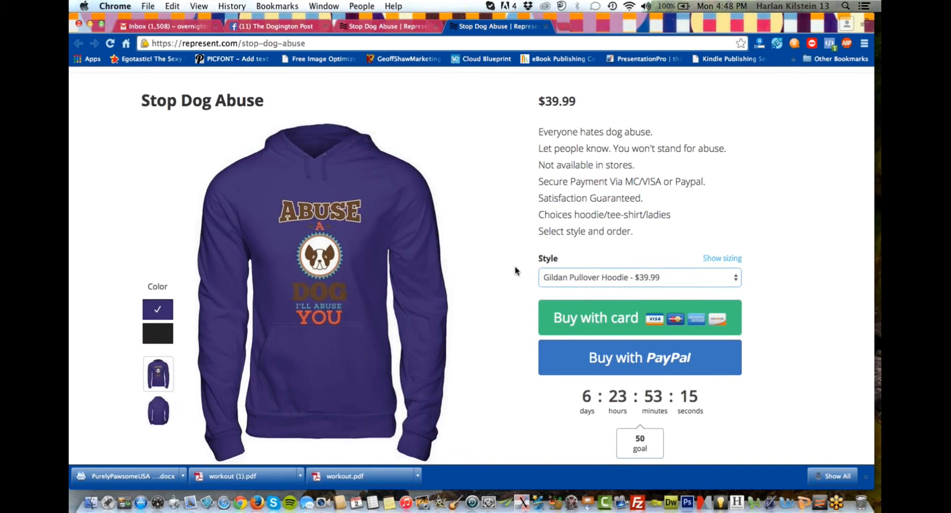
pyautogui.scroll(-2, 515, 271)
pyautogui.scroll(1, 515, 270)
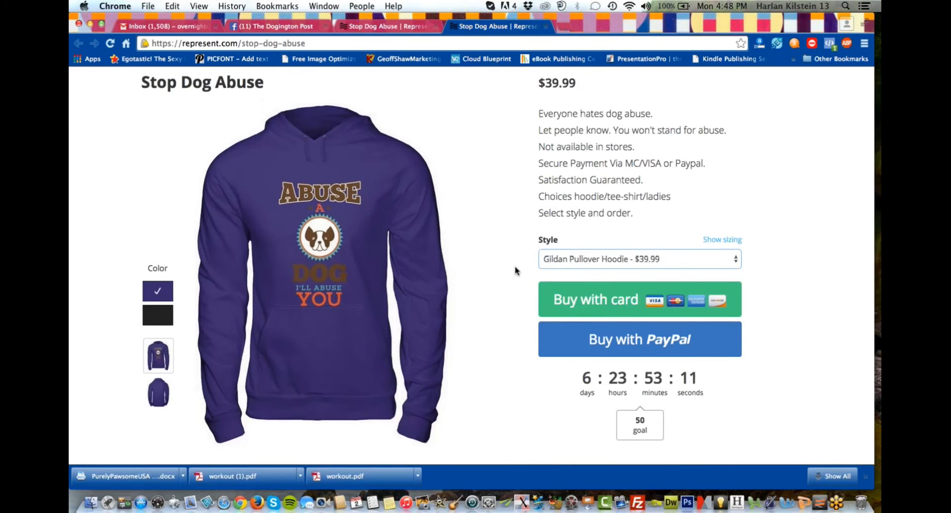
# Capture a selection of about 470 by 600 pixels around the purple hoodie with Snapz Pro X as a .jpg on the Desktop.
pyautogui.press('super+shift+3')
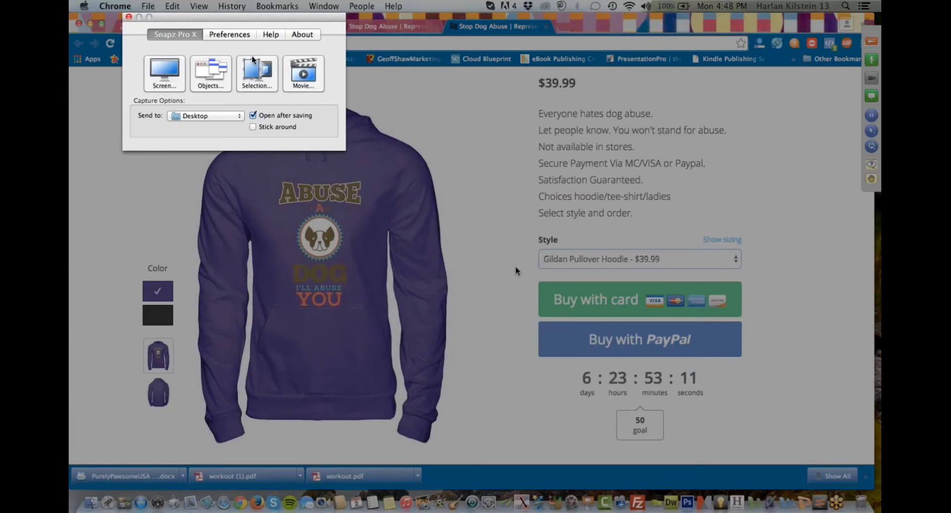
pyautogui.click(255, 71)
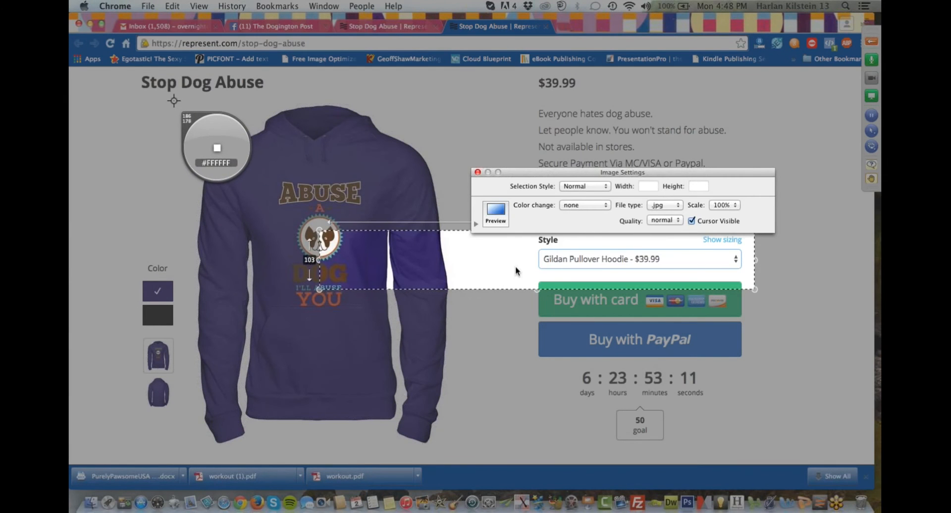
pyautogui.moveTo(173, 95); pyautogui.dragTo(467, 445)
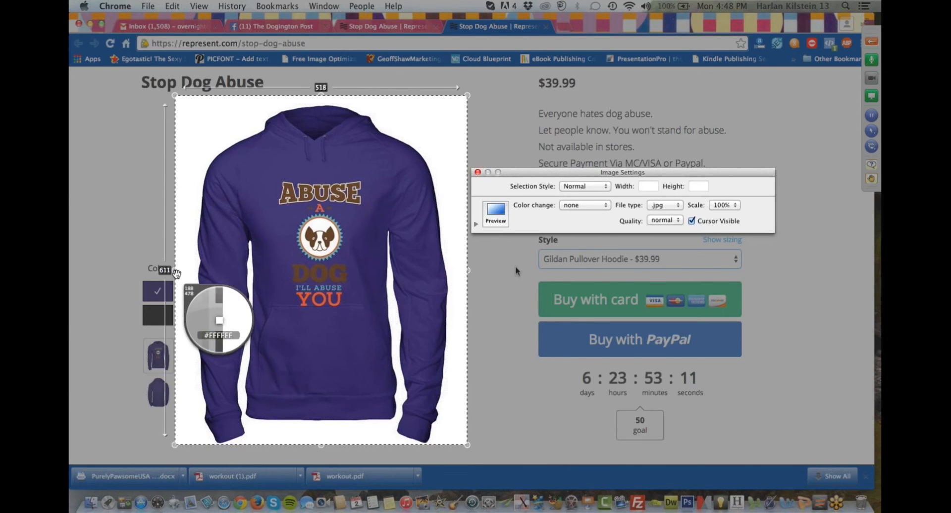
pyautogui.moveTo(174, 273); pyautogui.dragTo(184, 277)
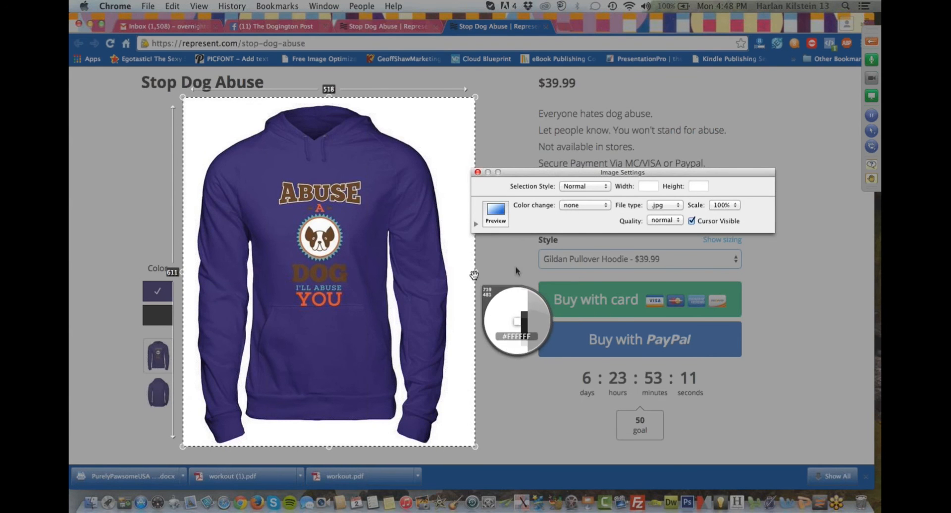
pyautogui.click(476, 275)
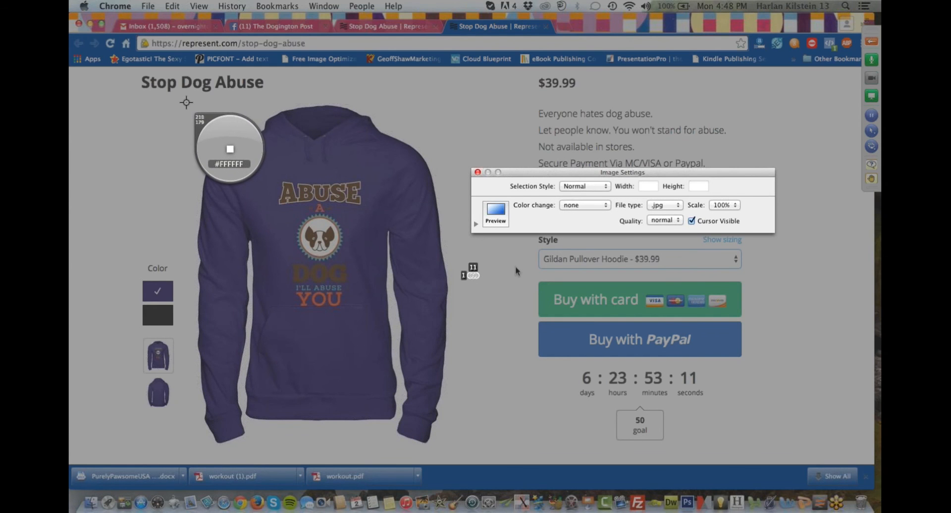
pyautogui.moveTo(188, 104); pyautogui.dragTo(452, 446)
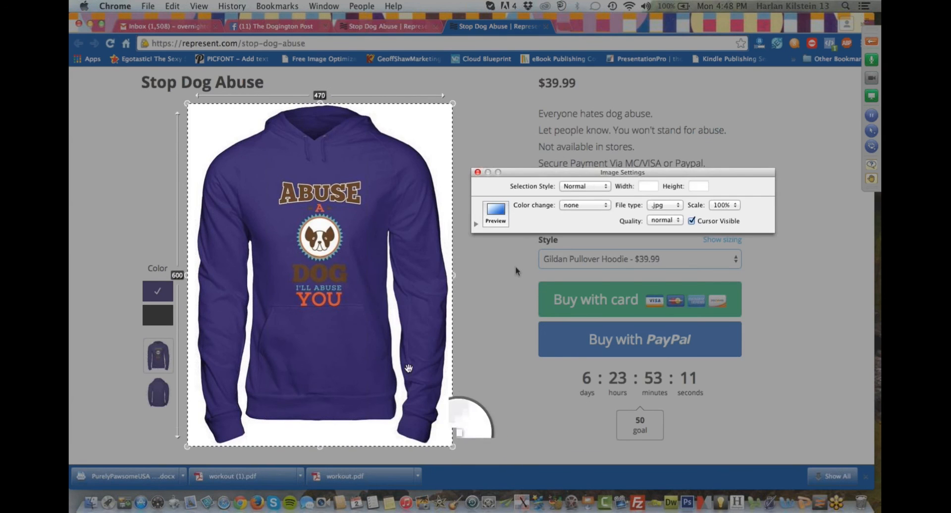
pyautogui.doubleClick(335, 286)
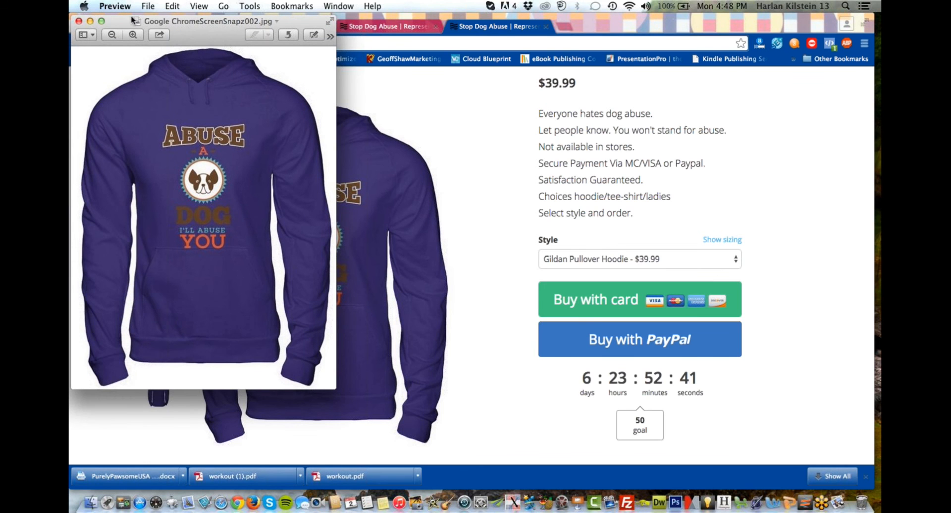
# Rename the captured hoodie image to dogabuse.jpg and close it.
pyautogui.click(163, 20)
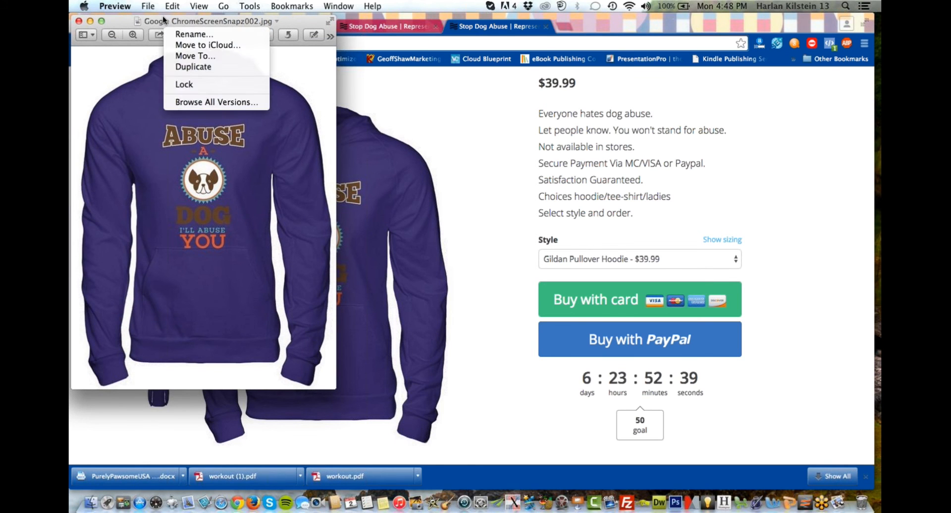
pyautogui.click(187, 33)
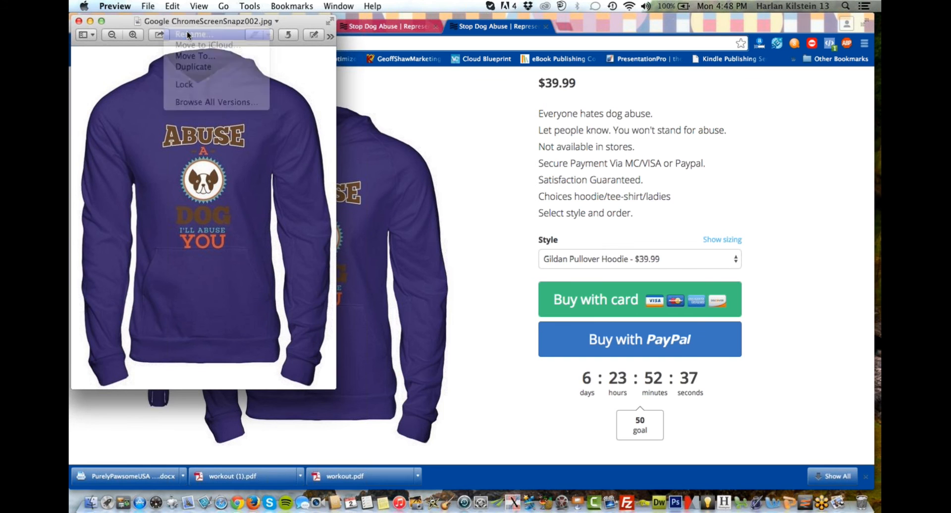
pyautogui.write('dog')
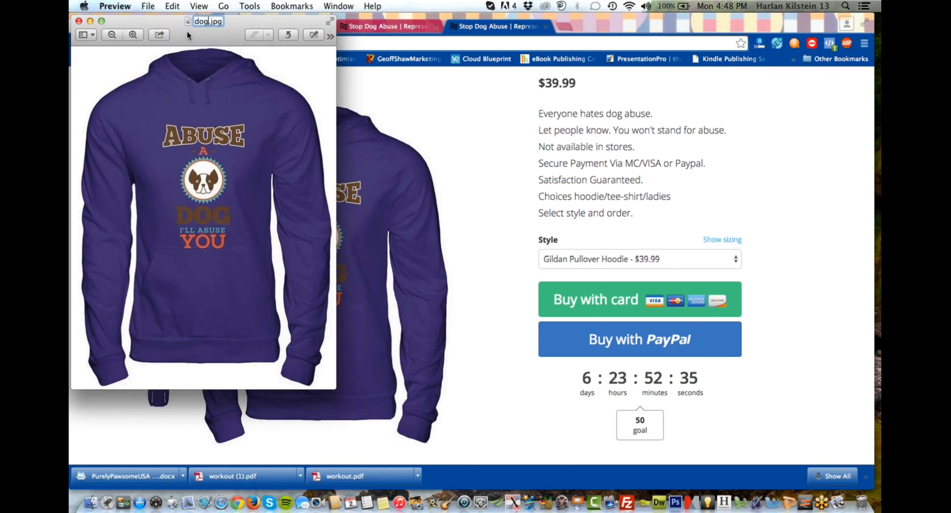
pyautogui.write('abuse')
pyautogui.press('Return')
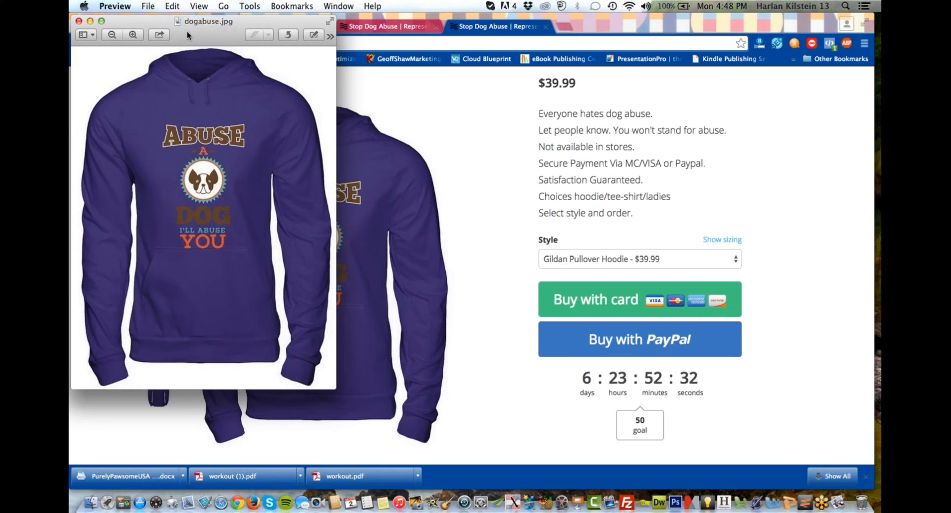
pyautogui.click(79, 20)
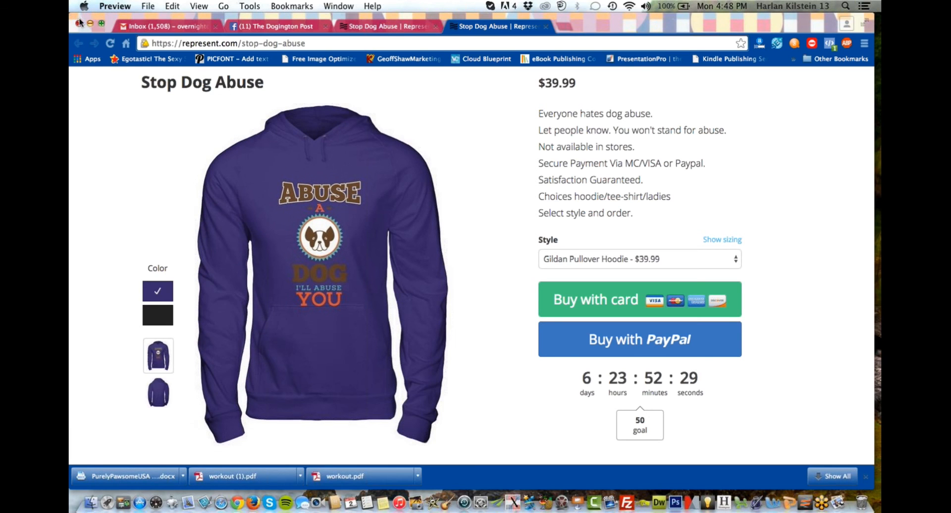
# Return to the Facebook post draft and upload dogabuse.jpg from the Desktop as the link preview image.
pyautogui.click(309, 28)
pyautogui.click(308, 28)
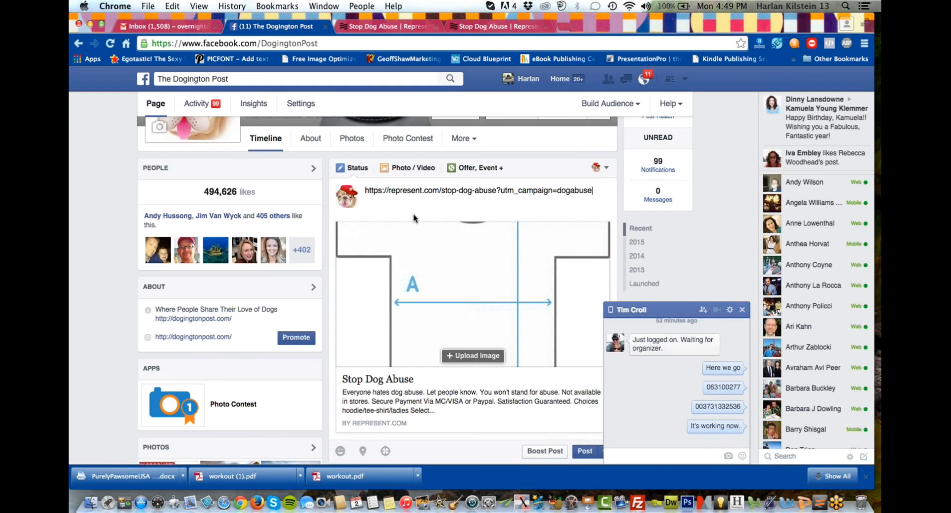
pyautogui.click(465, 357)
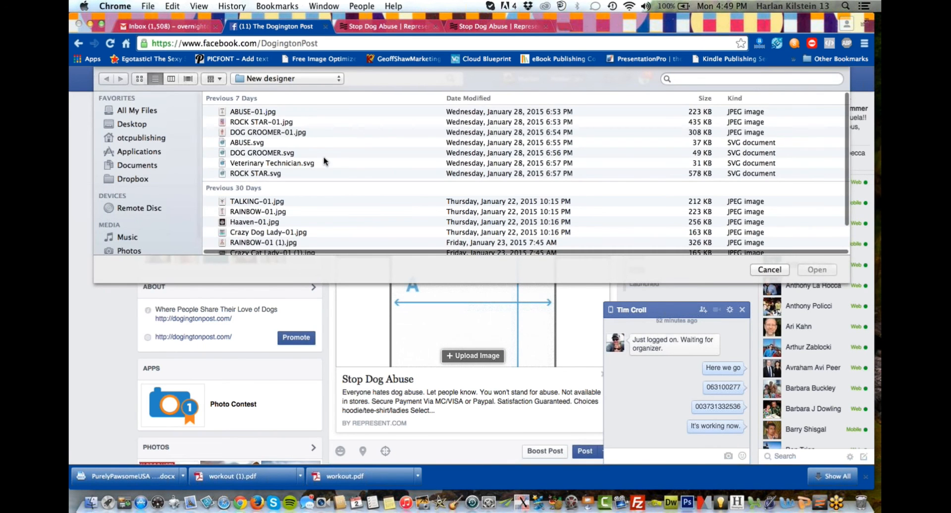
pyautogui.click(123, 122)
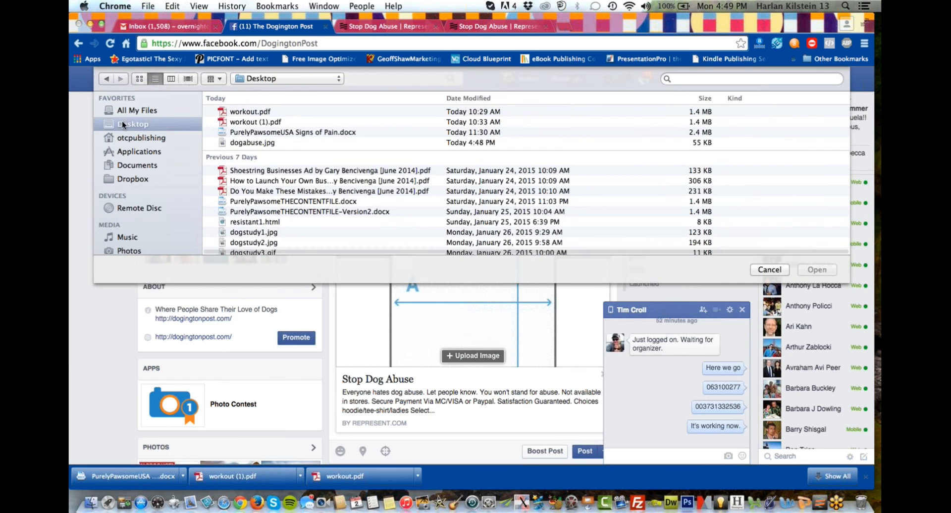
pyautogui.click(246, 143)
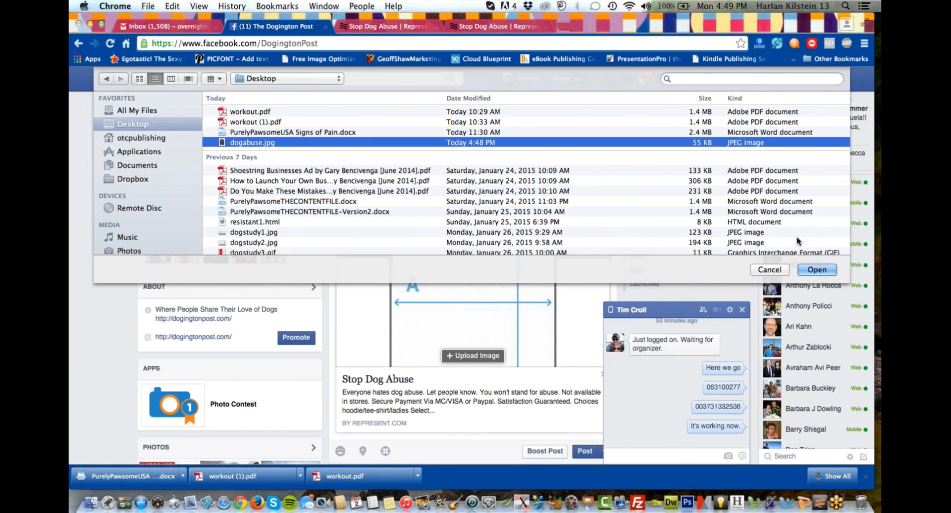
pyautogui.click(811, 268)
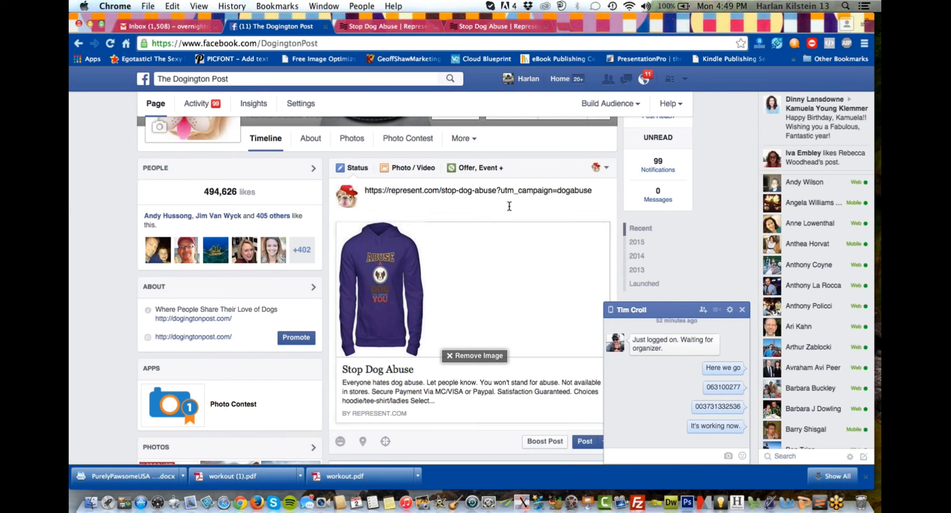
# Above the link, write "Hate dog abuse? Who doesn't. Let people know where you stand so we can stamp out dog abuse.".
pyautogui.click(366, 191)
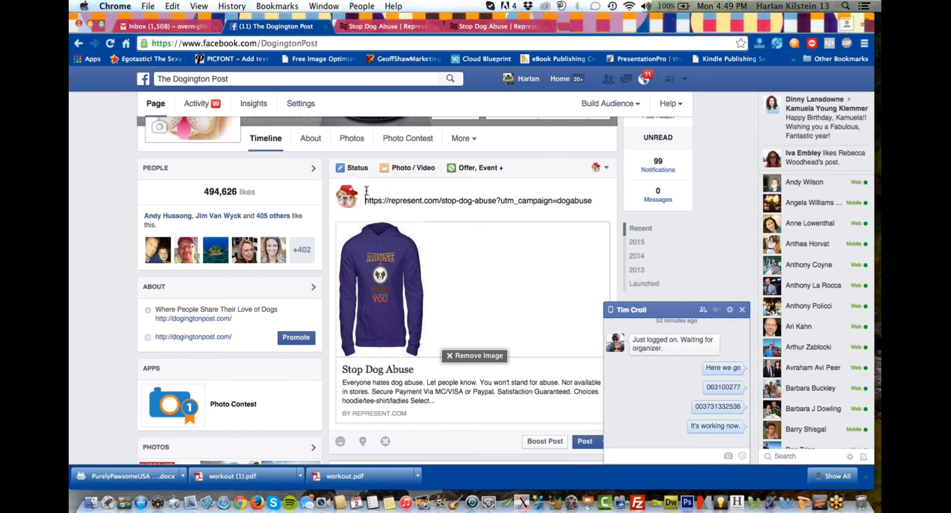
pyautogui.press('Return')
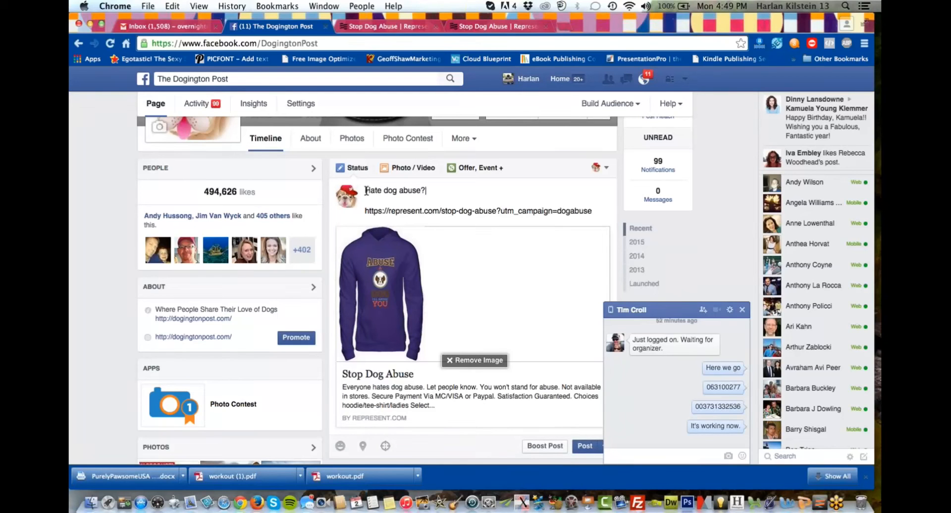
pyautogui.write('Hate dog abuse? Who doe')
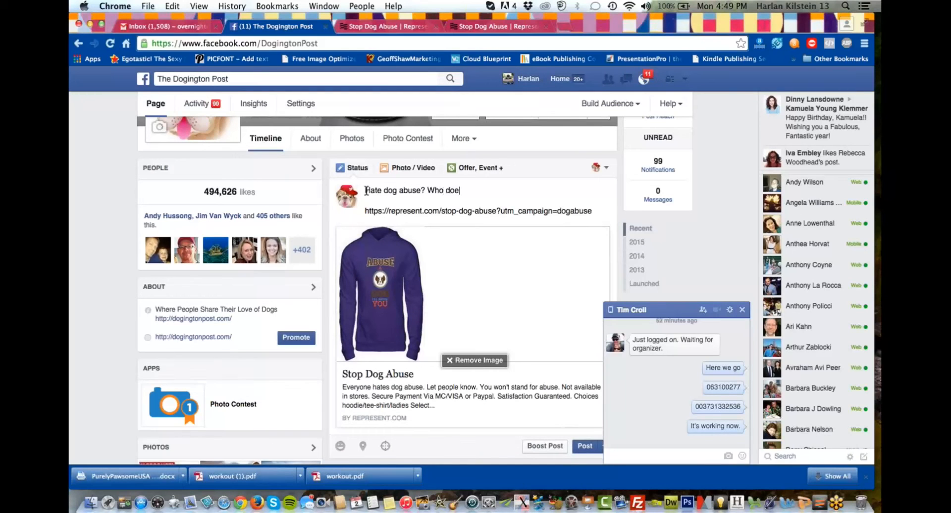
pyautogui.write("sn't. Let people kno")
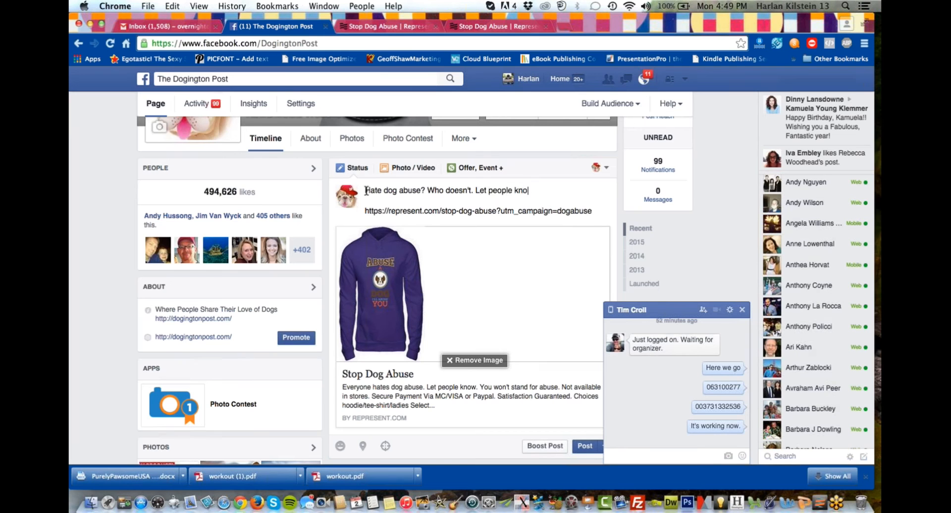
pyautogui.write('w where you stand so we can')
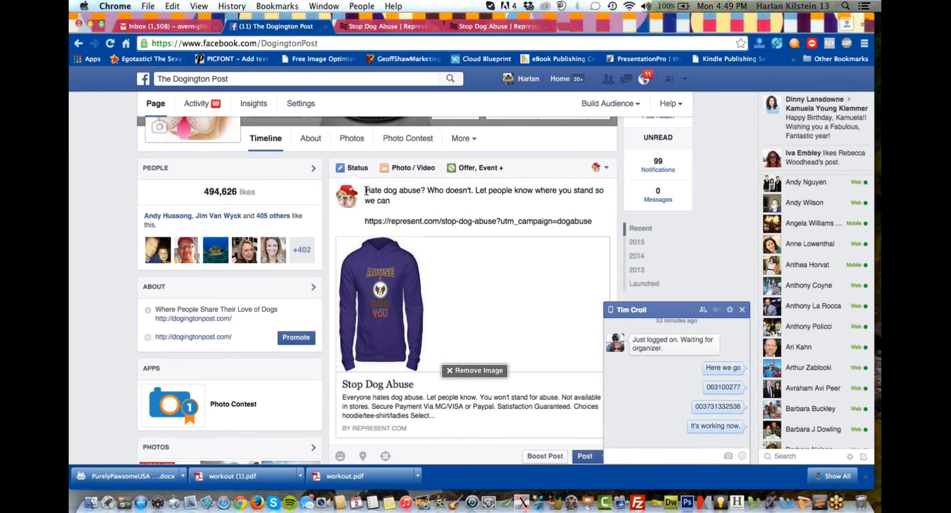
pyautogui.write(' stam')
pyautogui.write('p out dog abuse. Po')
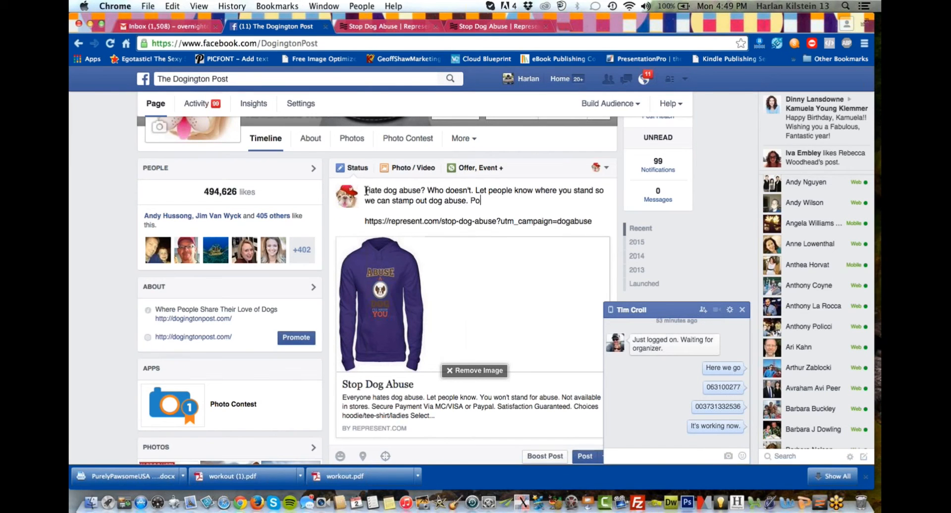
pyautogui.write('rtion of the proceeds of this ')
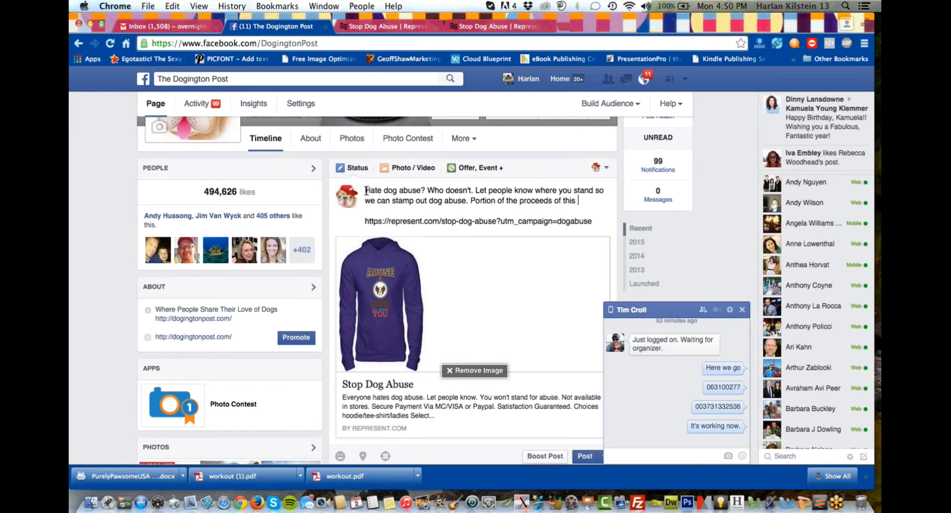
pyautogui.write('shirt will go to loc')
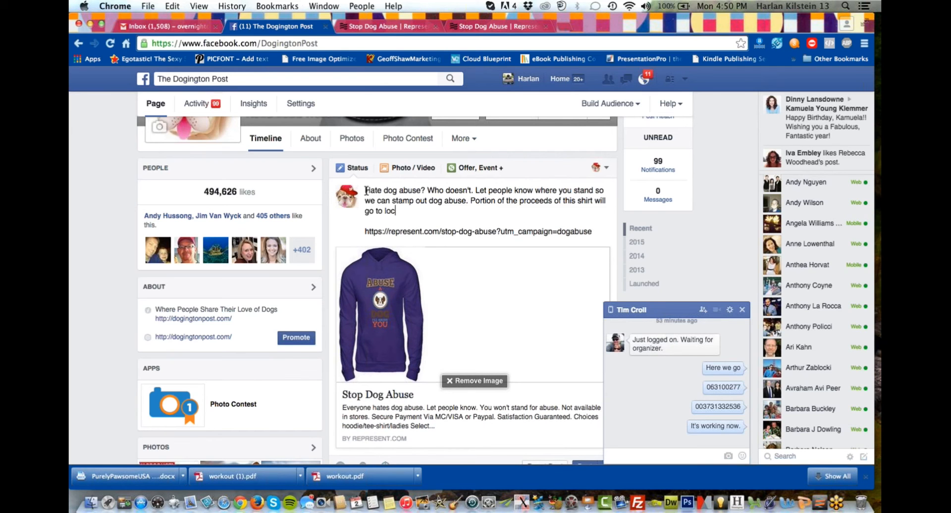
pyautogui.write('al dog rescue.')
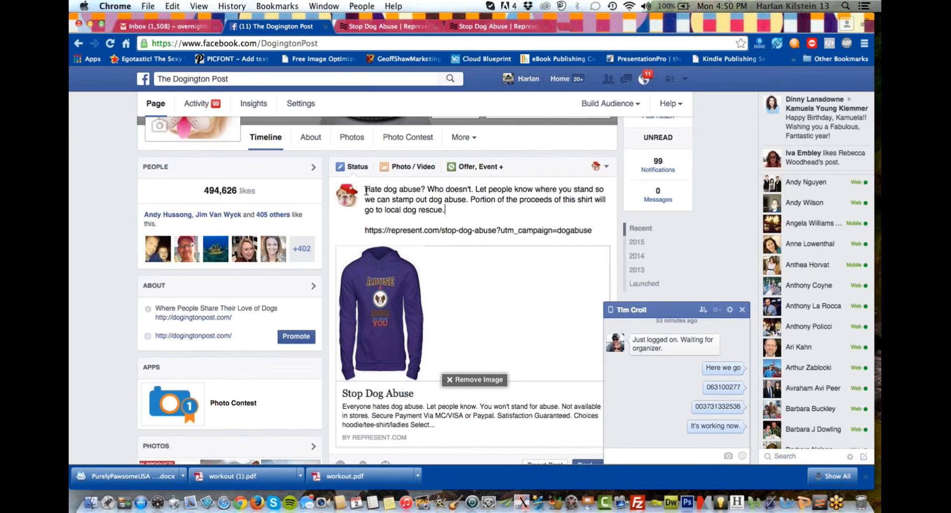
# Add the sentence "Portion of the proceeds of this shirt will go to local dog rescue." to the post text.
pyautogui.scroll(-3, 367, 193)
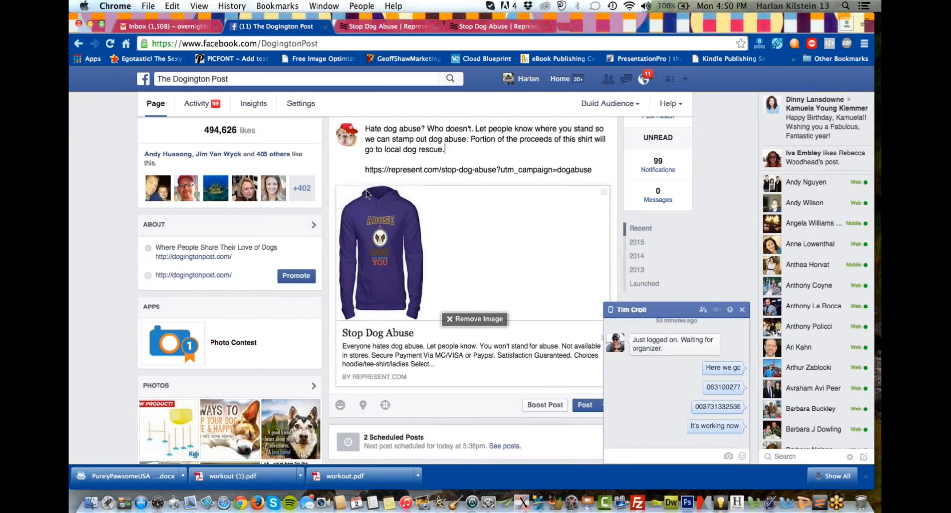
# Add a new line to the post text reading "Available in men and women's tees as well.".
pyautogui.press('Return')
pyautogui.write('A')
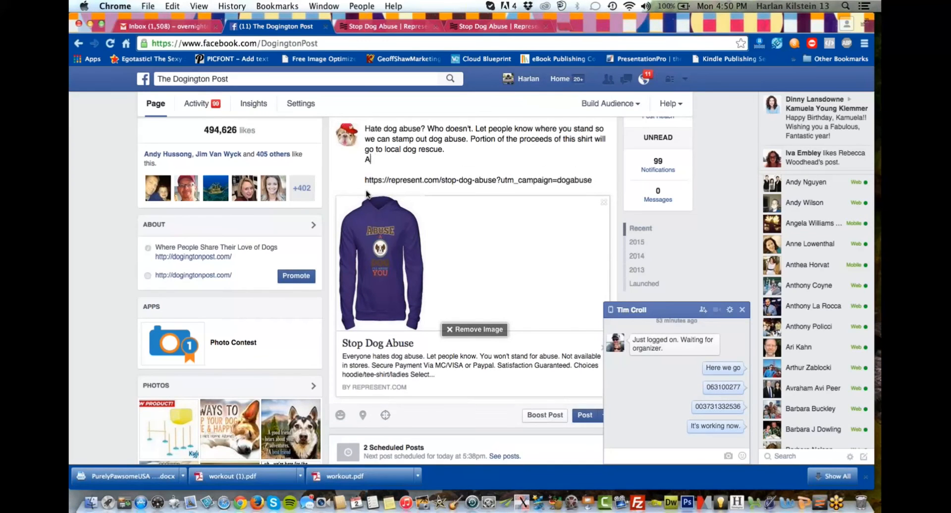
pyautogui.write('bvailabl')
pyautogui.write('e in tee')
pyautogui.press('BackSpace')
pyautogui.press('BackSpace')
pyautogui.write("men and women's te")
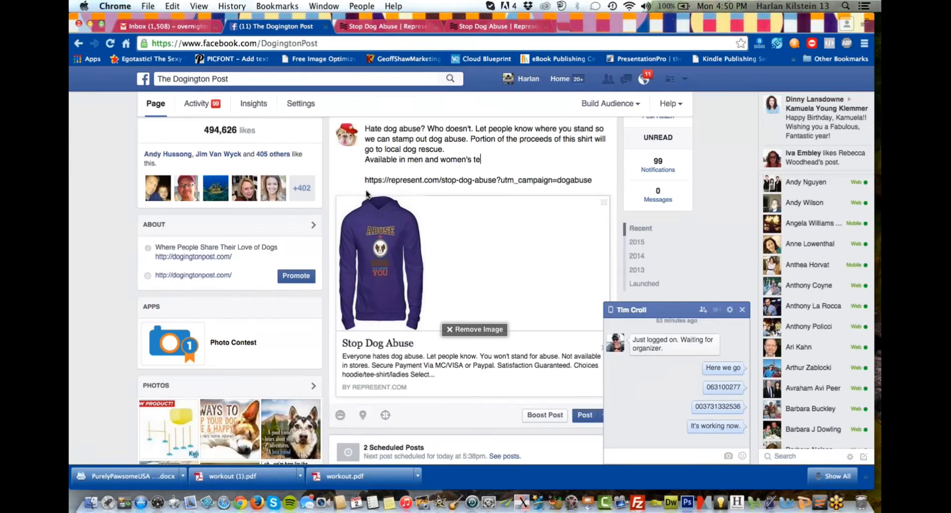
pyautogui.write('es as well.')
# Add the call-to-action line "Click picture to order" to the post text above the link.
pyautogui.press('Return')
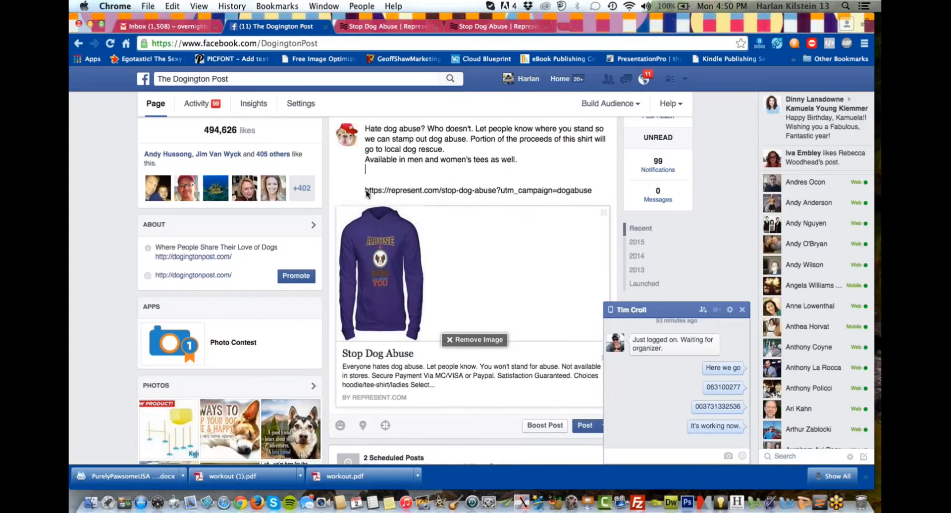
pyautogui.write('Click picture to order')
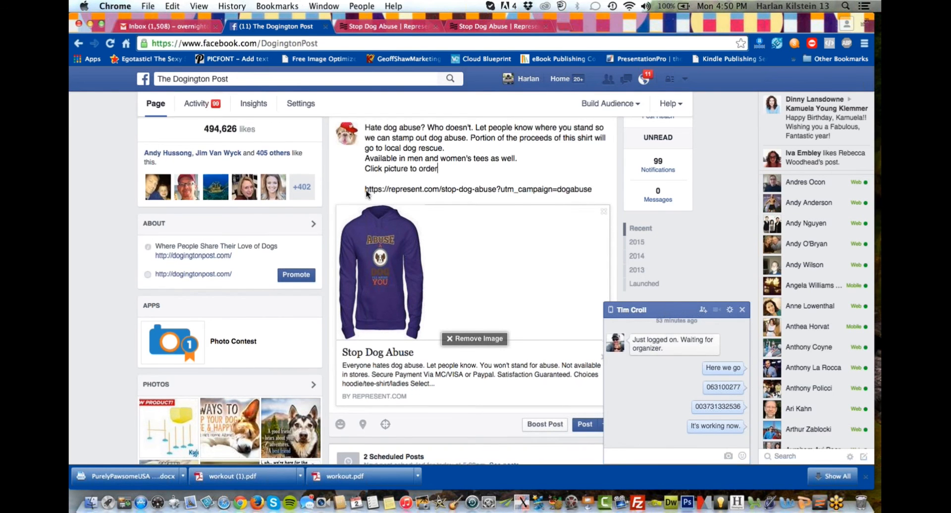
# Review the drafted text and link preview, and publish the post to The Dogington Post page.
pyautogui.scroll(-4, 366, 193)
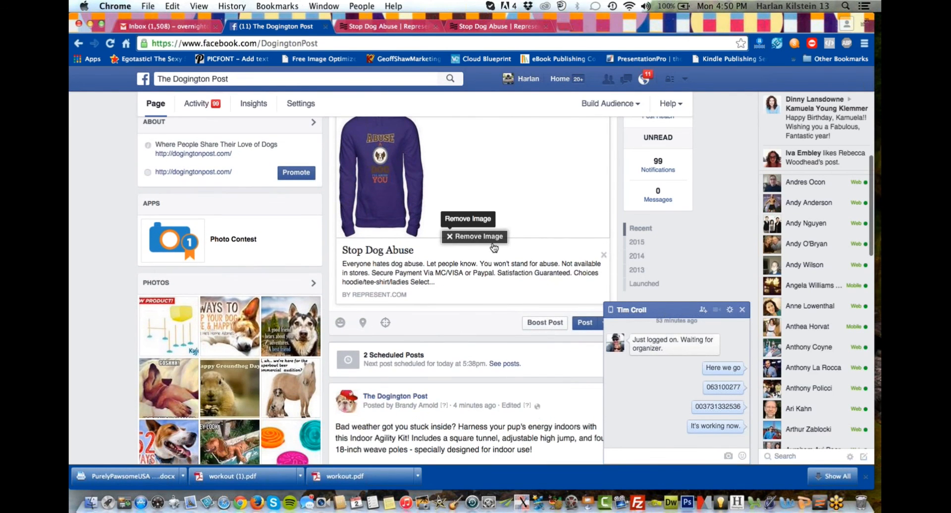
pyautogui.scroll(4, 493, 242)
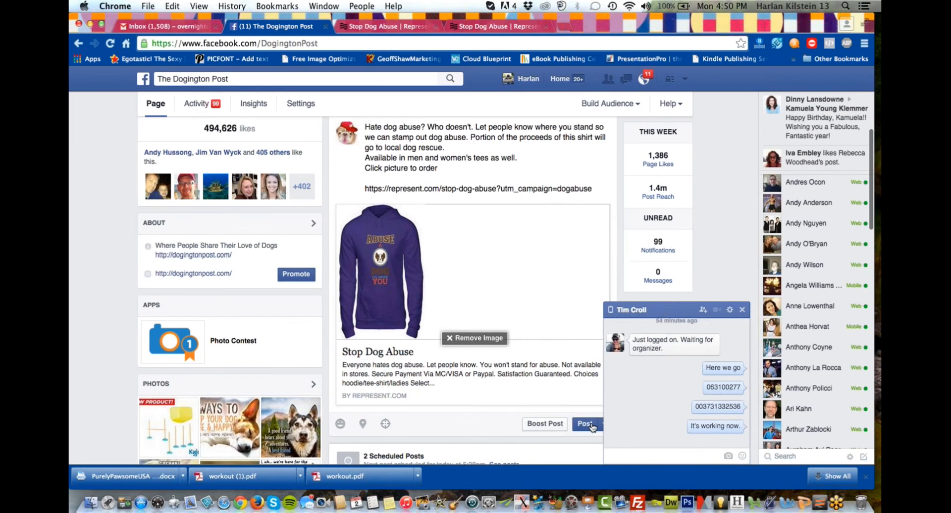
pyautogui.click(592, 428)
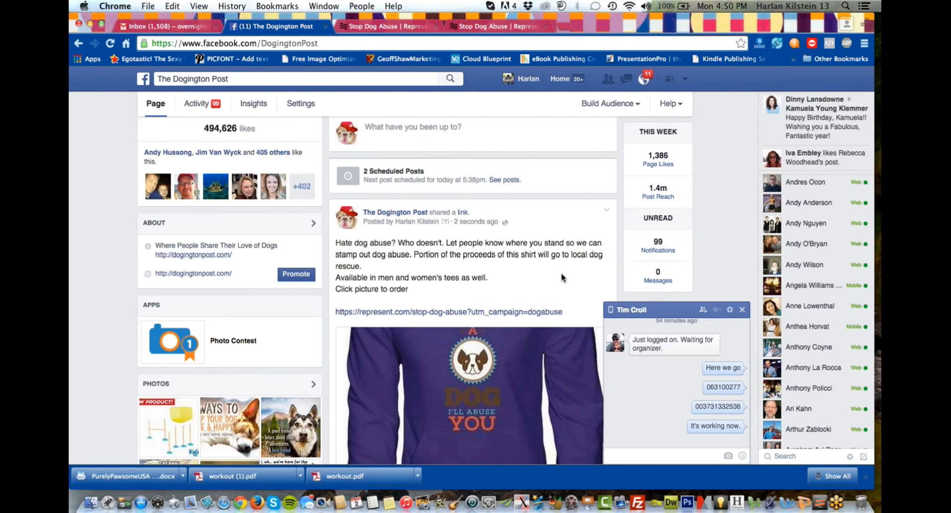
# Check the published post's hoodie preview and close the chat window covering part of it.
pyautogui.scroll(-3, 553, 272)
pyautogui.scroll(-2, 553, 272)
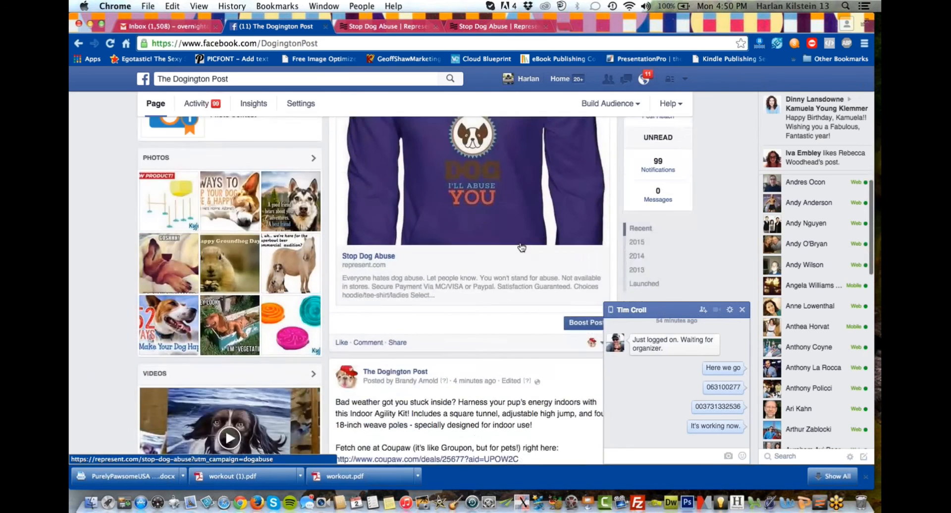
pyautogui.scroll(4, 526, 252)
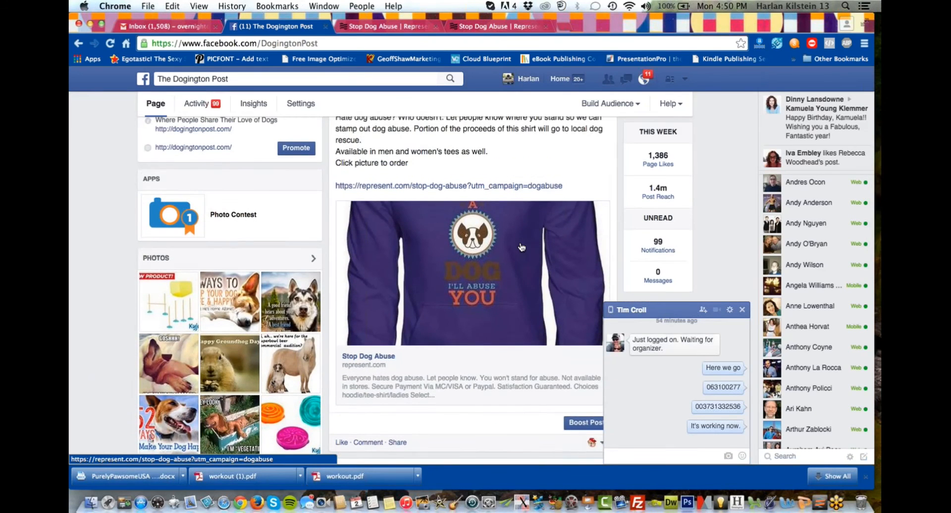
pyautogui.click(743, 310)
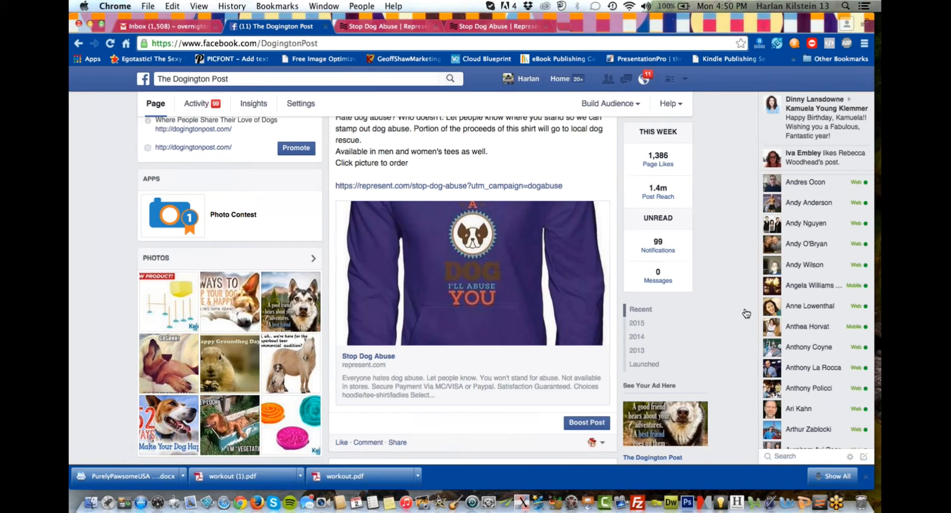
# Examine the published dog abuse post on the page timeline, including its text, tracked link and hoodie image.
pyautogui.scroll(4, 745, 314)
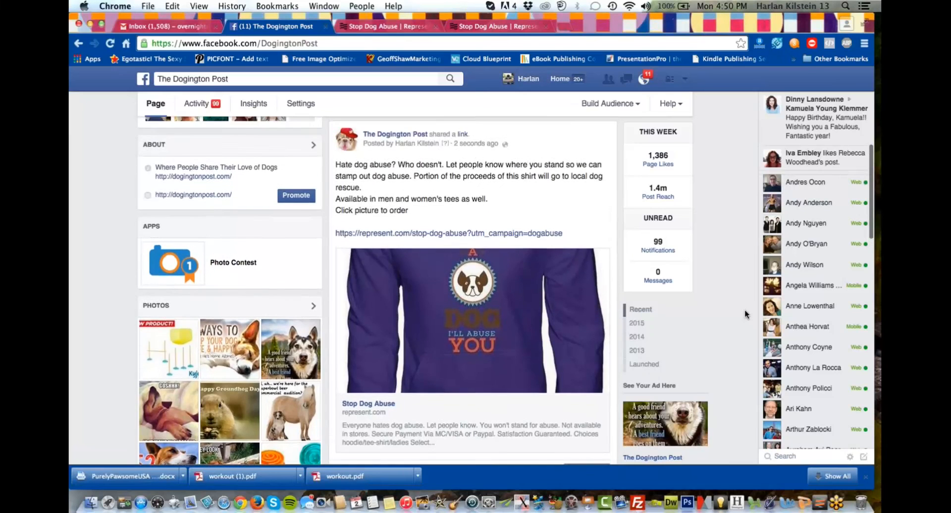
pyautogui.scroll(2, 746, 314)
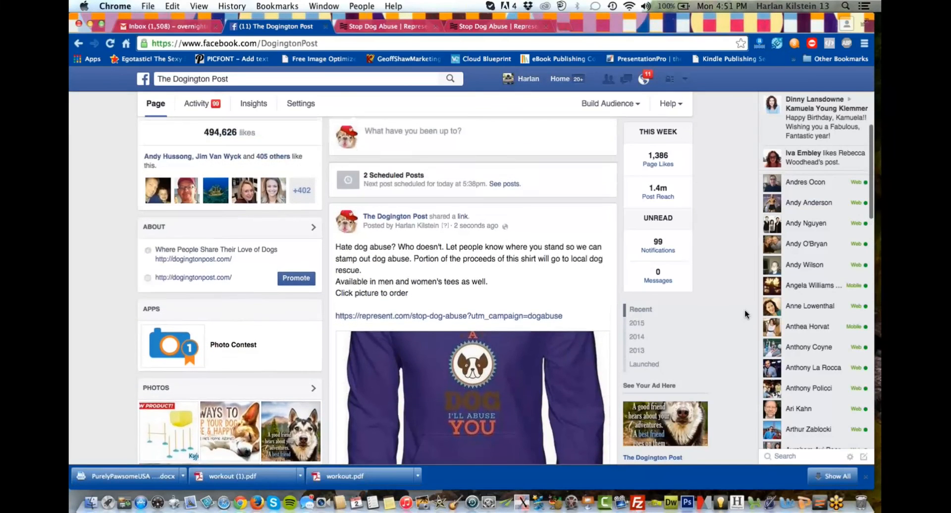
pyautogui.scroll(1, 746, 315)
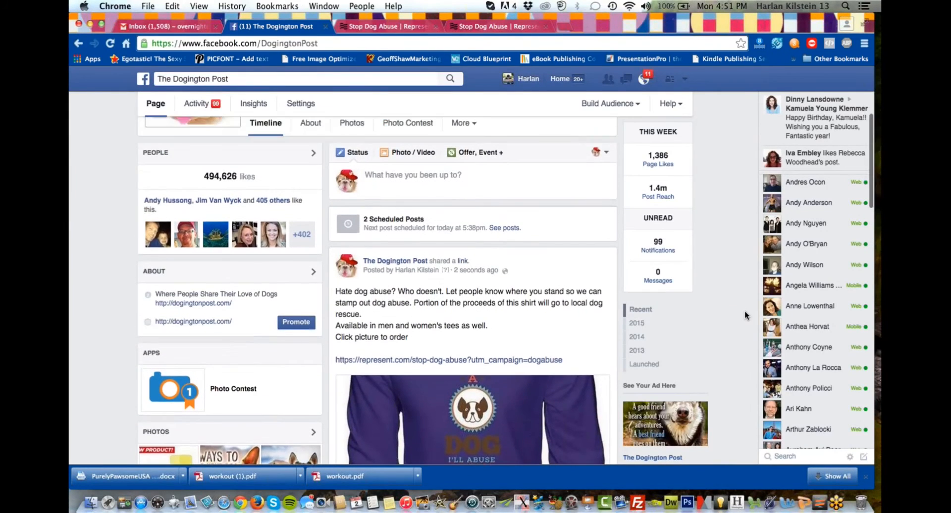
pyautogui.scroll(-3, 745, 310)
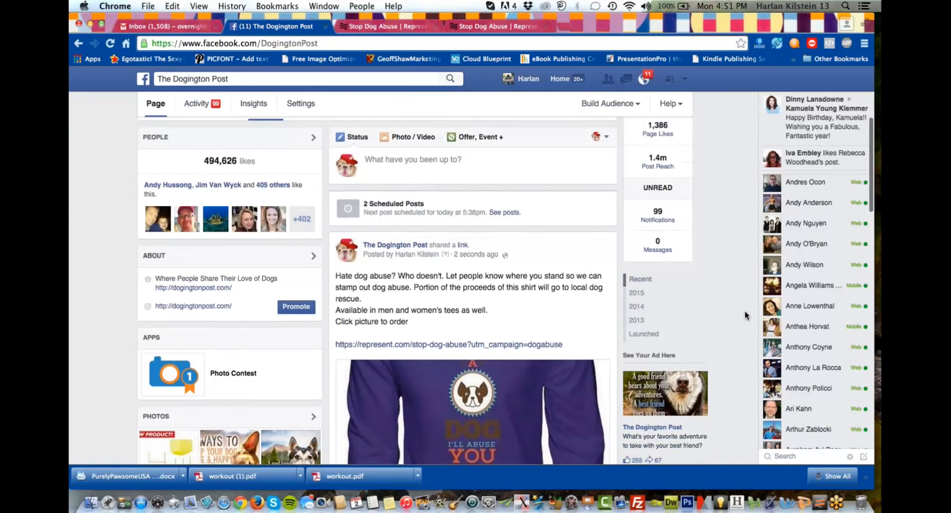
pyautogui.scroll(-2, 737, 246)
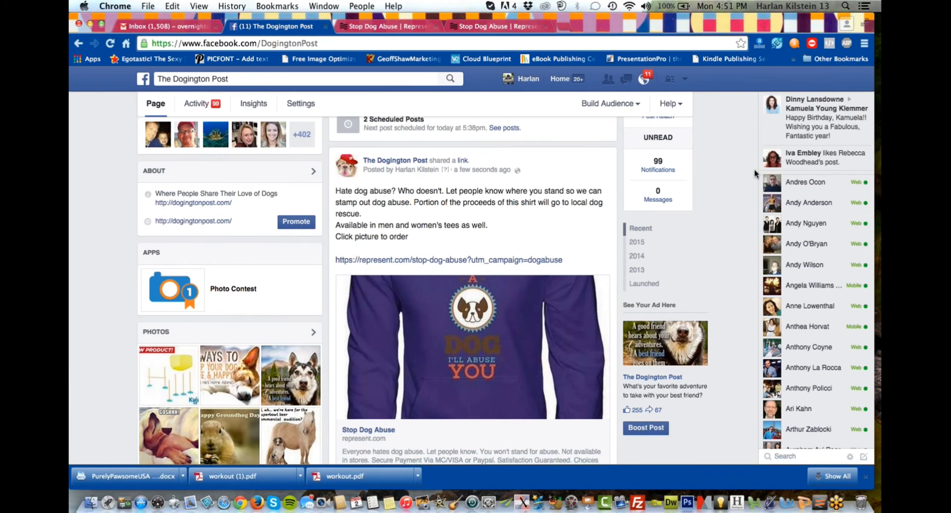
pyautogui.scroll(-1, 754, 169)
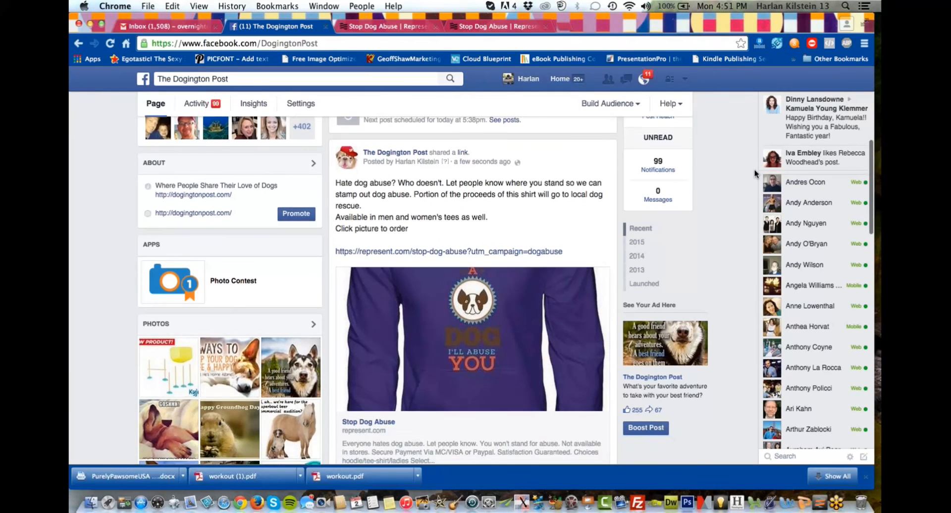
pyautogui.scroll(-1, 754, 169)
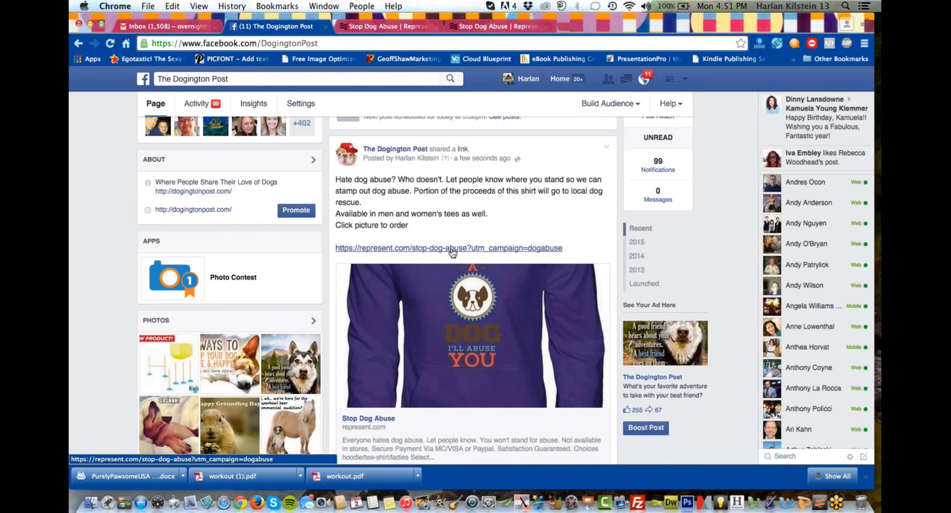
# Open the account options that offer page, business and ad management.
pyautogui.click(687, 80)
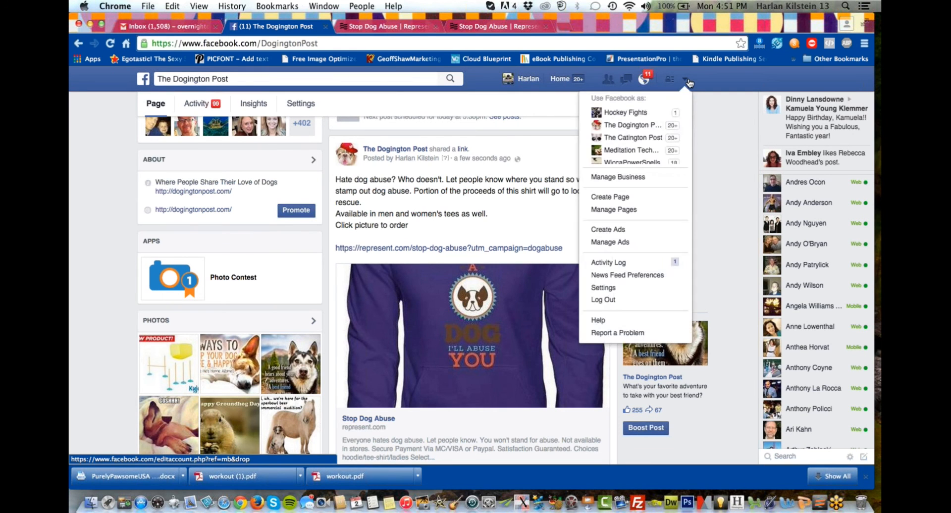
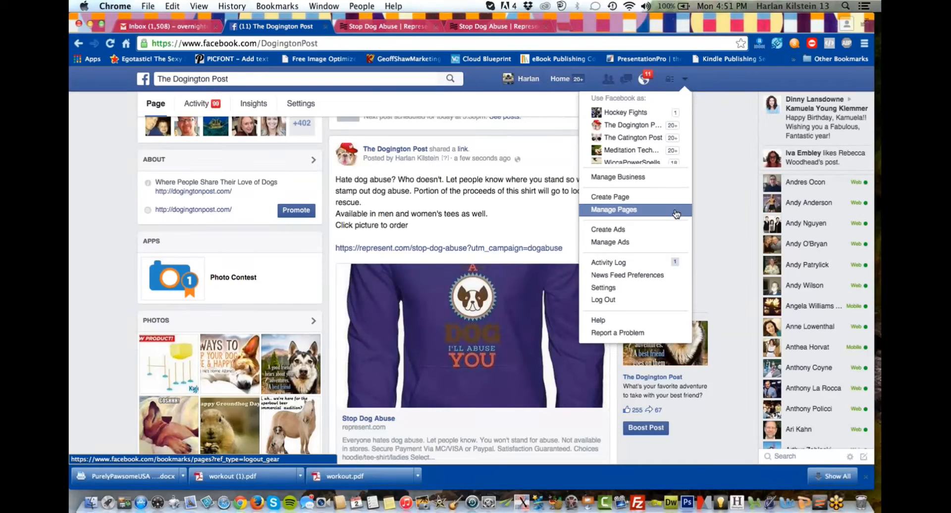
# Return to the Stop Dog Abuse analytics on Represent and close the new UTM campaign dialog.
pyautogui.click(715, 177)
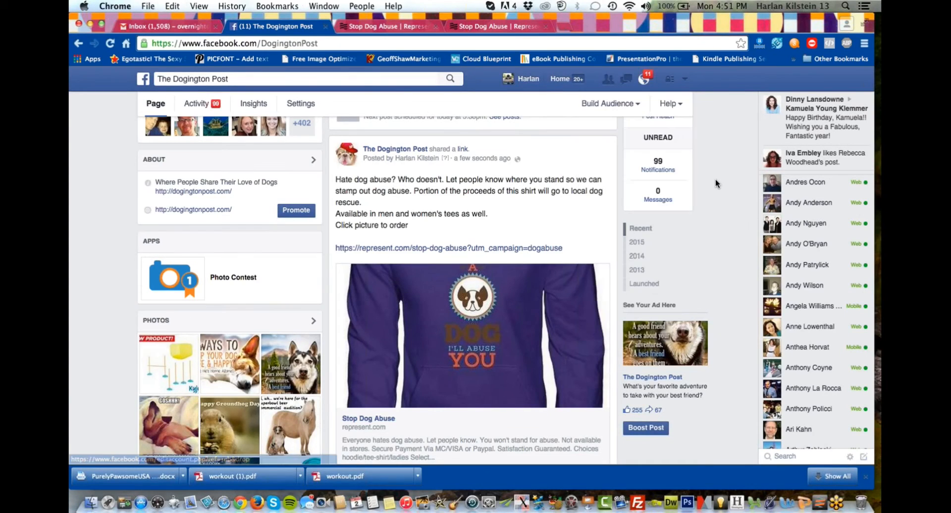
pyautogui.click(388, 26)
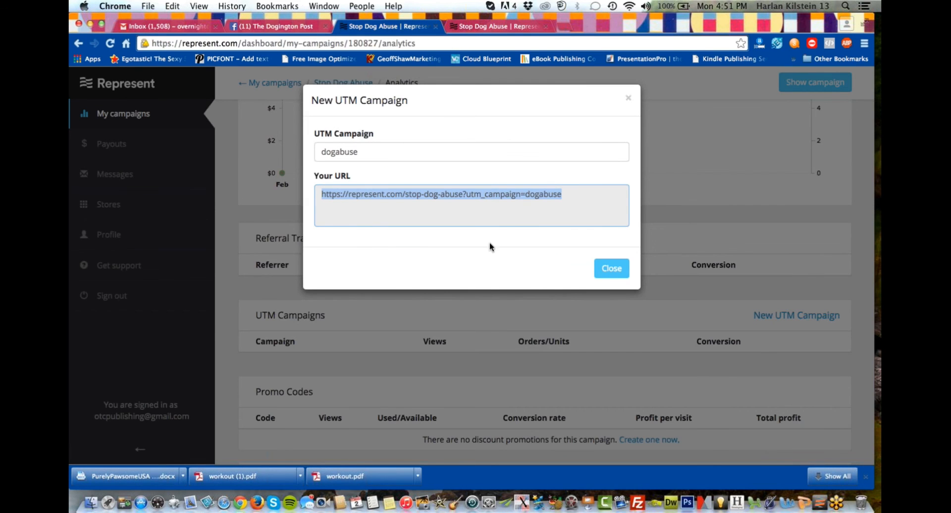
pyautogui.click(620, 273)
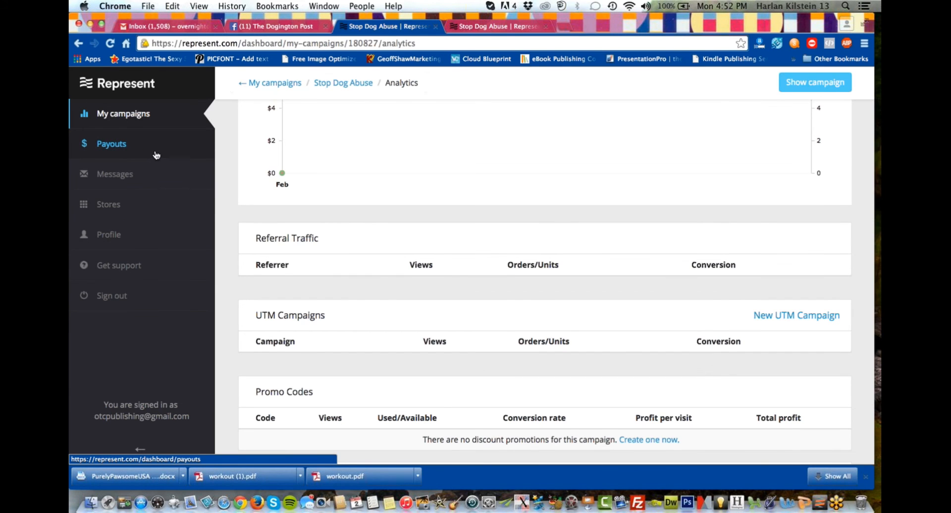
# Bring up the Represent profile's advanced settings with the Facebook pixel fields, and return to The Dogington Post page on Facebook.
pyautogui.click(106, 237)
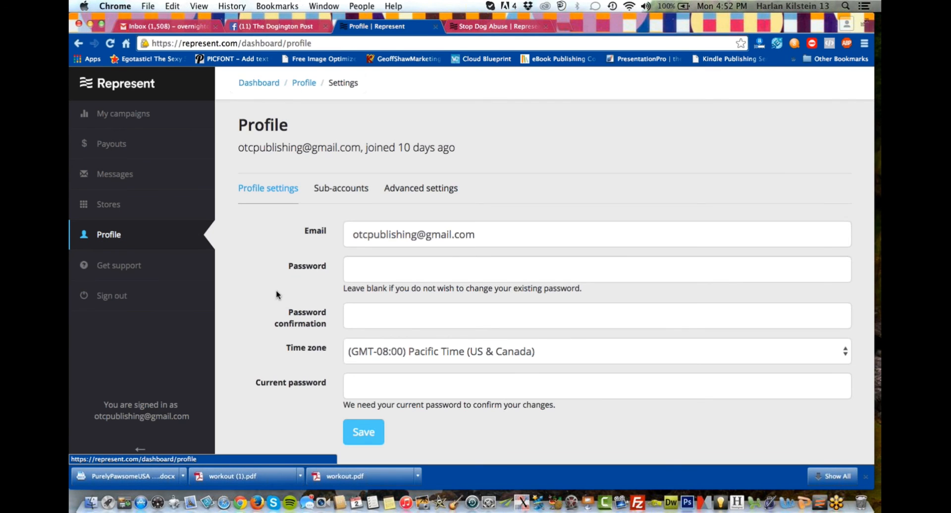
pyautogui.scroll(-1, 276, 290)
pyautogui.scroll(1, 277, 292)
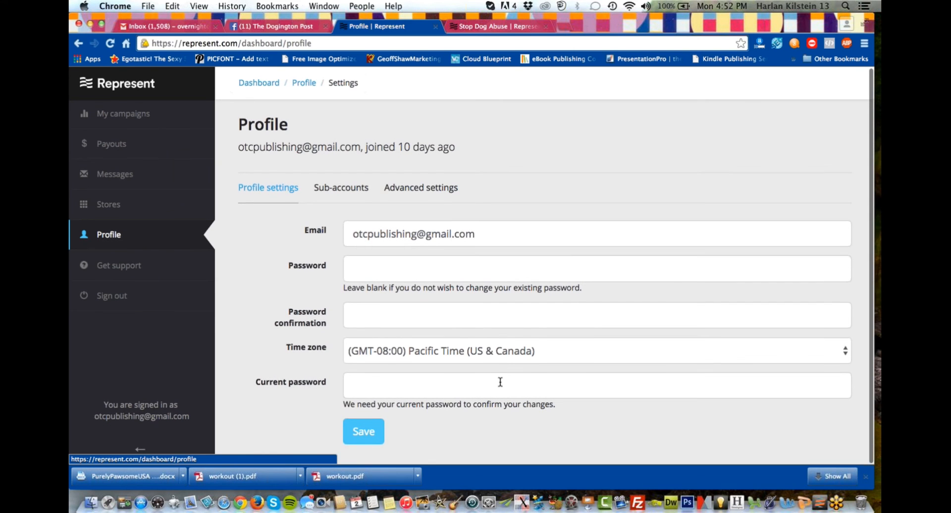
pyautogui.scroll(-1, 500, 382)
pyautogui.scroll(1, 500, 382)
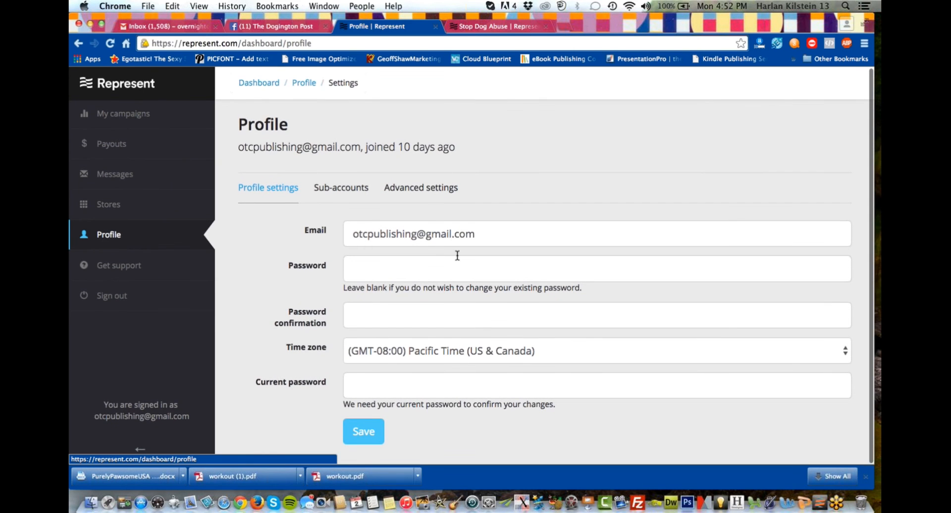
pyautogui.click(429, 190)
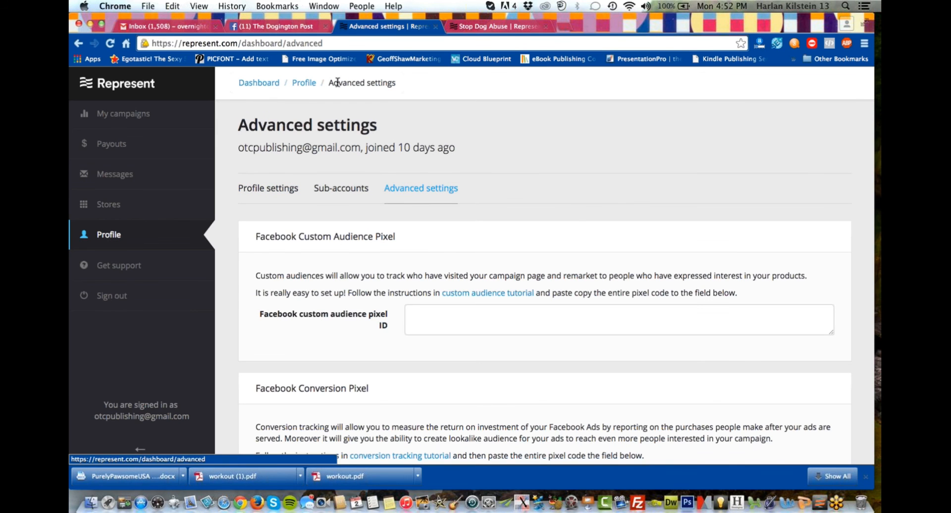
pyautogui.click(302, 27)
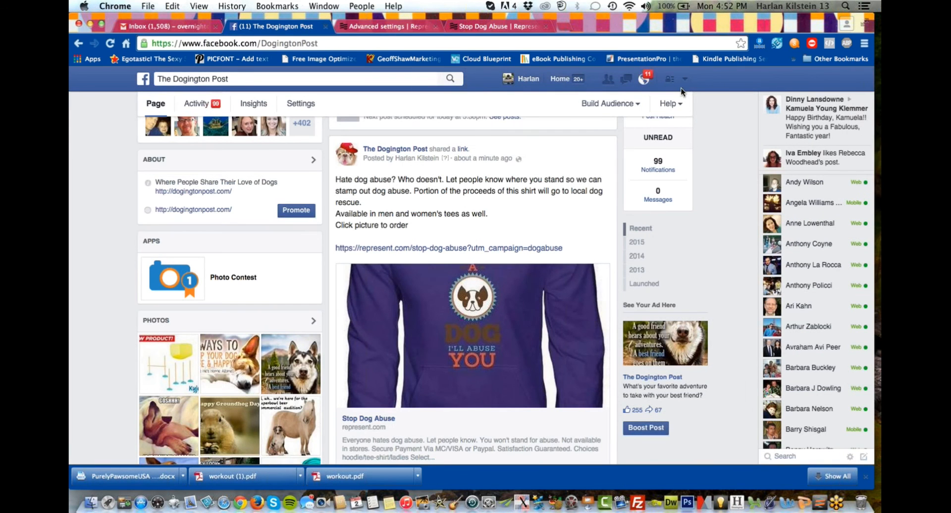
pyautogui.click(688, 80)
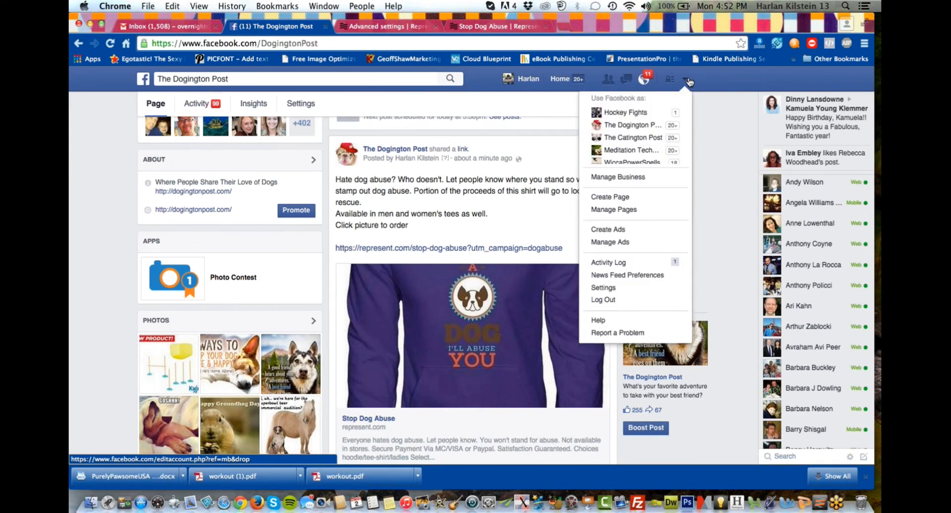
pyautogui.click(628, 235)
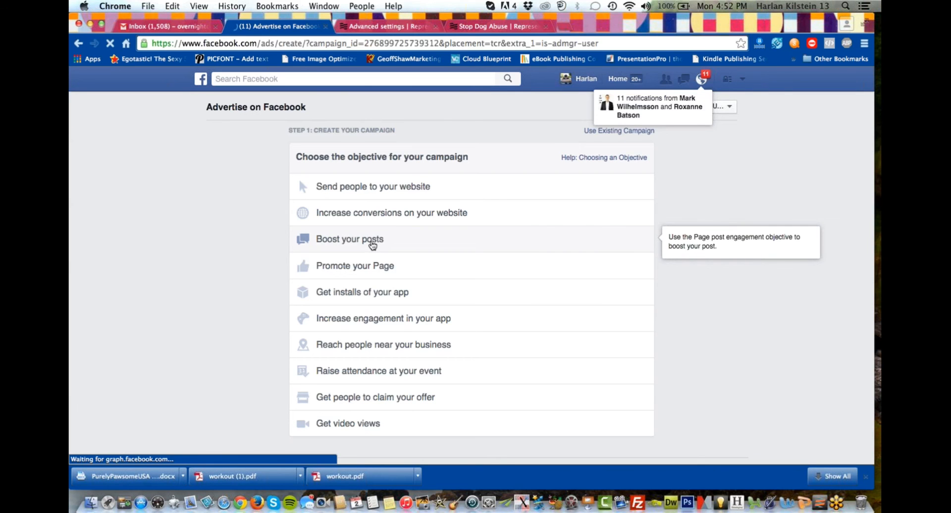
pyautogui.click(372, 245)
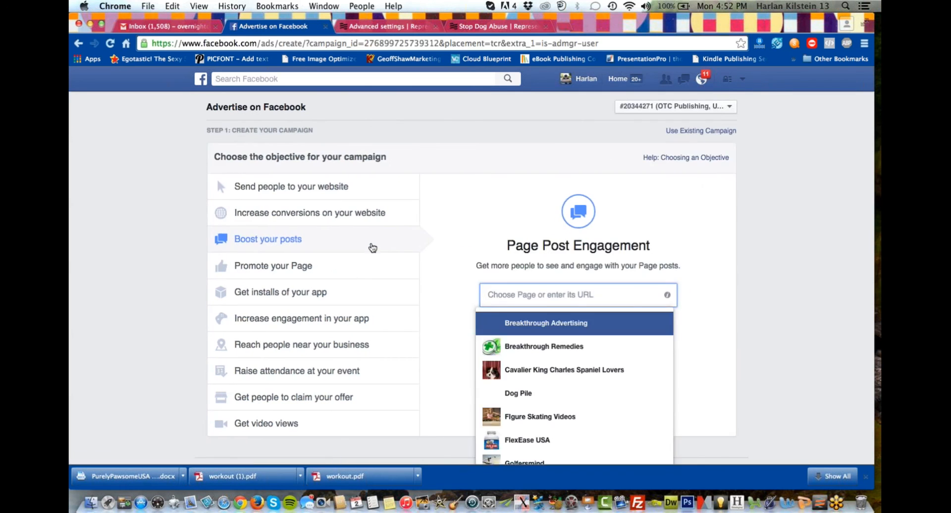
pyautogui.click(526, 370)
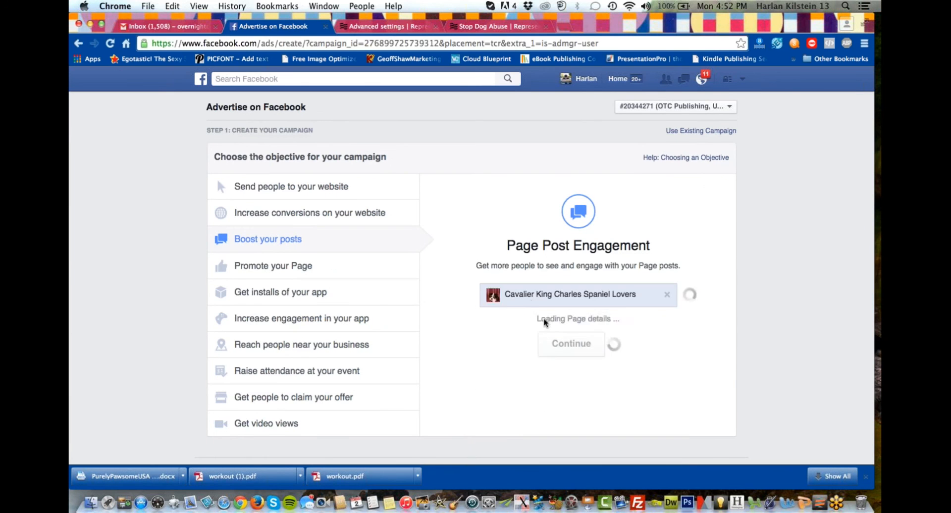
pyautogui.click(667, 299)
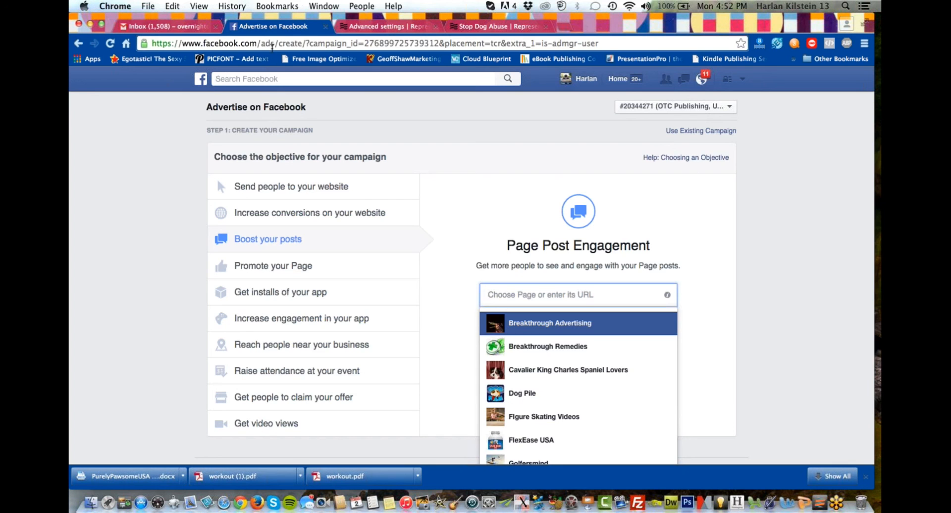
pyautogui.moveTo(258, 43); pyautogui.dragTo(518, 130)
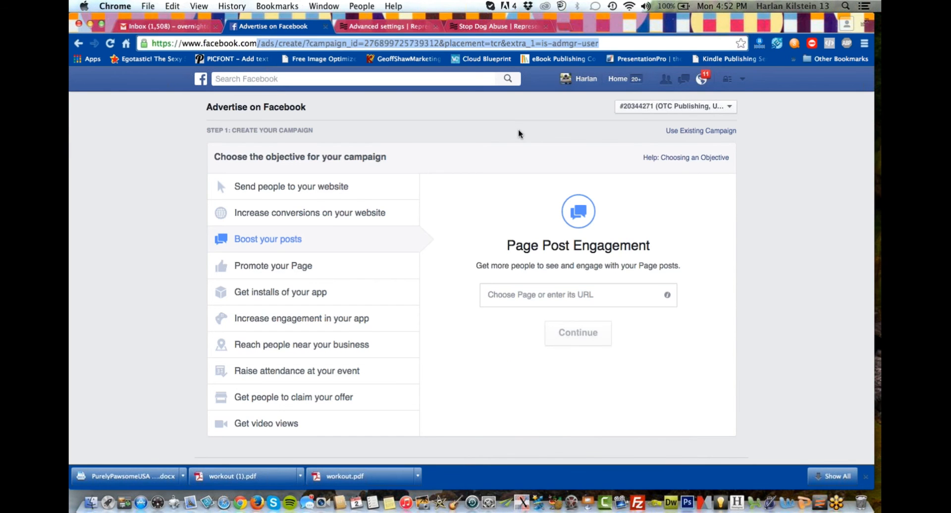
pyautogui.press('BackSpace')
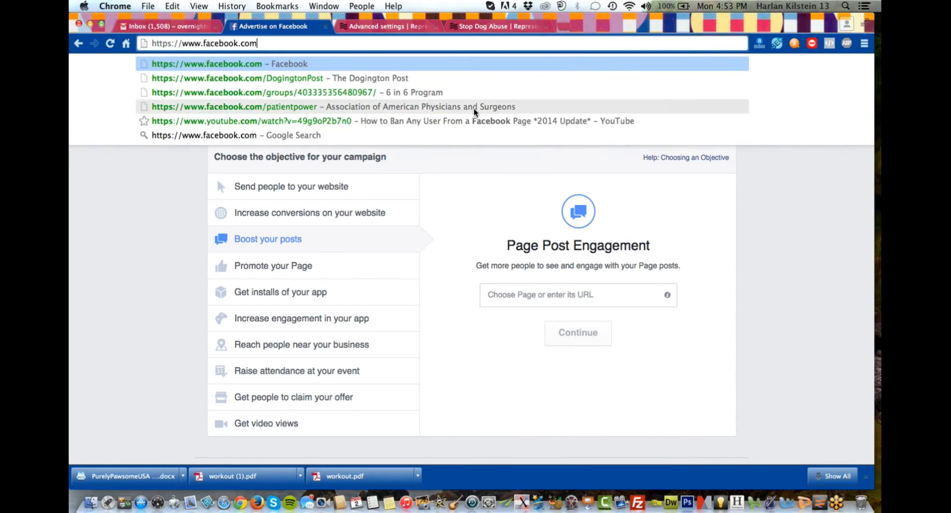
pyautogui.click(462, 77)
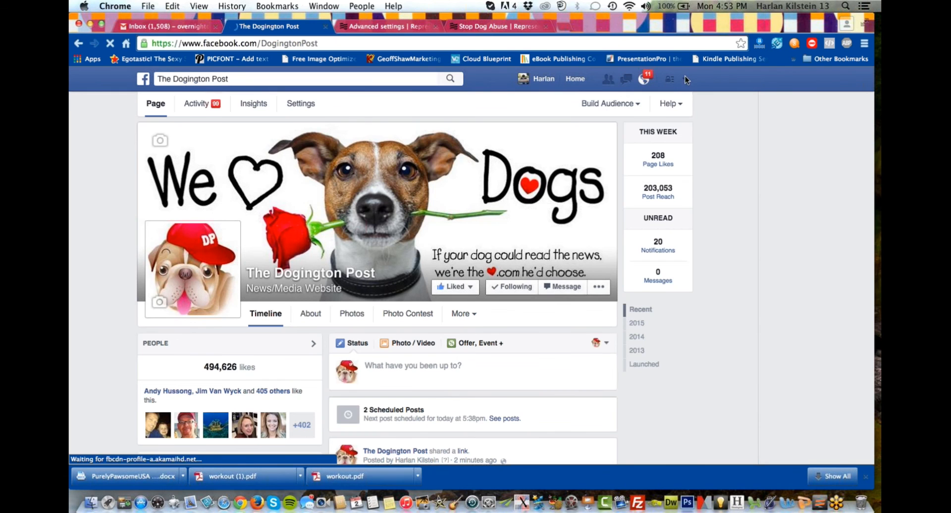
# Go to Facebook's ad management, choose the second ad account listed, and show its audiences.
pyautogui.click(686, 81)
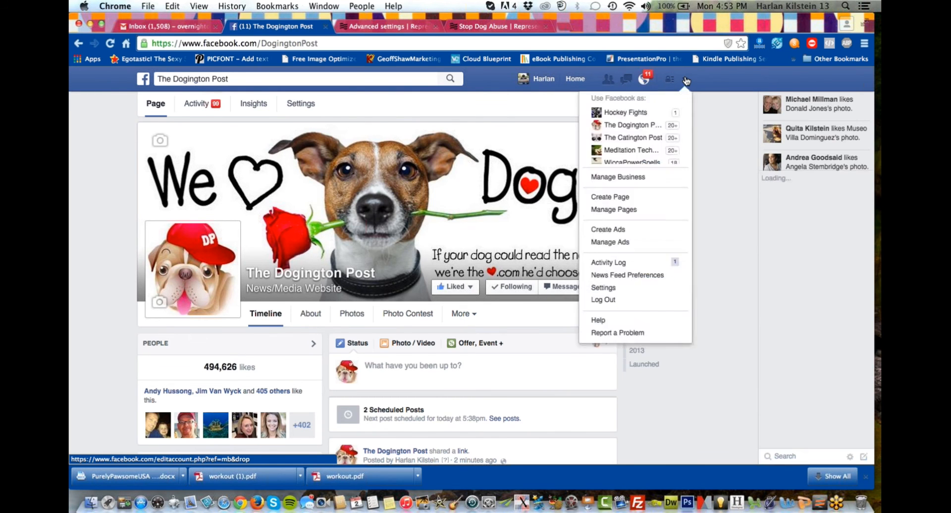
pyautogui.click(686, 81)
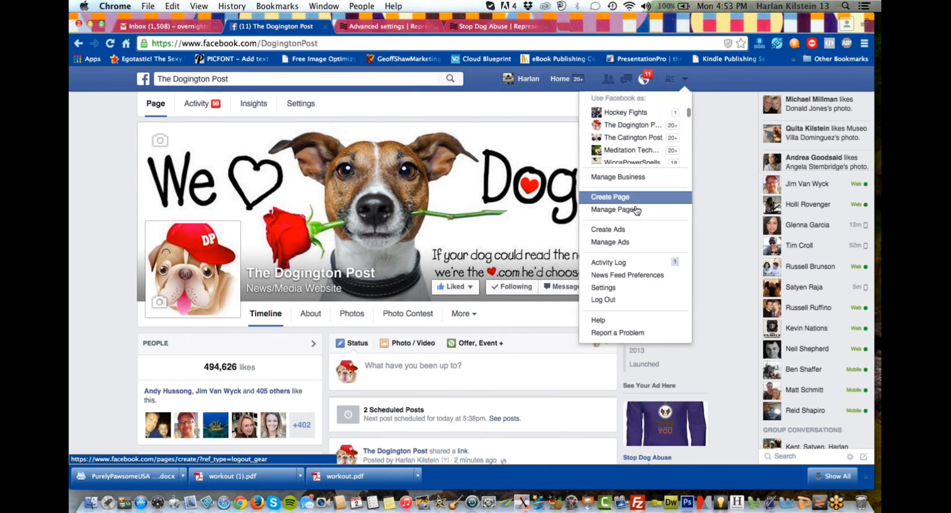
pyautogui.click(611, 243)
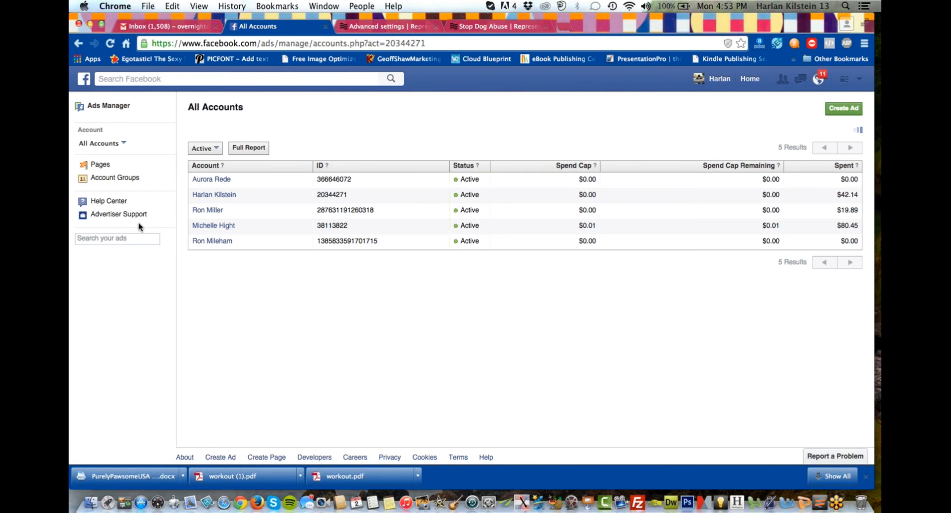
pyautogui.click(208, 202)
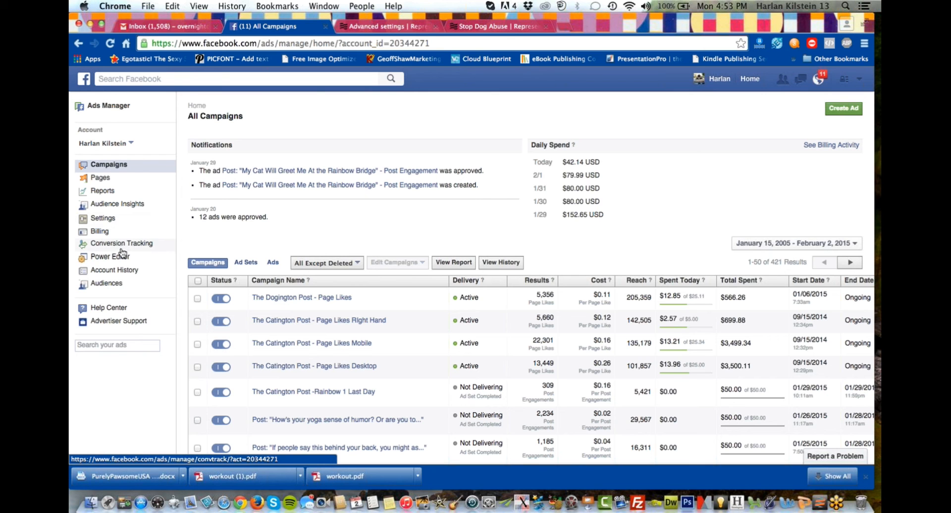
pyautogui.click(108, 284)
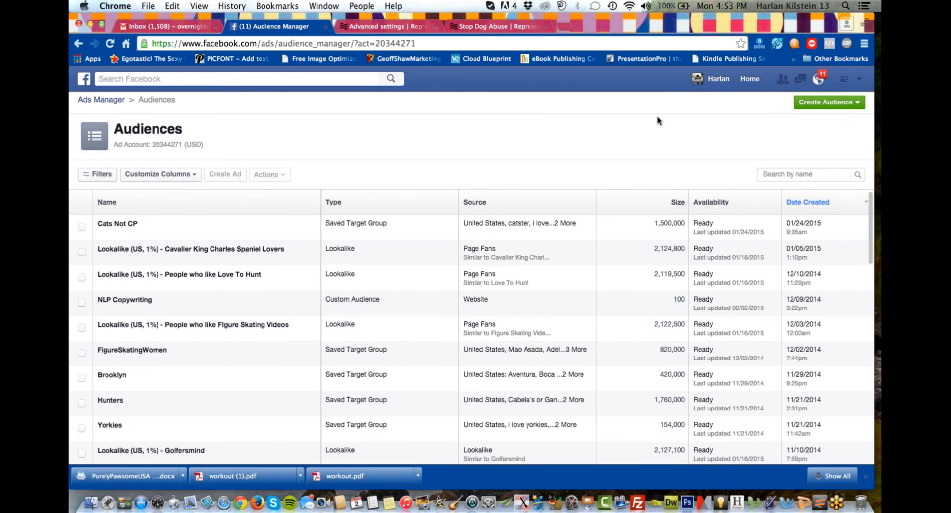
# Set up a website traffic custom audience covering anyone who visits in the last 180 days, excluding past website traffic.
pyautogui.click(819, 106)
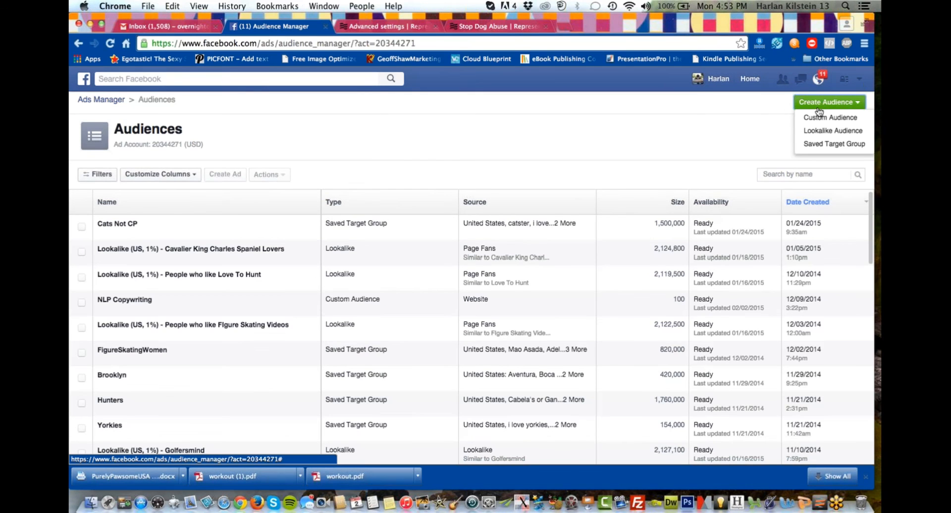
pyautogui.click(819, 117)
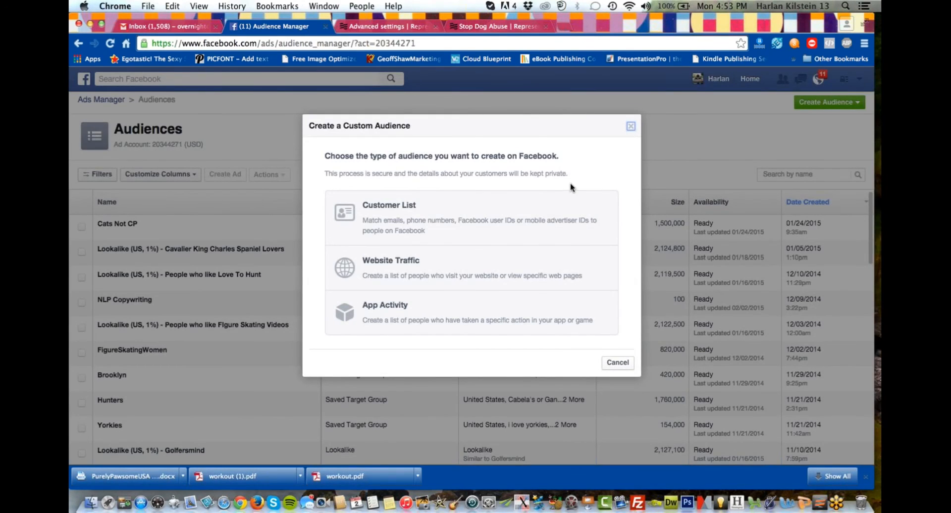
pyautogui.click(475, 275)
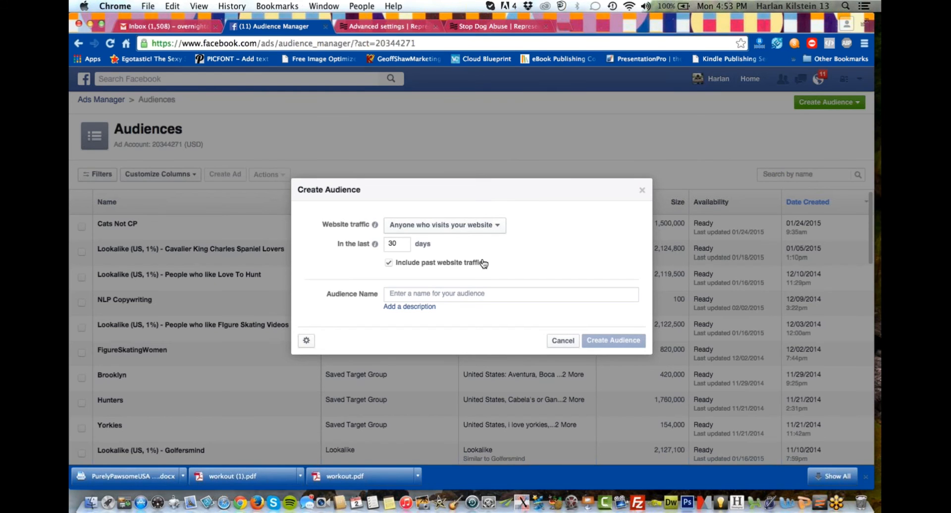
pyautogui.click(390, 263)
pyautogui.write('1')
pyautogui.press('Delete')
pyautogui.write('8')
# Name the audience Represents Dog Tracking, create it, and dismiss the confirmation.
pyautogui.write('Reprep')
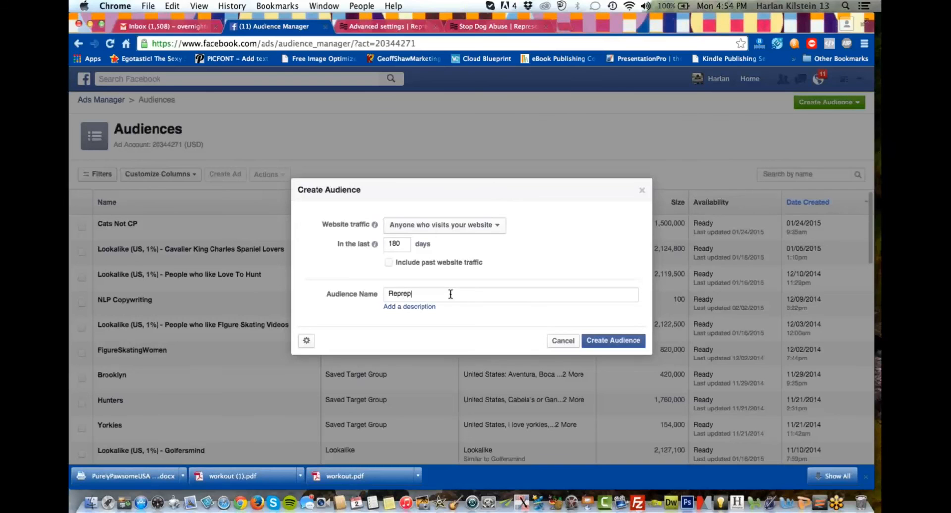
pyautogui.write('en')
pyautogui.press('BackSpace')
pyautogui.press('BackSpace')
pyautogui.press('BackSpace')
pyautogui.press('BackSpace')
pyautogui.press('BackSpace')
pyautogui.write('Dog Tracking')
pyautogui.click(596, 341)
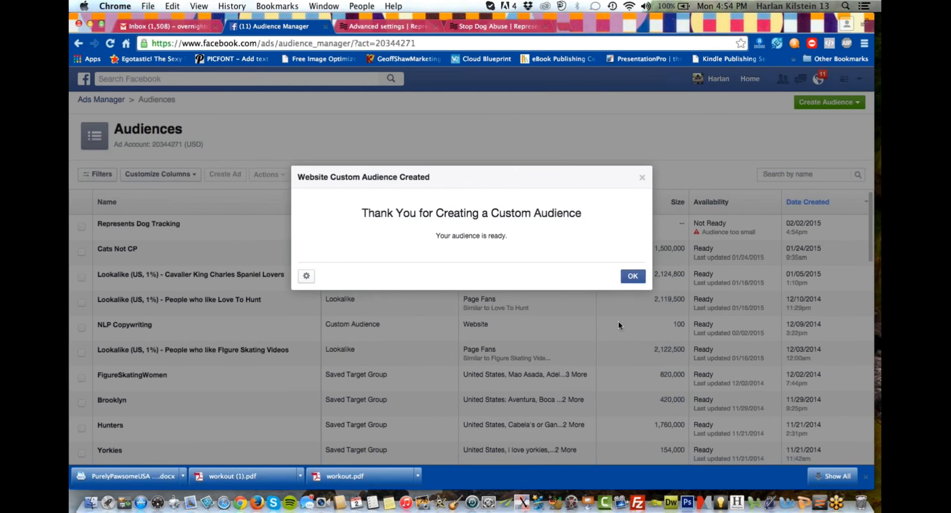
pyautogui.click(633, 276)
# View the pixel details of the Represents Dog Tracking audience and copy the entire pixel code.
pyautogui.moveTo(709, 231)
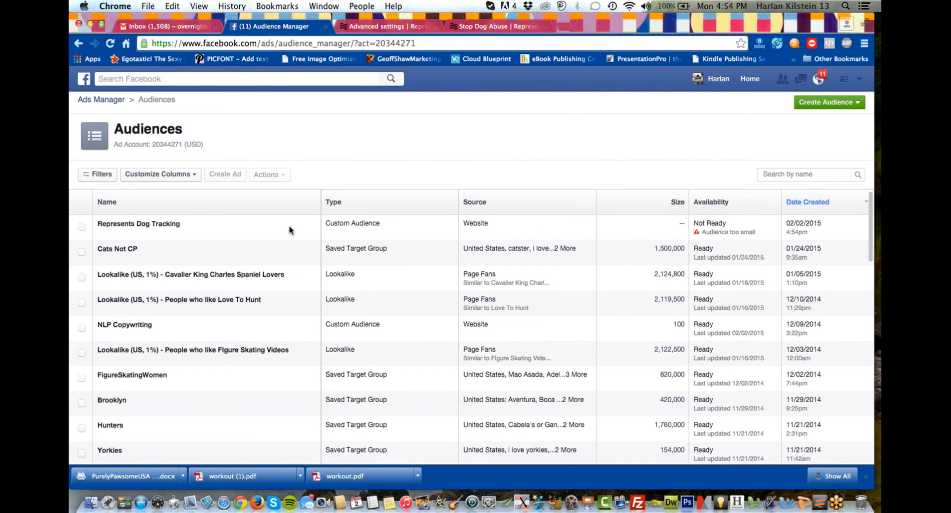
pyautogui.click(82, 228)
pyautogui.click(266, 174)
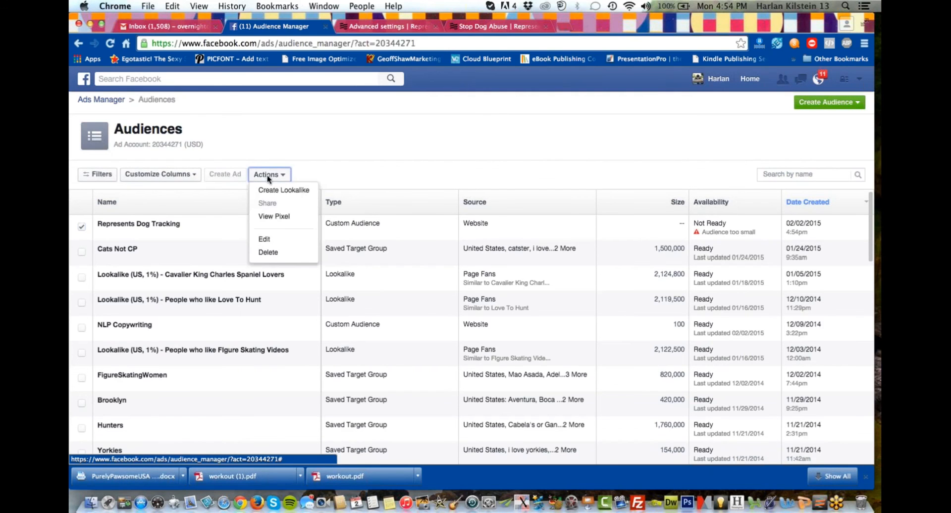
pyautogui.click(267, 216)
pyautogui.scroll(-3, 408, 257)
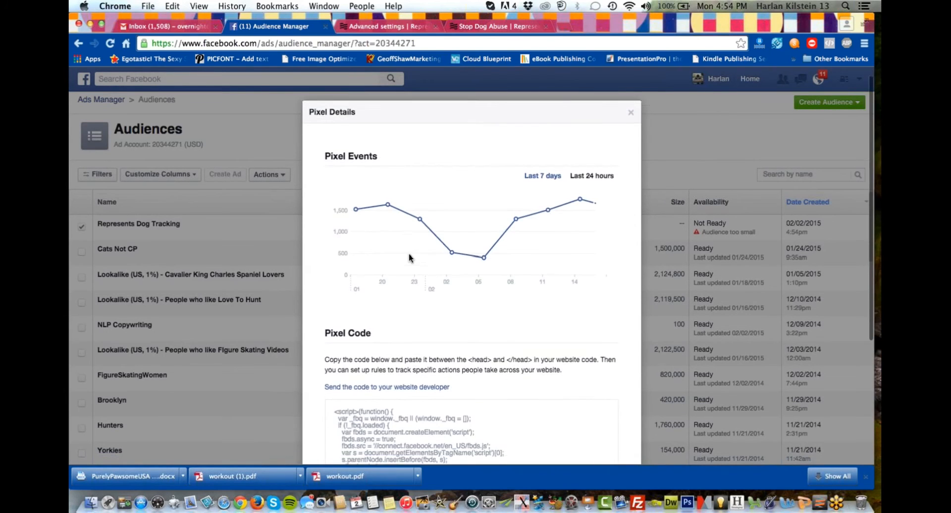
pyautogui.scroll(-2, 409, 254)
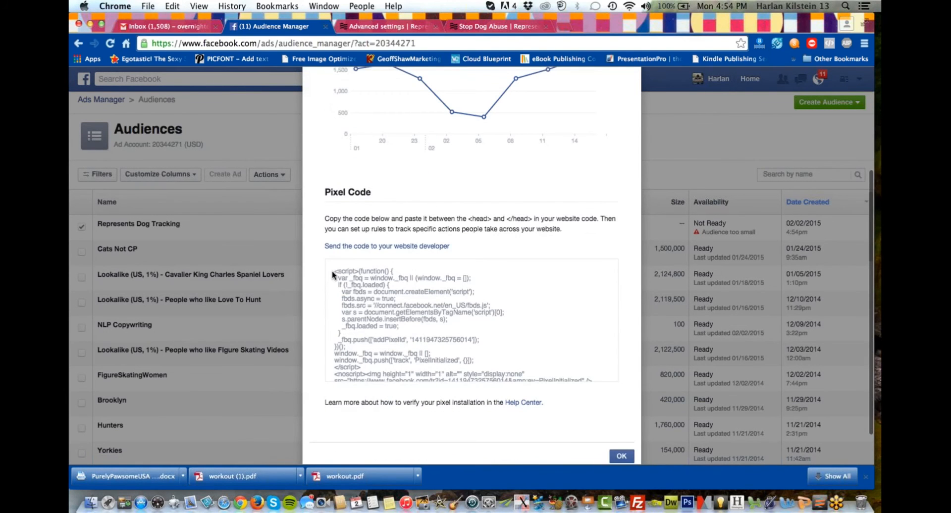
pyautogui.moveTo(331, 273); pyautogui.dragTo(380, 394)
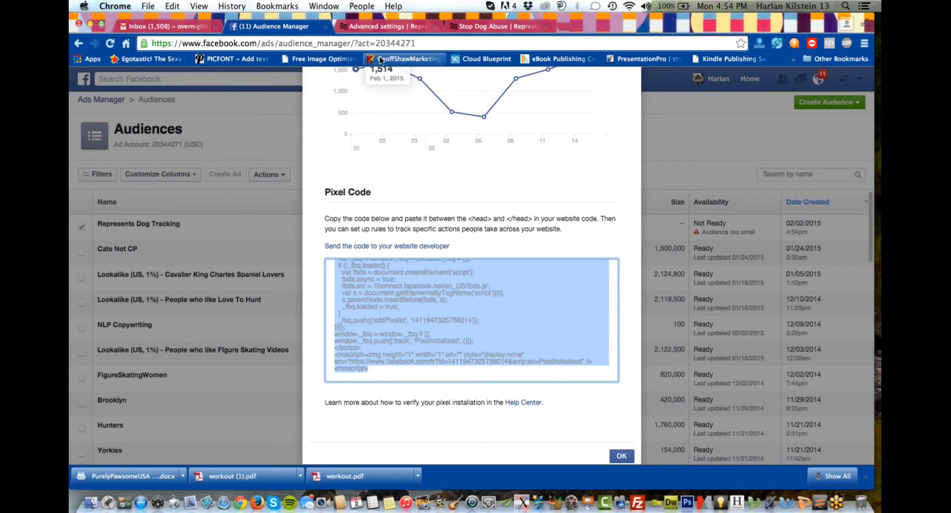
# Paste the copied code into Represent's Facebook custom audience pixel ID field and save the advanced settings.
pyautogui.click(388, 25)
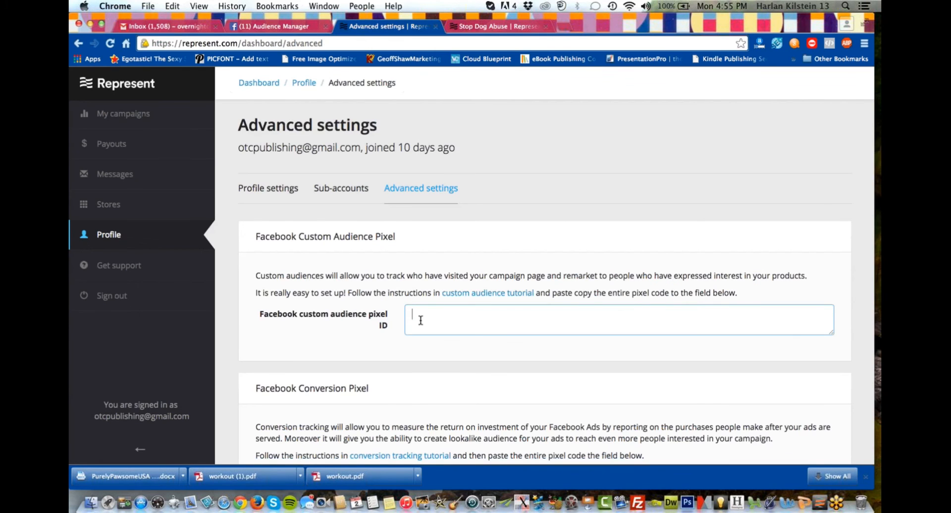
pyautogui.press('super+v')
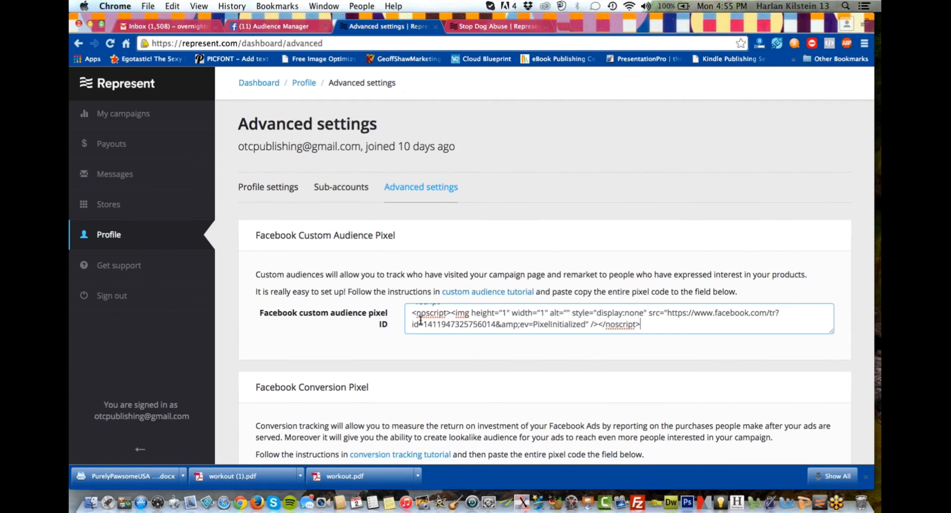
pyautogui.scroll(-10, 420, 321)
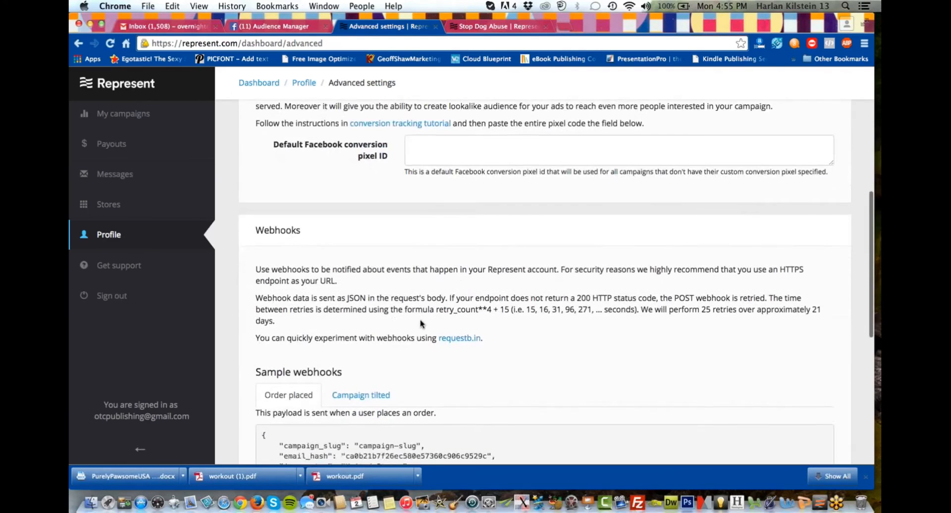
pyautogui.scroll(-10, 420, 323)
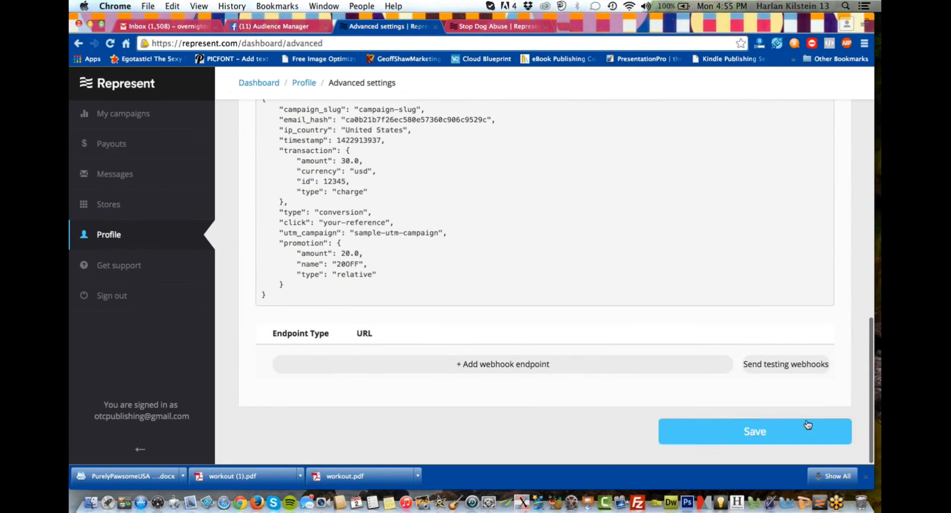
pyautogui.click(798, 431)
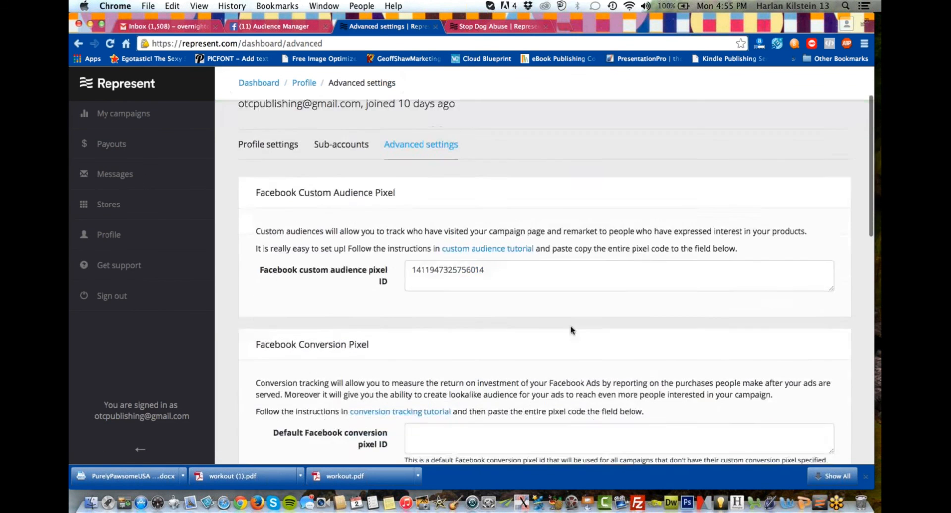
# Switch from Represent's conversion pixel settings to Facebook Ads Manager and open the Conversion Tracking page.
pyautogui.scroll(-4, 571, 331)
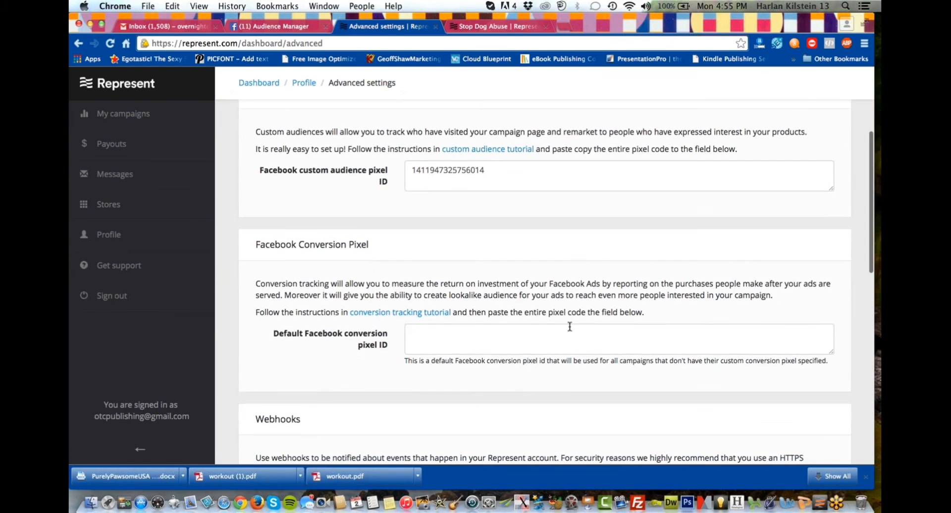
pyautogui.scroll(-1, 529, 339)
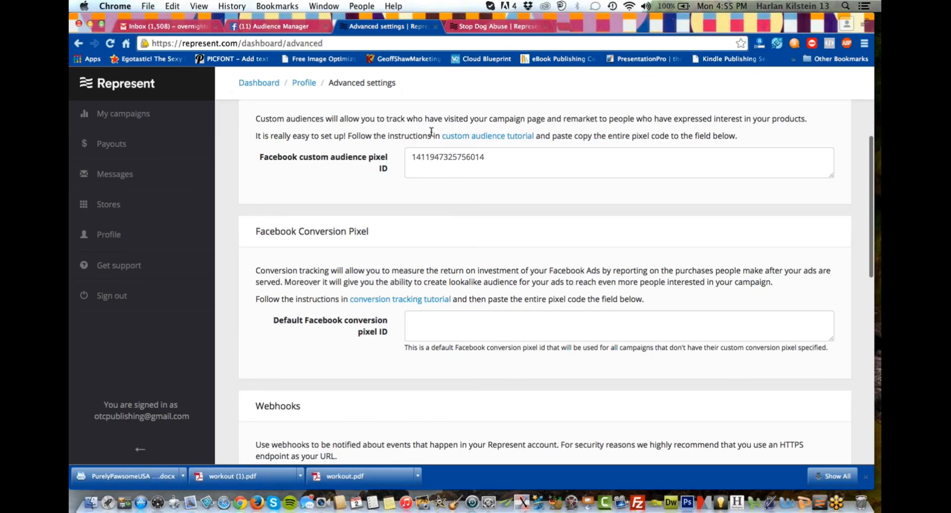
pyautogui.click(302, 26)
pyautogui.click(205, 131)
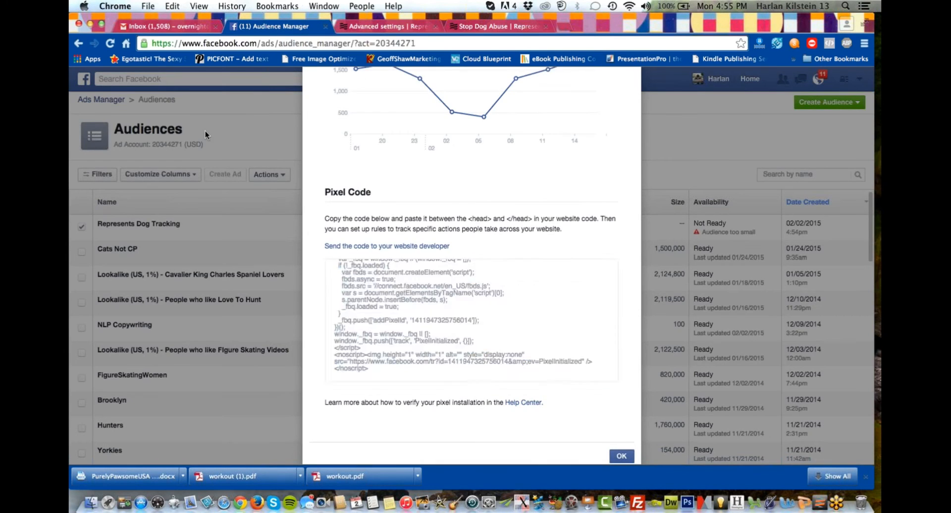
pyautogui.click(113, 100)
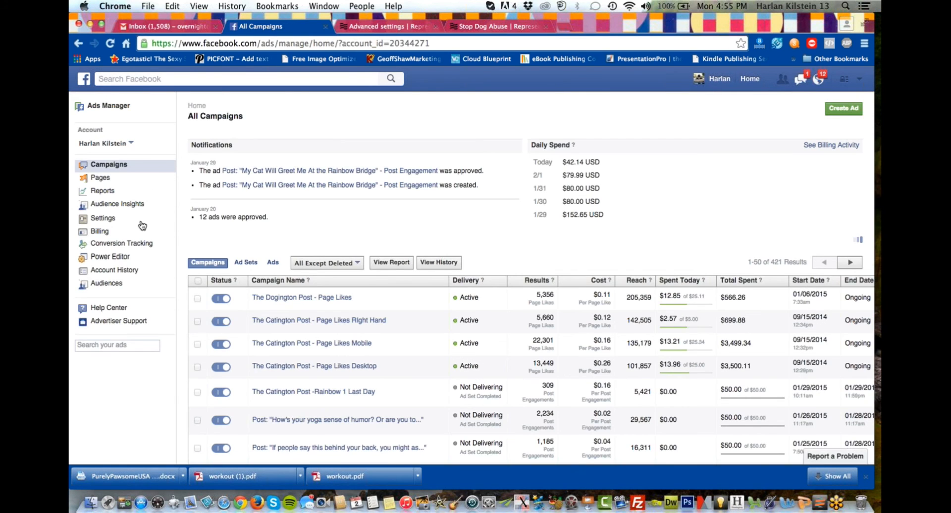
pyautogui.click(128, 244)
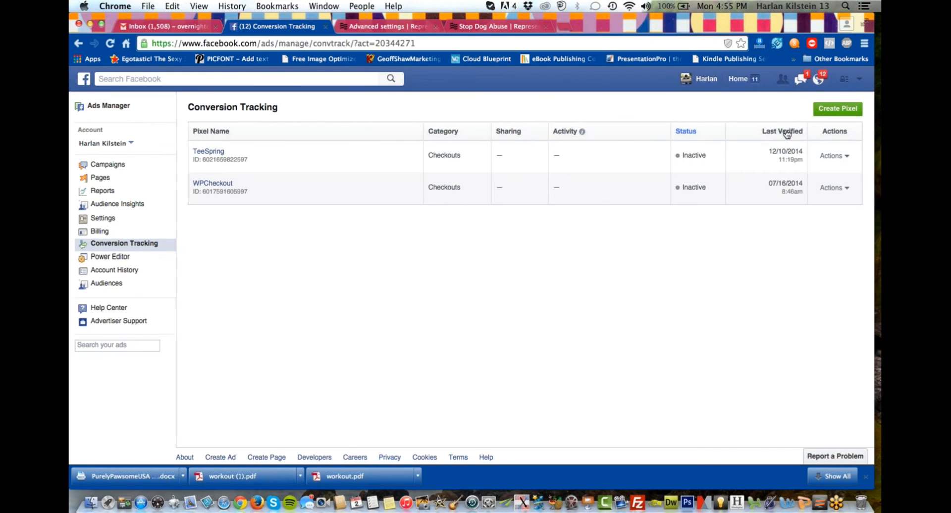
# Create a conversion pixel in the Checkouts category named Represent Checkouts.
pyautogui.click(833, 109)
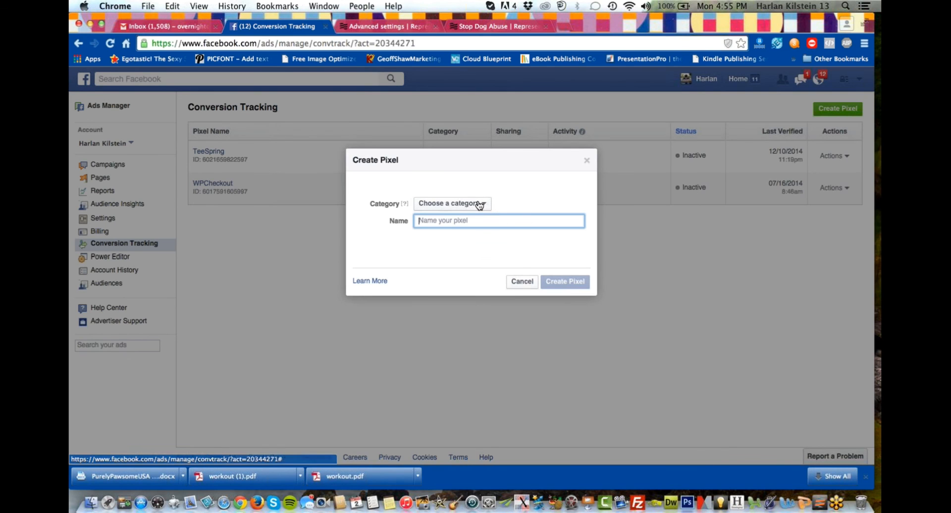
pyautogui.click(480, 204)
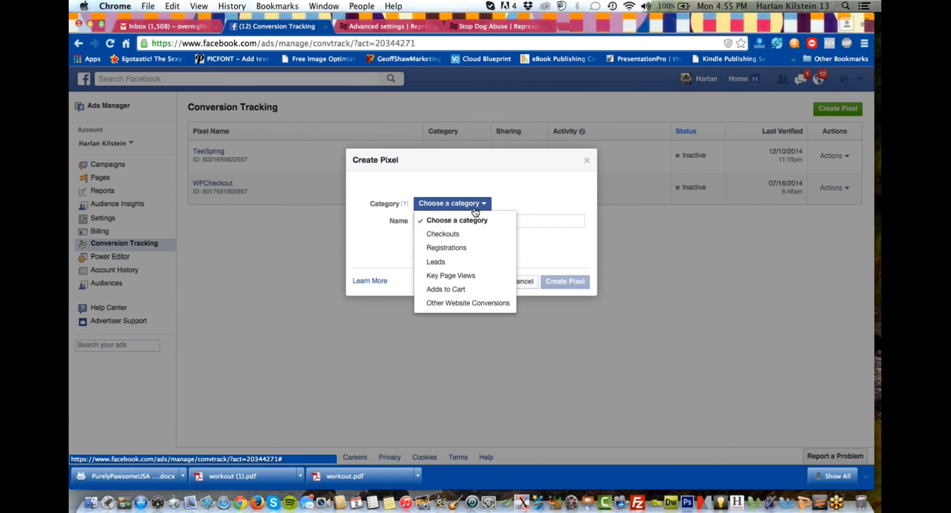
pyautogui.click(454, 234)
pyautogui.click(436, 222)
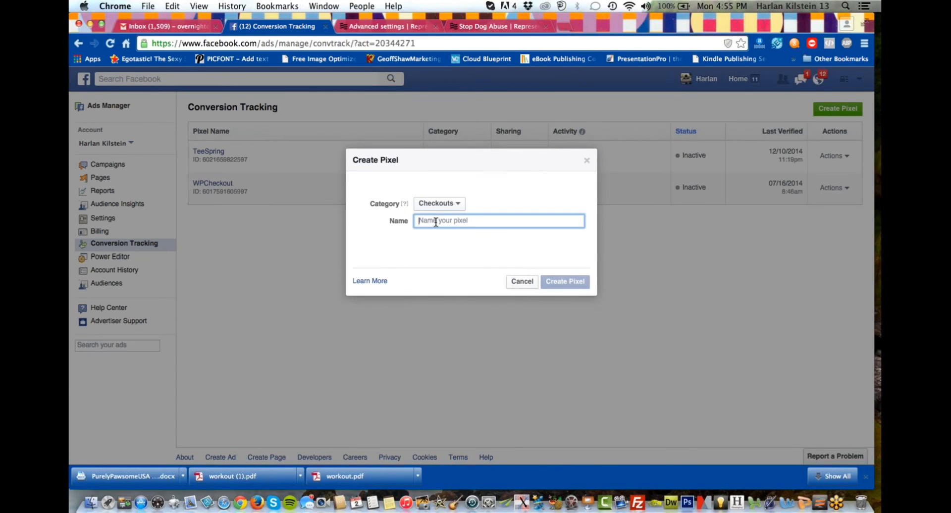
pyautogui.write('Represent Checkouts')
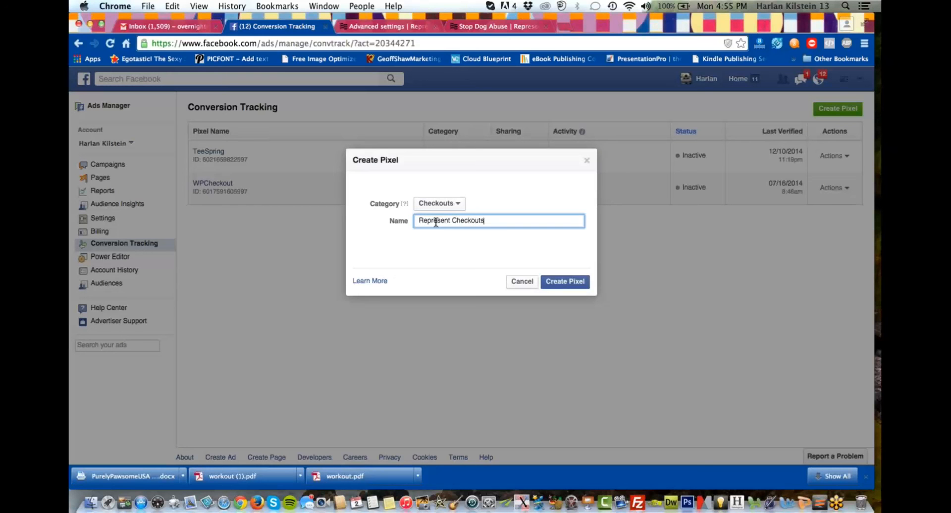
pyautogui.click(561, 282)
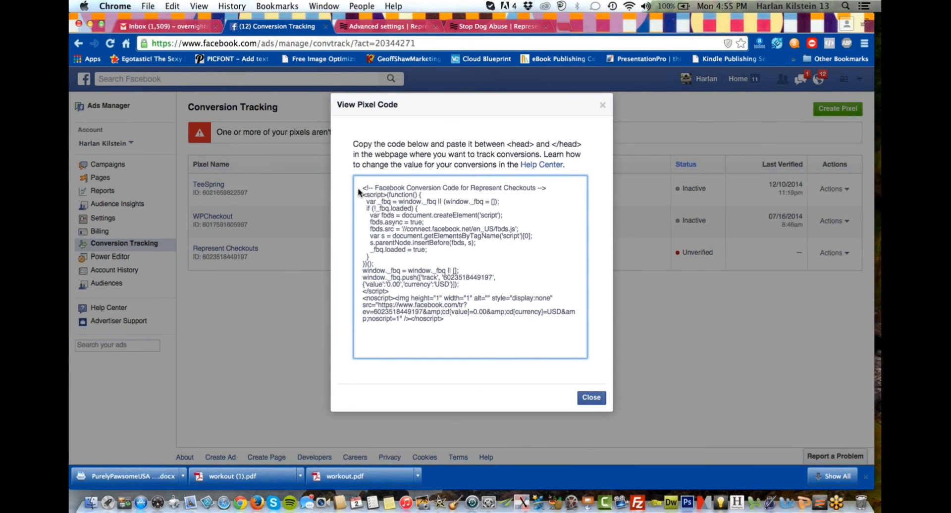
# Copy the entire conversion pixel code into Represent's Default Facebook conversion pixel ID field and save the advanced settings.
pyautogui.moveTo(359, 192); pyautogui.dragTo(364, 352)
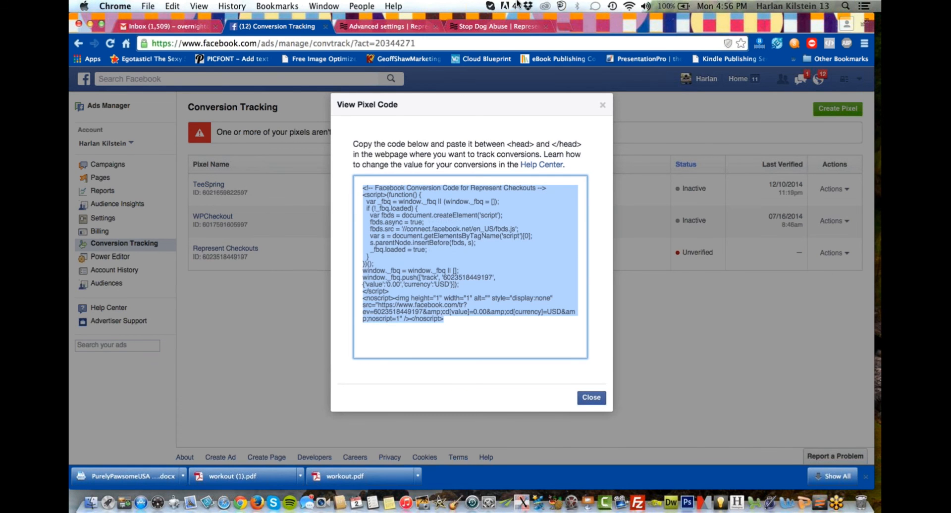
pyautogui.click(411, 29)
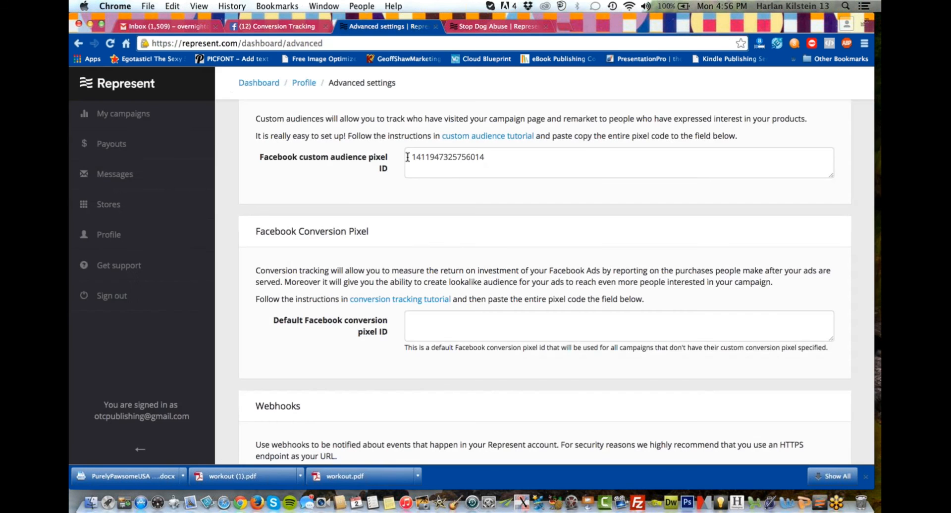
pyautogui.click(436, 335)
pyautogui.press('super+v')
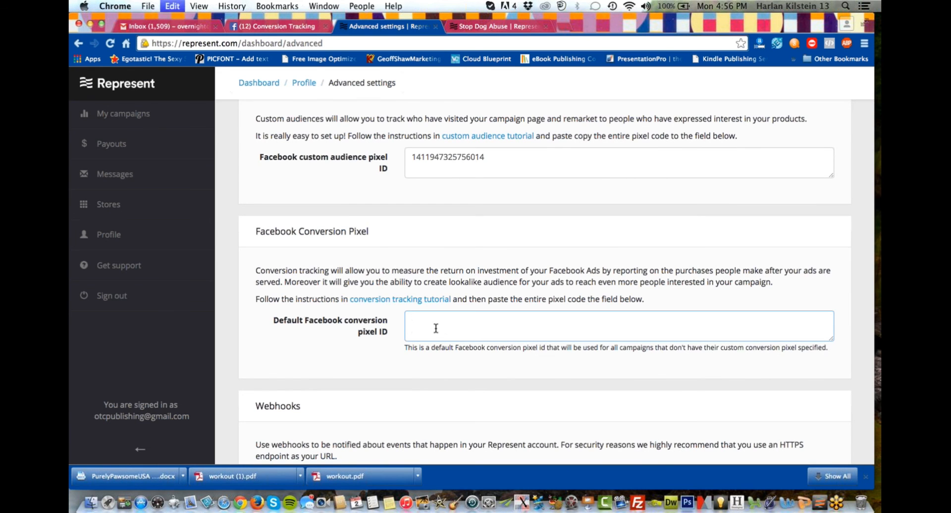
pyautogui.scroll(-10, 436, 329)
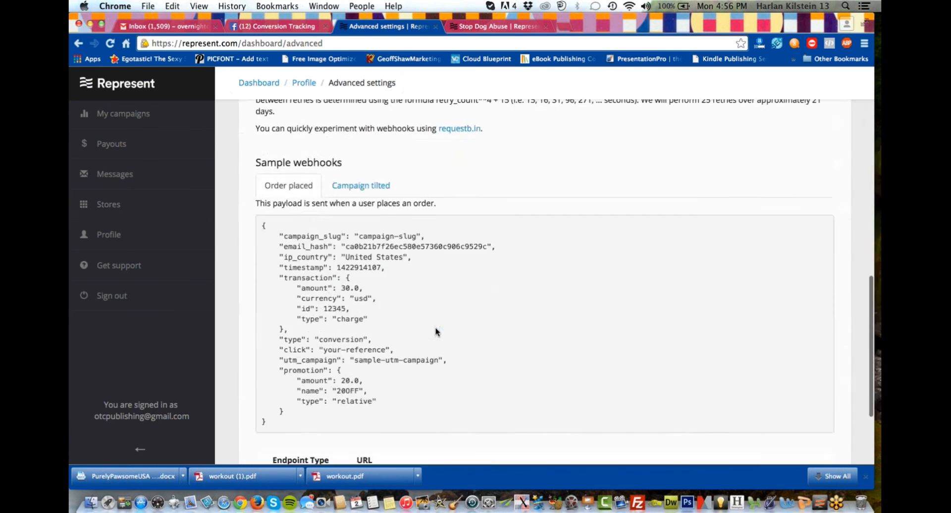
pyautogui.click(746, 431)
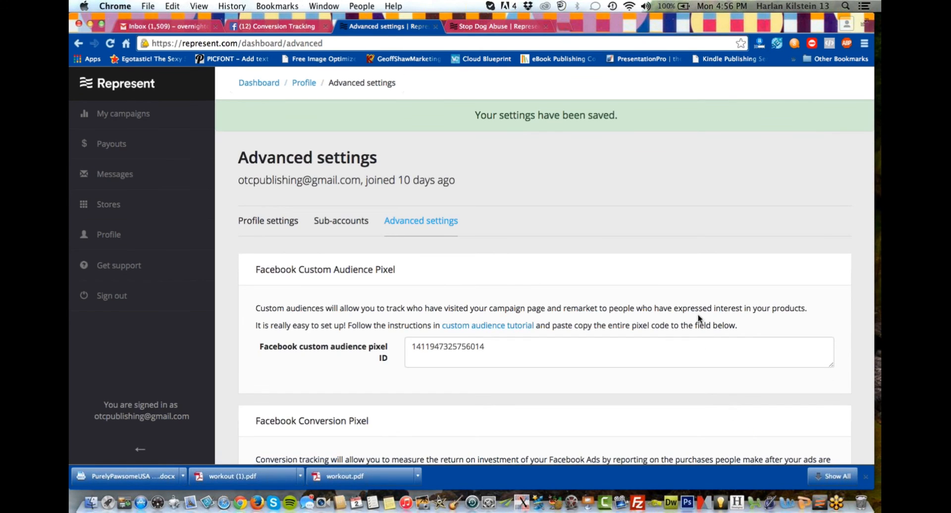
# Review the saved custom audience pixel, conversion pixel and webhook sections of Represent's advanced settings.
pyautogui.scroll(-1, 616, 226)
pyautogui.scroll(-5, 616, 226)
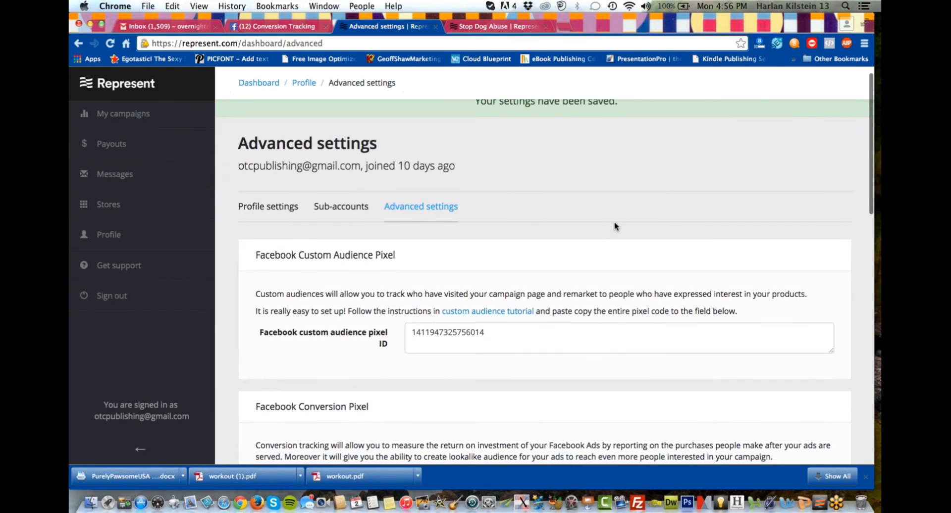
pyautogui.scroll(-4, 616, 226)
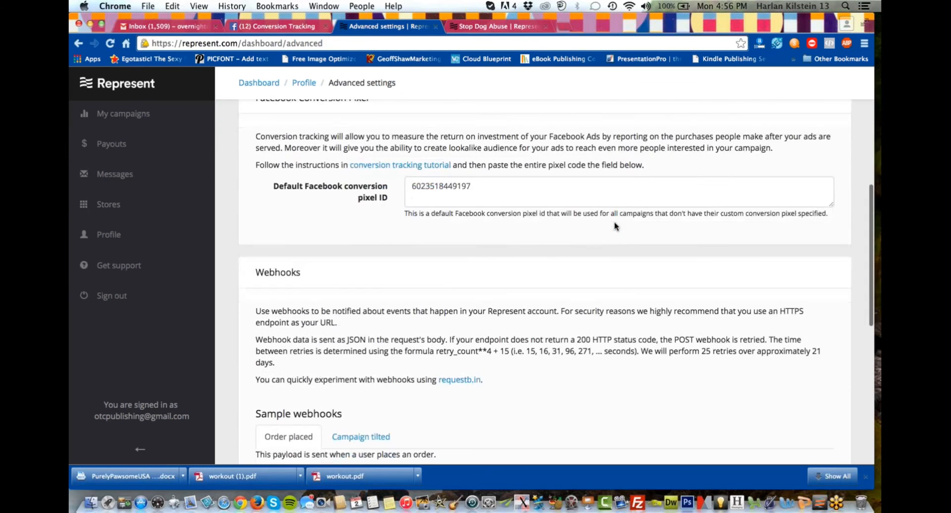
pyautogui.scroll(-6, 510, 328)
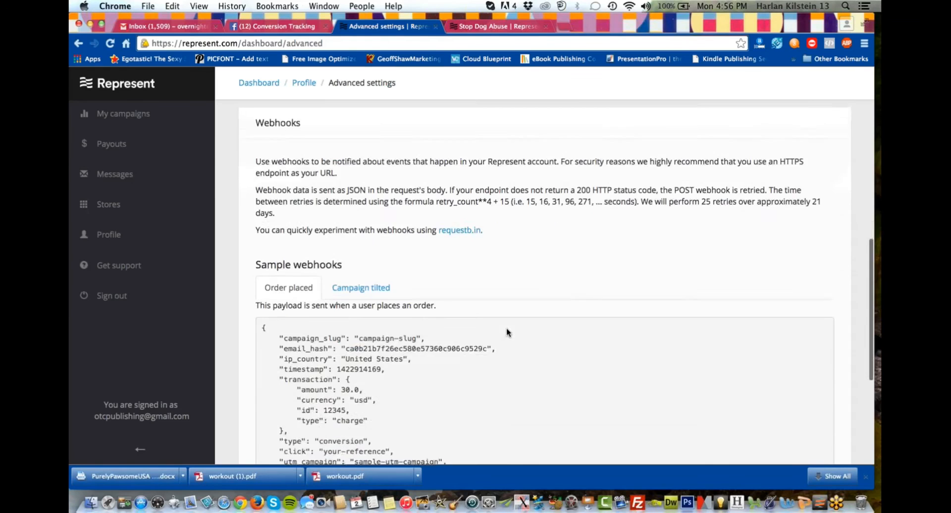
pyautogui.scroll(10, 506, 328)
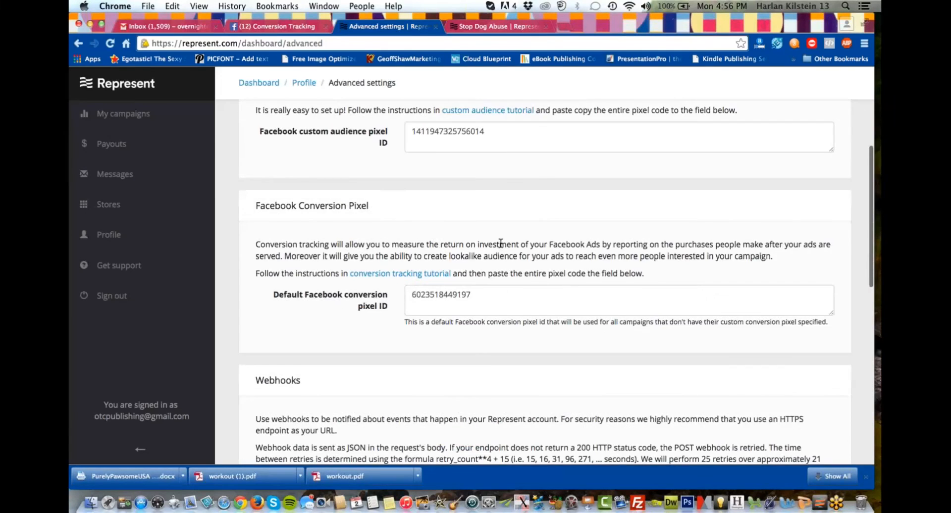
pyautogui.scroll(3, 500, 245)
pyautogui.scroll(3, 501, 242)
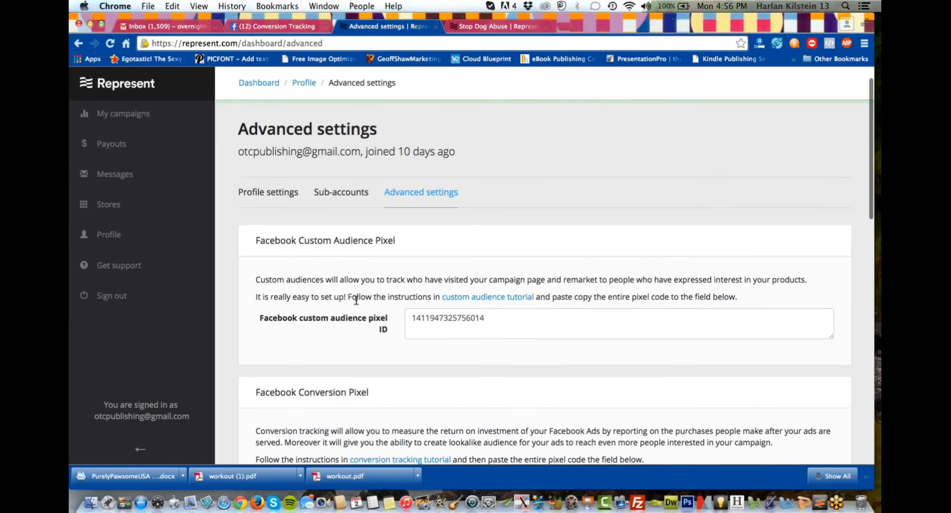
pyautogui.scroll(-2, 352, 295)
pyautogui.scroll(-5, 352, 295)
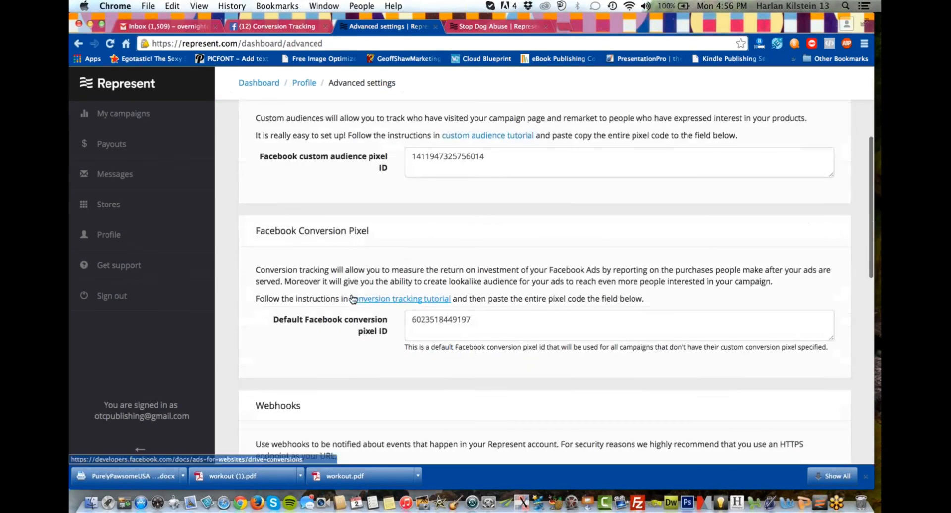
pyautogui.scroll(-1, 351, 297)
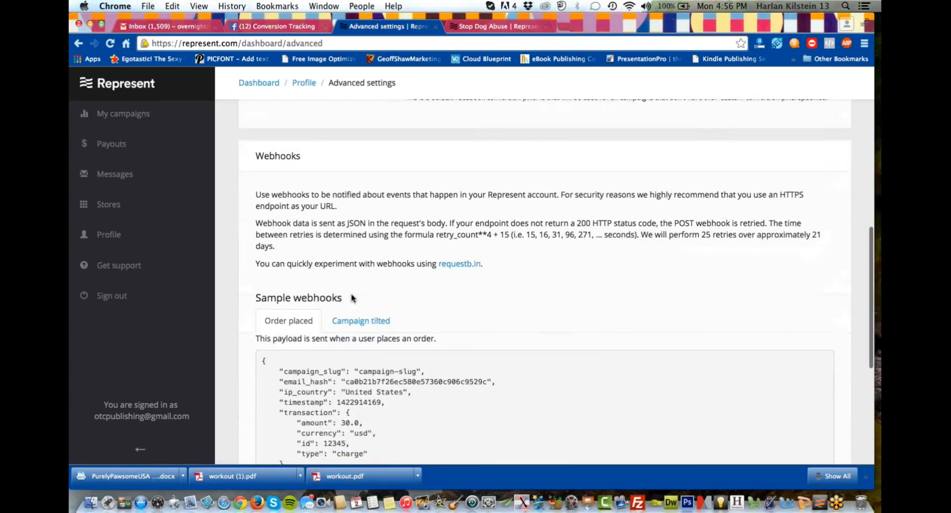
pyautogui.scroll(-1, 352, 297)
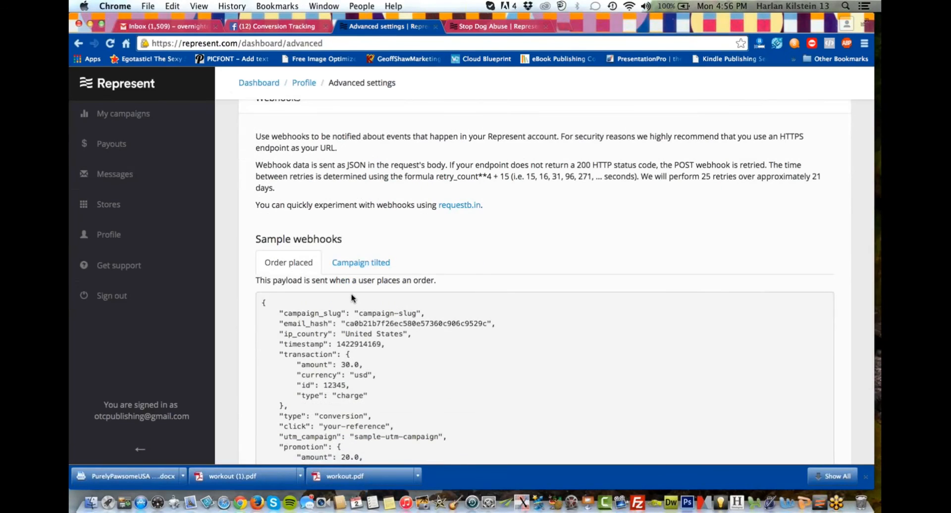
pyautogui.scroll(-1, 352, 298)
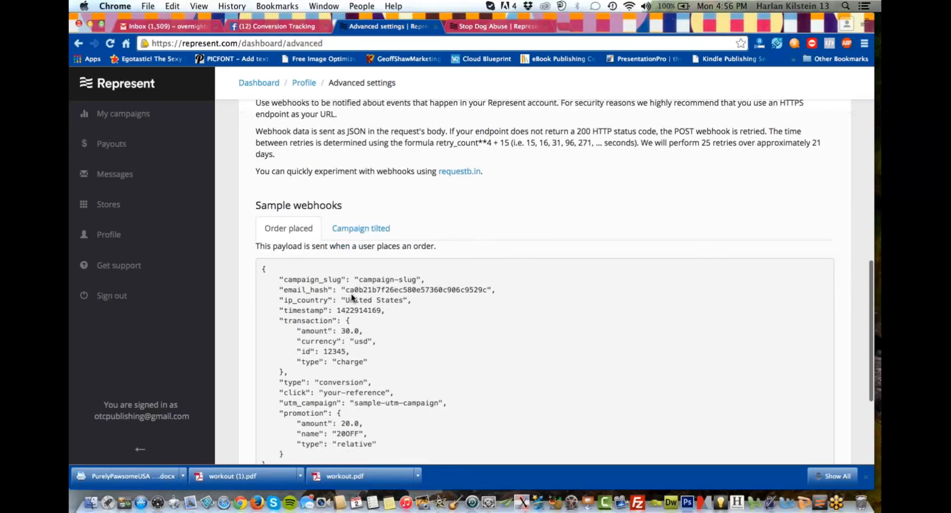
pyautogui.scroll(-3, 352, 297)
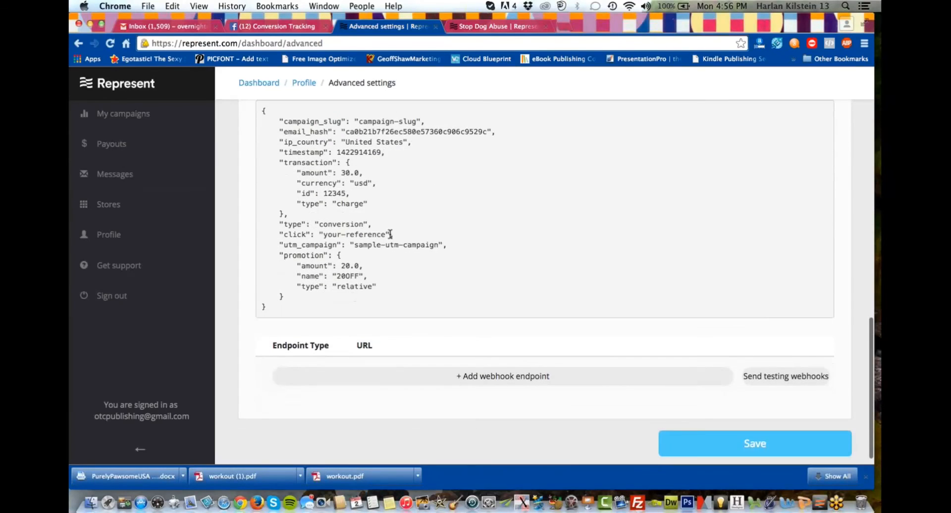
pyautogui.scroll(8, 391, 235)
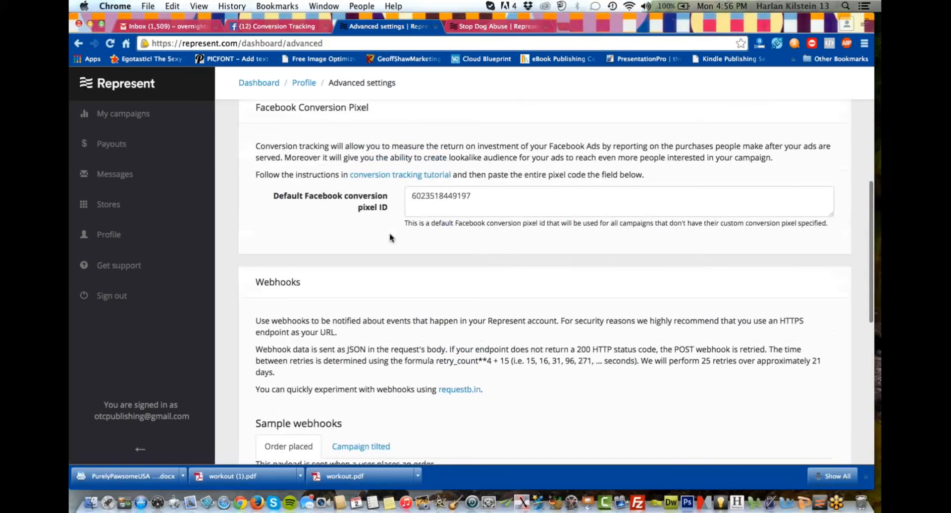
pyautogui.scroll(3, 390, 237)
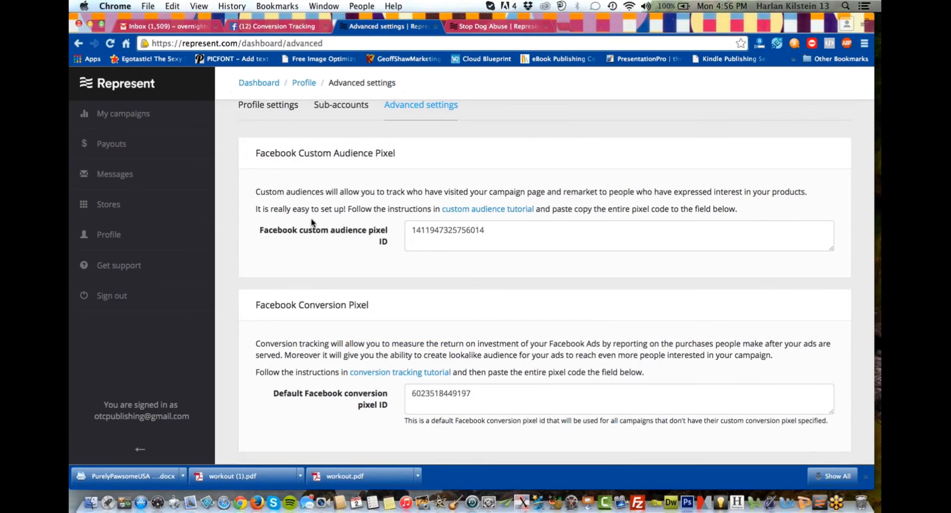
pyautogui.scroll(1, 312, 222)
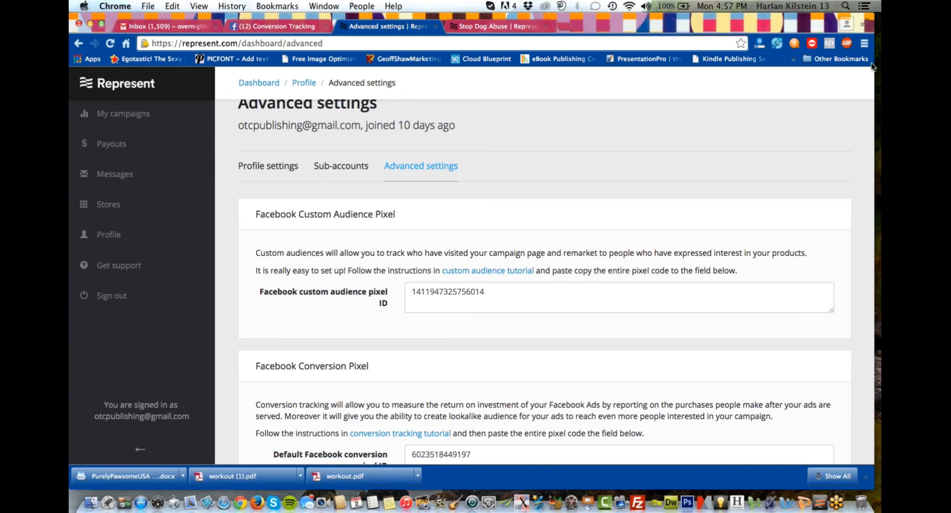
pyautogui.click(869, 39)
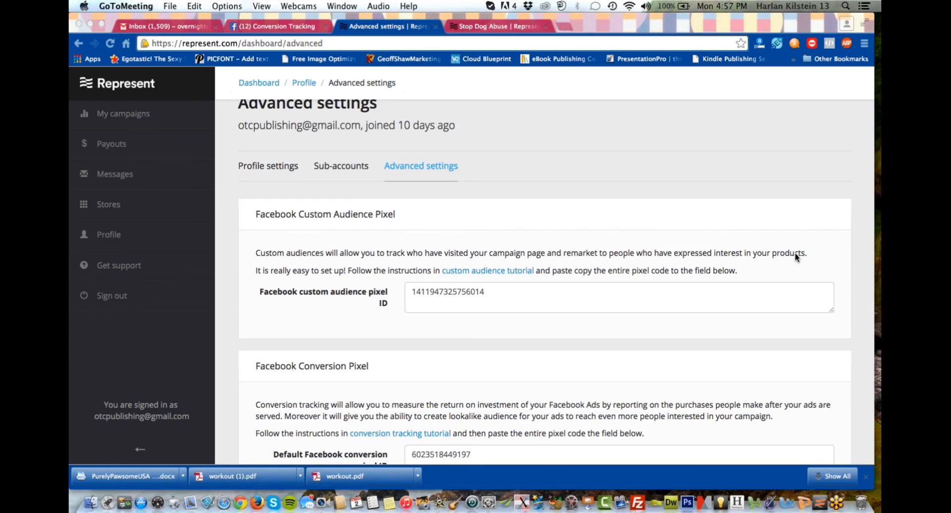
pyautogui.click(613, 169)
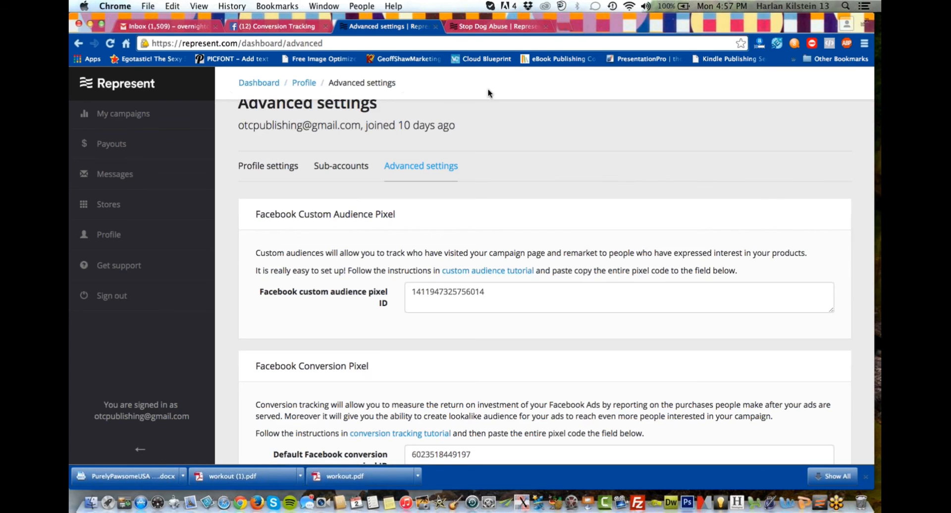
# Return to Facebook, close the pixel code, and start a new ad from the campaigns list with the Boost your posts objective.
pyautogui.click(307, 26)
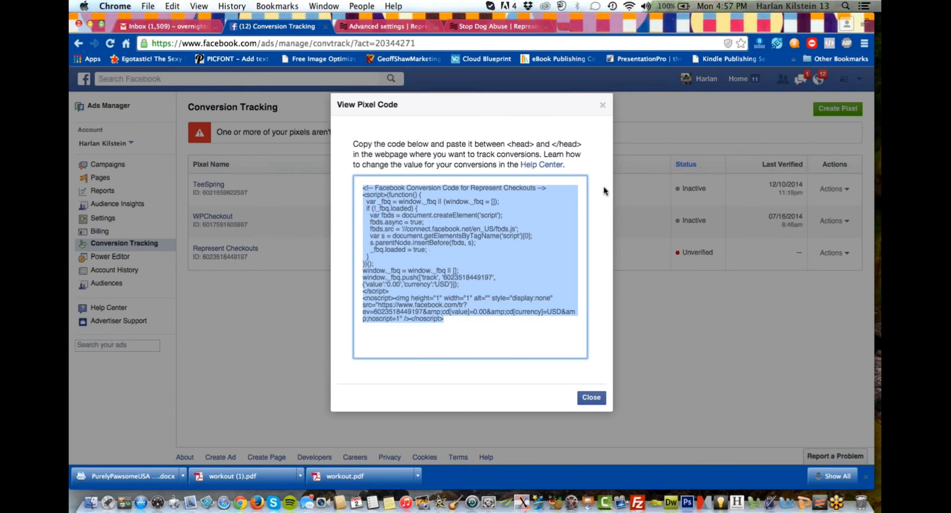
pyautogui.click(591, 397)
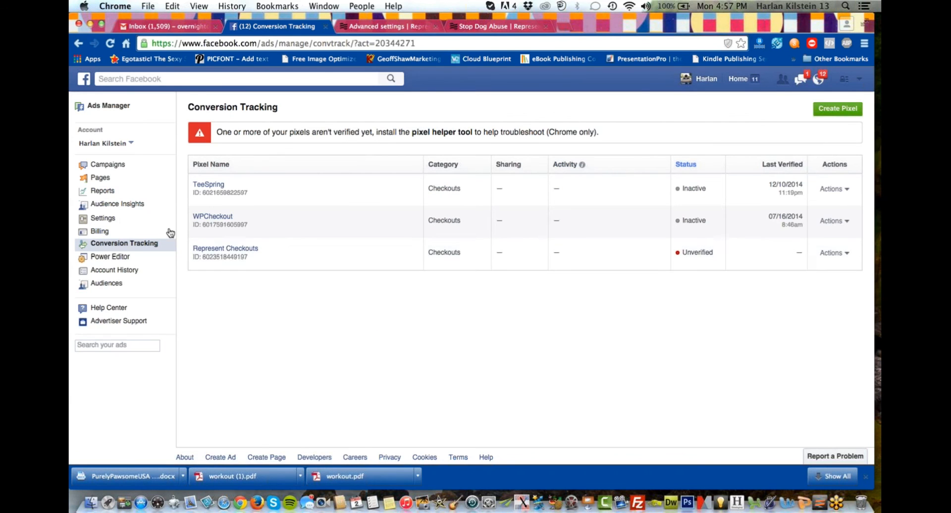
pyautogui.click(110, 166)
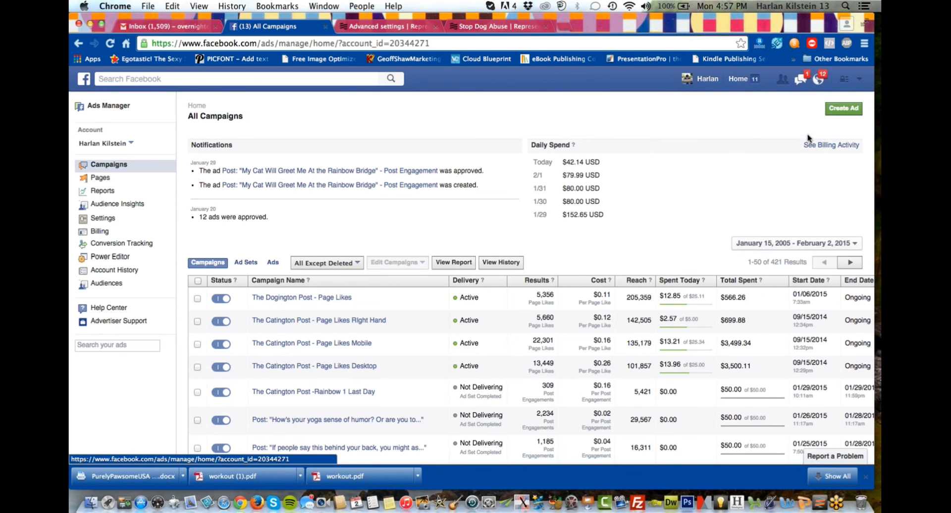
pyautogui.click(838, 110)
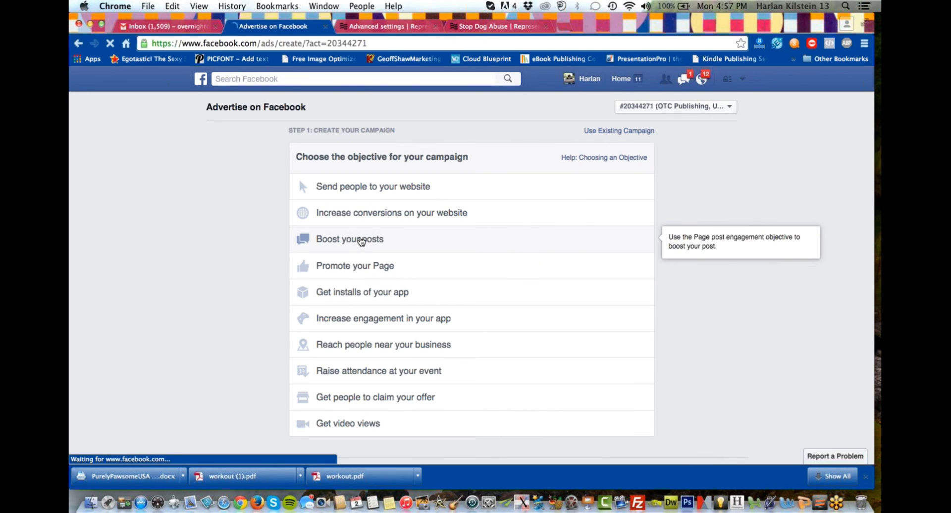
pyautogui.click(363, 240)
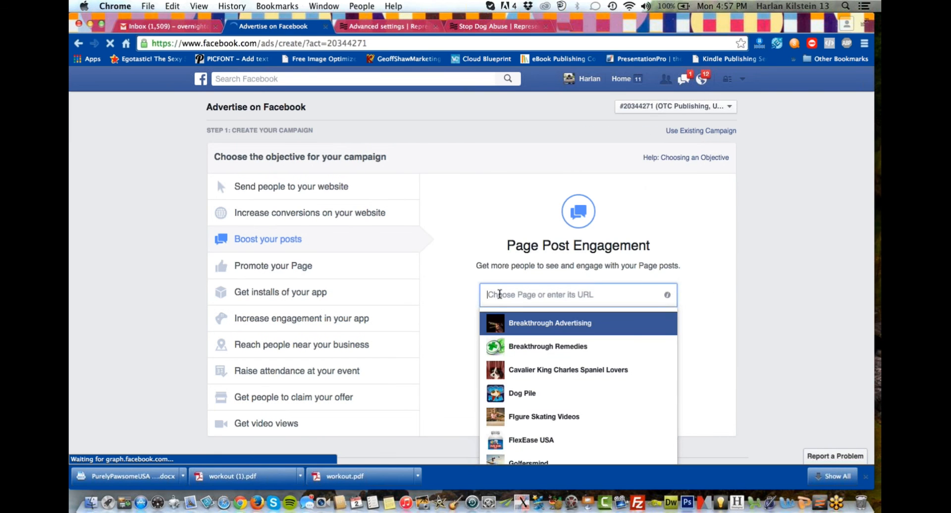
# Choose The Dogington Post page and its Stop Dog Abuse post for boosting, and continue to the ad set.
pyautogui.write('Dog')
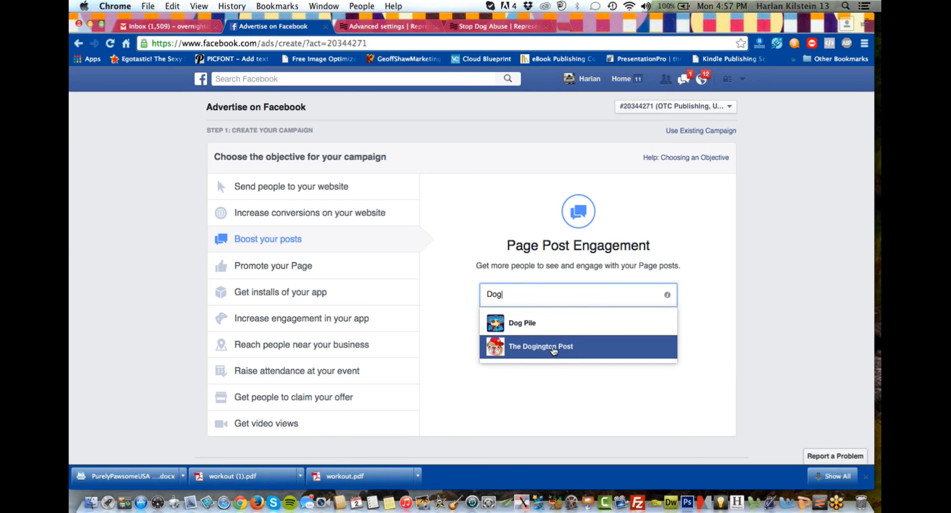
pyautogui.click(554, 350)
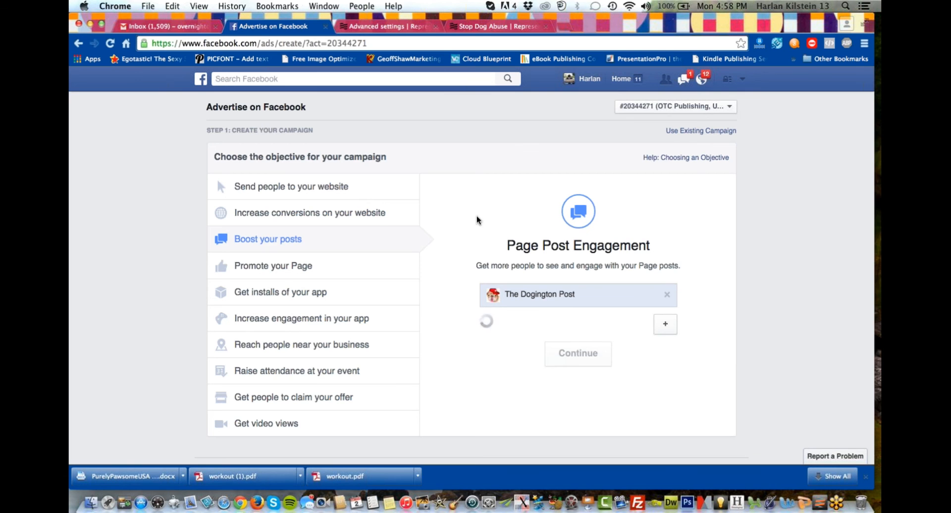
pyautogui.scroll(-2, 478, 221)
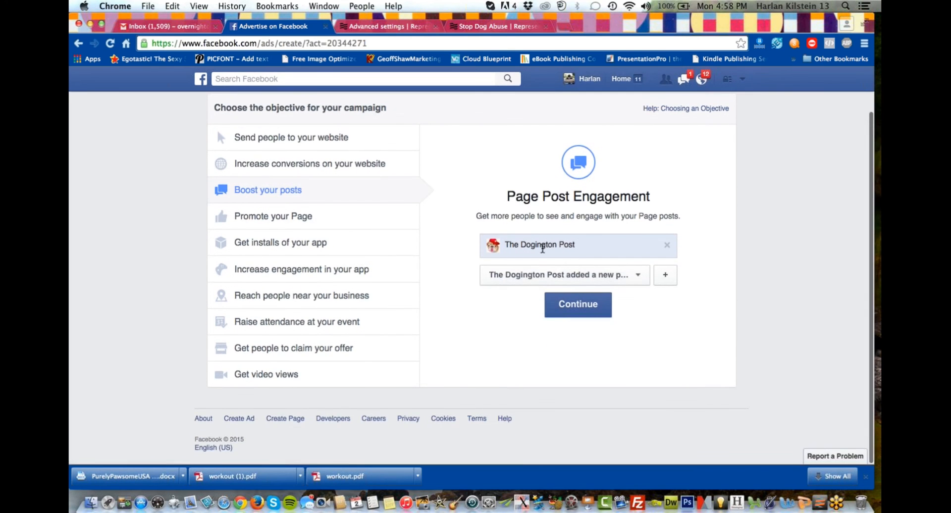
pyautogui.click(611, 275)
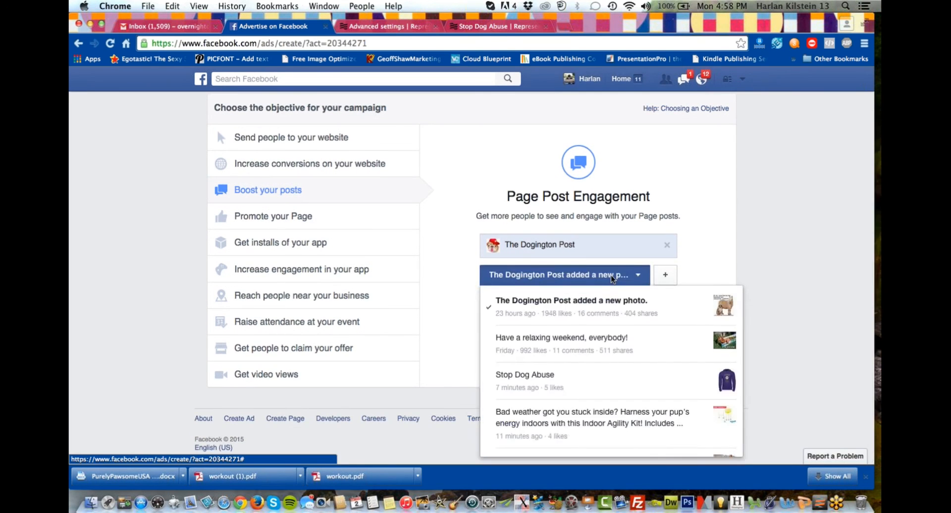
pyautogui.click(603, 380)
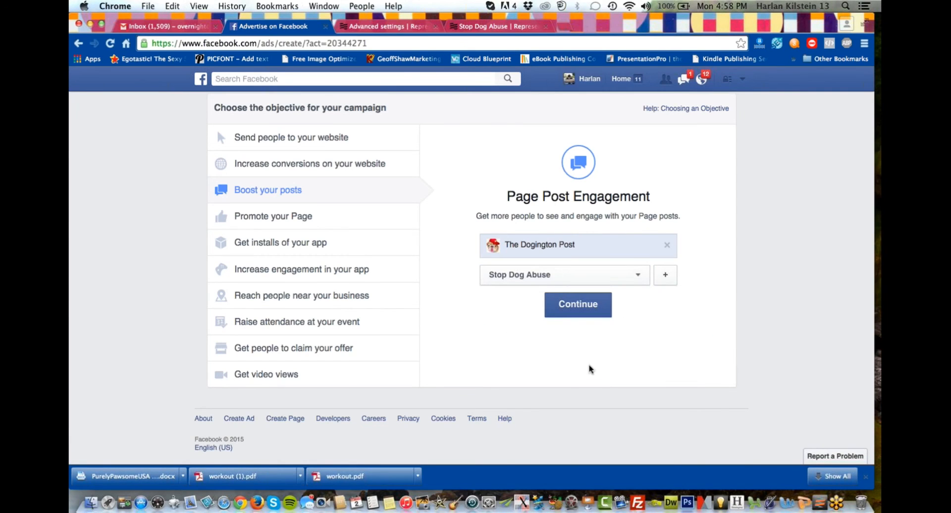
pyautogui.click(580, 307)
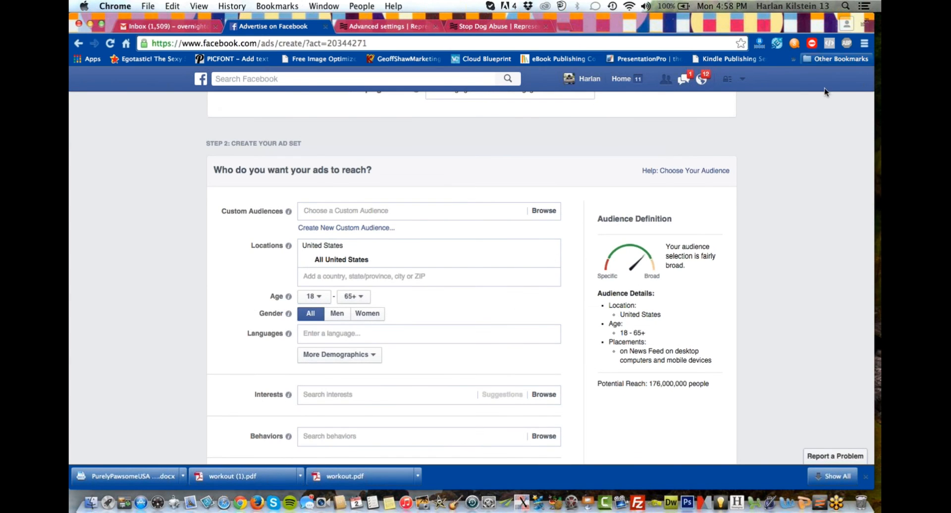
# Limit the ad set's audience to women with a minimum age of 40.
pyautogui.click(364, 319)
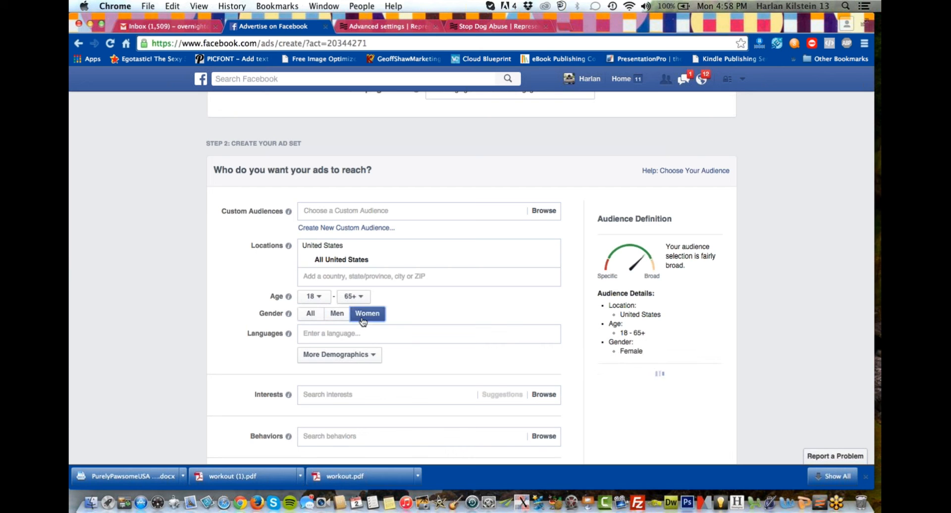
pyautogui.click(323, 301)
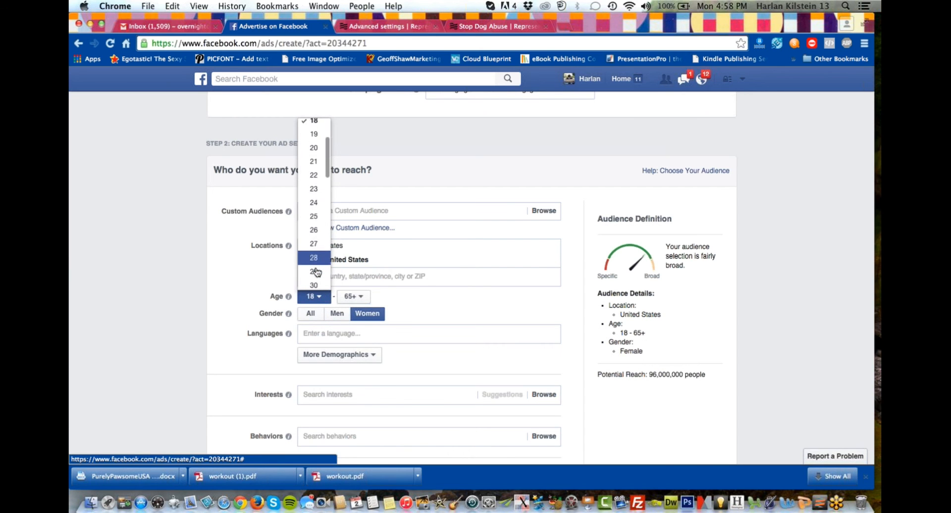
pyautogui.scroll(-5, 317, 272)
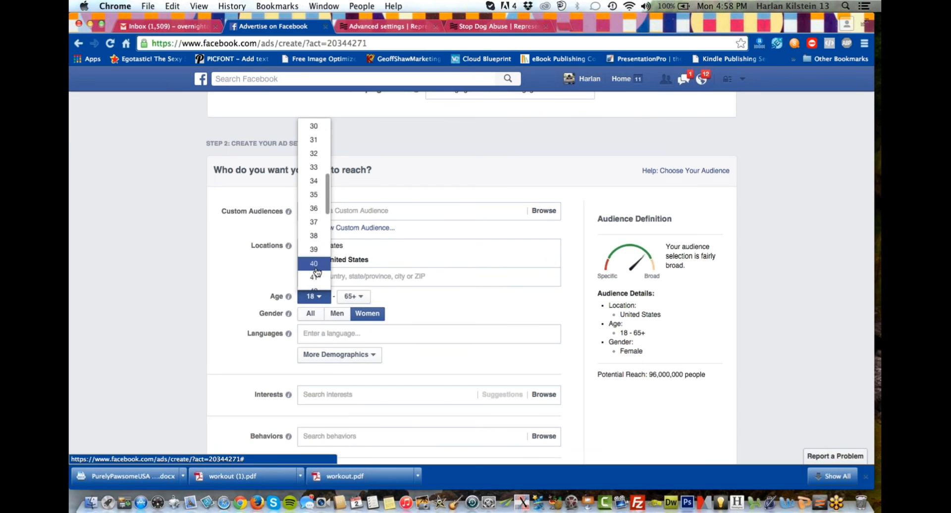
pyautogui.click(315, 270)
pyautogui.scroll(-5, 194, 363)
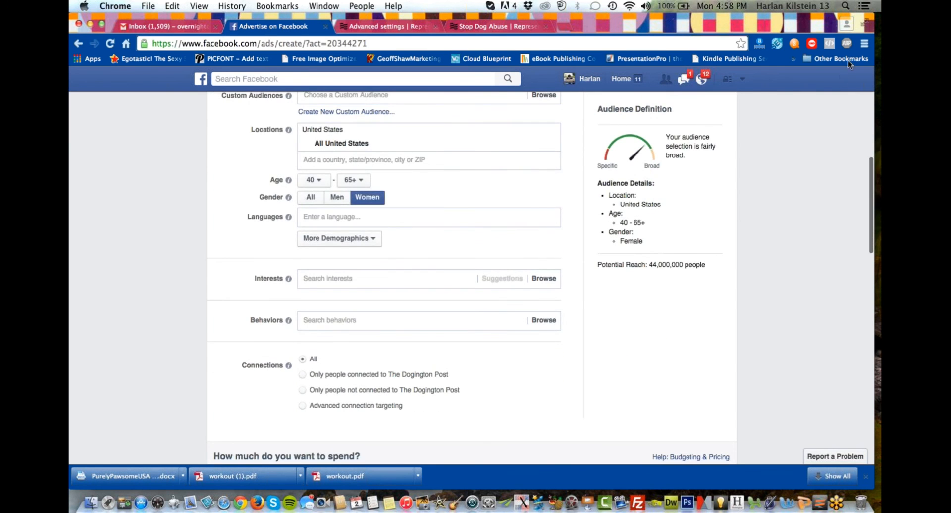
pyautogui.click(872, 42)
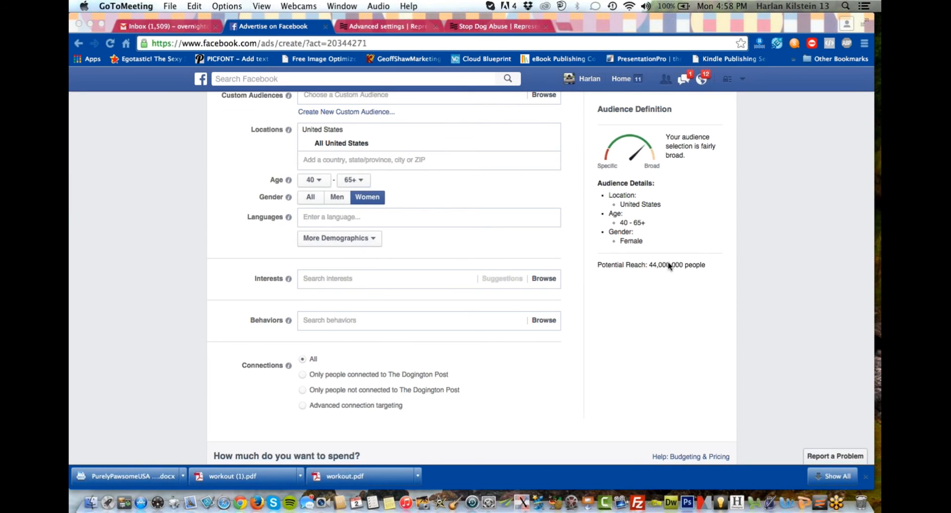
# Search the audience interests for "national mill" and add national mill dog rescue.
pyautogui.click(376, 279)
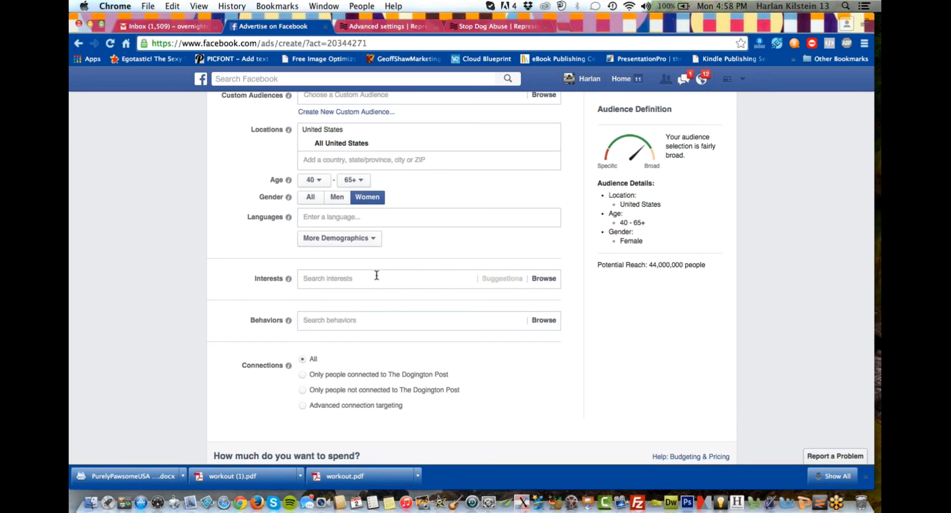
pyautogui.write('nati')
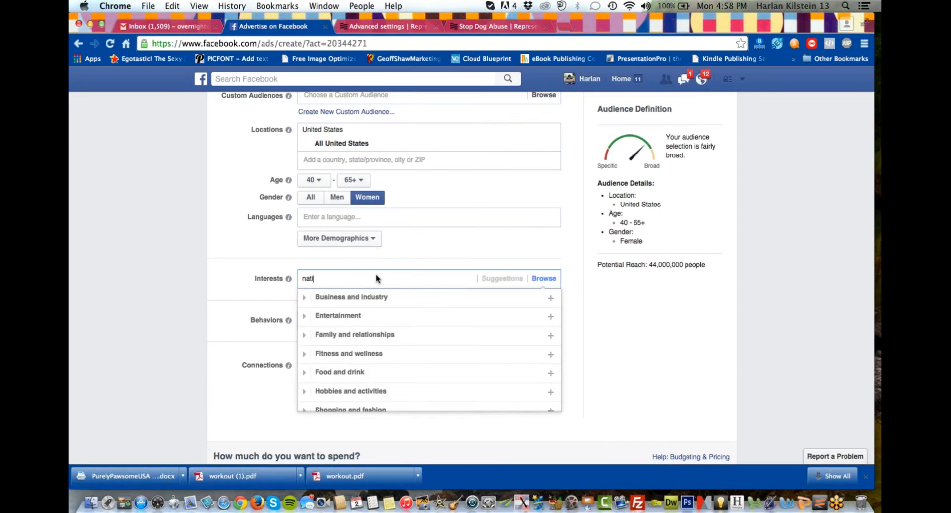
pyautogui.write('oanl m')
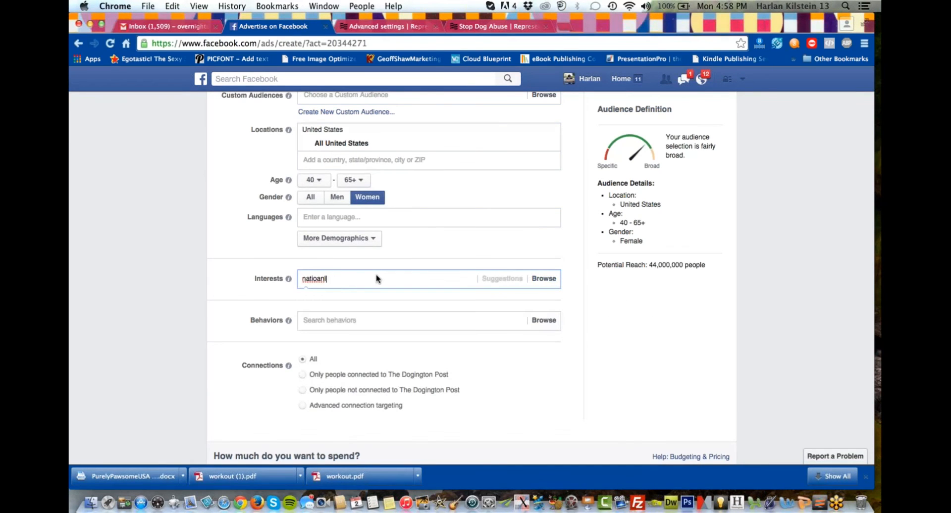
pyautogui.press('BackSpace')
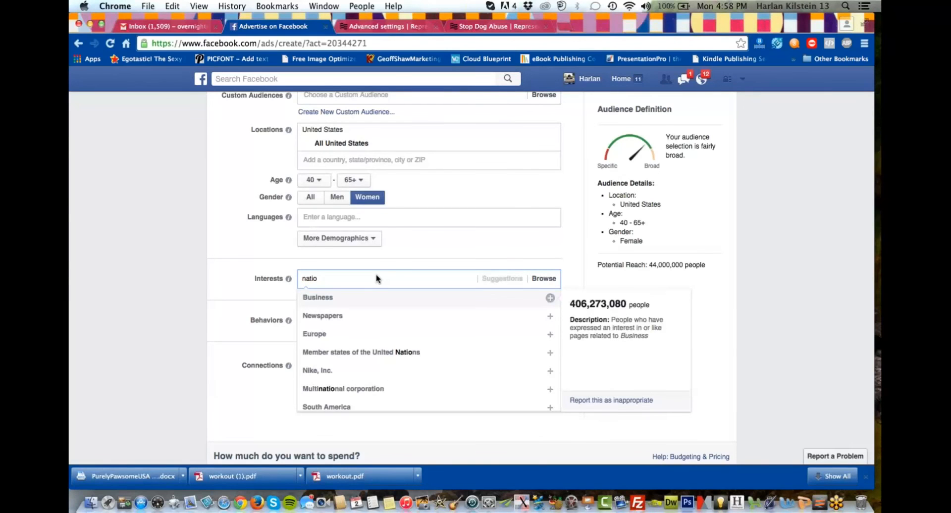
pyautogui.write('nial m')
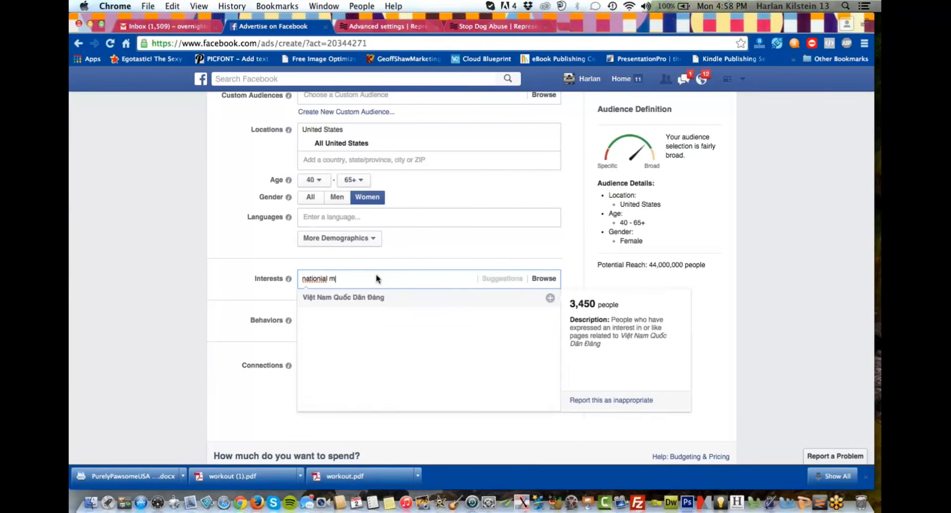
pyautogui.write('il')
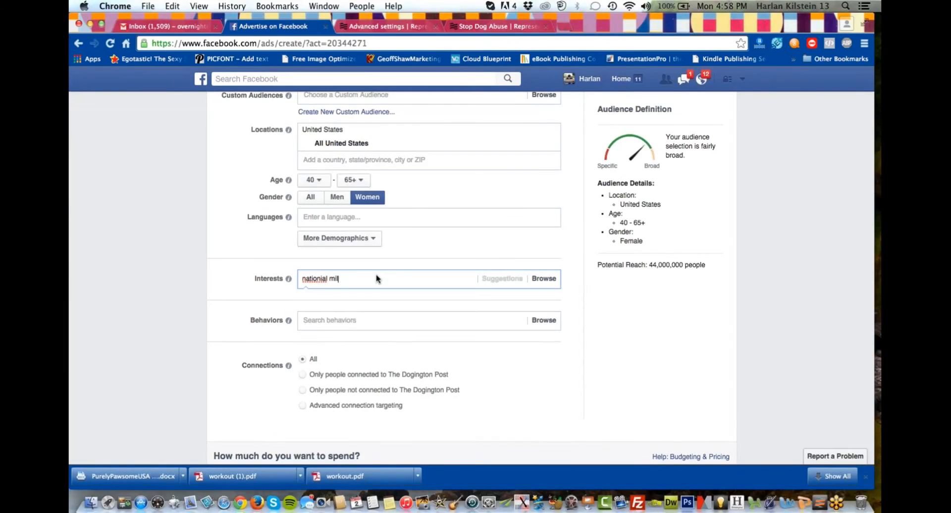
pyautogui.press('BackSpace')
pyautogui.press('BackSpace')
pyautogui.press('BackSpace')
pyautogui.press('BackSpace')
pyautogui.press('BackSpace')
pyautogui.press('BackSpace')
pyautogui.press('BackSpace')
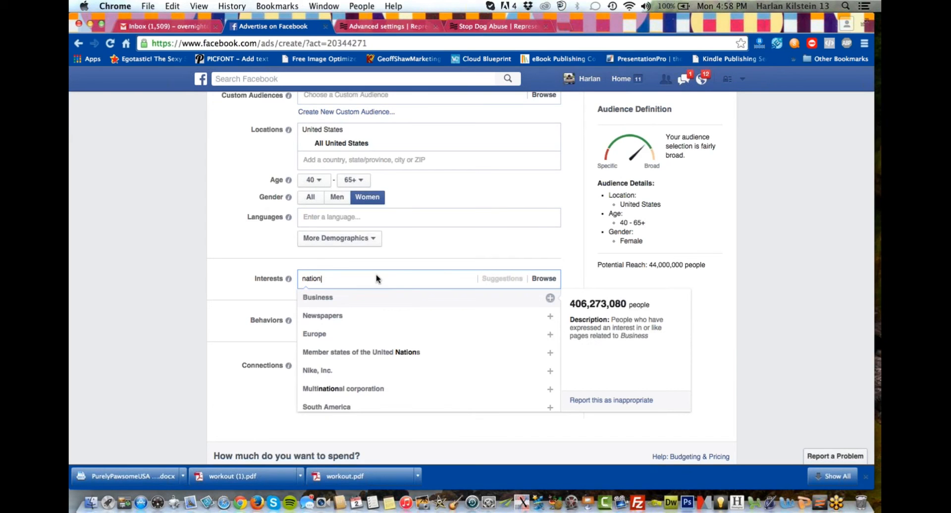
pyautogui.write('al m')
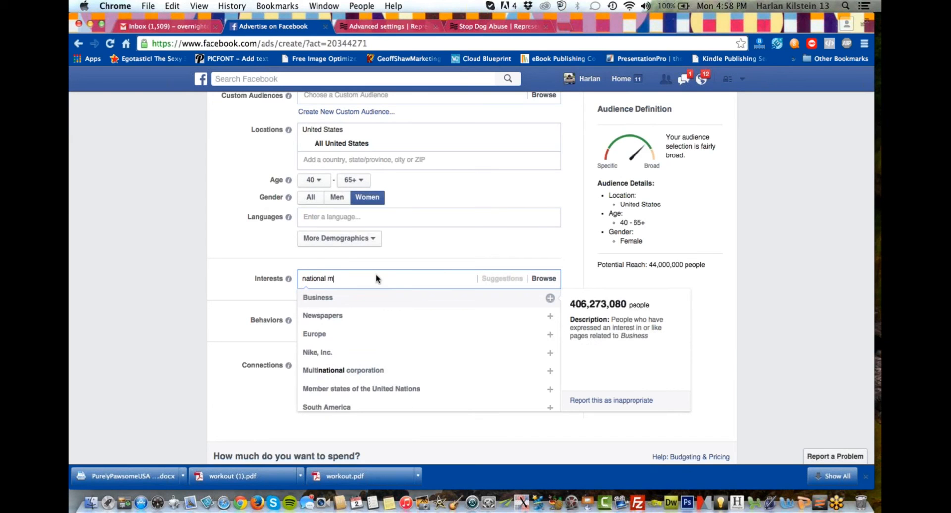
pyautogui.write('ill')
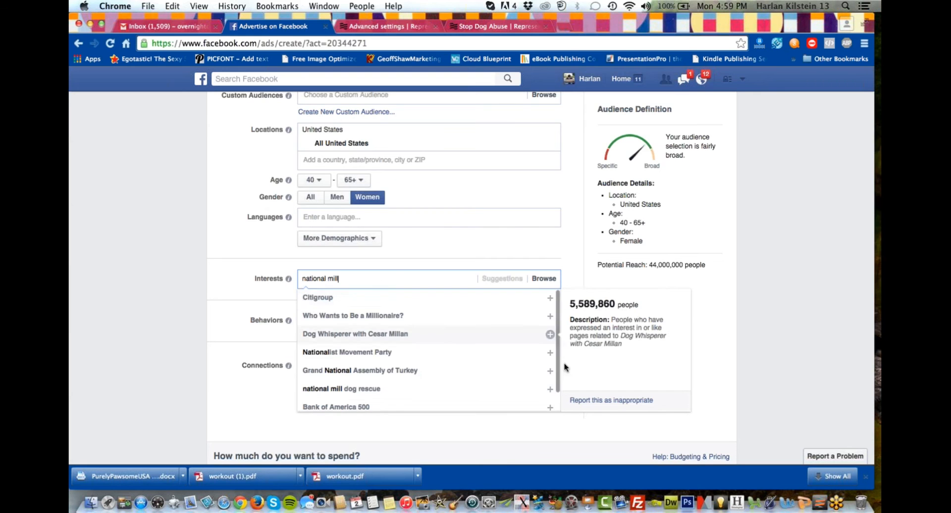
pyautogui.click(550, 389)
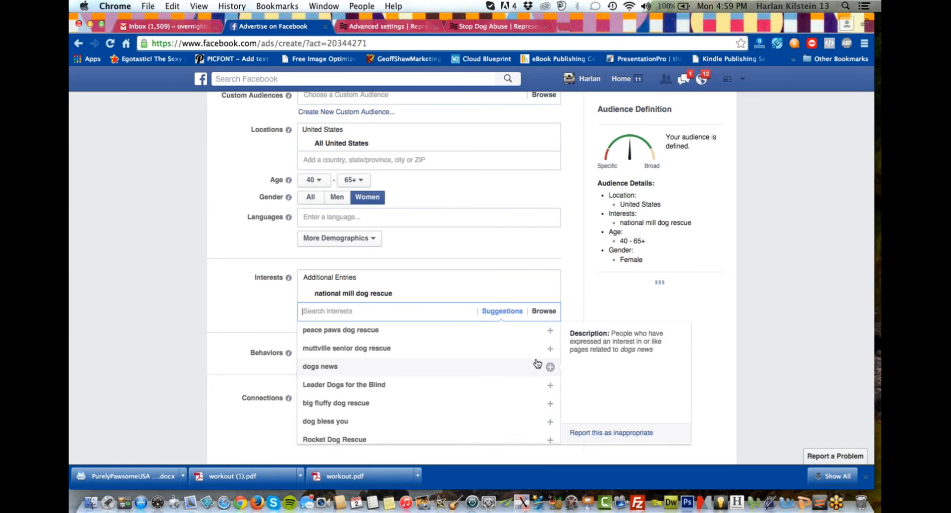
# Add the suggested interests peace paws dog rescue, muttville senior dog rescue, big fluffy dog rescue and Rocket Dog Rescue.
pyautogui.click(550, 332)
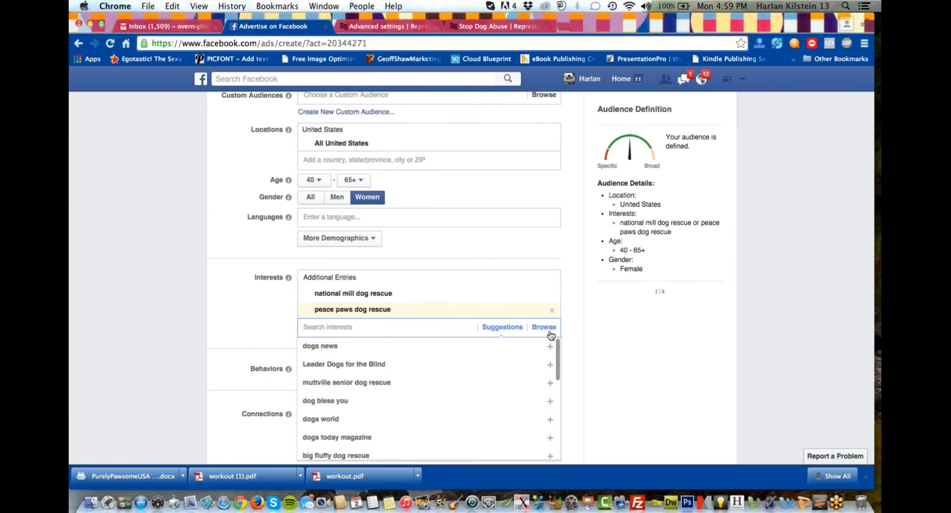
pyautogui.click(550, 385)
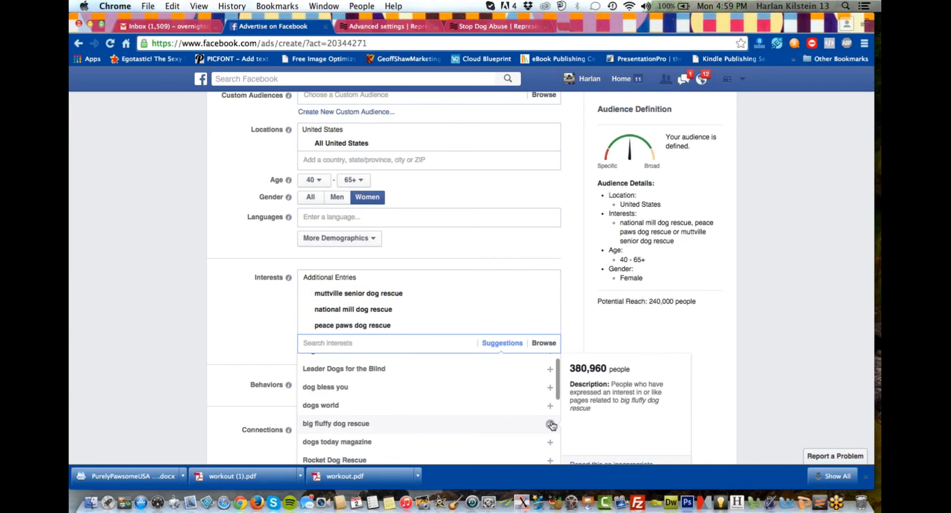
pyautogui.click(550, 423)
pyautogui.scroll(-1, 545, 423)
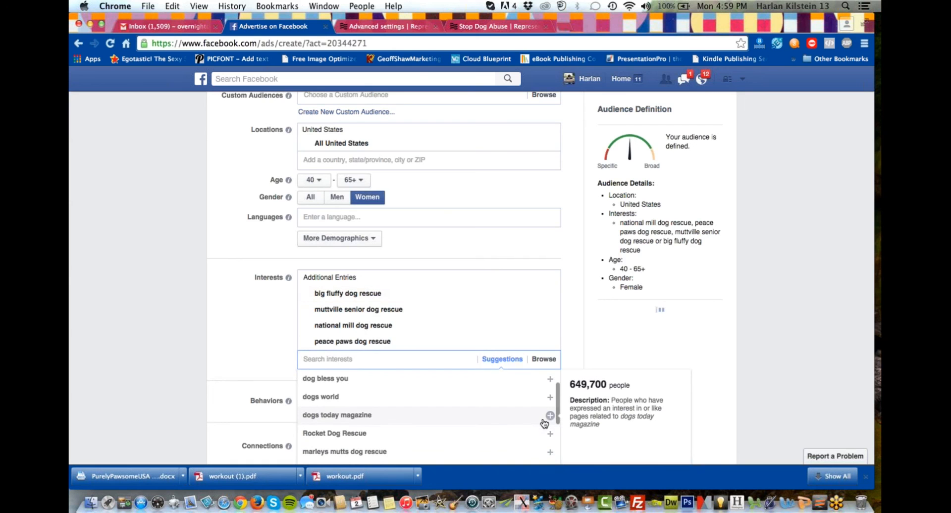
pyautogui.click(546, 434)
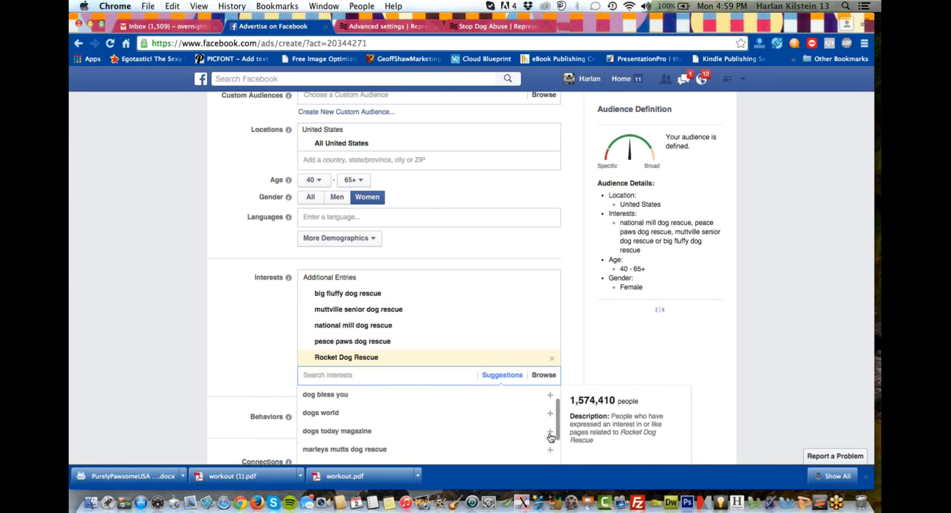
# Add marleys mutts dog rescue and lucky dog animal rescue from the suggested interests.
pyautogui.scroll(-1, 546, 434)
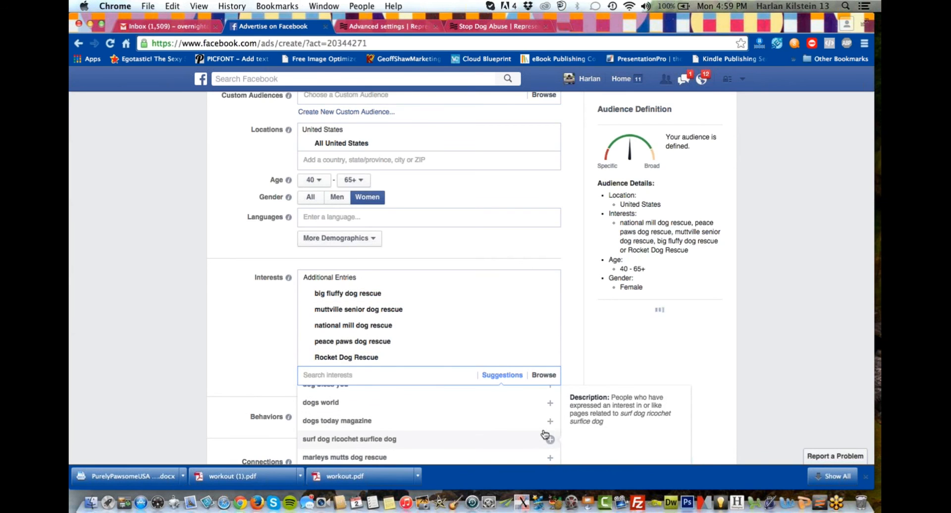
pyautogui.scroll(-1, 548, 436)
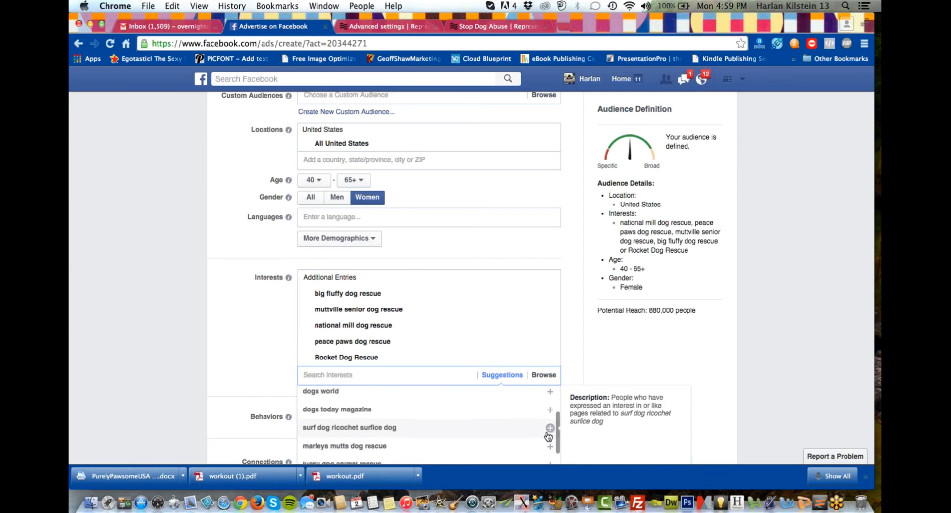
pyautogui.click(551, 447)
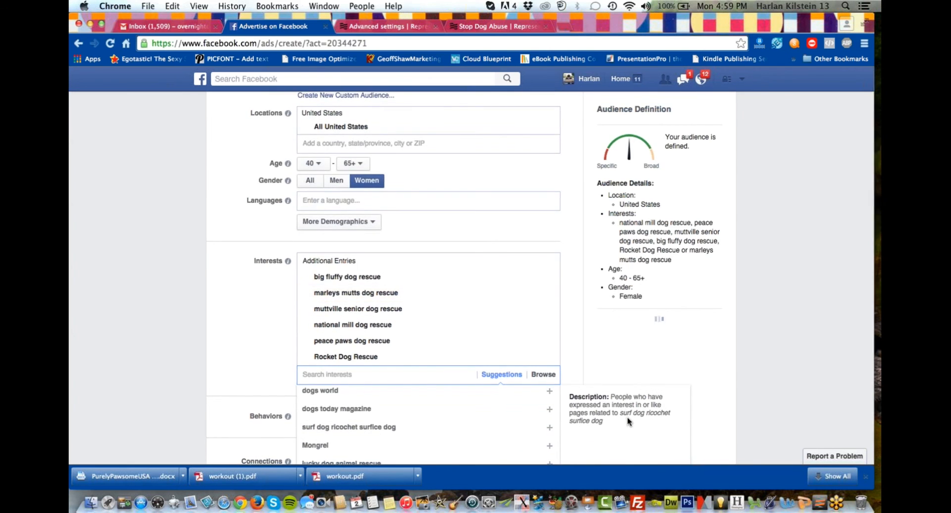
pyautogui.scroll(-3, 628, 422)
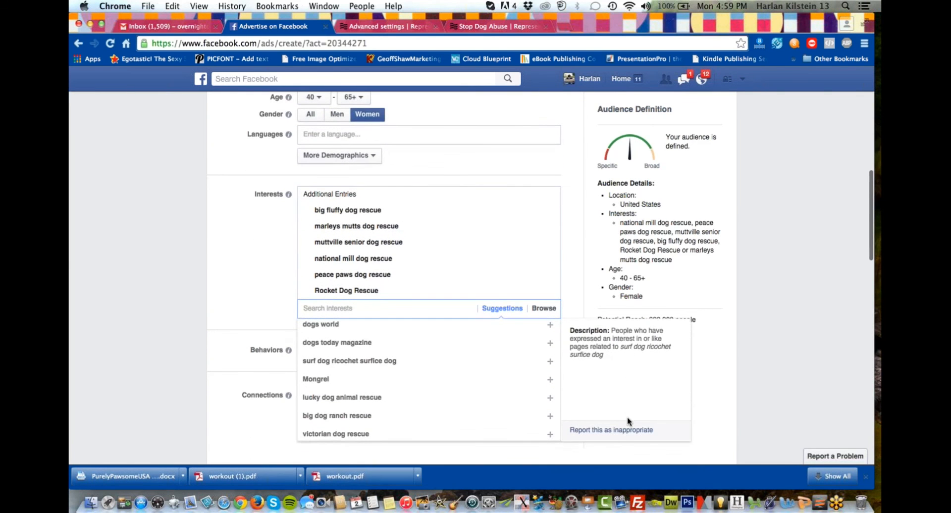
pyautogui.click(551, 399)
pyautogui.click(551, 399)
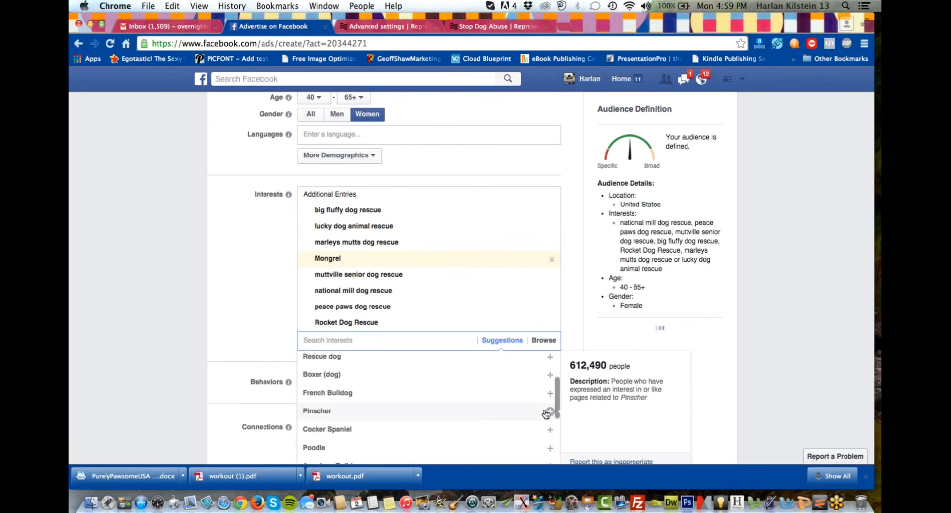
# Remove the Mongrel interest from the audience and check the remaining targeting settings.
pyautogui.scroll(-4, 548, 409)
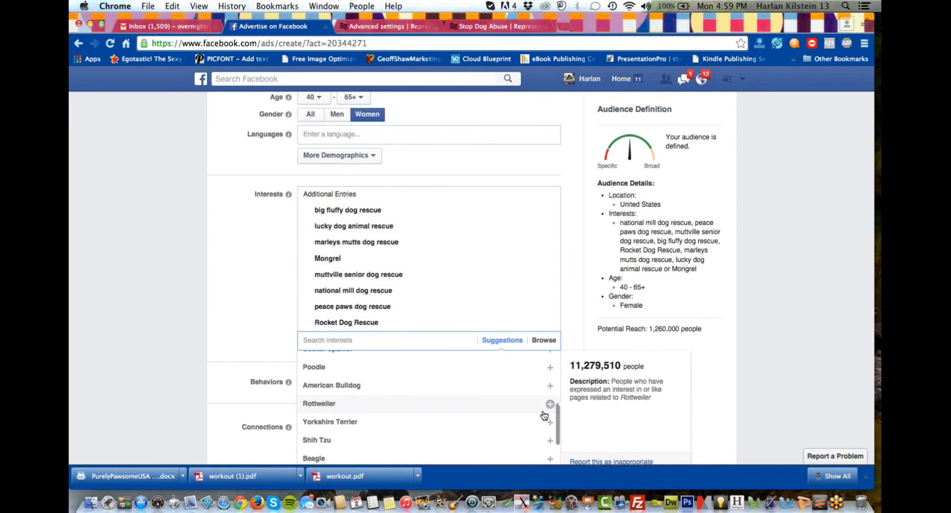
pyautogui.scroll(5, 546, 416)
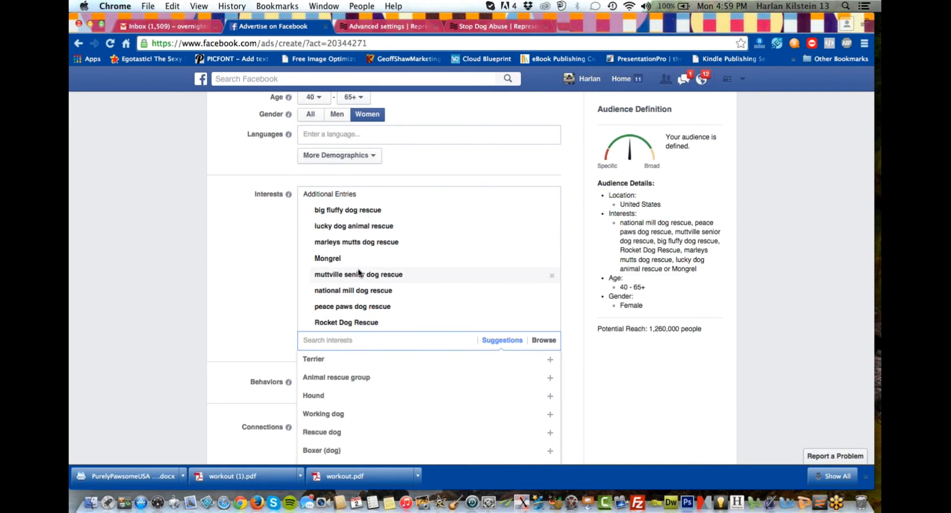
pyautogui.moveTo(402, 264)
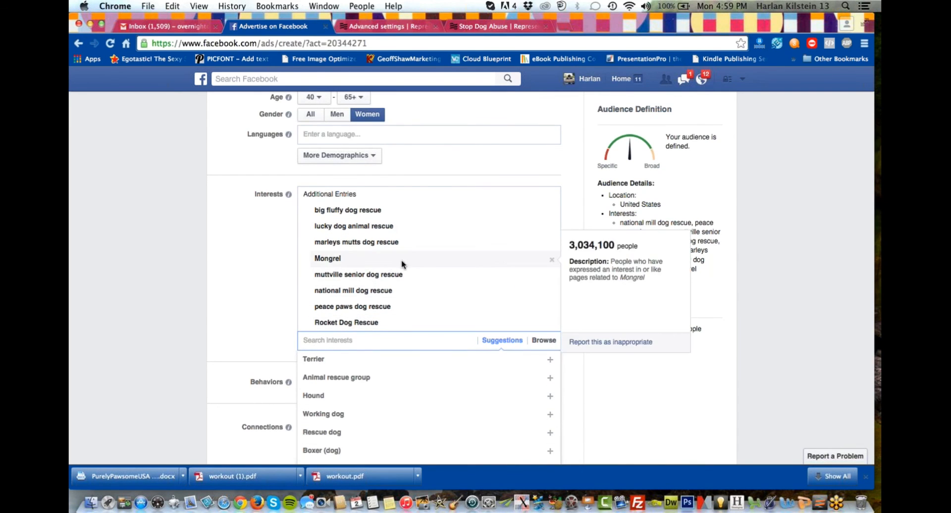
pyautogui.click(551, 260)
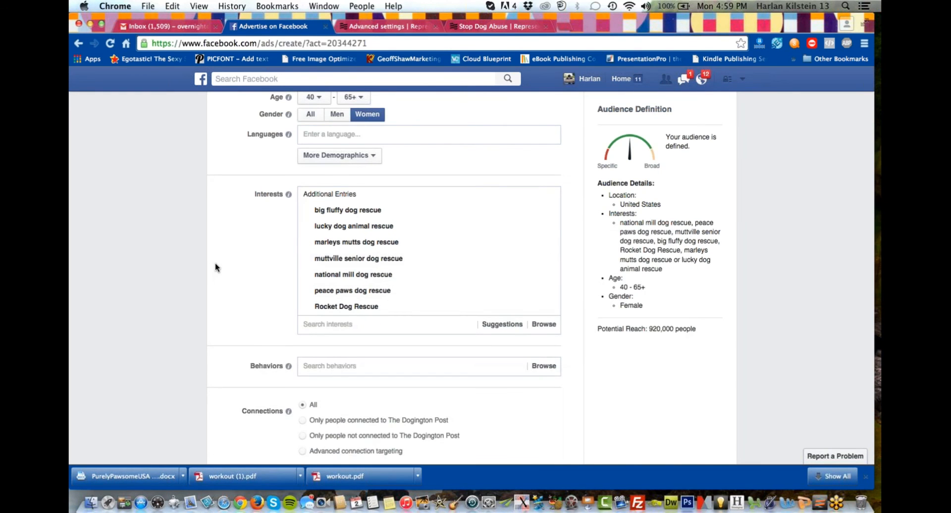
pyautogui.scroll(5, 216, 262)
pyautogui.scroll(-1, 216, 261)
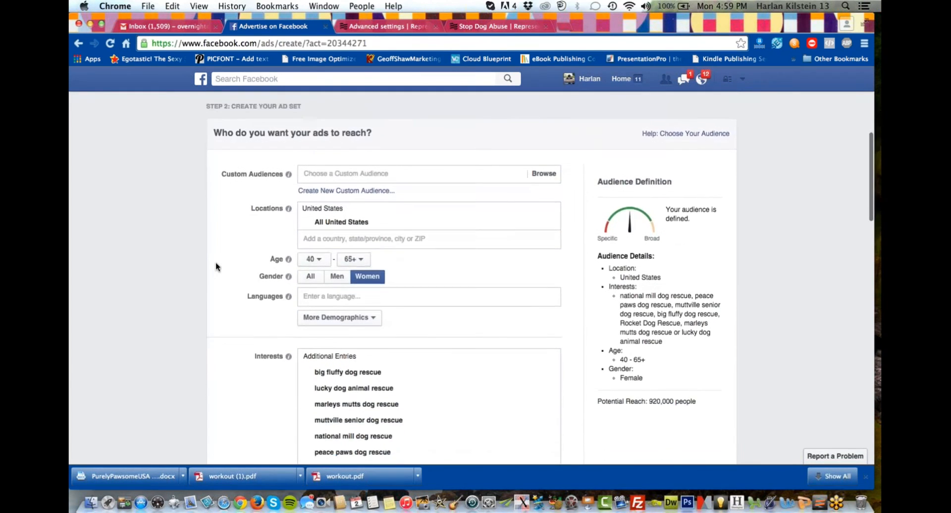
# Try limiting the audience to people connected to The Dogington Post, check the potential reach, and set the connections back to All.
pyautogui.scroll(-3, 216, 266)
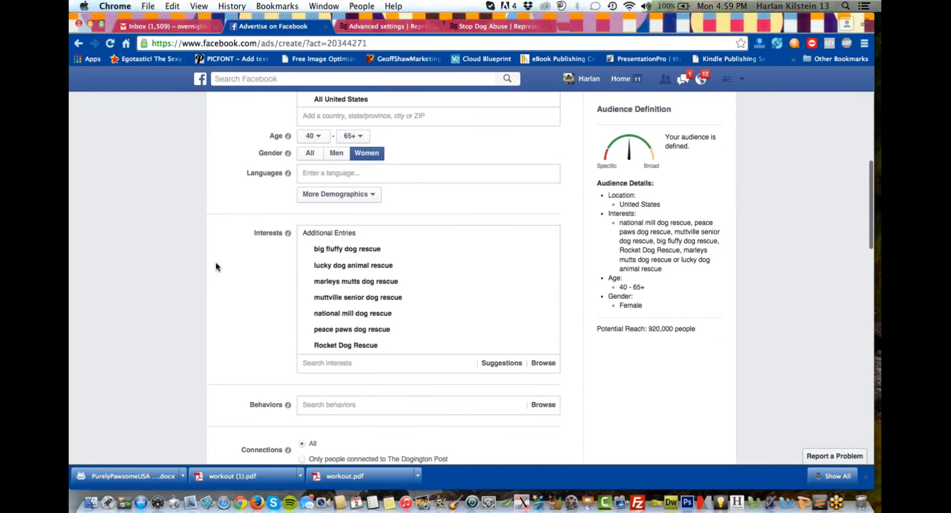
pyautogui.scroll(-1, 215, 262)
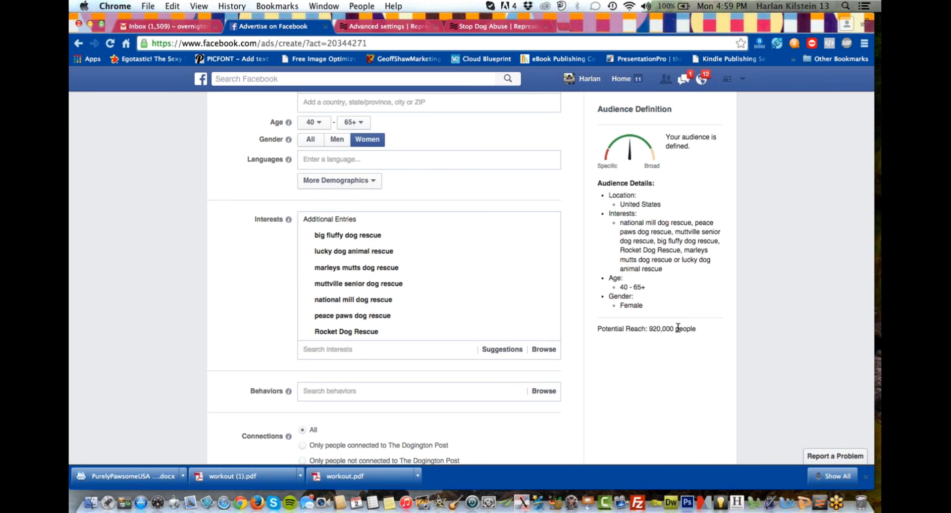
pyautogui.scroll(-2, 678, 328)
pyautogui.scroll(-5, 678, 328)
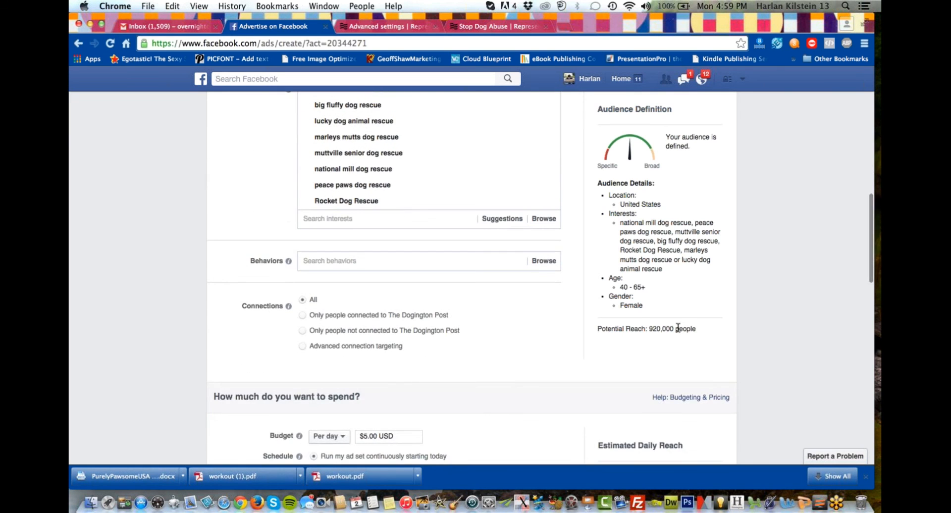
pyautogui.scroll(-2, 615, 337)
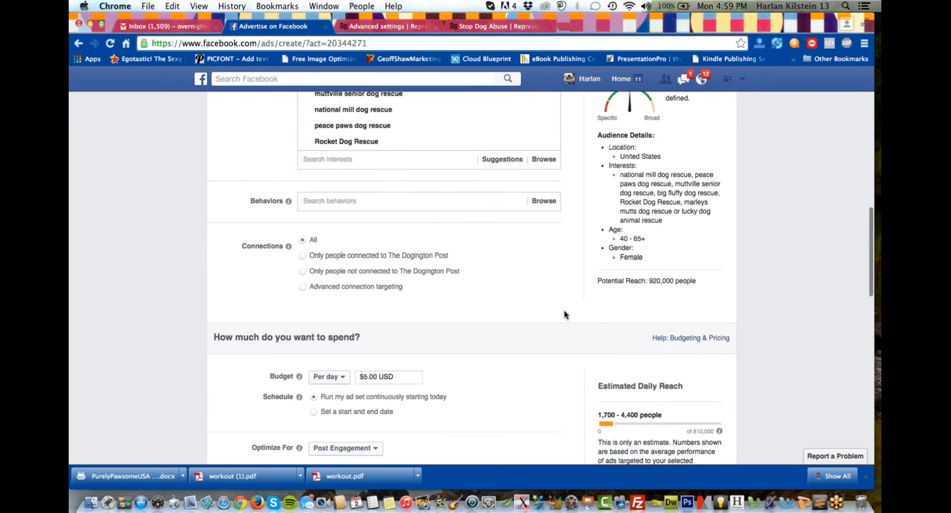
pyautogui.scroll(-1, 563, 314)
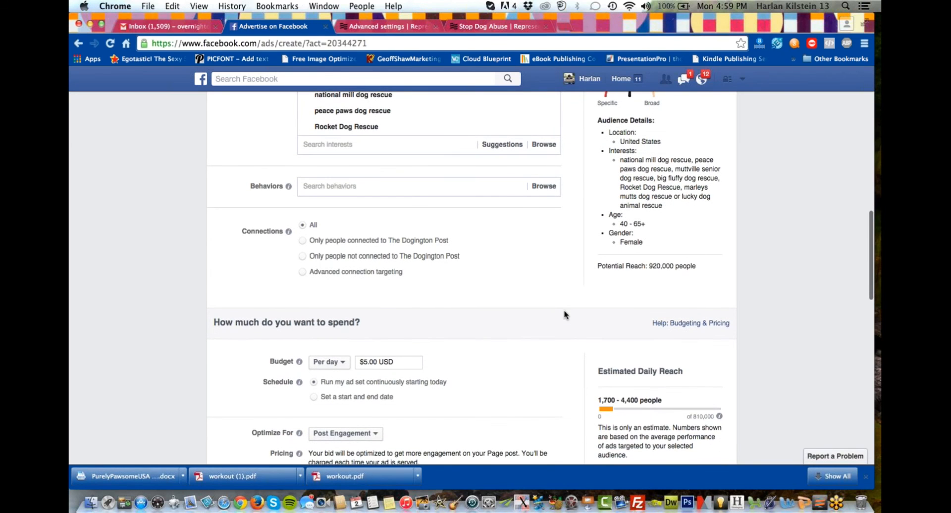
pyautogui.click(302, 241)
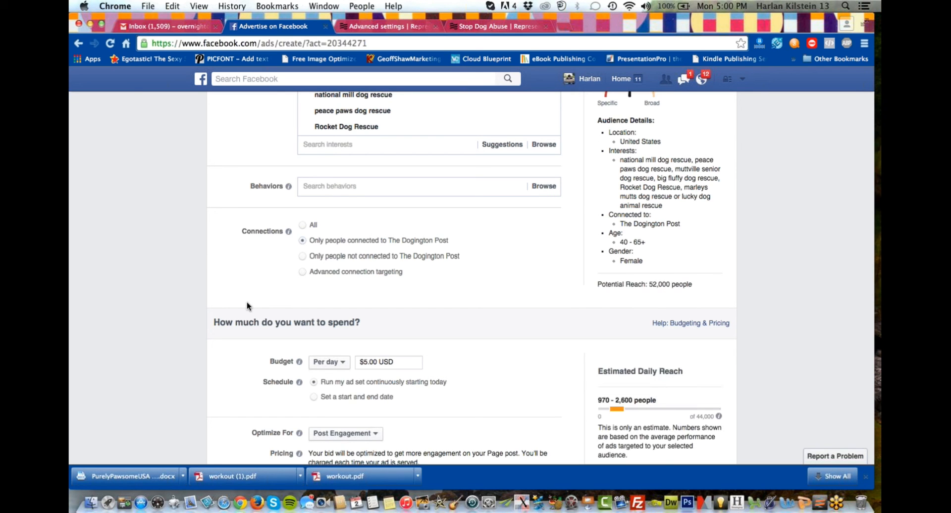
pyautogui.moveTo(287, 232)
pyautogui.click(304, 226)
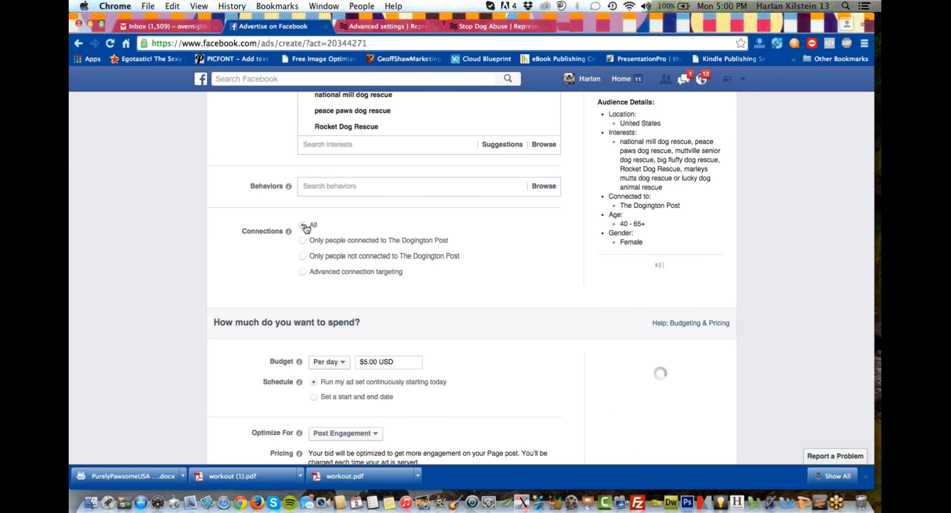
# Remove the Right Column placement from the boosted post ad.
pyautogui.scroll(-1, 197, 382)
pyautogui.scroll(-3, 198, 382)
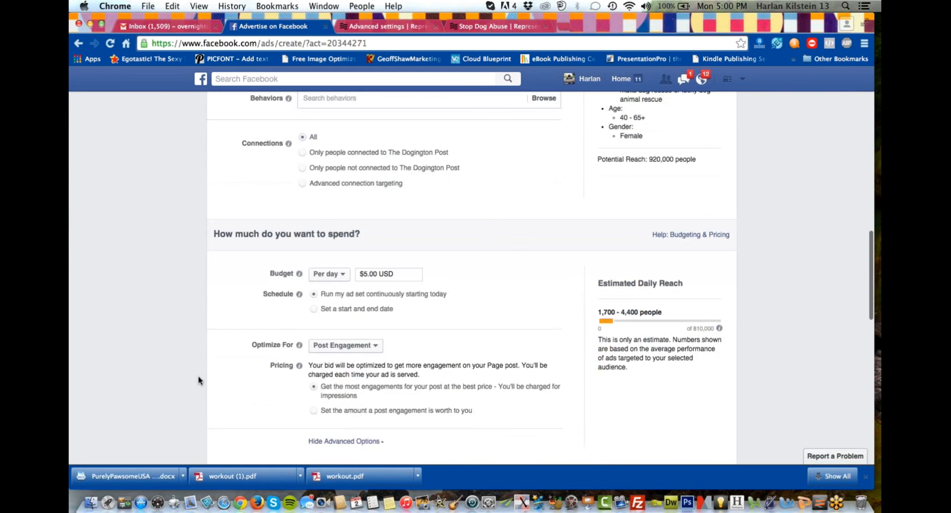
pyautogui.scroll(-5, 210, 360)
pyautogui.scroll(-5, 210, 361)
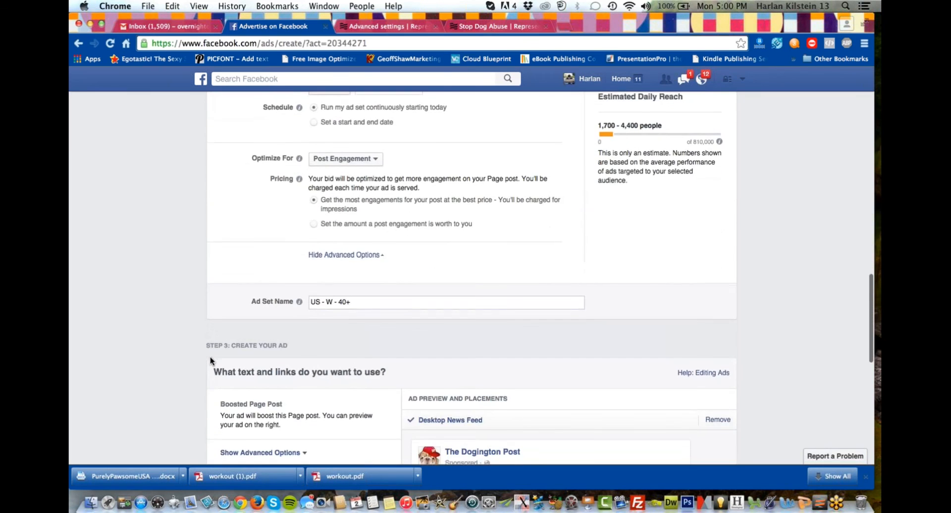
pyautogui.scroll(-10, 189, 377)
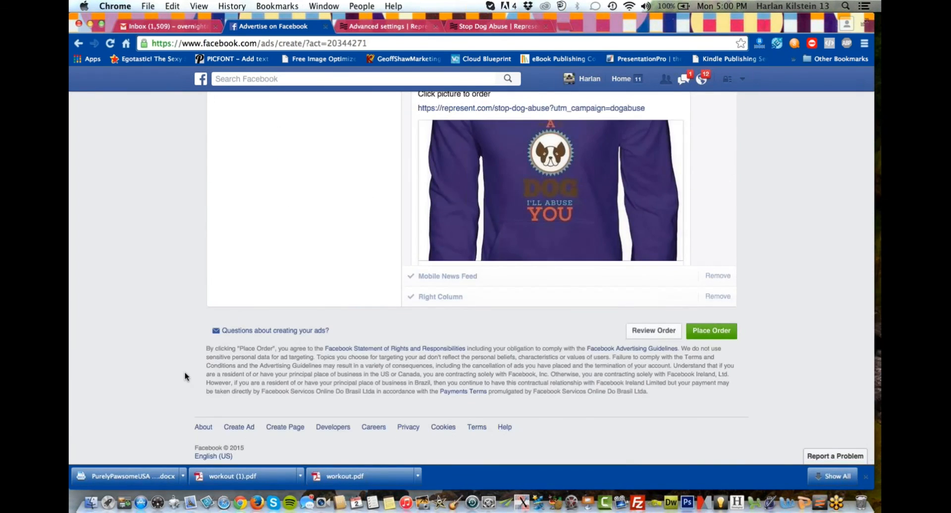
pyautogui.click(722, 296)
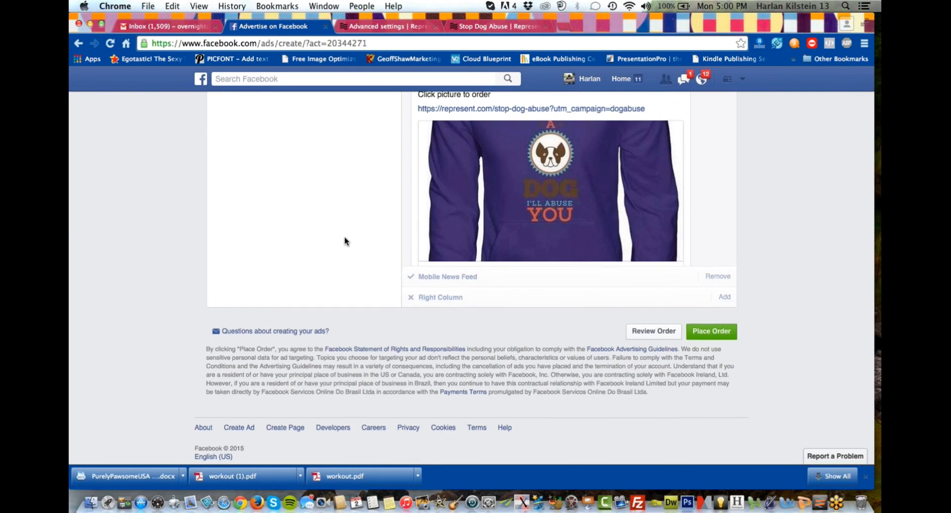
# Show the ad's advanced options and choose Represent Checkouts as the conversion tracking pixel.
pyautogui.scroll(5, 345, 241)
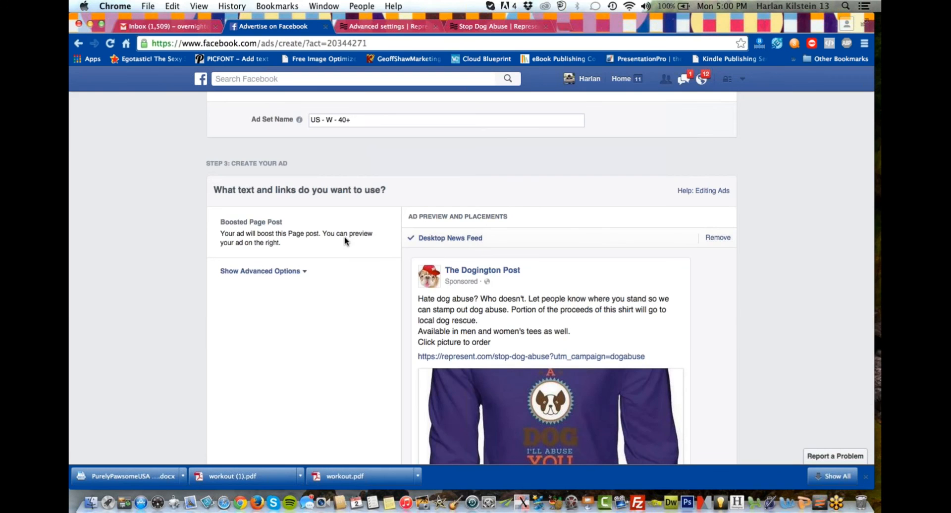
pyautogui.scroll(-5, 346, 242)
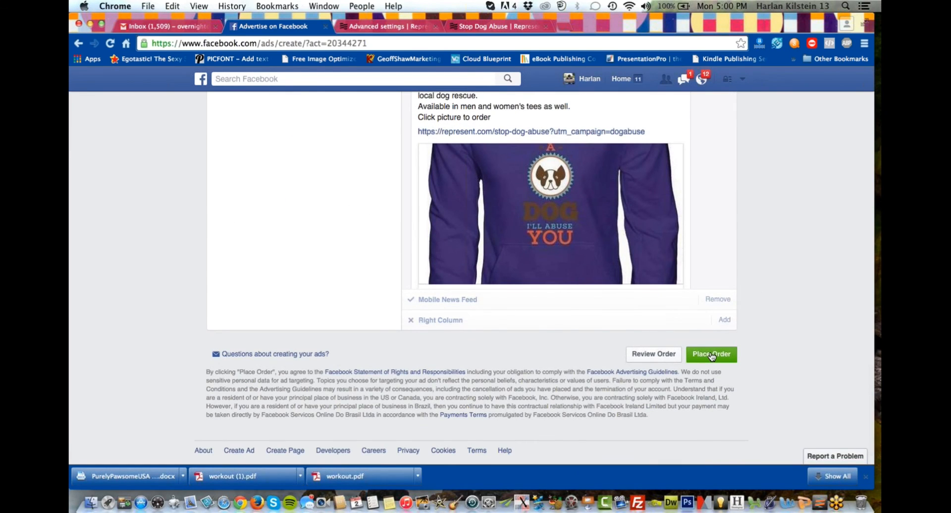
pyautogui.scroll(3, 304, 245)
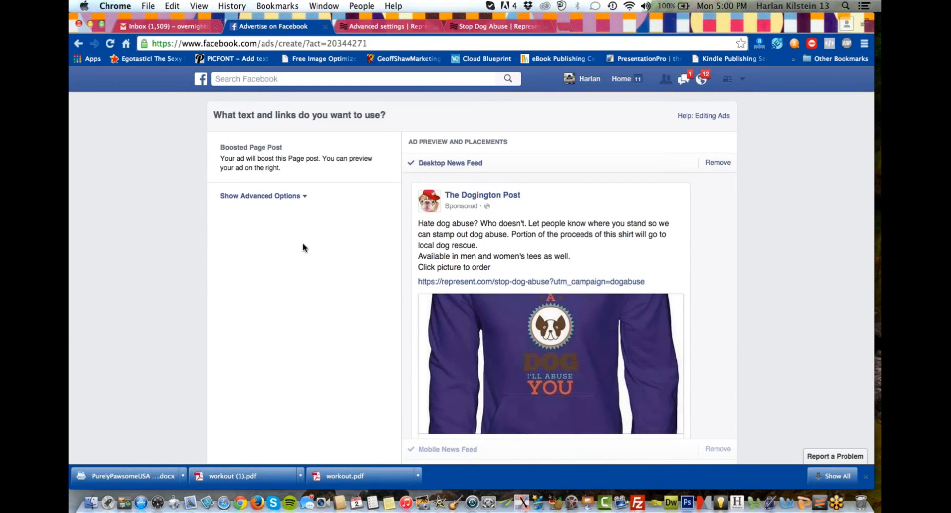
pyautogui.scroll(5, 303, 246)
pyautogui.scroll(-1, 301, 224)
pyautogui.scroll(4, 302, 225)
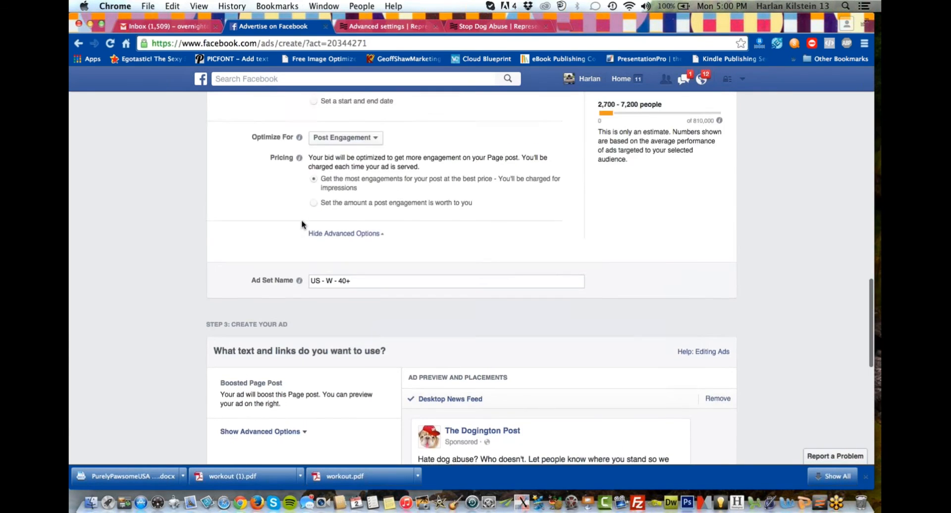
pyautogui.scroll(-8, 302, 223)
pyautogui.scroll(-1, 234, 286)
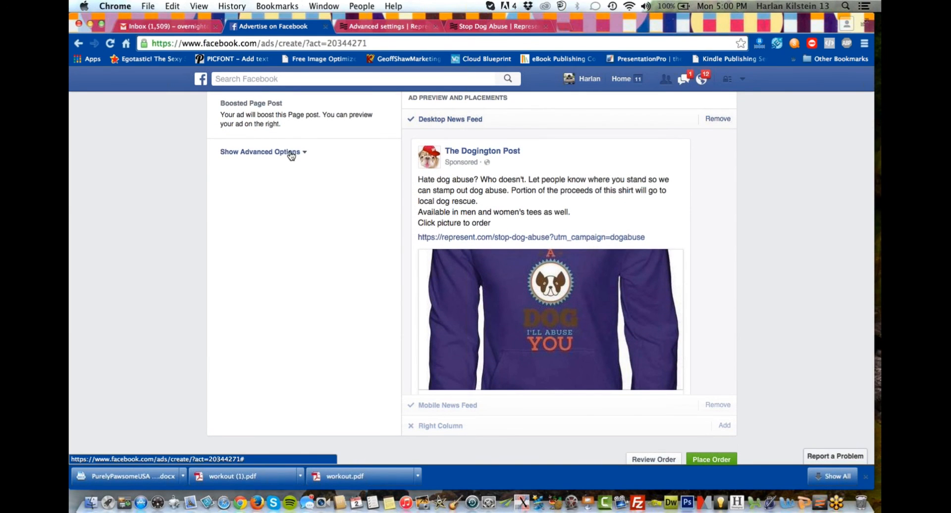
pyautogui.click(291, 154)
pyautogui.click(308, 245)
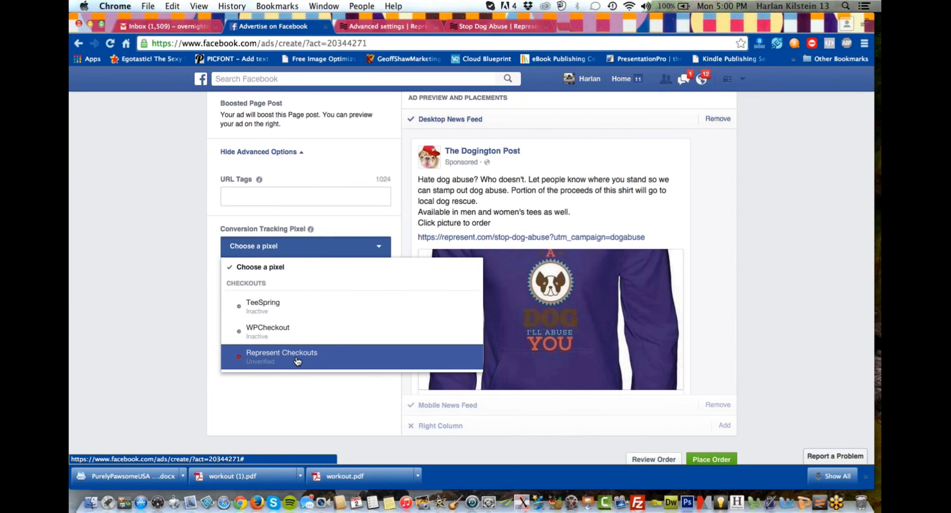
pyautogui.click(297, 362)
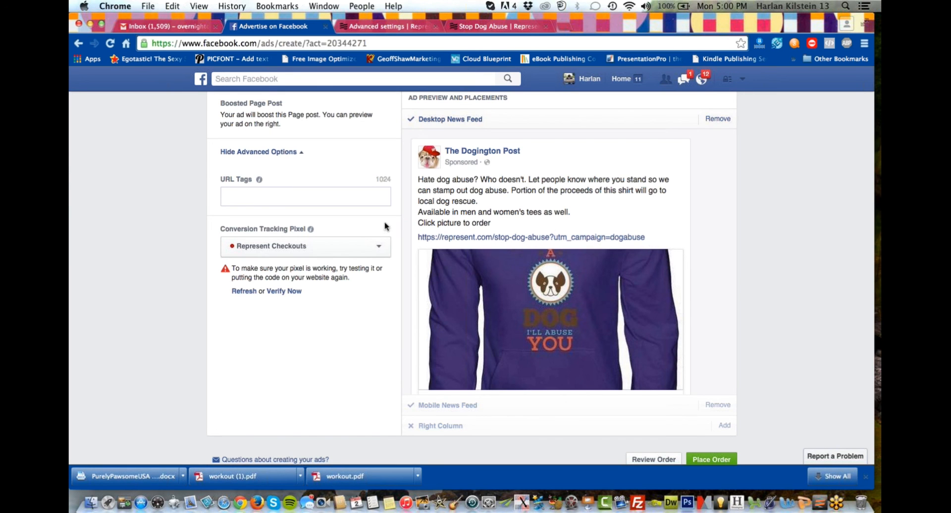
pyautogui.click(262, 194)
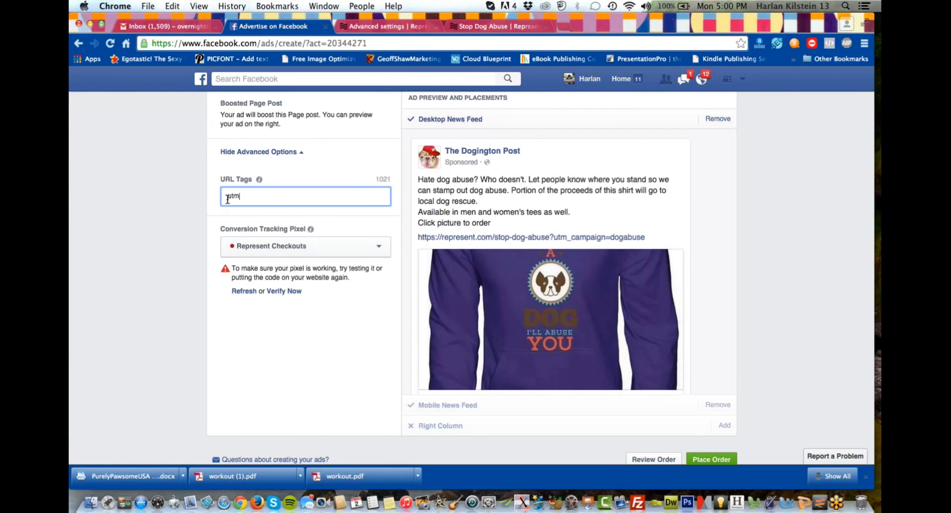
pyautogui.moveTo(242, 198); pyautogui.dragTo(202, 190)
pyautogui.press('BackSpace')
pyautogui.write('utm_')
pyautogui.press('BackSpace')
pyautogui.press('BackSpace')
pyautogui.press('BackSpace')
pyautogui.press('BackSpace')
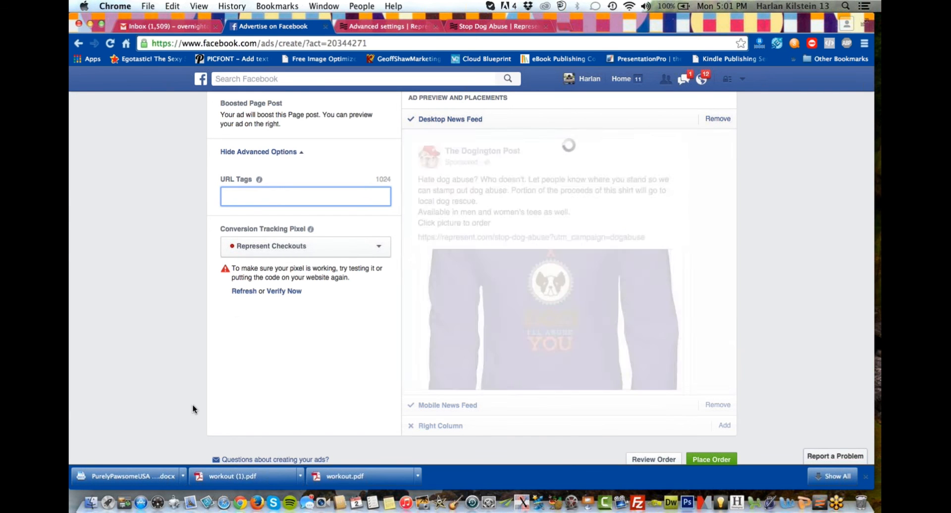
# Open the verification of the Represent Checkouts pixel, choose adding the pixel to the website yourself, and finish after reviewing the code.
pyautogui.scroll(-1, 193, 403)
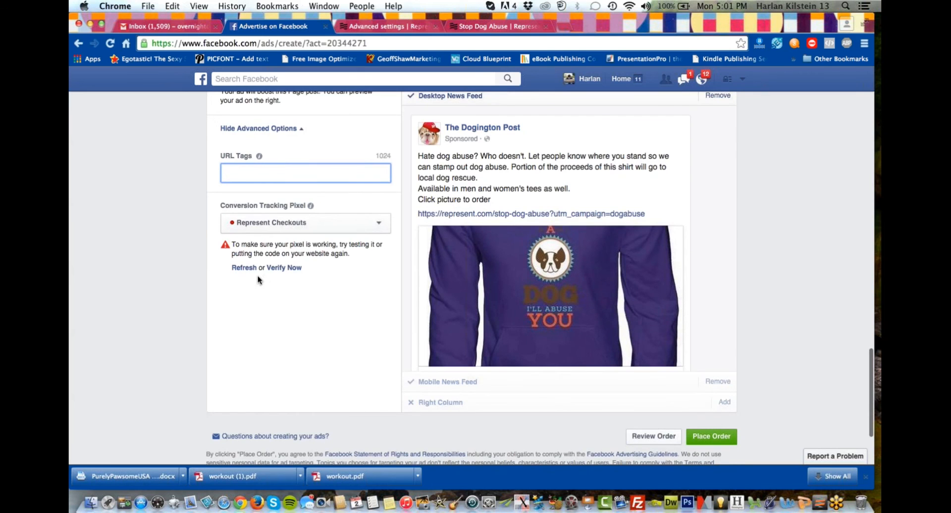
pyautogui.click(273, 268)
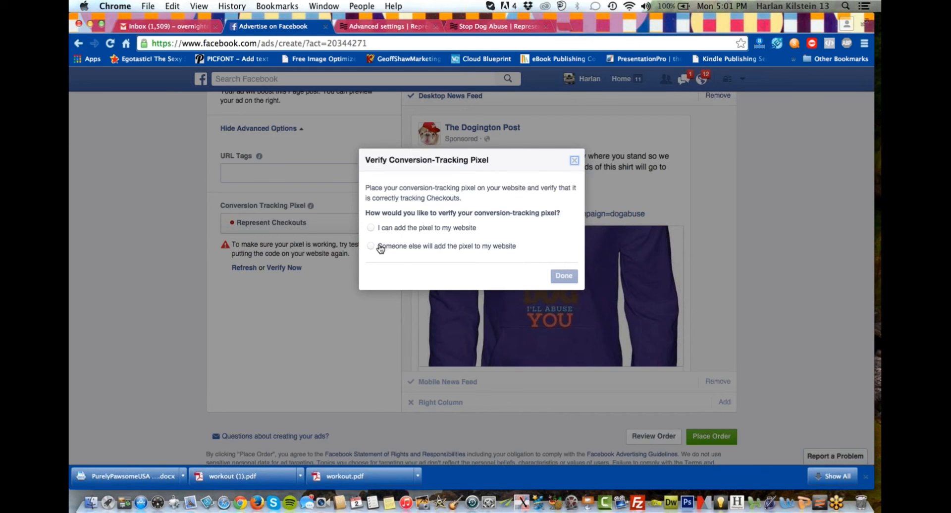
pyautogui.click(371, 228)
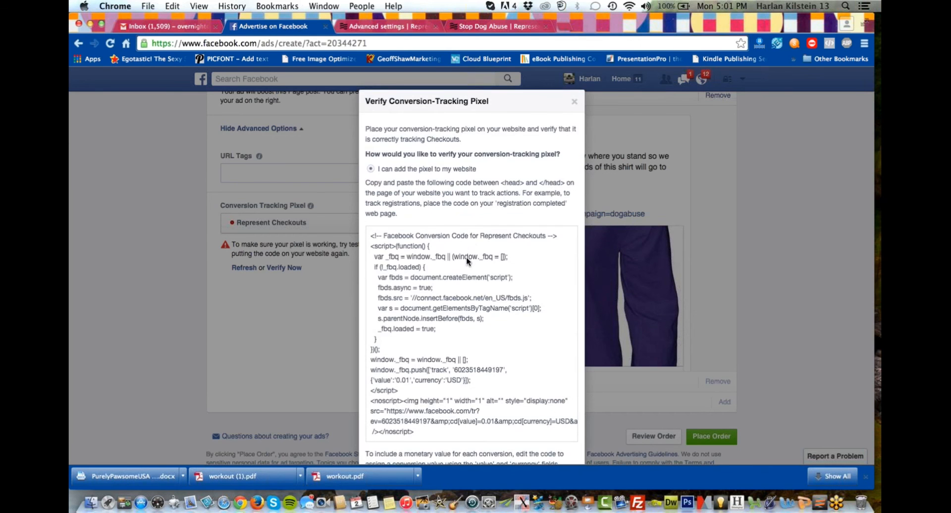
pyautogui.click(575, 103)
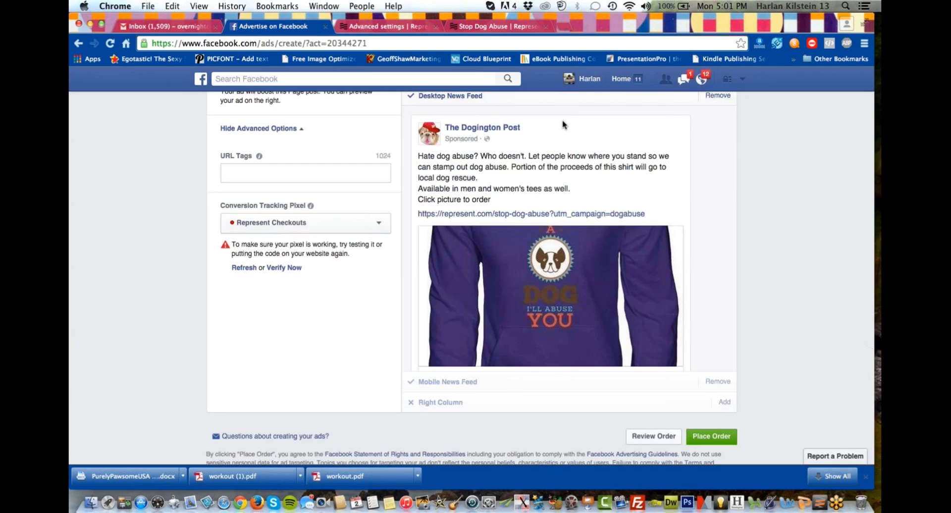
pyautogui.click(283, 268)
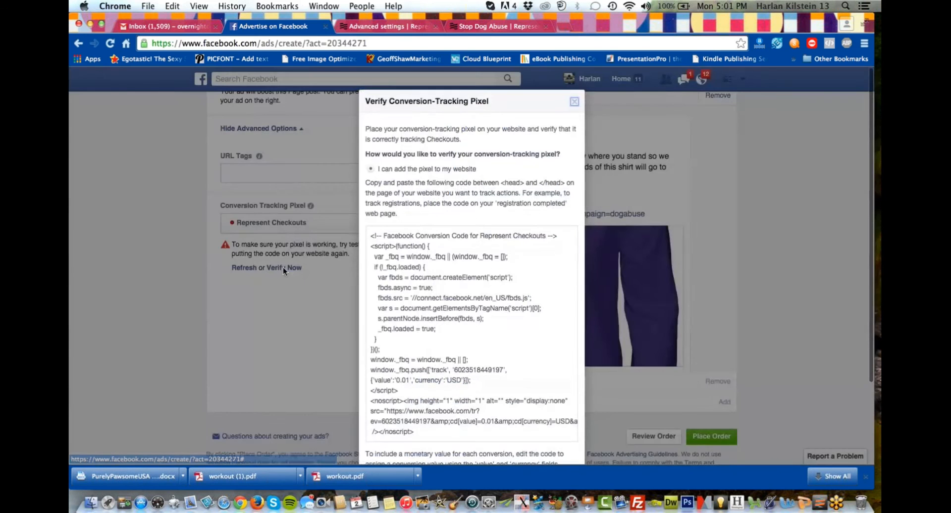
pyautogui.scroll(-5, 509, 276)
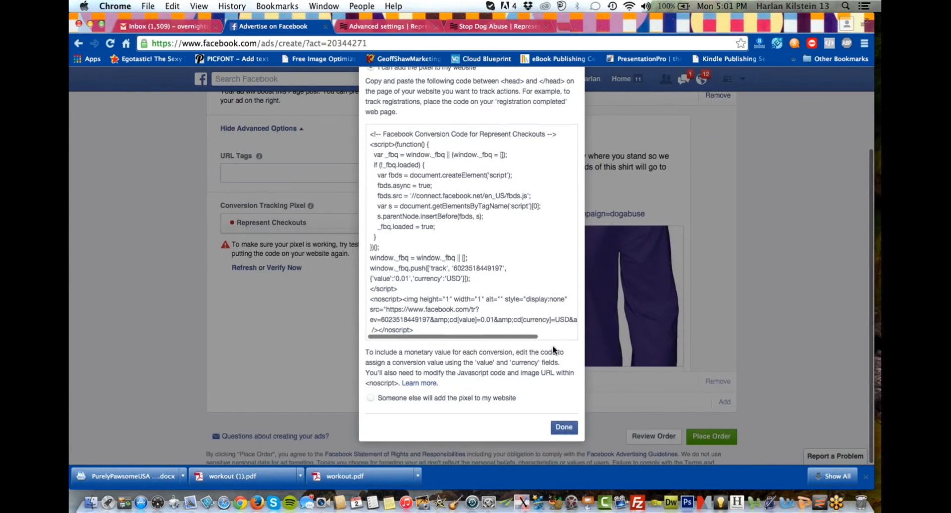
pyautogui.click(563, 427)
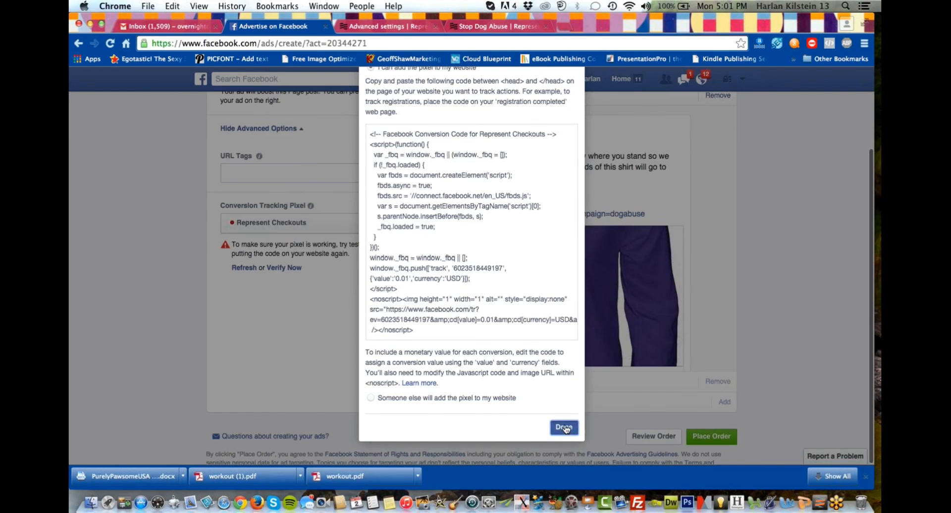
# Place the order for the boosted post ad and continue to its ad set summary.
pyautogui.click(706, 439)
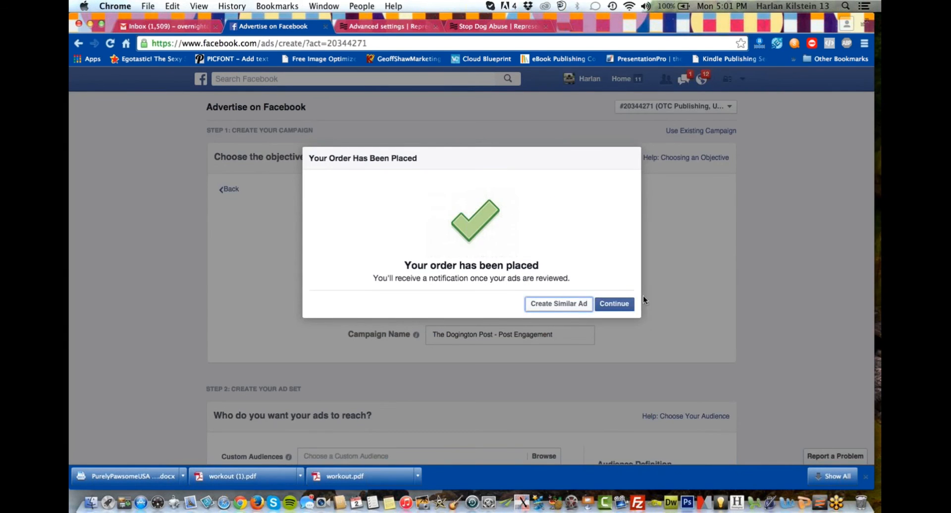
pyautogui.click(625, 304)
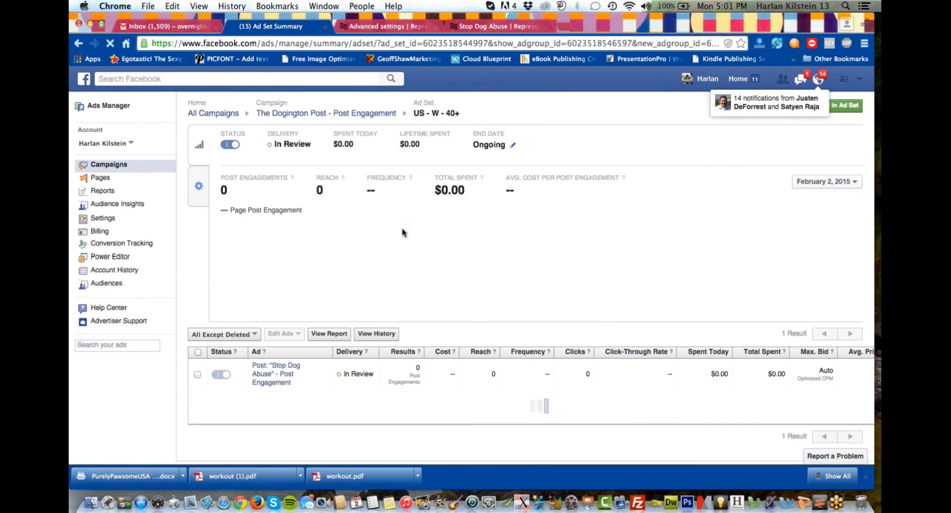
pyautogui.moveTo(388, 297)
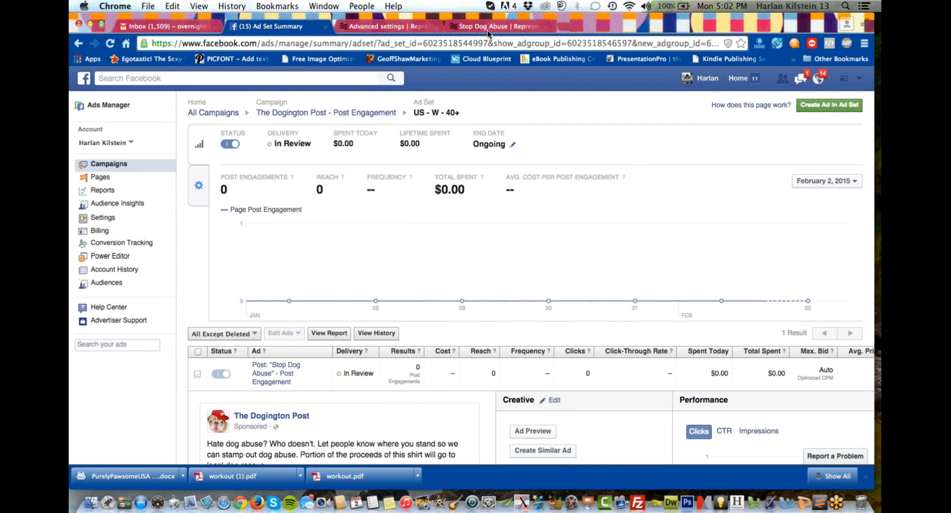
# Open The Dogington Post's Facebook page in a new browser tab and bring up its dog abuse shirt post.
pyautogui.doubleClick(569, 25)
pyautogui.write('dogingtonpost.com')
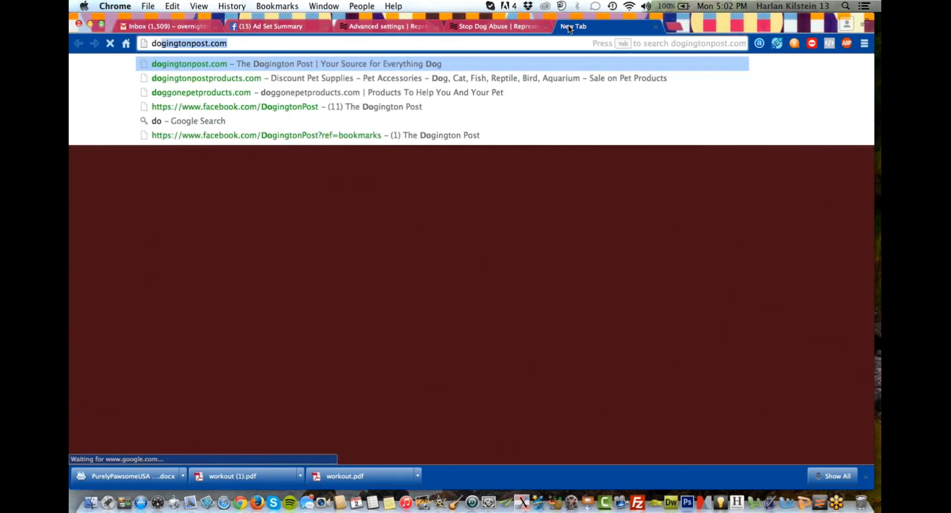
pyautogui.press('Return')
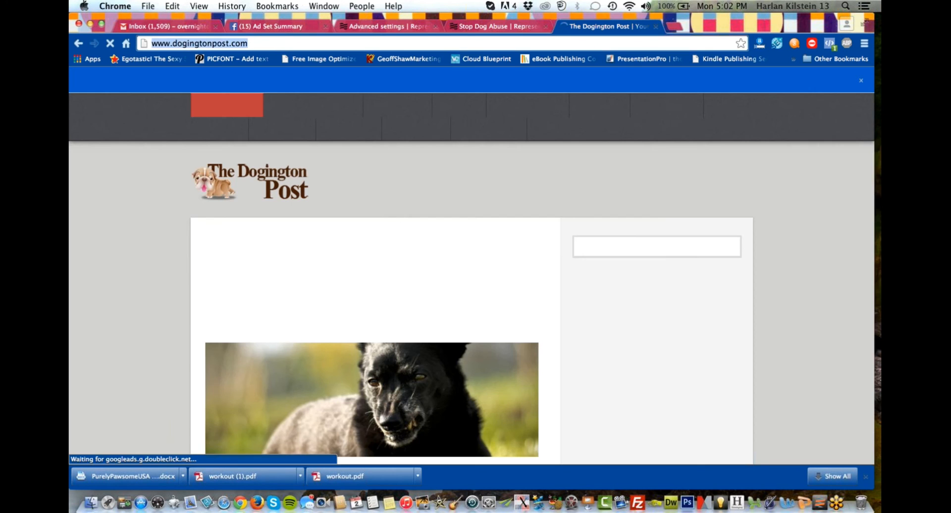
pyautogui.write('facebook')
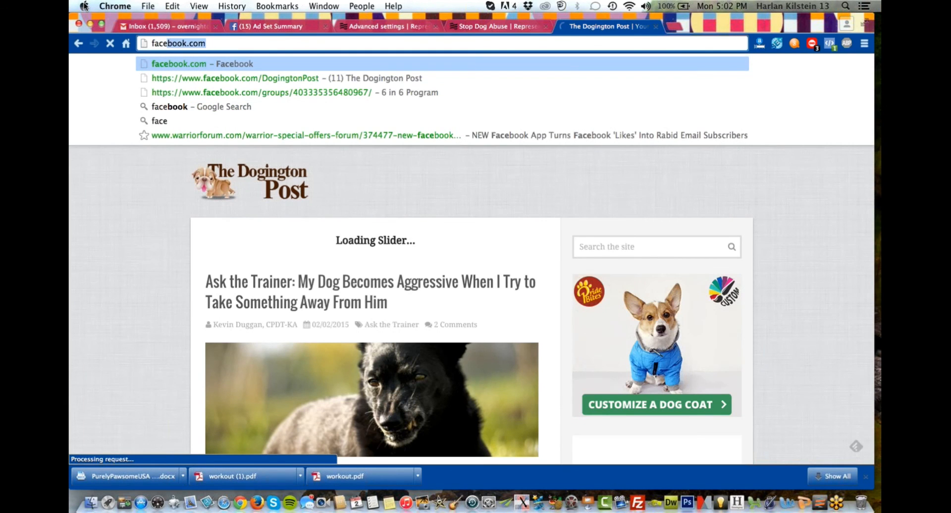
pyautogui.click(255, 79)
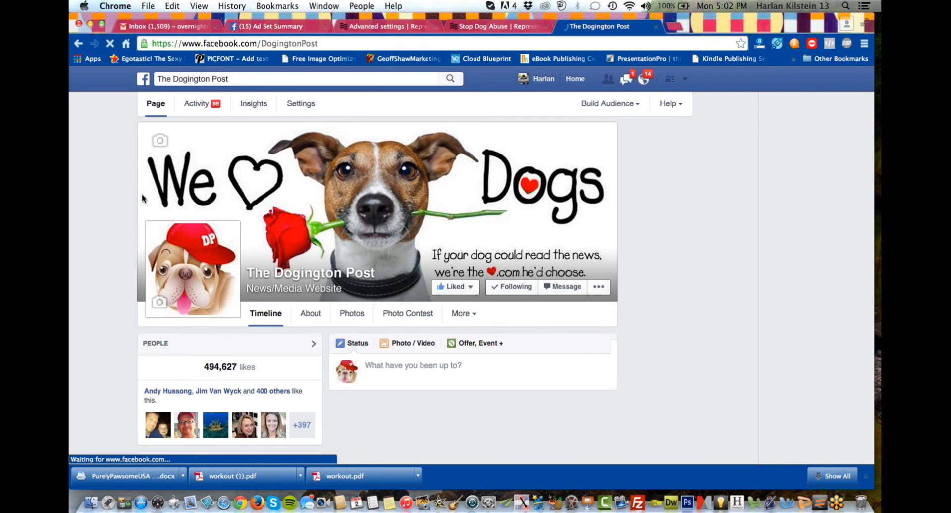
pyautogui.scroll(-4, 404, 259)
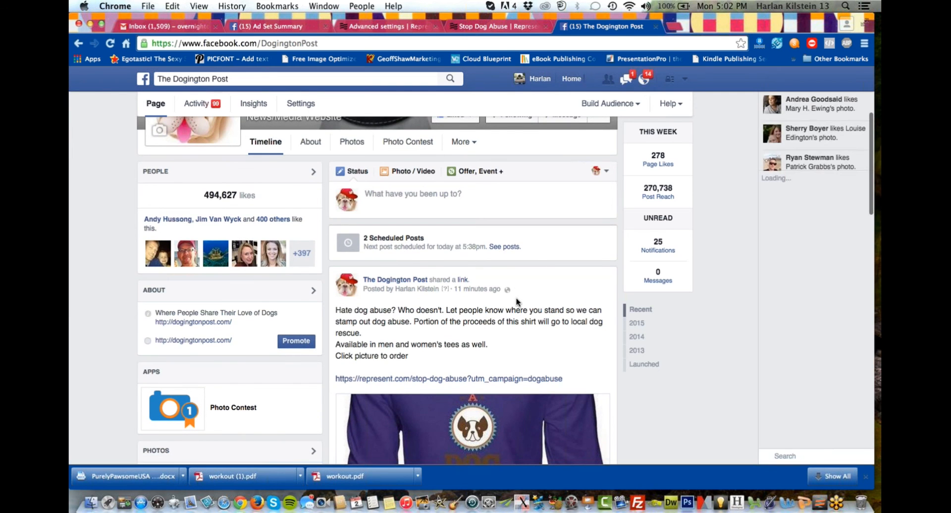
# Examine the dog abuse shirt post's reach and engagement, along with the posts below it on The Dogington Post's page.
pyautogui.scroll(-6, 517, 301)
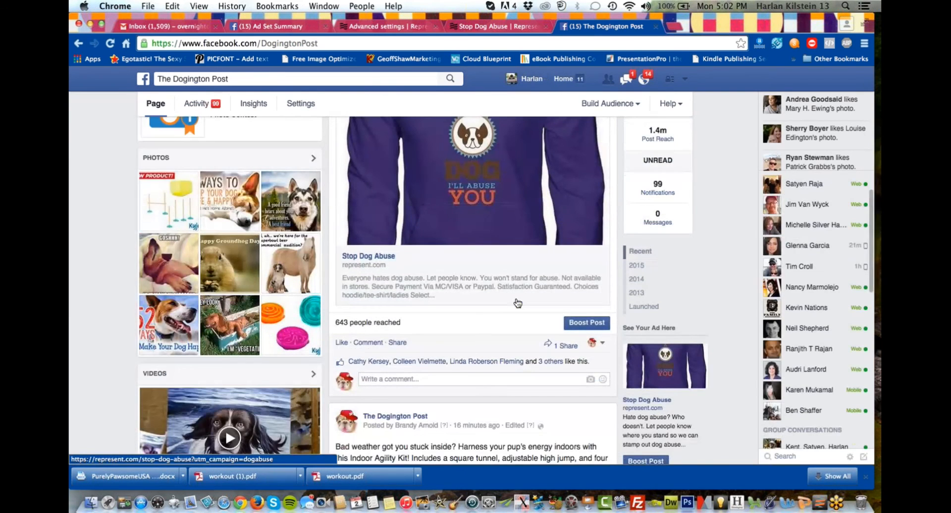
pyautogui.scroll(-1, 518, 304)
pyautogui.scroll(1, 496, 307)
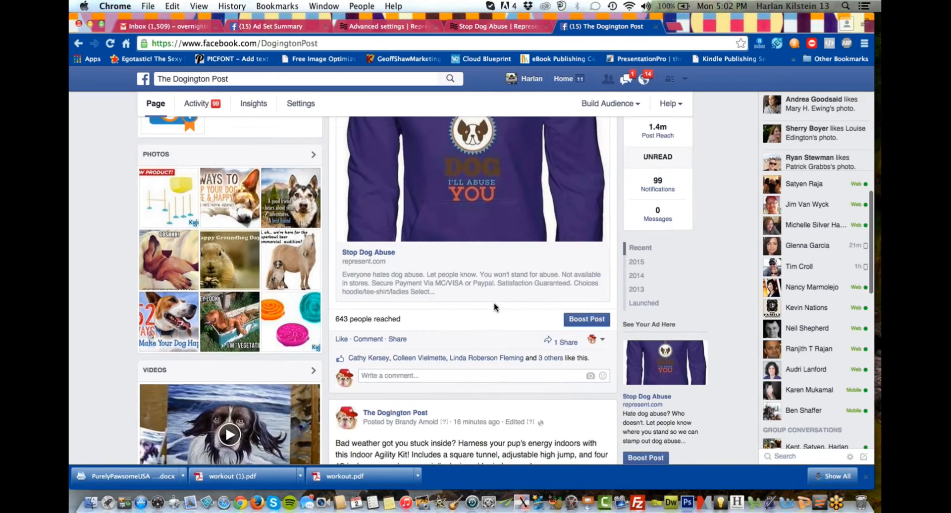
pyautogui.scroll(4, 495, 307)
pyautogui.scroll(-5, 495, 307)
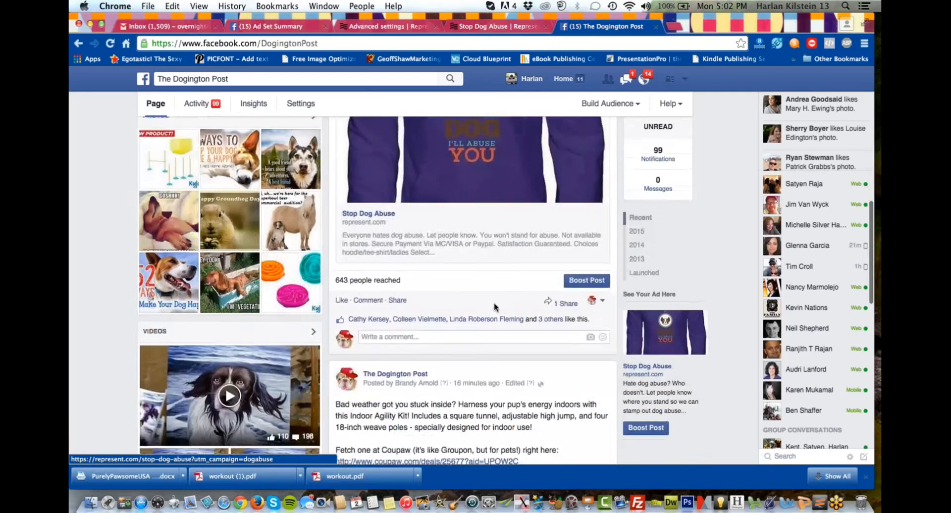
pyautogui.scroll(-1, 495, 307)
pyautogui.scroll(-2, 467, 321)
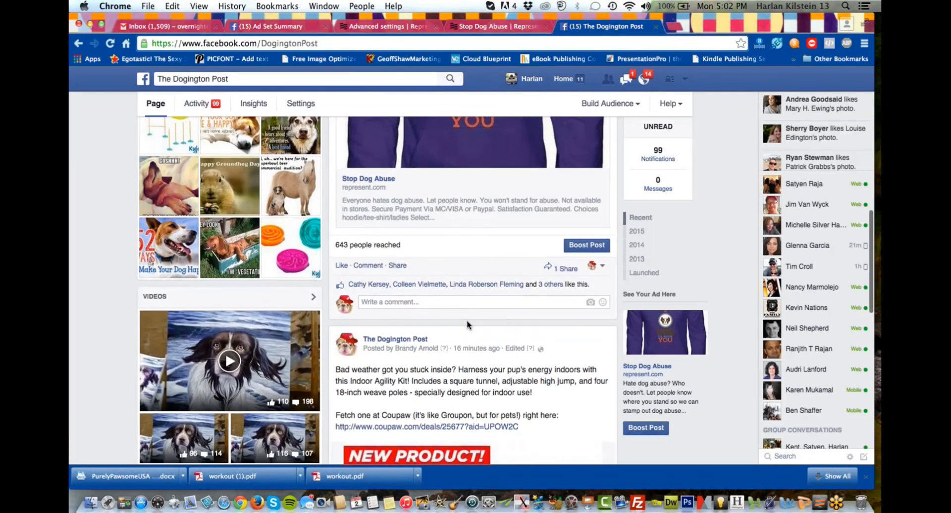
pyautogui.scroll(-3, 467, 325)
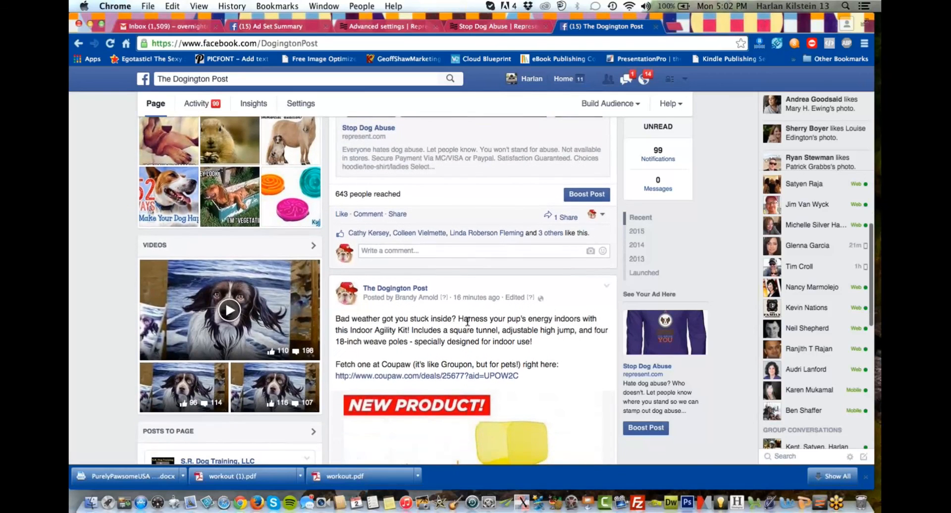
pyautogui.scroll(-5, 468, 325)
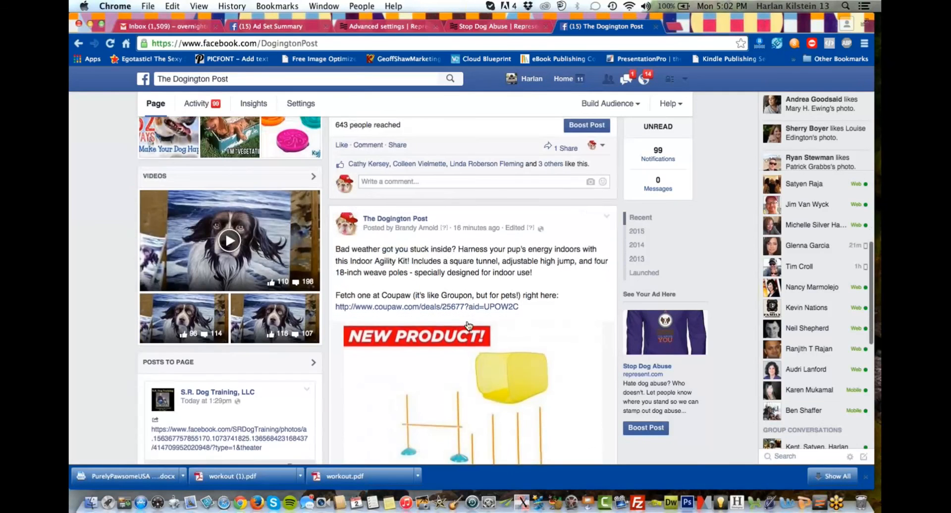
pyautogui.scroll(-6, 433, 320)
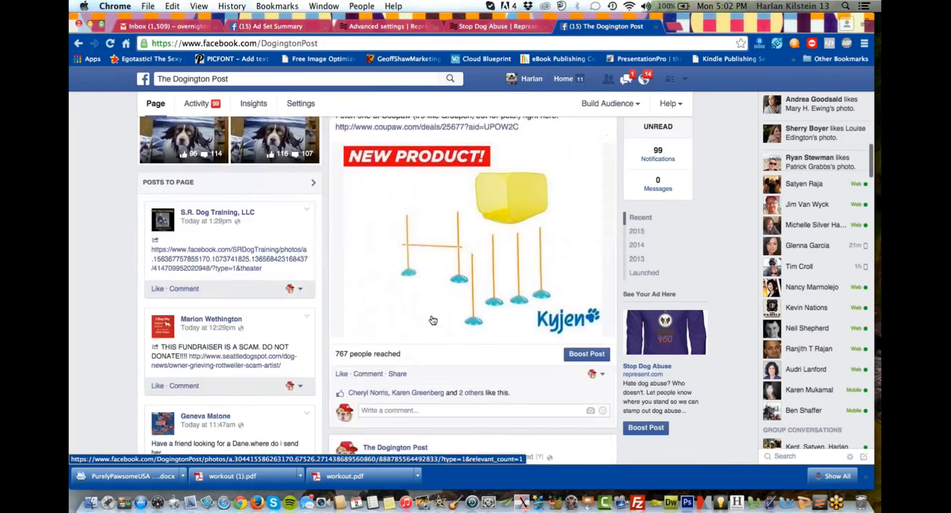
pyautogui.scroll(-2, 484, 241)
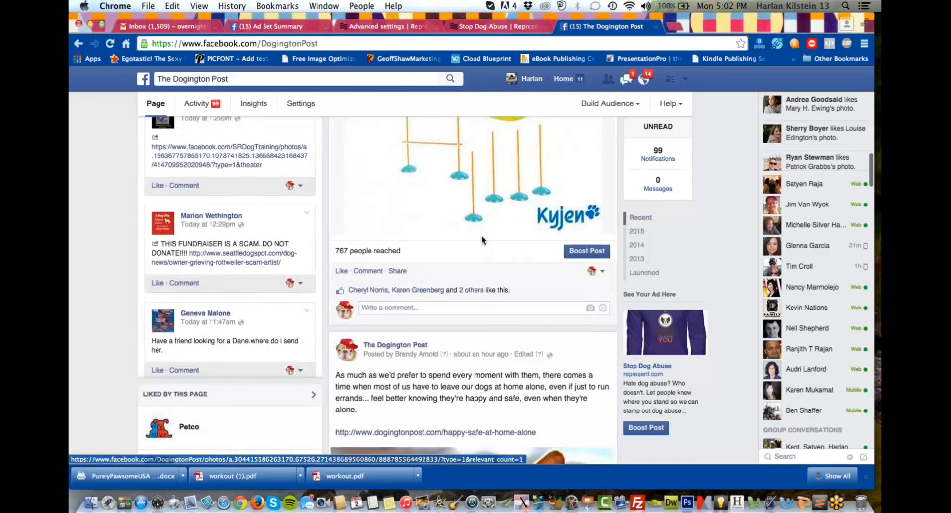
# Switch to the Stop Dog Abuse sales page on Represent and reload it to check the product display.
pyautogui.click(492, 25)
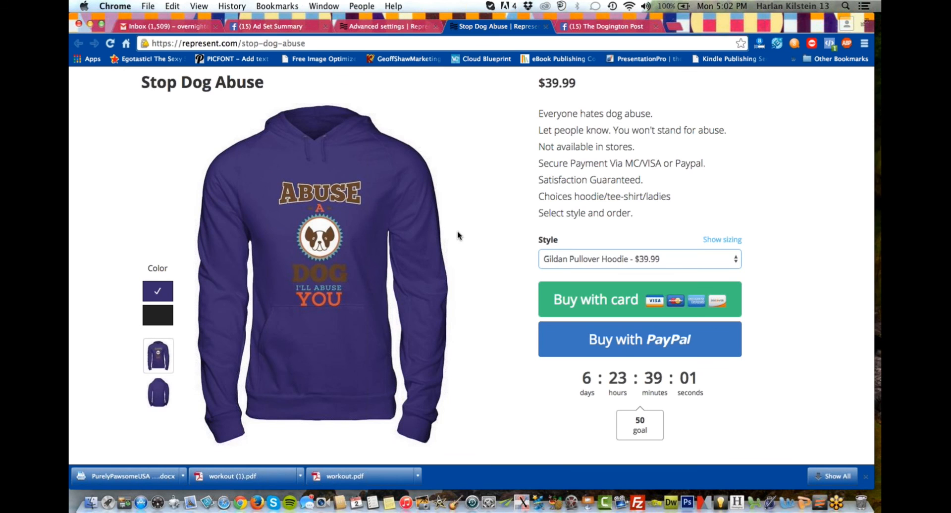
pyautogui.scroll(-1, 457, 231)
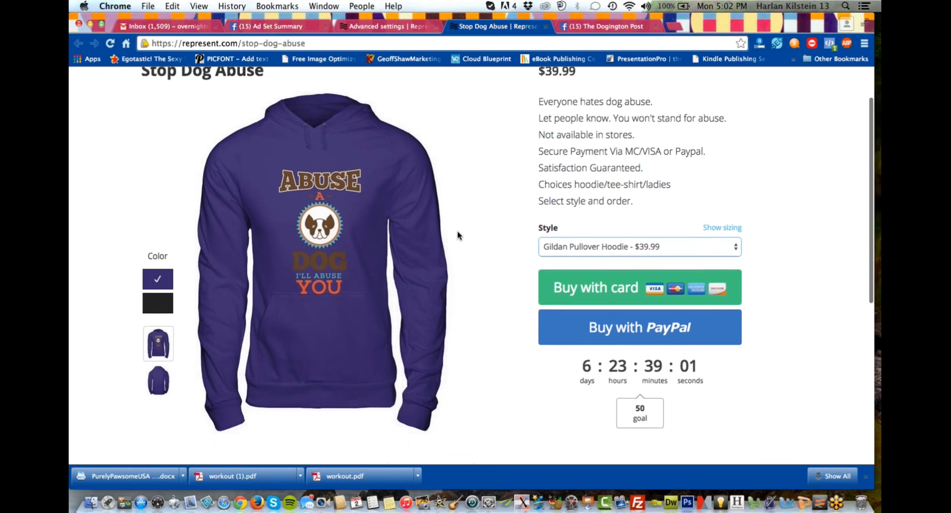
pyautogui.click(113, 45)
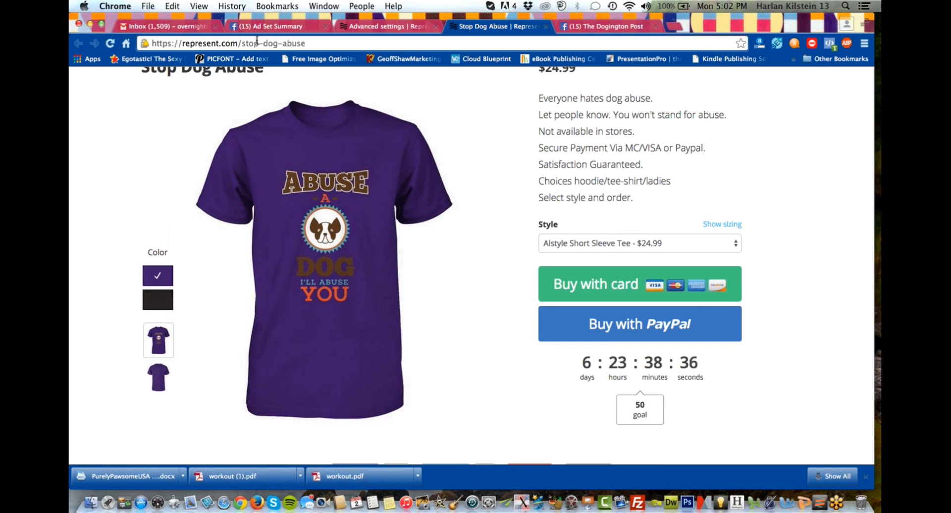
# Open the Represent dashboard and review the running campaigns with their remaining time, profit, orders and units.
pyautogui.scroll(3, 450, 190)
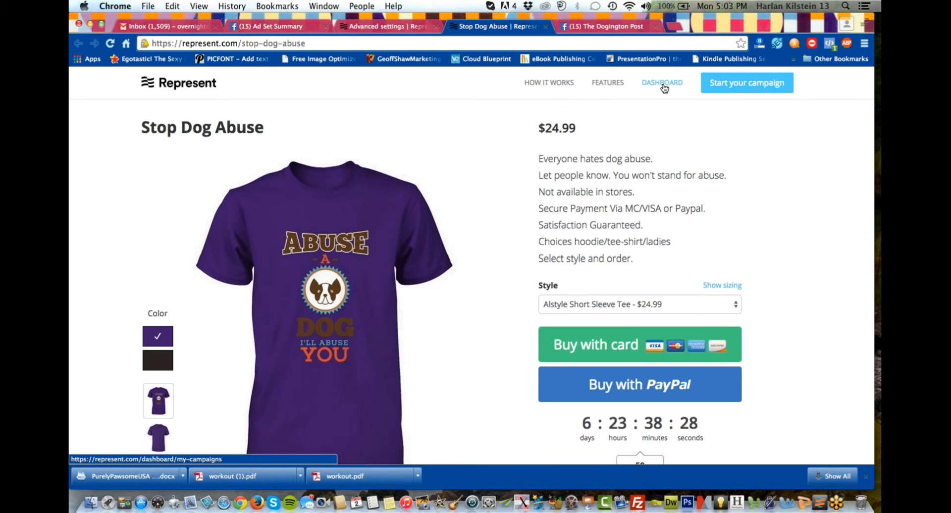
pyautogui.click(664, 86)
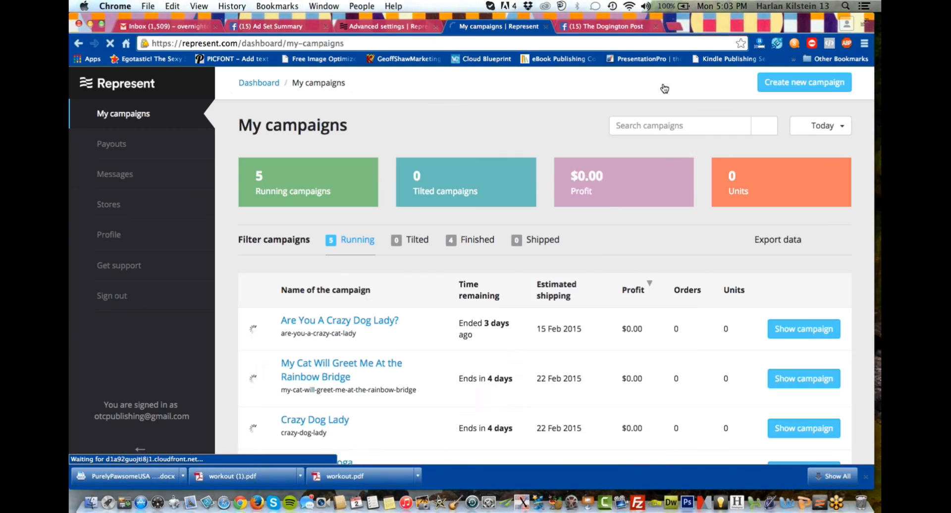
pyautogui.scroll(-2, 590, 229)
pyautogui.scroll(-4, 589, 230)
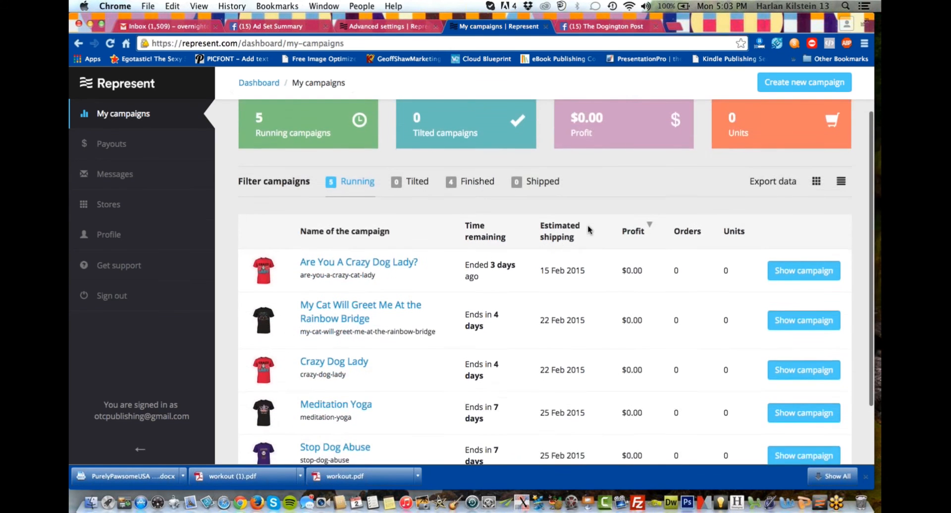
pyautogui.scroll(-2, 581, 283)
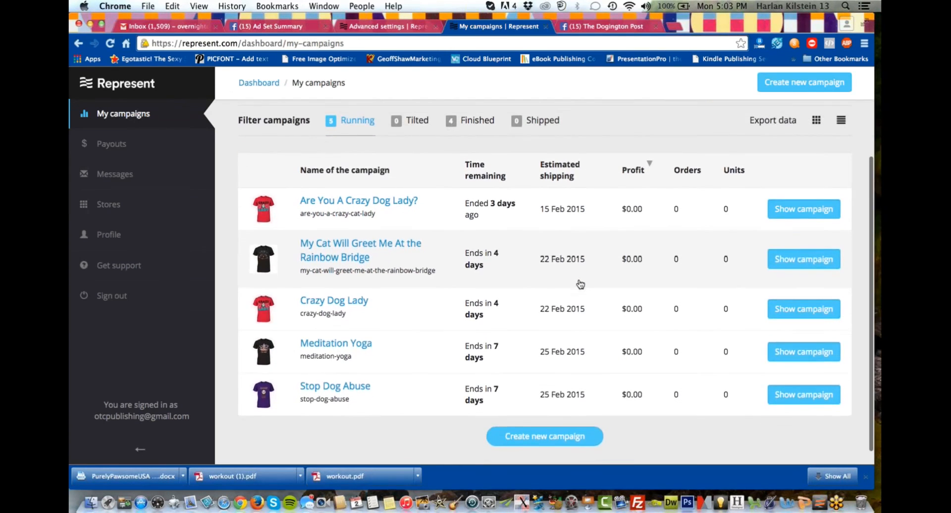
pyautogui.scroll(-1, 475, 287)
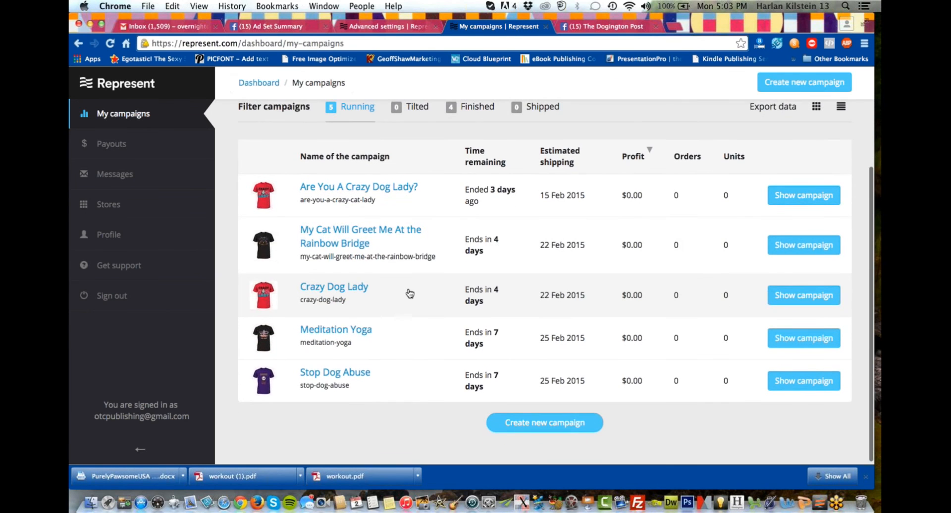
pyautogui.scroll(6, 409, 292)
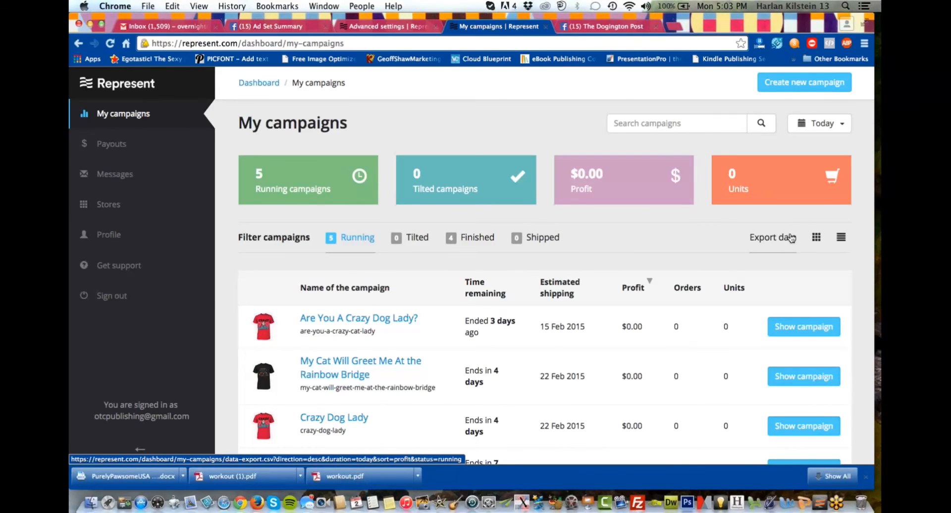
pyautogui.scroll(1, 791, 238)
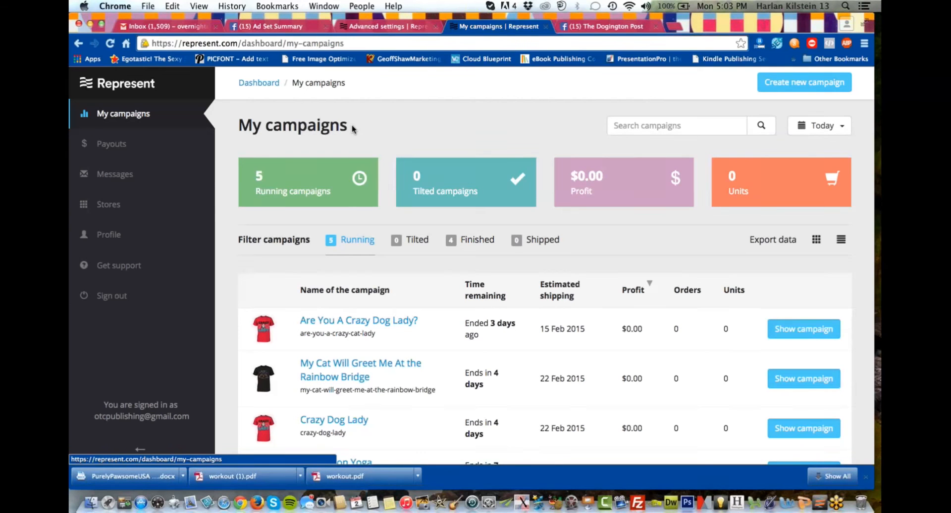
# Open the account's payouts overview and review the earnings and payments/debits sections.
pyautogui.click(109, 144)
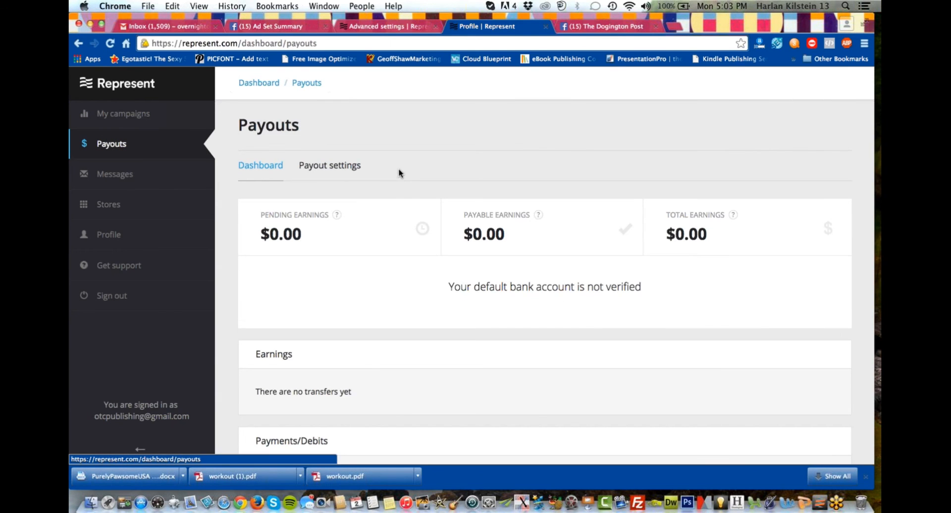
pyautogui.scroll(-2, 398, 188)
pyautogui.scroll(2, 393, 231)
pyautogui.scroll(-1, 673, 299)
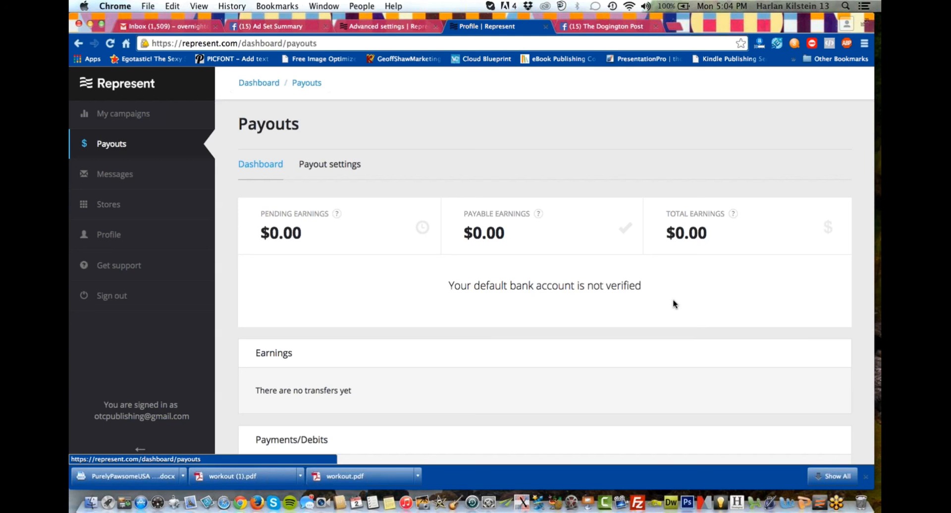
pyautogui.scroll(-2, 674, 304)
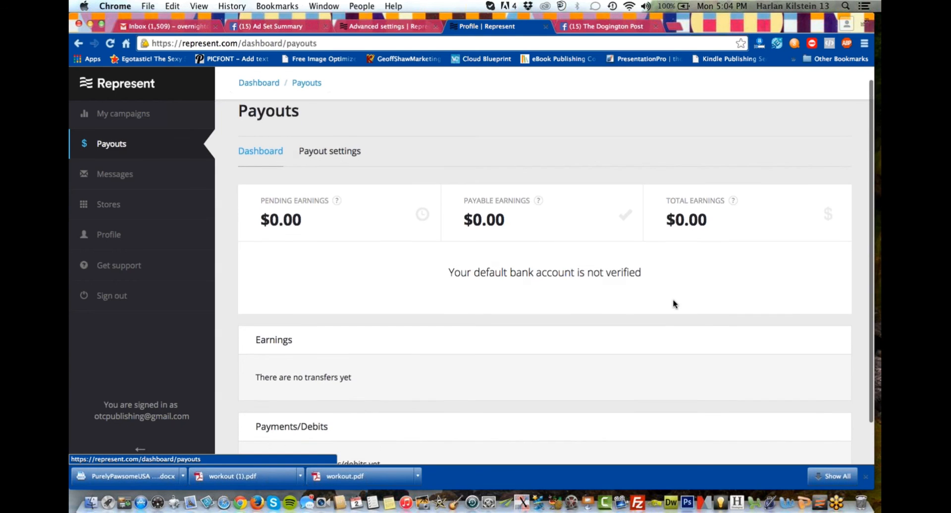
pyautogui.scroll(-1, 674, 300)
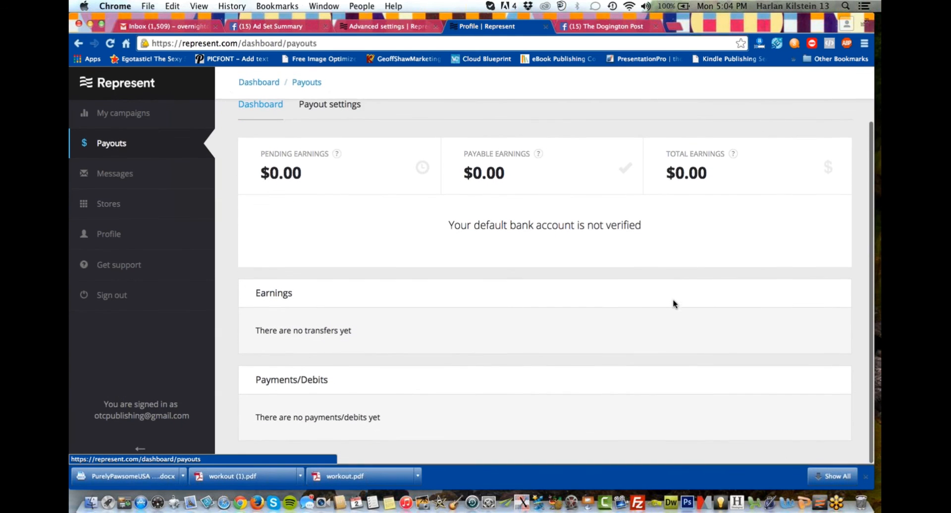
pyautogui.scroll(3, 553, 282)
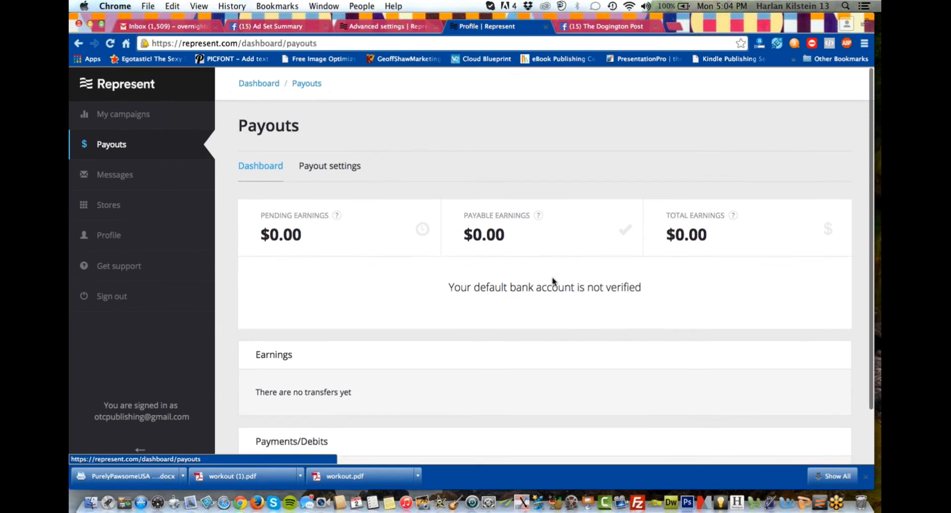
# Return from the payouts overview to the campaign dashboard and look through the list of running campaigns again.
pyautogui.click(259, 84)
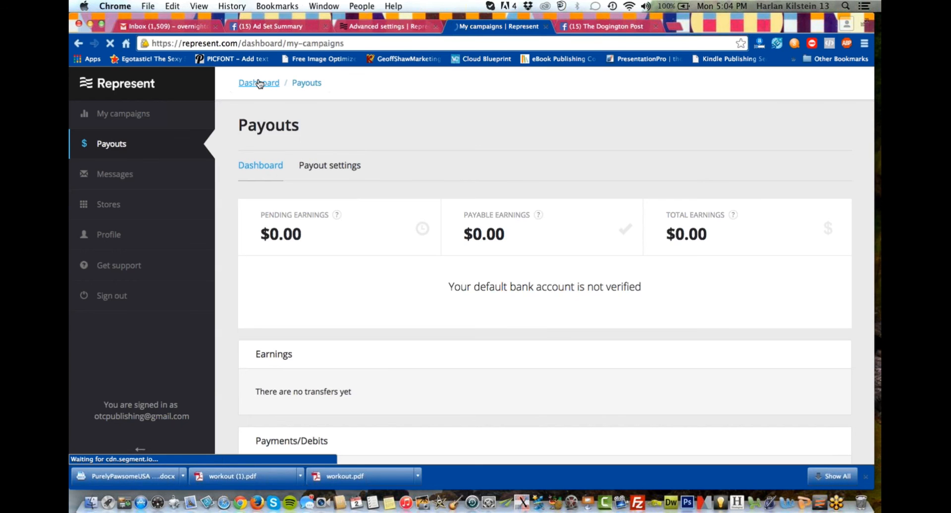
pyautogui.scroll(-2, 304, 235)
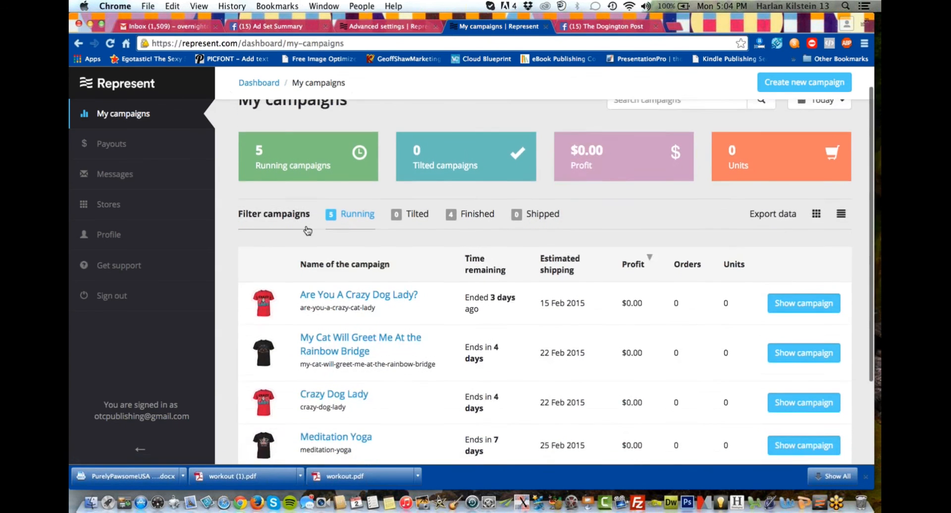
pyautogui.scroll(-3, 306, 229)
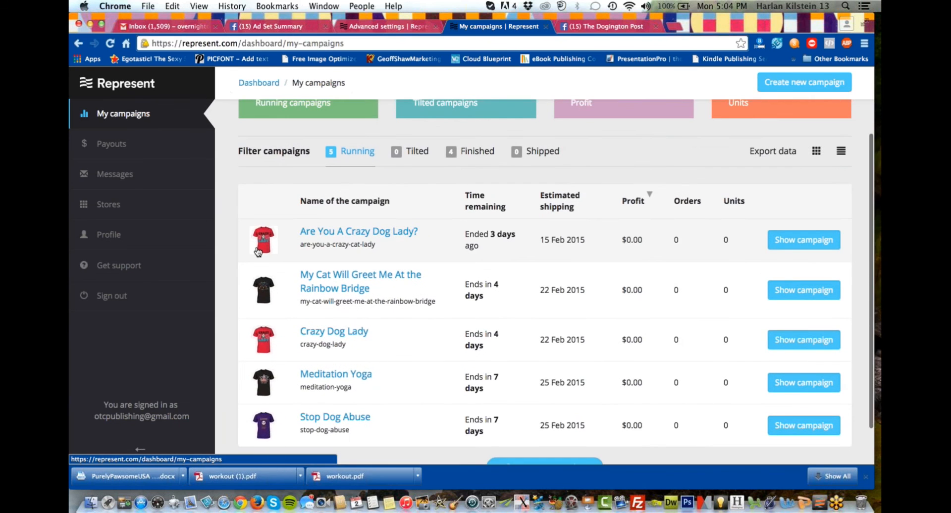
pyautogui.scroll(5, 256, 256)
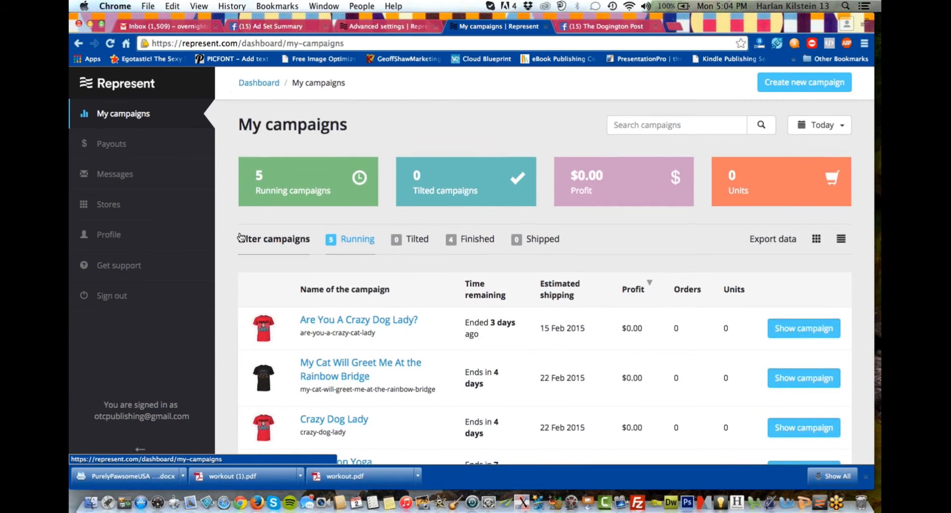
pyautogui.scroll(-3, 241, 237)
pyautogui.scroll(-3, 241, 238)
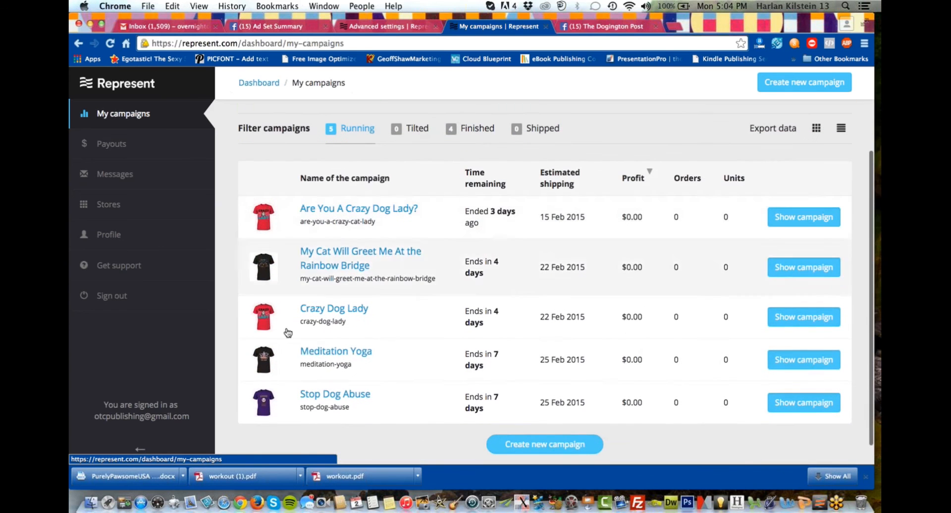
pyautogui.scroll(-1, 317, 368)
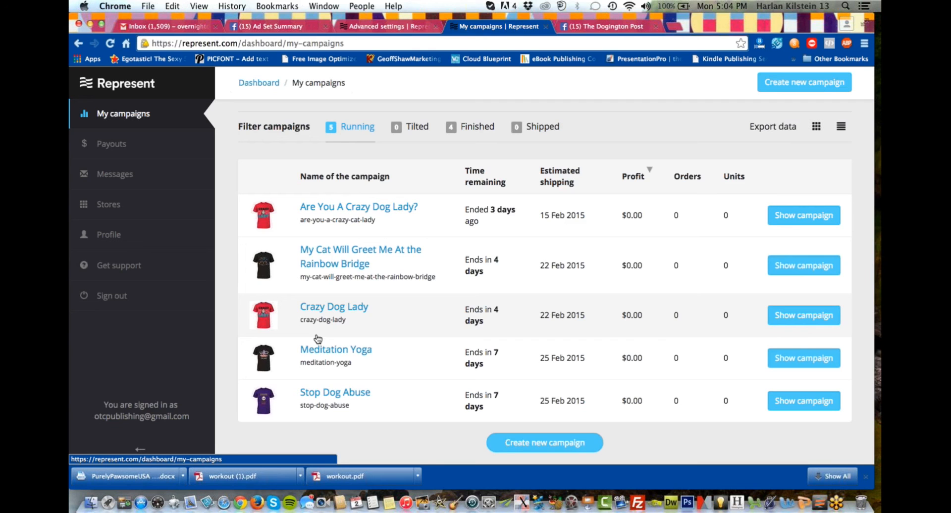
# Start a new message to buyers and address it to the Meditation Yoga campaign.
pyautogui.click(112, 183)
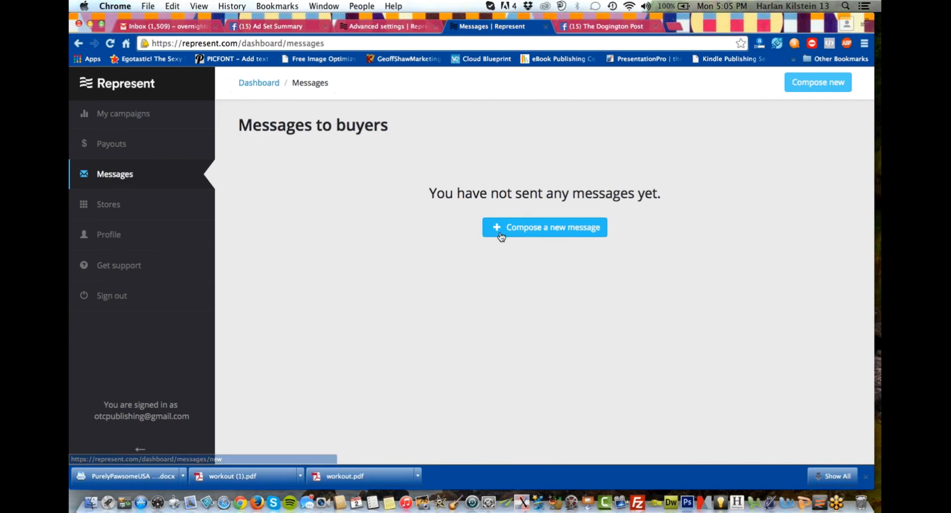
pyautogui.click(519, 229)
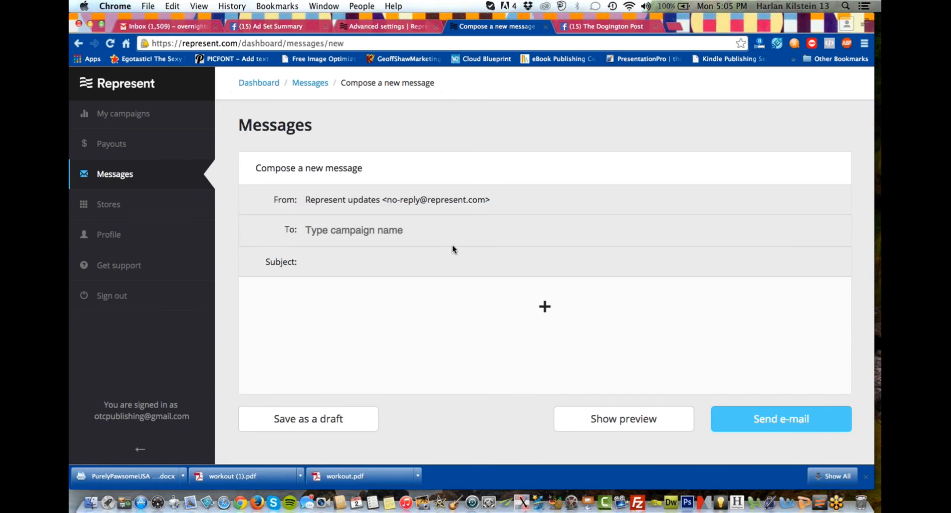
pyautogui.click(396, 231)
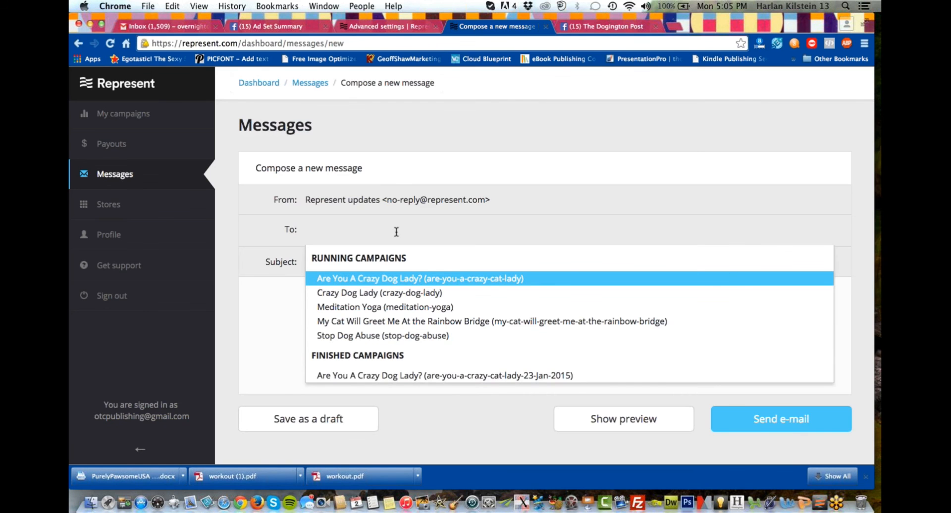
pyautogui.click(403, 310)
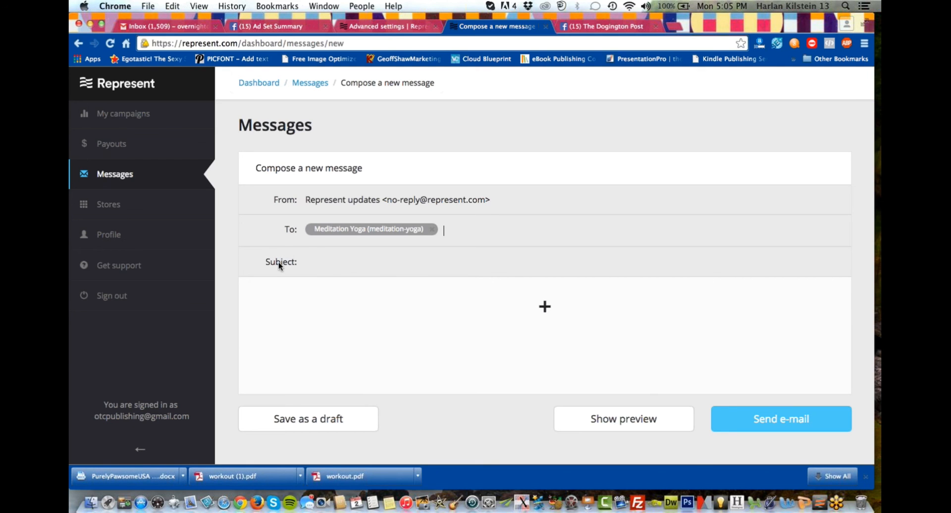
pyautogui.click(346, 232)
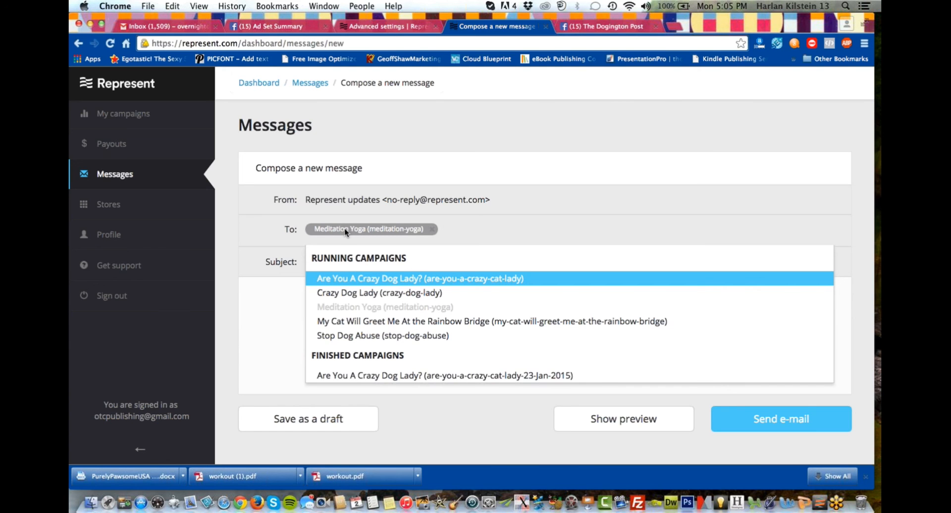
pyautogui.click(252, 322)
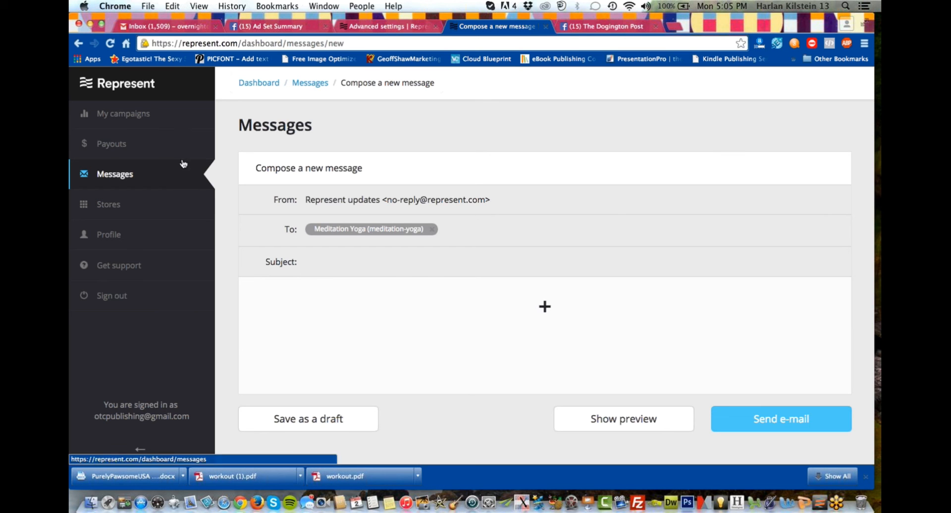
# Leave the unsaved buyer message and return to the campaign list to look through the running campaigns.
pyautogui.click(174, 127)
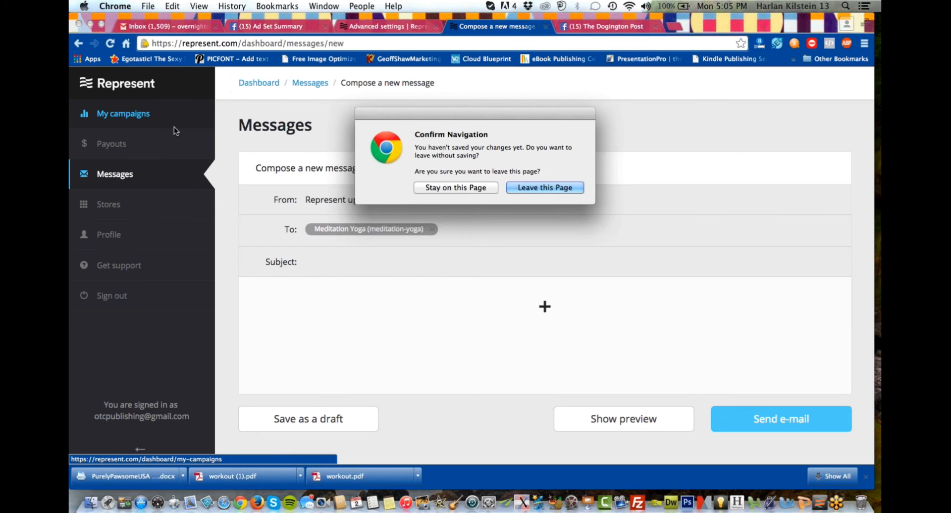
pyautogui.click(526, 187)
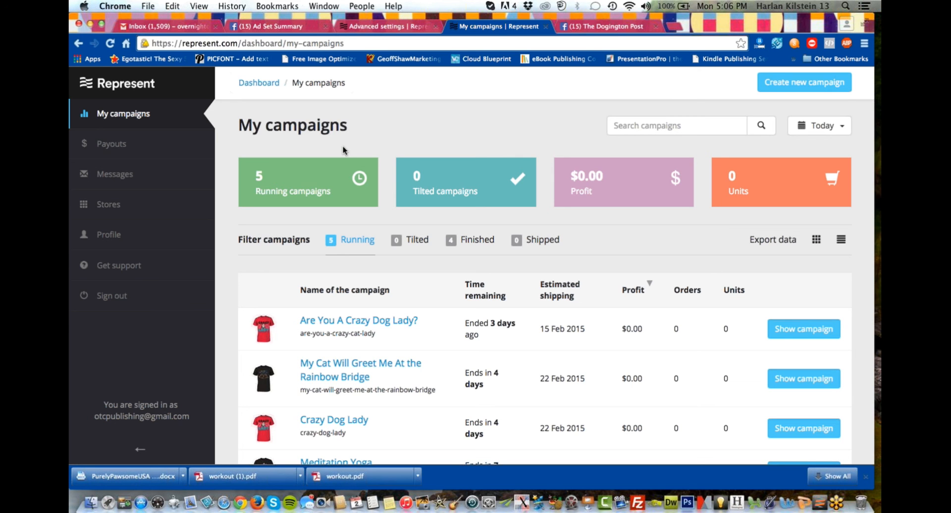
pyautogui.scroll(-1, 343, 146)
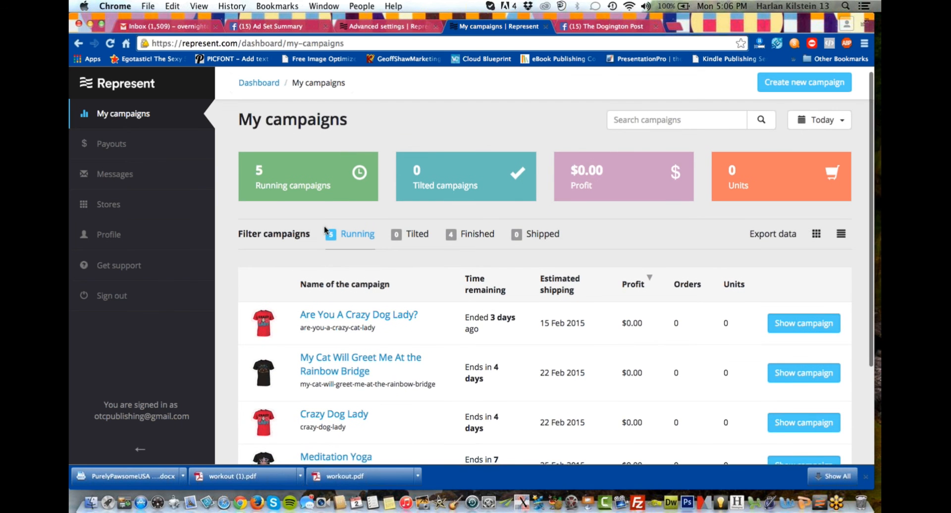
pyautogui.scroll(-2, 322, 230)
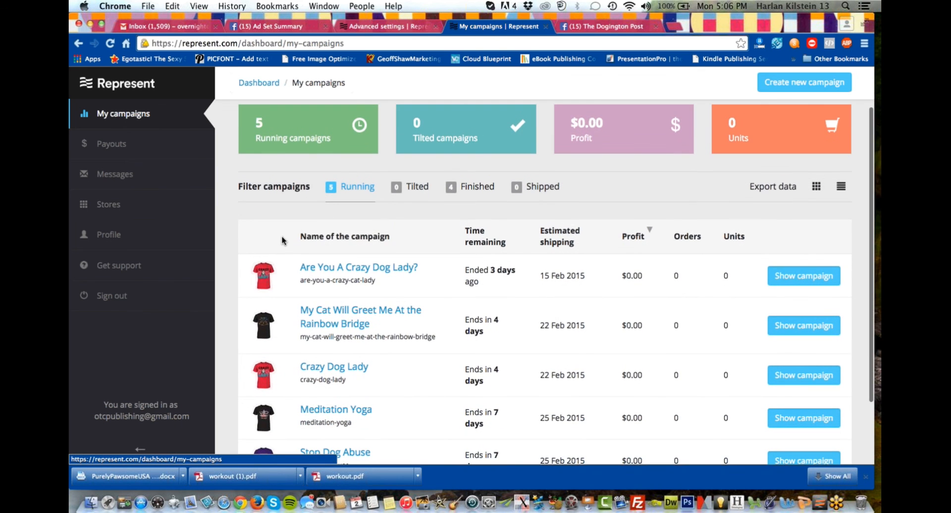
pyautogui.scroll(-3, 282, 240)
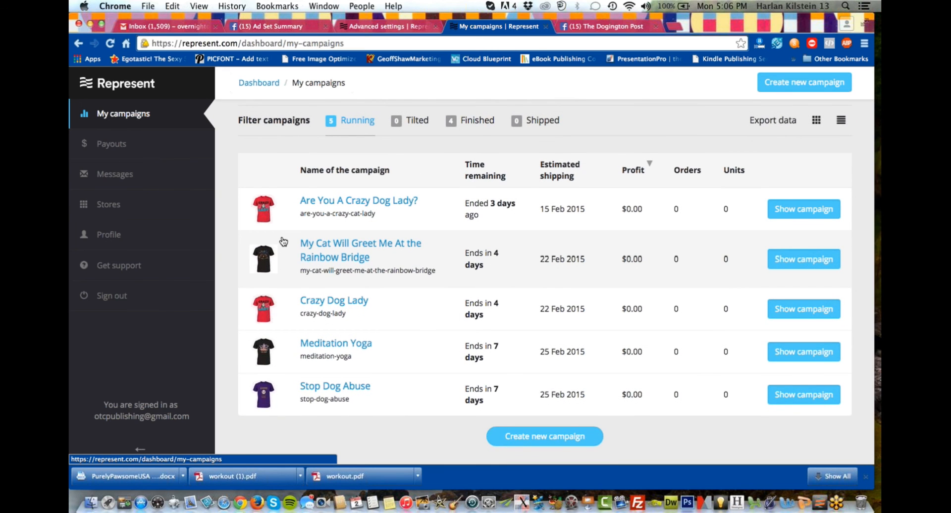
pyautogui.scroll(-1, 283, 242)
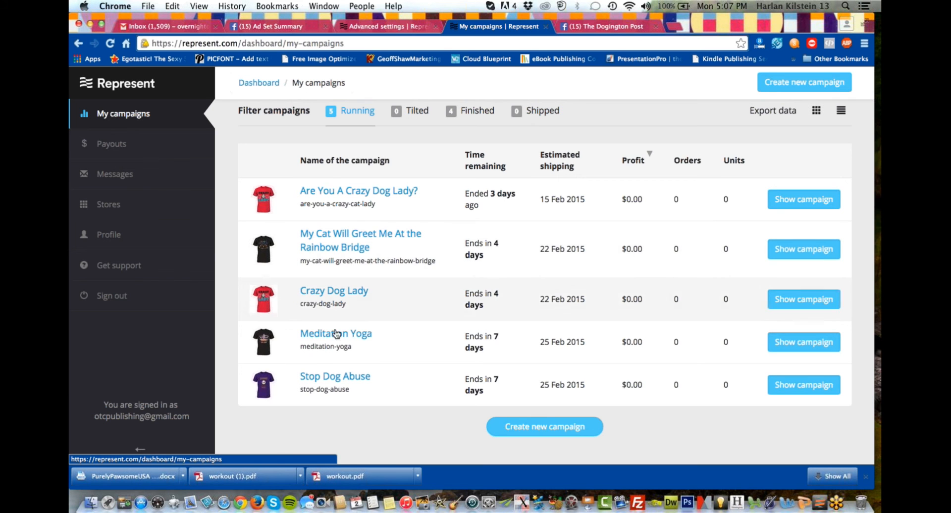
# Open the Stop Dog Abuse campaign's analytics and examine its views, referral traffic, UTM campaigns, promo codes and merchandise sections.
pyautogui.click(330, 375)
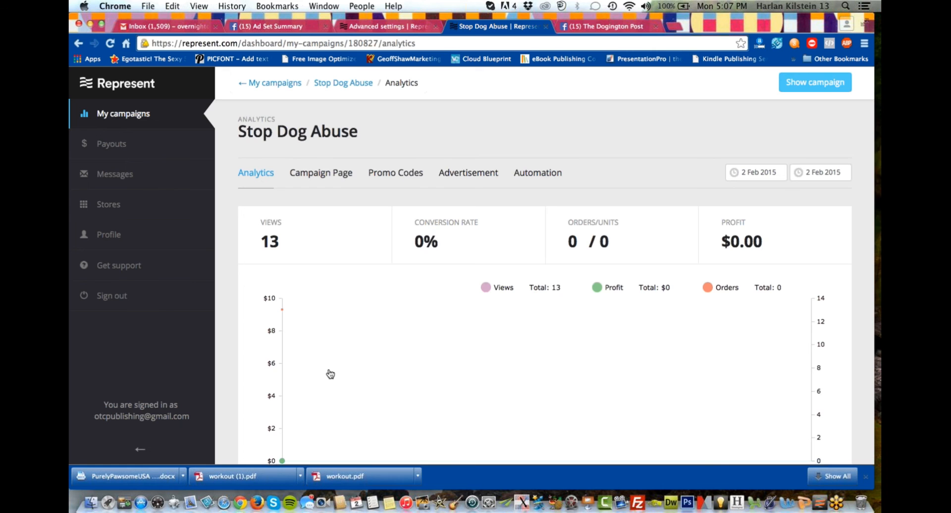
pyautogui.scroll(-5, 330, 374)
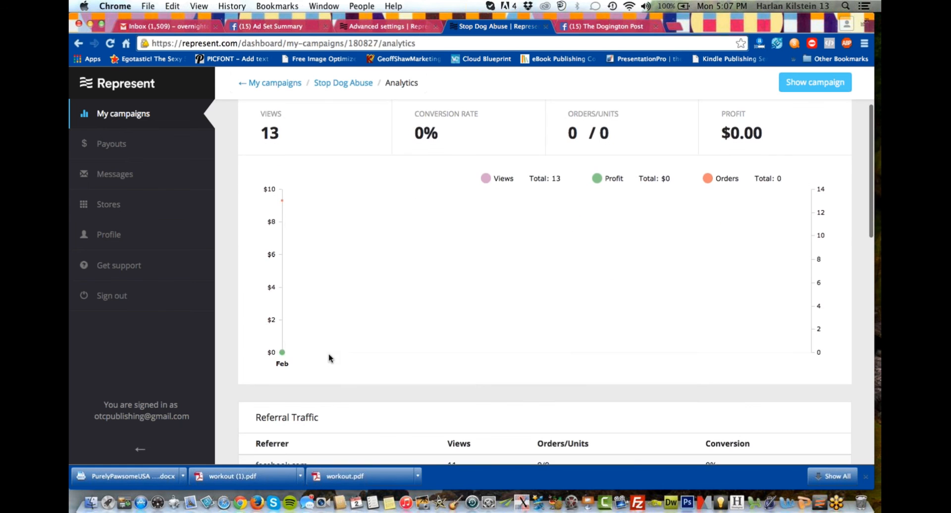
pyautogui.scroll(-4, 349, 276)
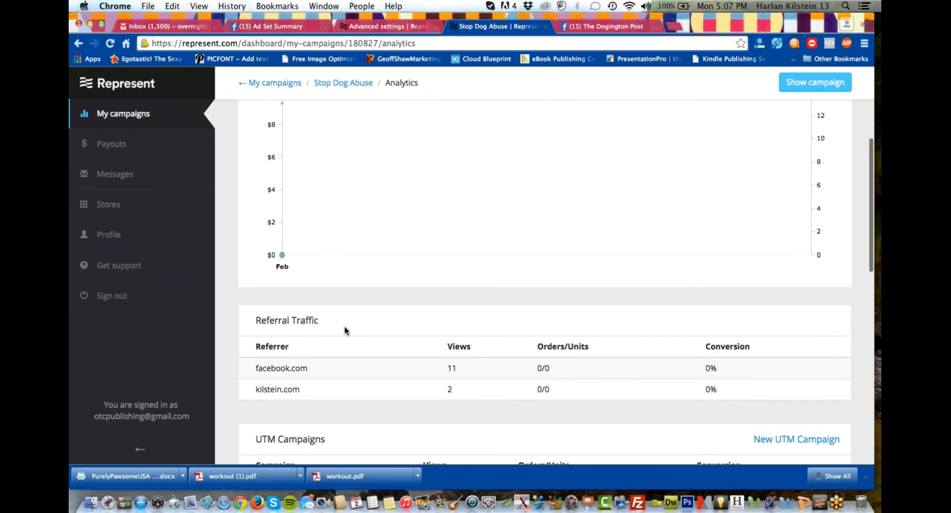
pyautogui.scroll(-2, 345, 331)
pyautogui.scroll(-4, 345, 331)
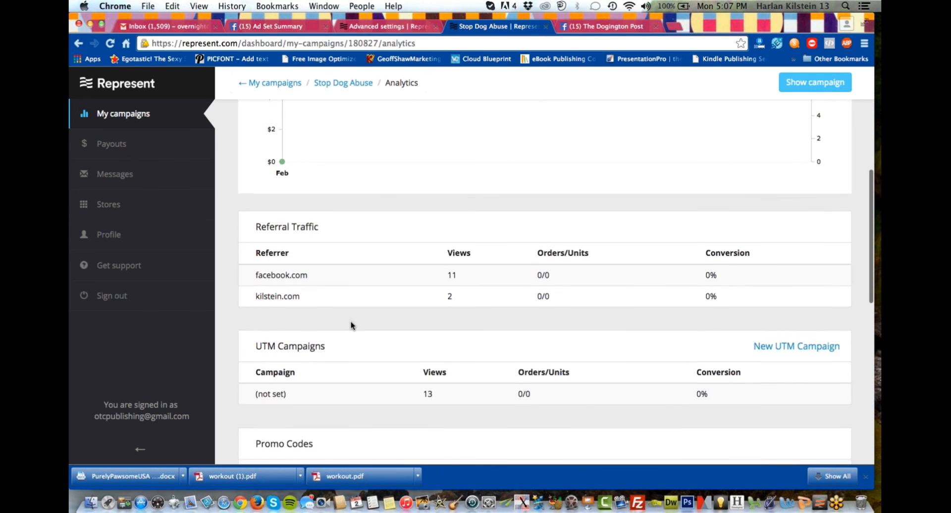
pyautogui.scroll(-3, 352, 325)
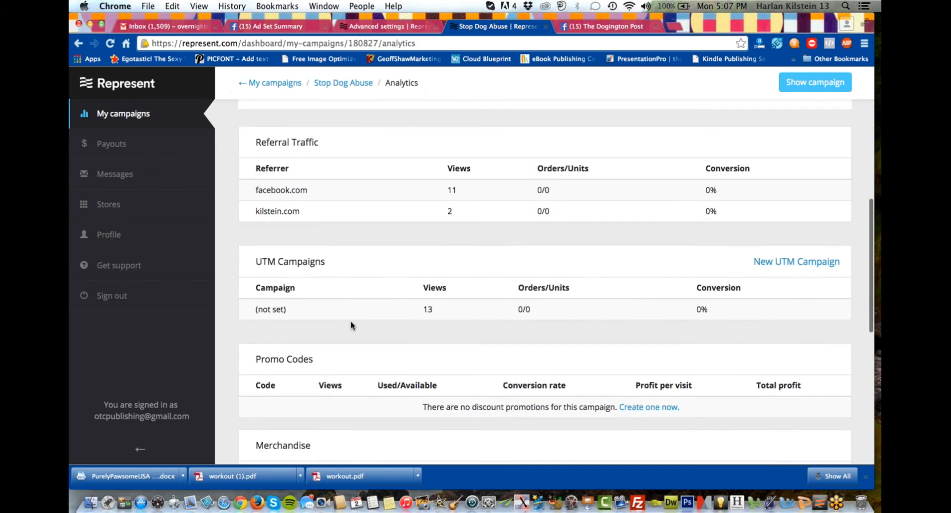
pyautogui.scroll(-3, 351, 326)
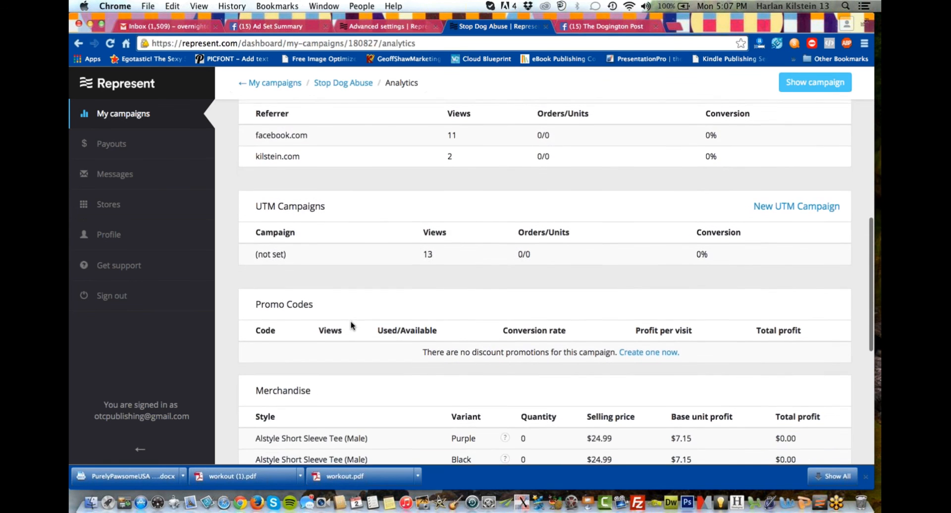
pyautogui.scroll(-3, 352, 325)
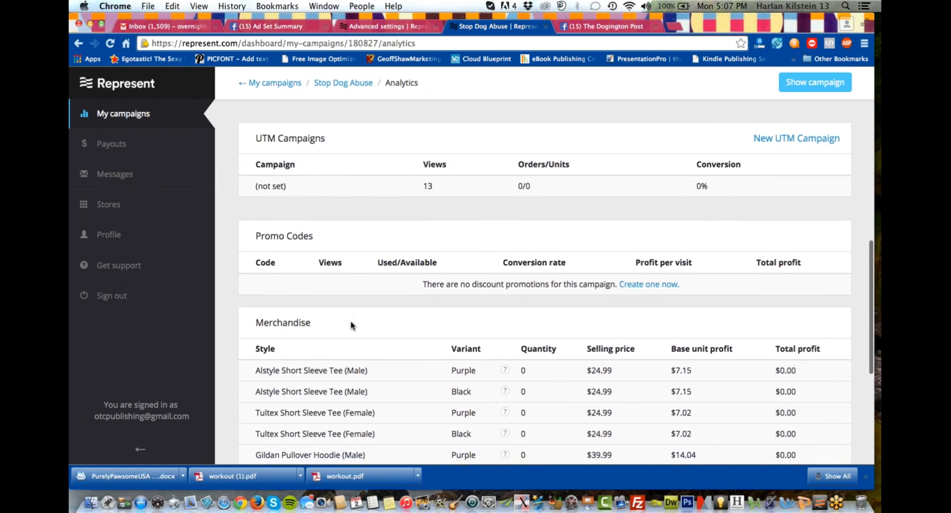
pyautogui.scroll(-1, 351, 325)
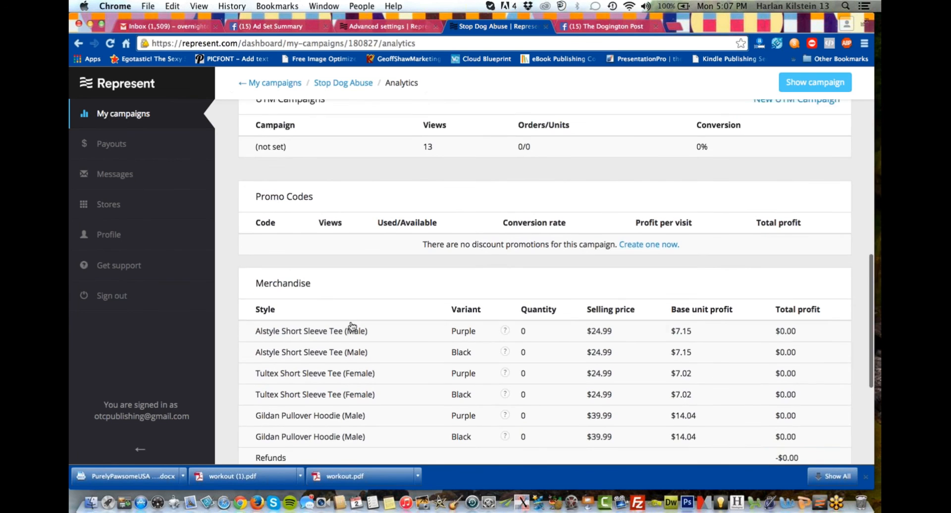
pyautogui.scroll(6, 351, 325)
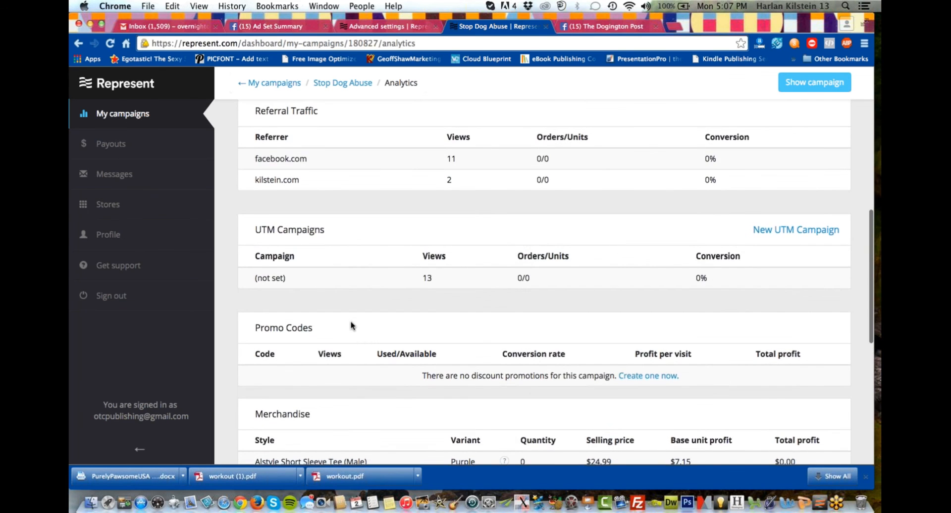
pyautogui.scroll(15, 351, 326)
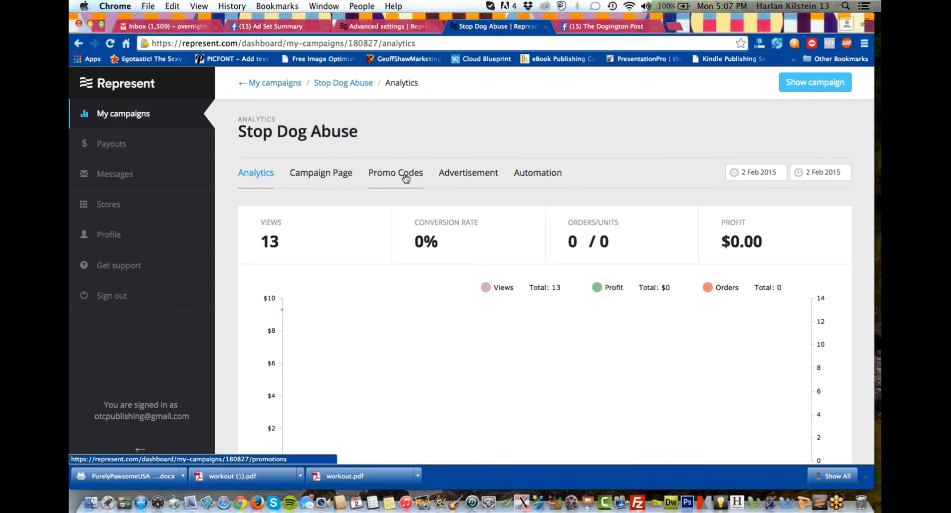
# Start a new promotion for the Stop Dog Abuse campaign and enter 5OFF as its promotion code.
pyautogui.click(406, 177)
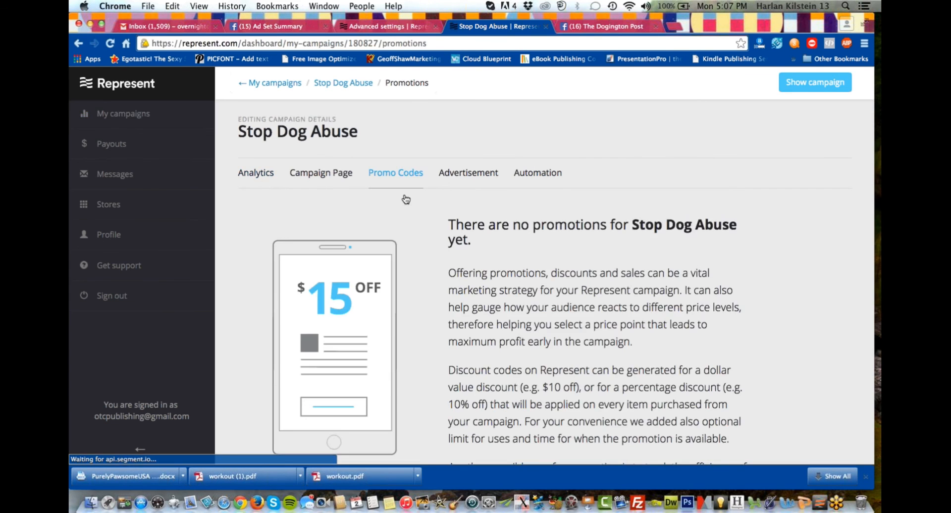
pyautogui.scroll(-4, 522, 327)
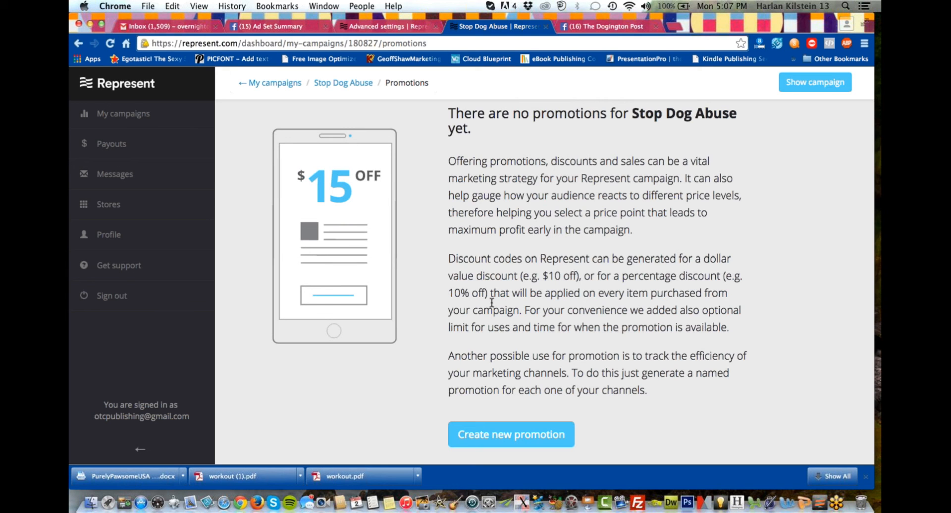
pyautogui.click(493, 441)
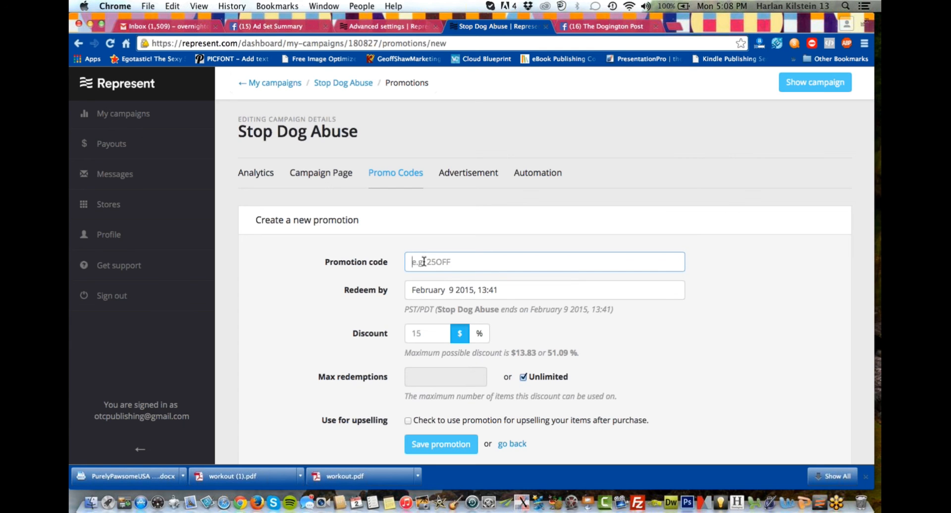
pyautogui.write('5OFF')
pyautogui.scroll(-1, 386, 300)
pyautogui.scroll(-3, 378, 306)
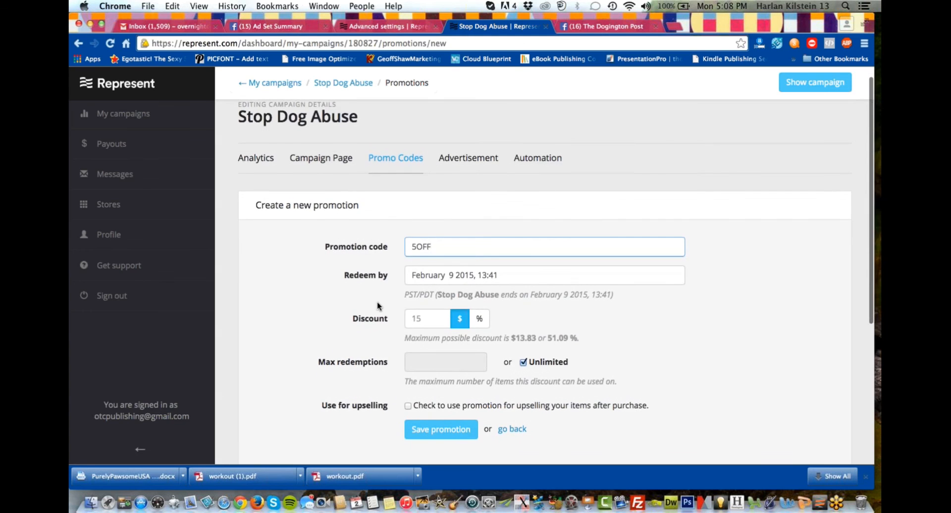
pyautogui.scroll(-2, 378, 306)
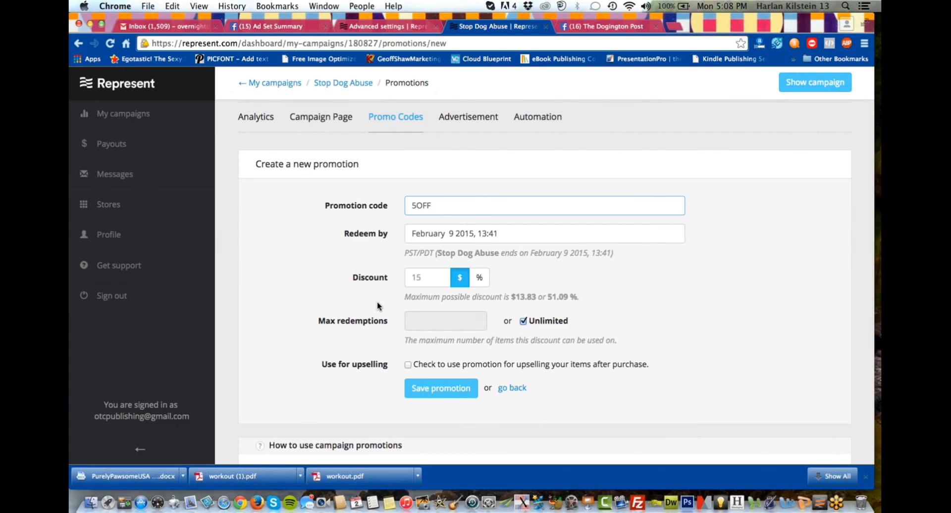
pyautogui.scroll(-1, 378, 306)
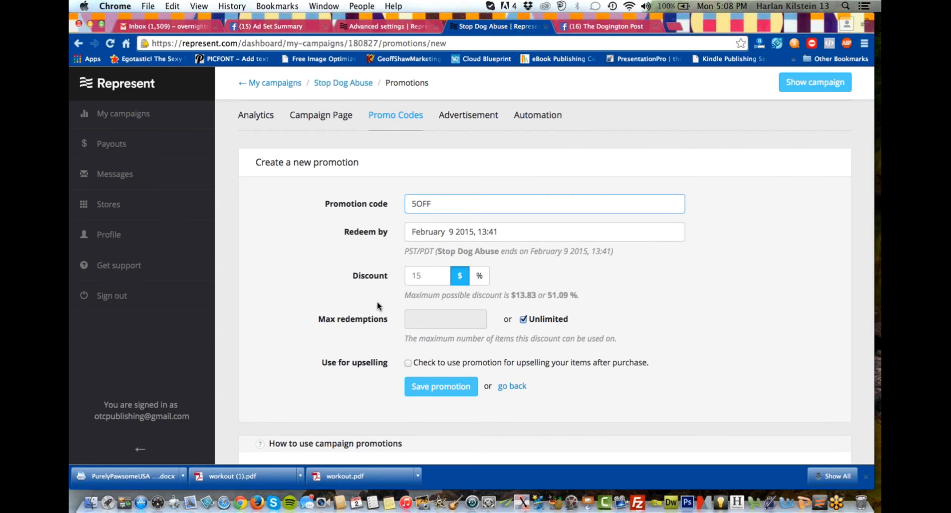
pyautogui.scroll(-1, 377, 306)
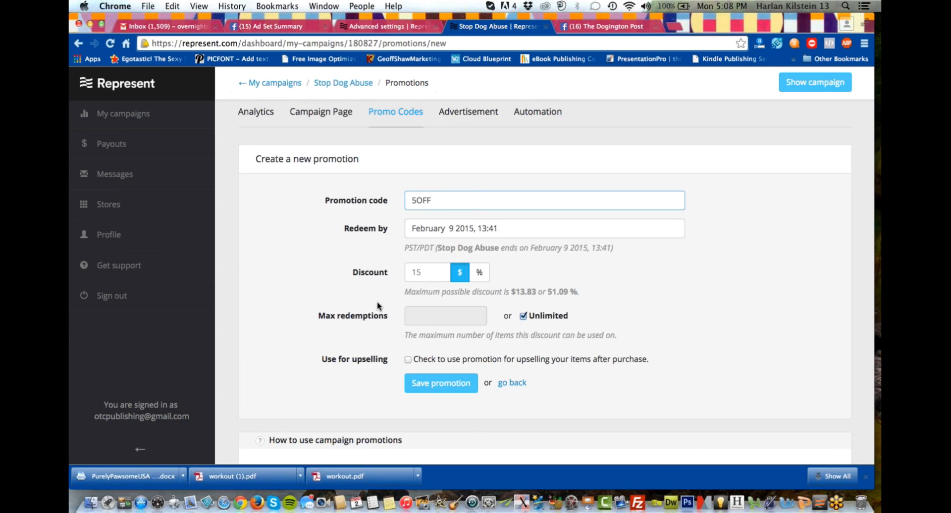
pyautogui.click(378, 303)
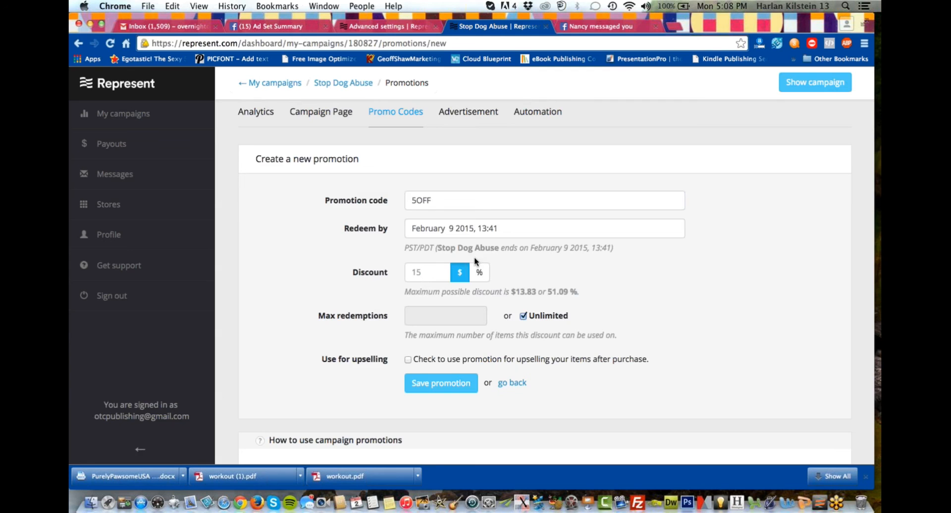
# Set the promotion's discount to $5 and limit its maximum redemptions to 10 instead of unlimited.
pyautogui.click(428, 272)
pyautogui.write('5')
pyautogui.click(524, 317)
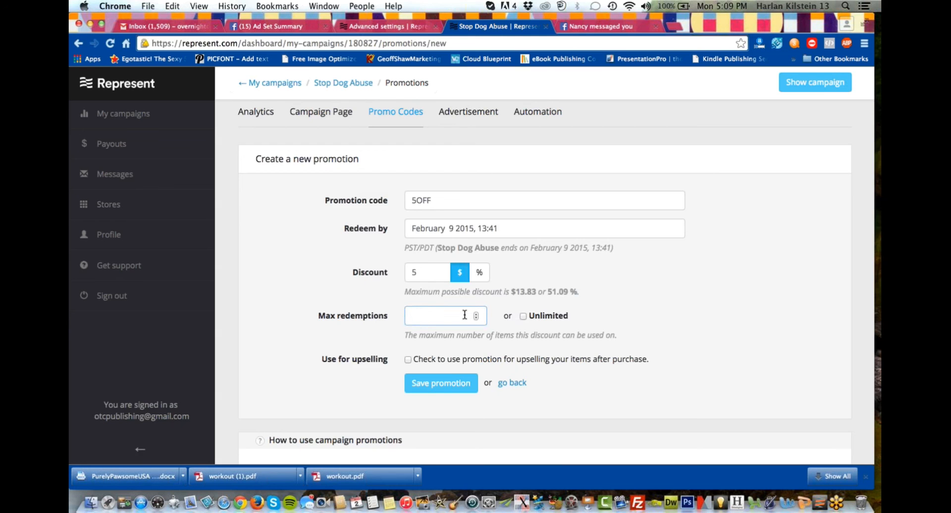
pyautogui.write('10')
# Enable the promotion for upselling items after purchase and look over the guidance on using campaign promotions.
pyautogui.scroll(-1, 518, 328)
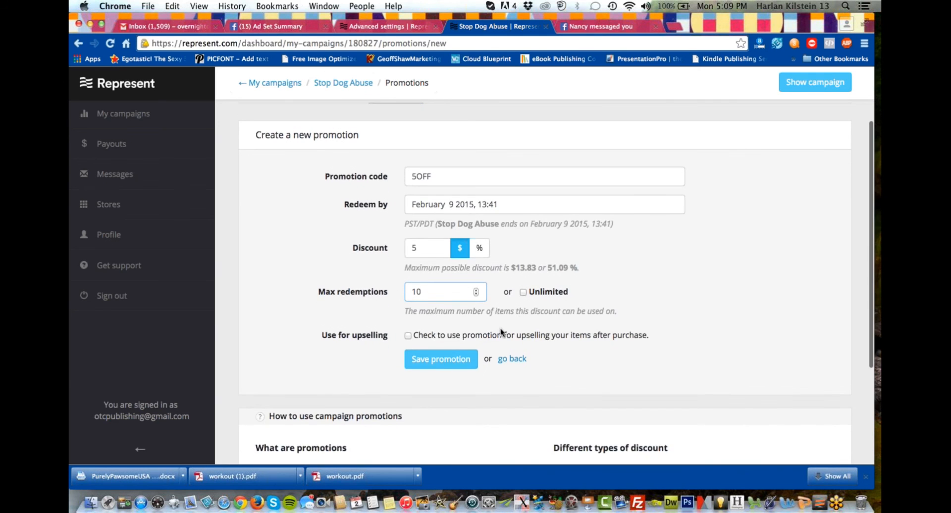
pyautogui.click(410, 335)
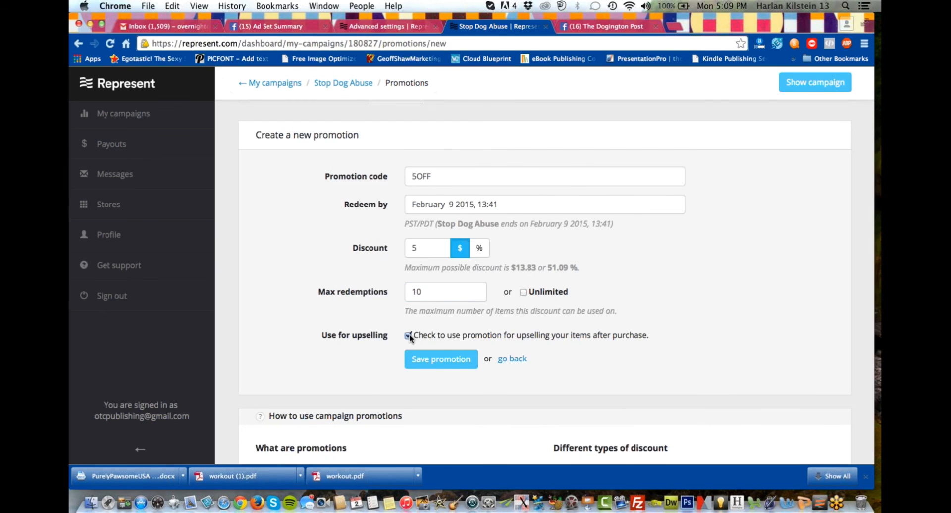
pyautogui.scroll(-3, 410, 338)
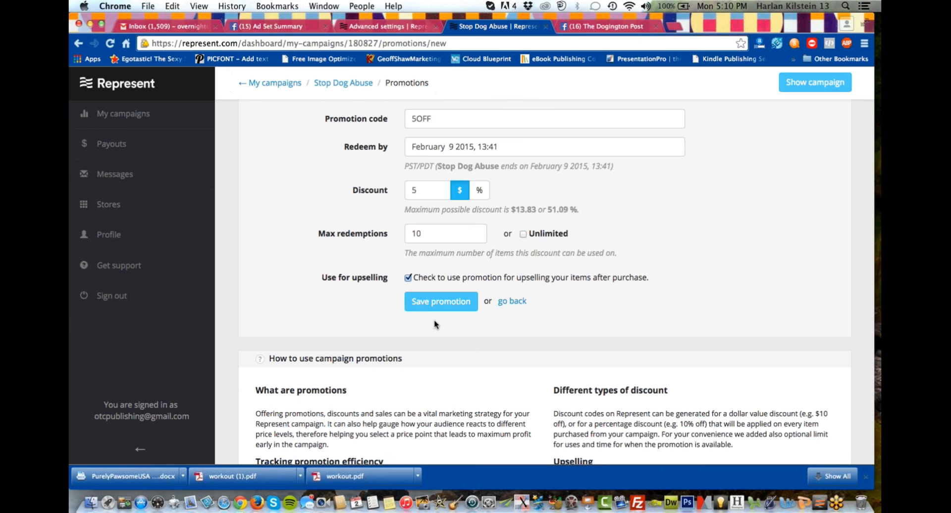
pyautogui.scroll(-5, 435, 321)
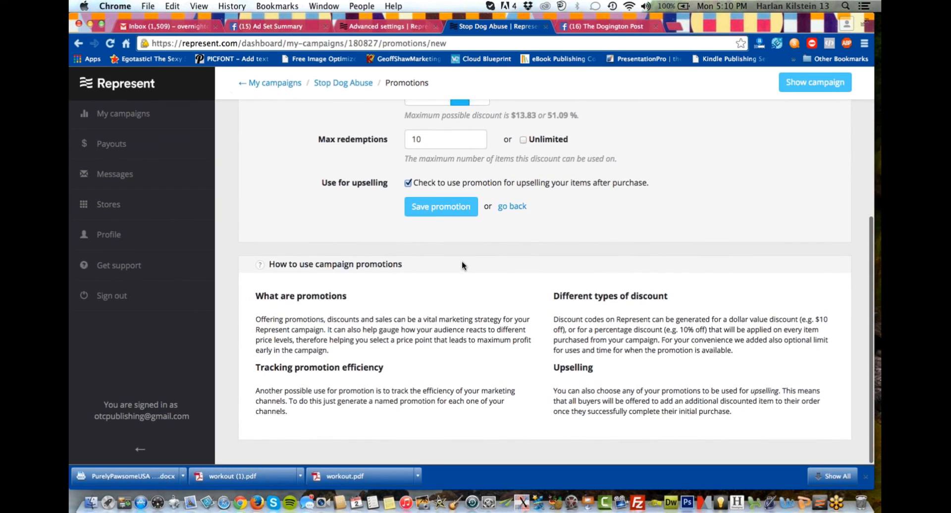
pyautogui.scroll(5, 461, 261)
pyautogui.scroll(2, 379, 307)
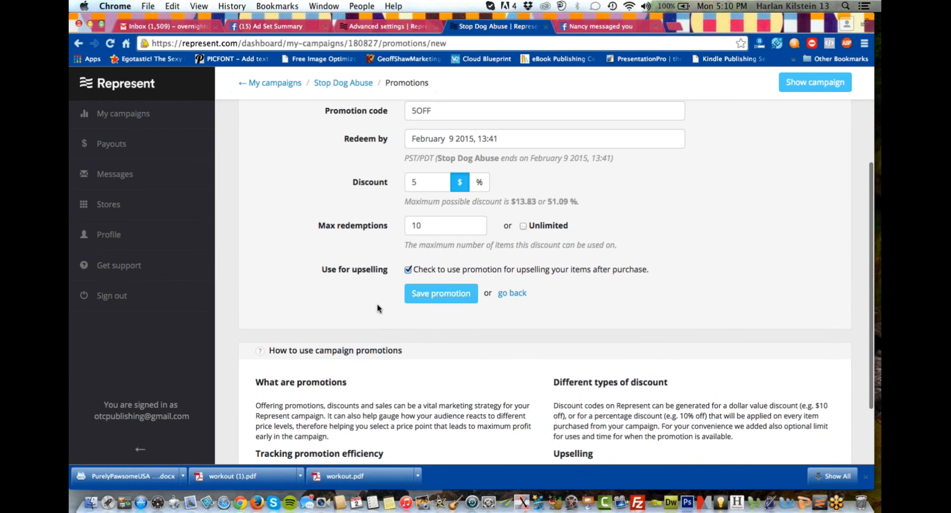
pyautogui.scroll(-1, 378, 308)
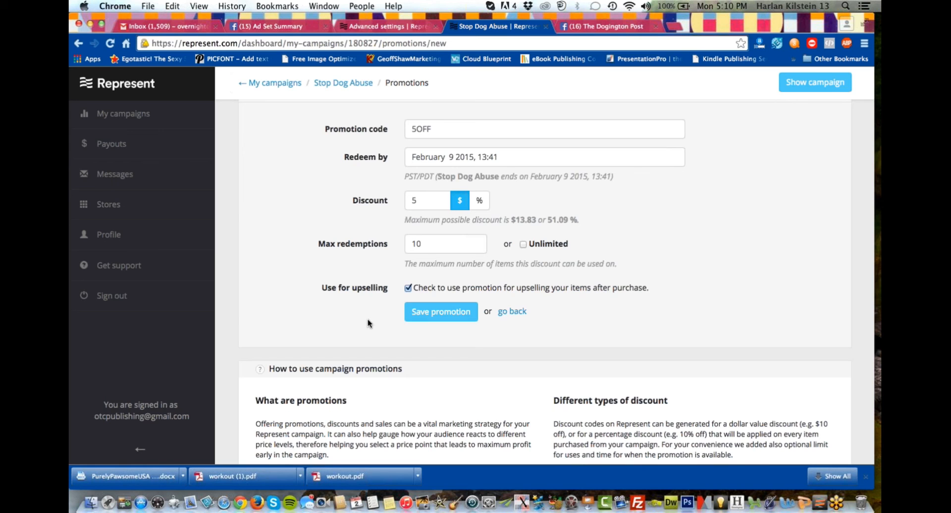
# Allow unlimited redemptions for the 5OFF promotion, save it and review its entry among the campaign promotions.
pyautogui.click(523, 244)
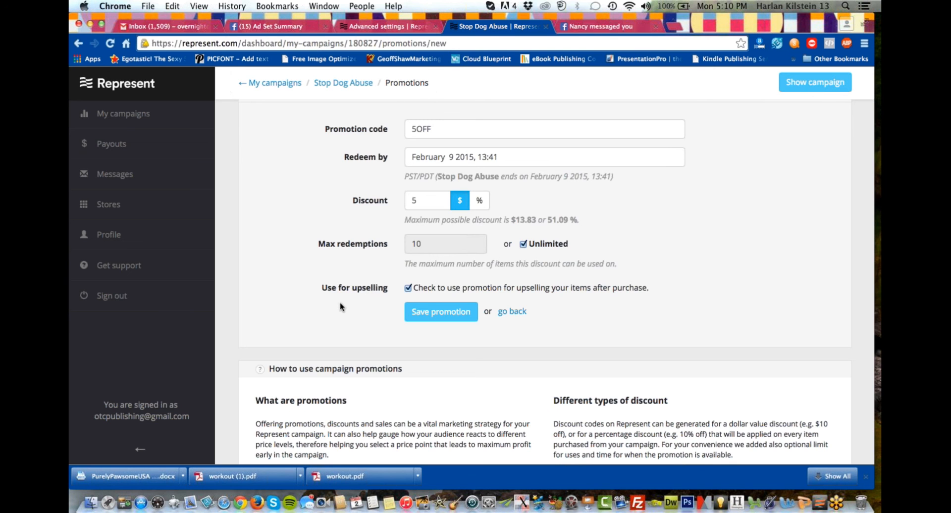
pyautogui.scroll(-1, 331, 303)
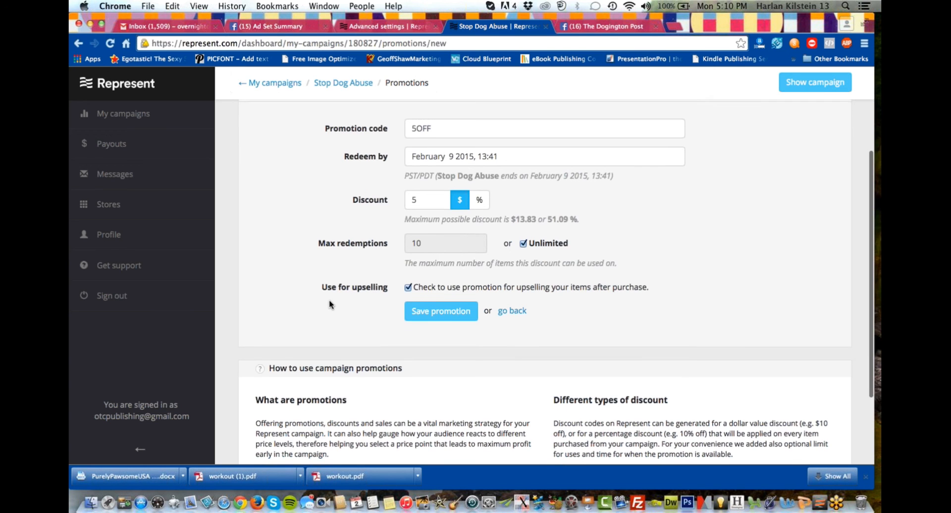
pyautogui.click(431, 315)
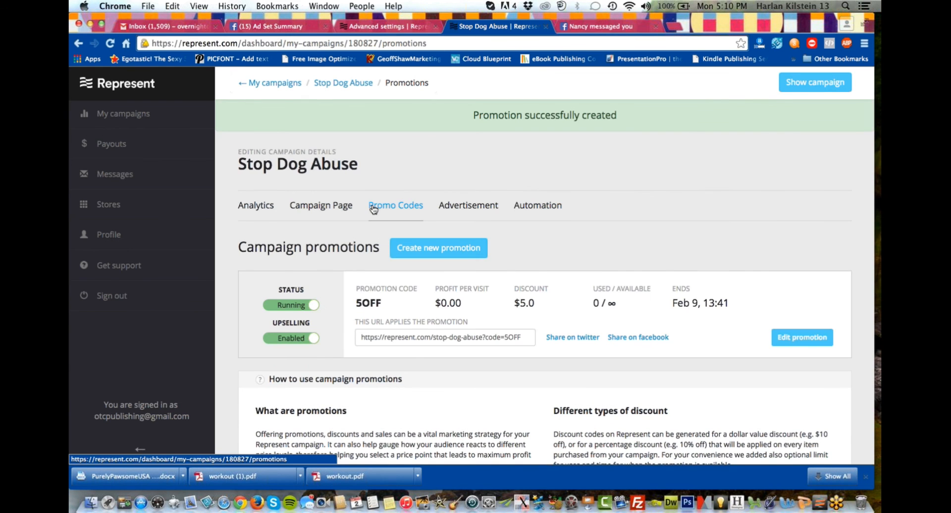
pyautogui.scroll(-1, 374, 209)
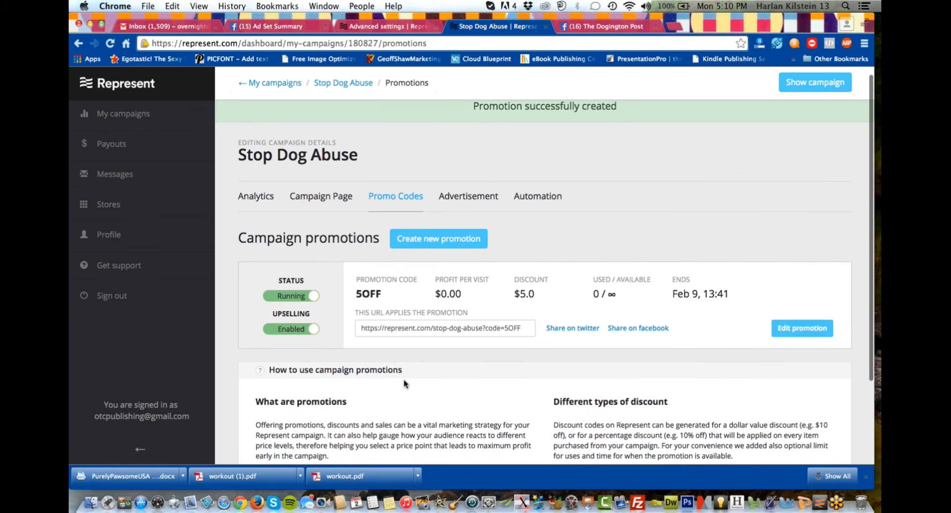
# Review the 5OFF promotion entry and read the guidance on how to use campaign promotions.
pyautogui.scroll(-2, 403, 384)
pyautogui.scroll(-2, 404, 384)
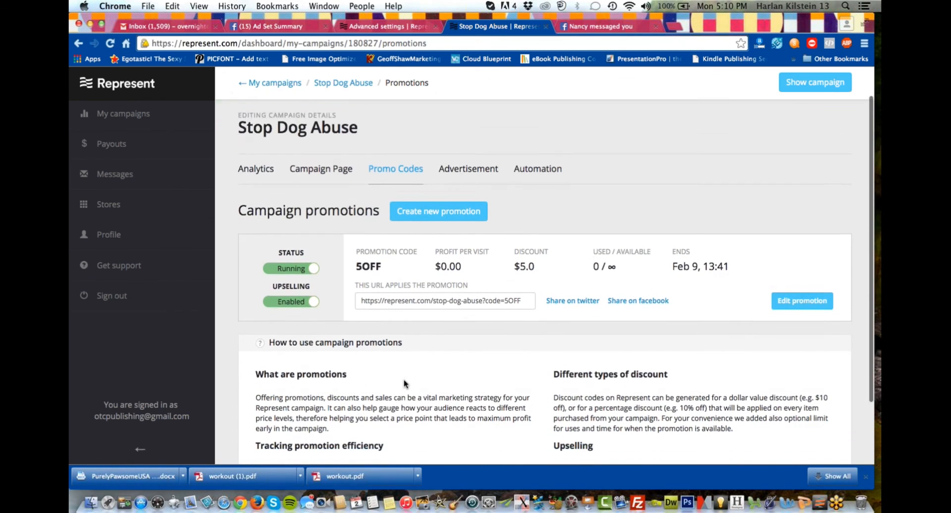
pyautogui.scroll(-3, 436, 355)
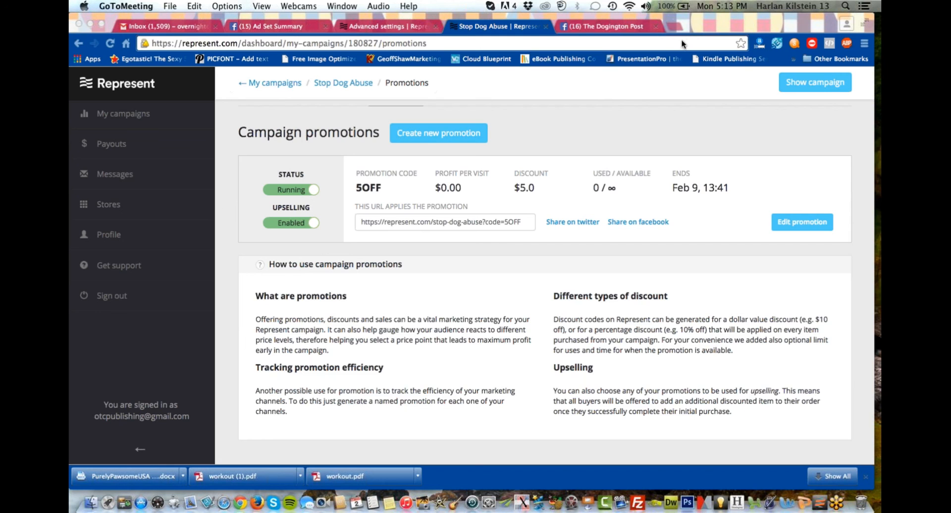
# Try to save the profile with its time zone set to (GMT-05:00) Eastern Time (US & Canada), leaving the password fields blank.
pyautogui.click(105, 236)
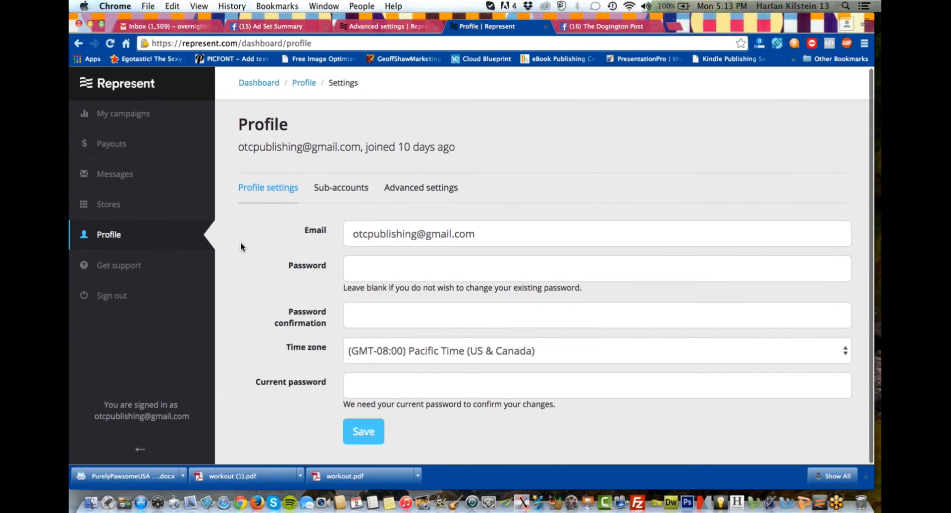
pyautogui.click(603, 354)
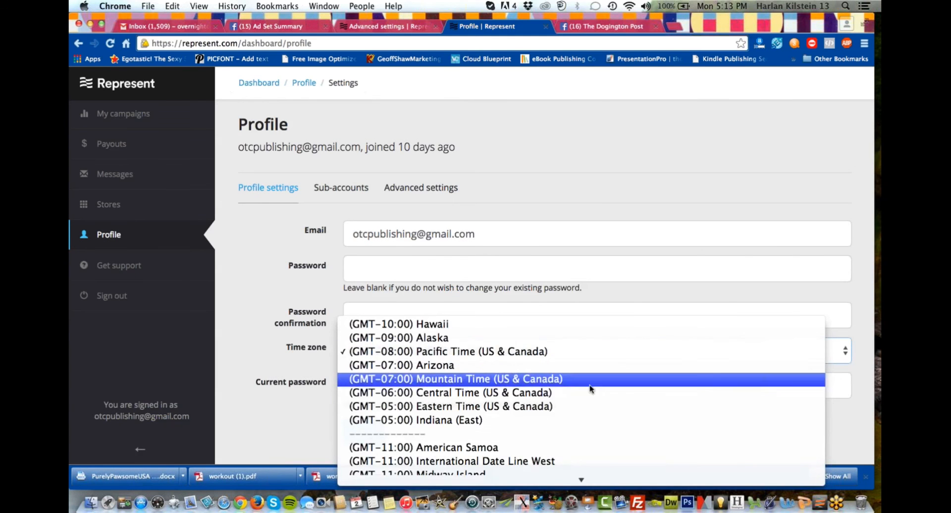
pyautogui.click(581, 404)
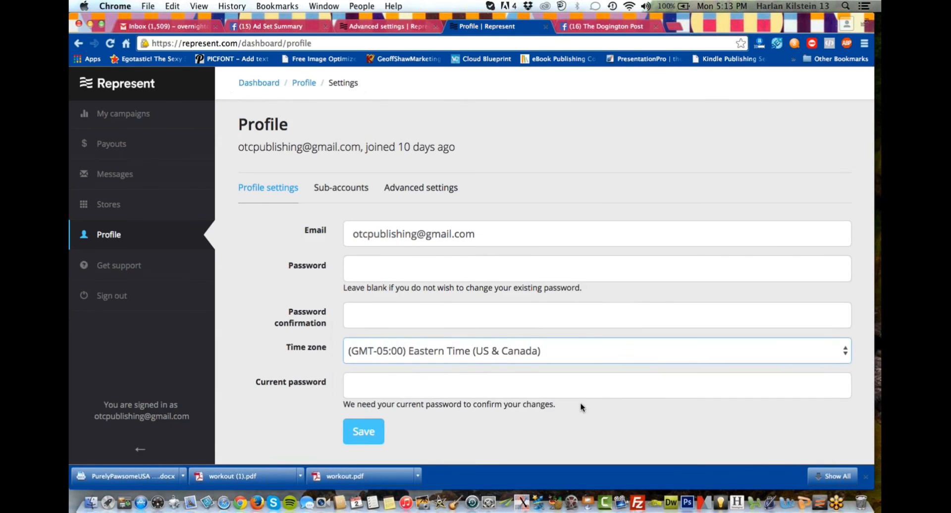
pyautogui.click(369, 427)
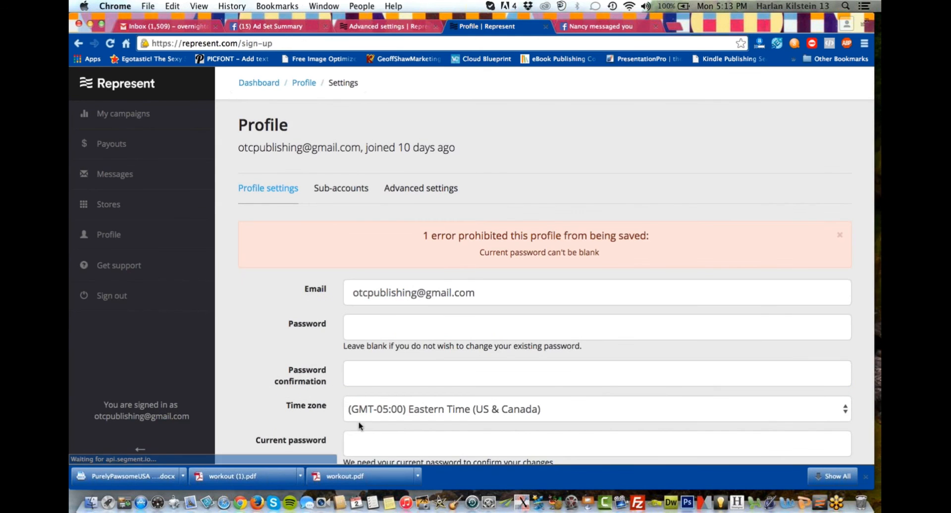
pyautogui.scroll(-3, 230, 305)
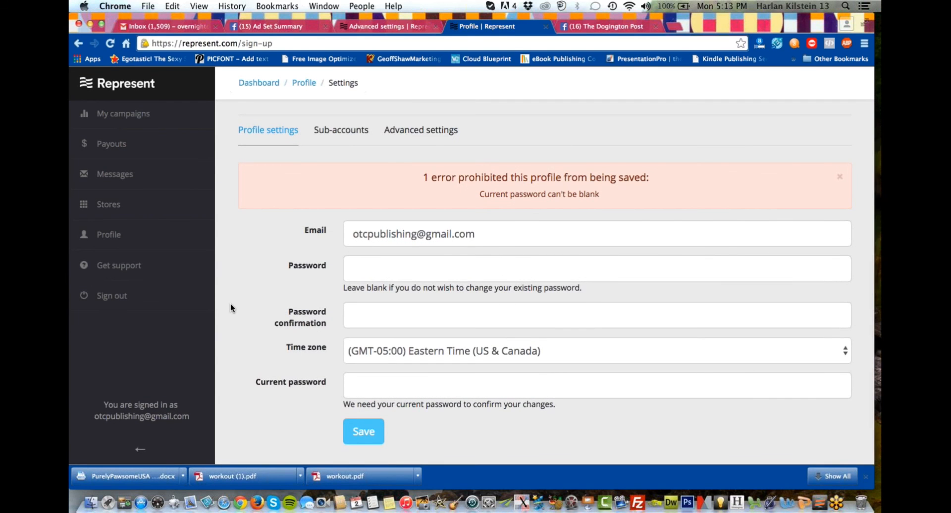
# View the profile's sub-accounts, then return to the campaigns dashboard by way of the Represent home page.
pyautogui.click(329, 136)
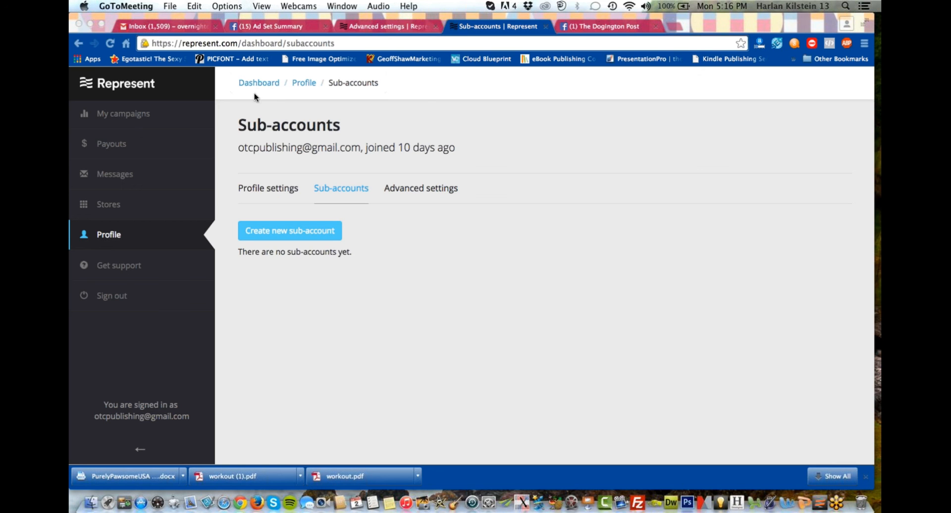
pyautogui.click(134, 87)
pyautogui.click(135, 87)
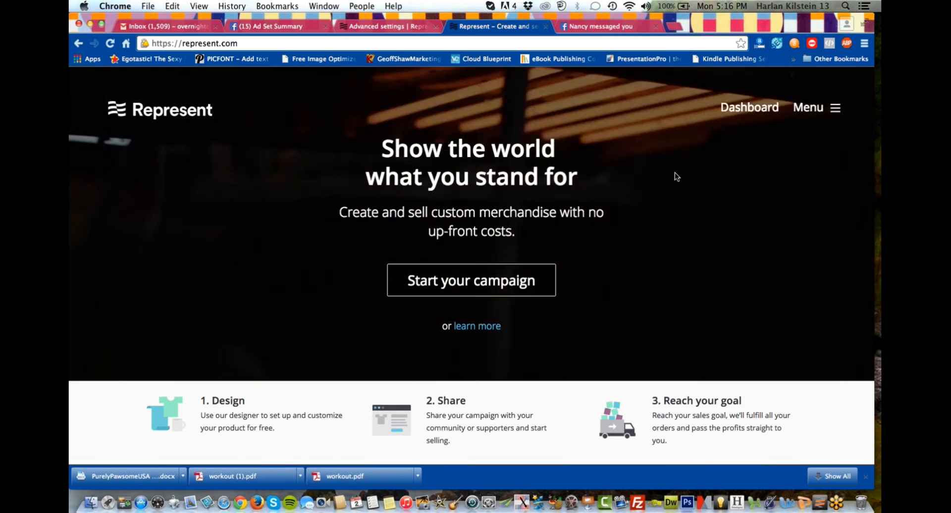
pyautogui.click(808, 110)
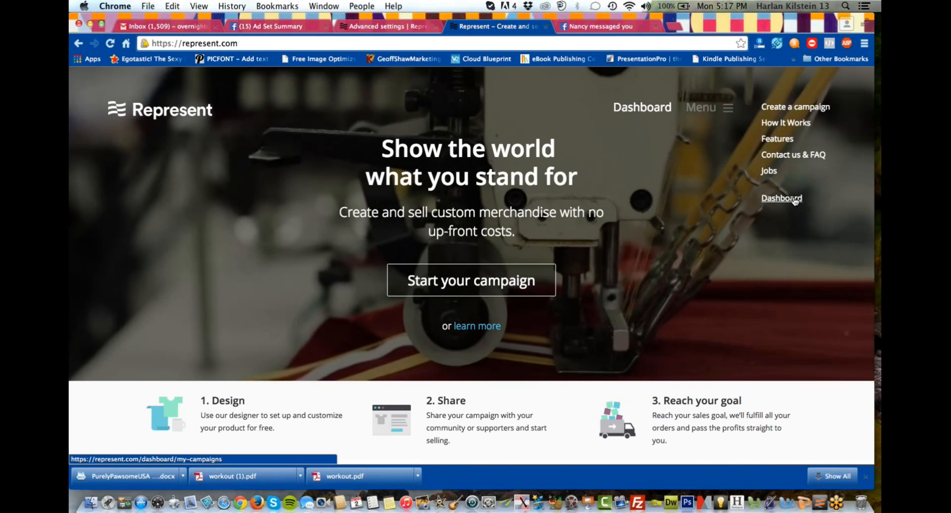
pyautogui.click(793, 198)
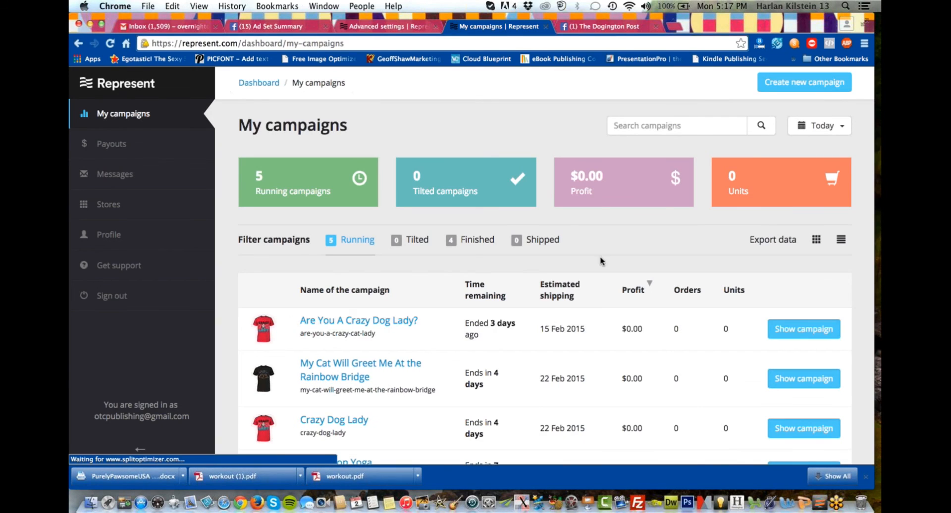
# Sign out of the Represent account and bring up the sign-in form.
pyautogui.click(118, 295)
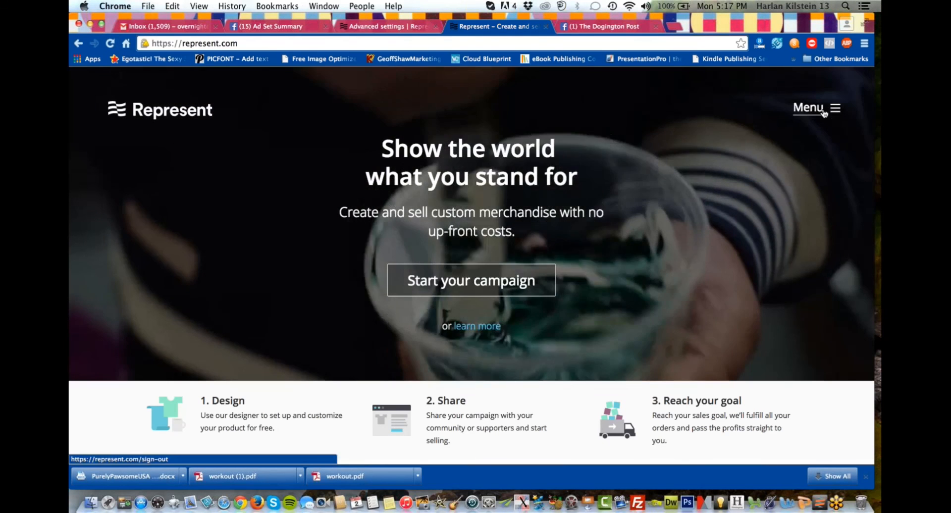
pyautogui.click(818, 108)
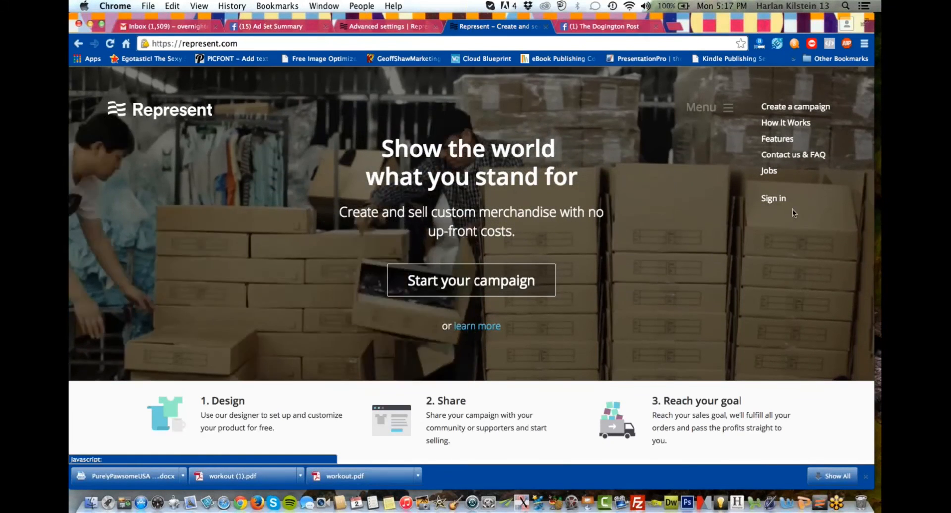
pyautogui.click(774, 198)
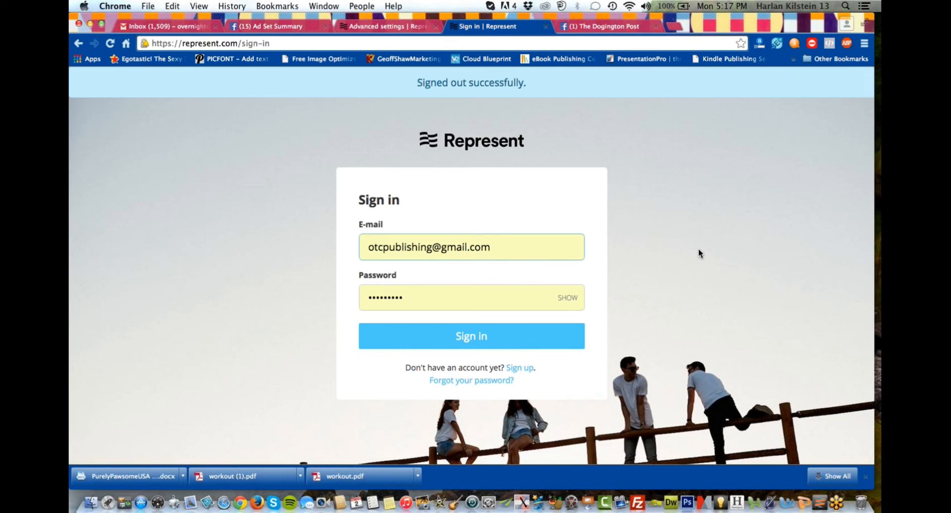
# Look at the sign-up form, then return to the sign-in form and sign back in with the prefilled credentials.
pyautogui.click(521, 369)
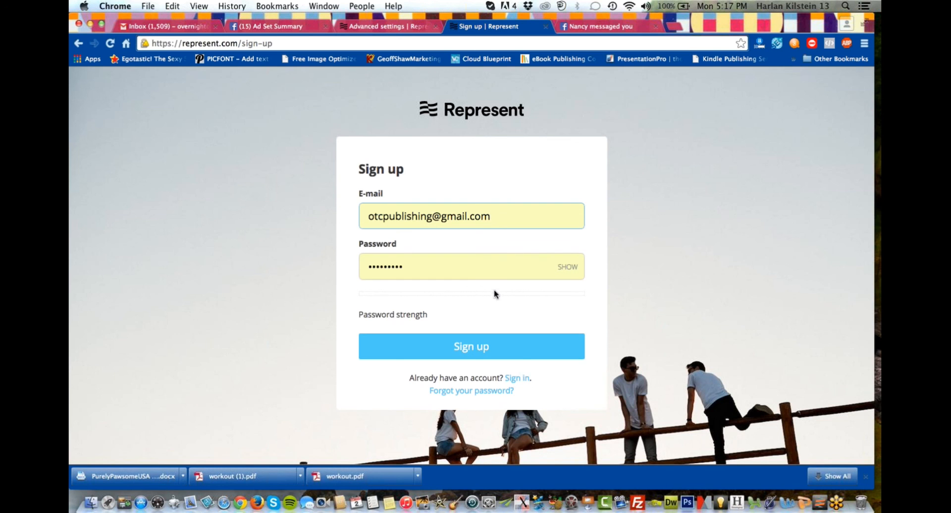
pyautogui.click(517, 379)
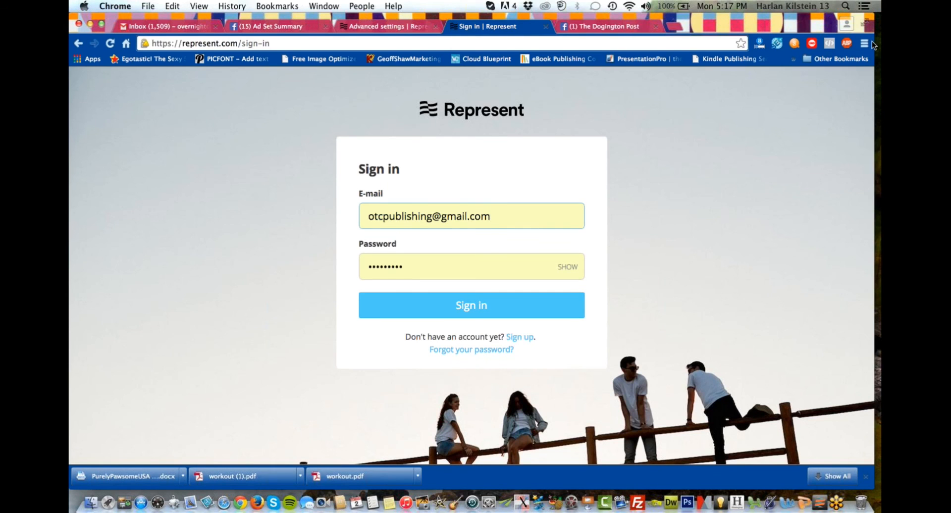
pyautogui.click(872, 43)
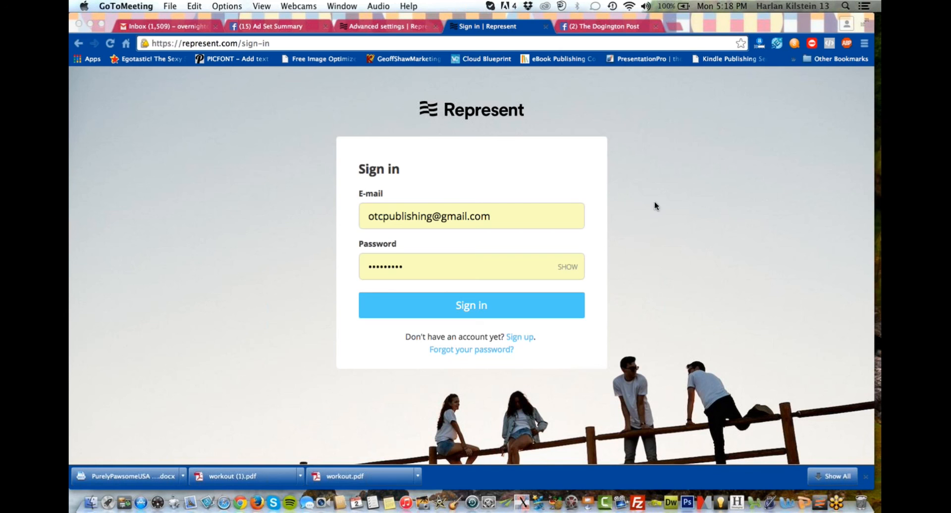
pyautogui.click(498, 307)
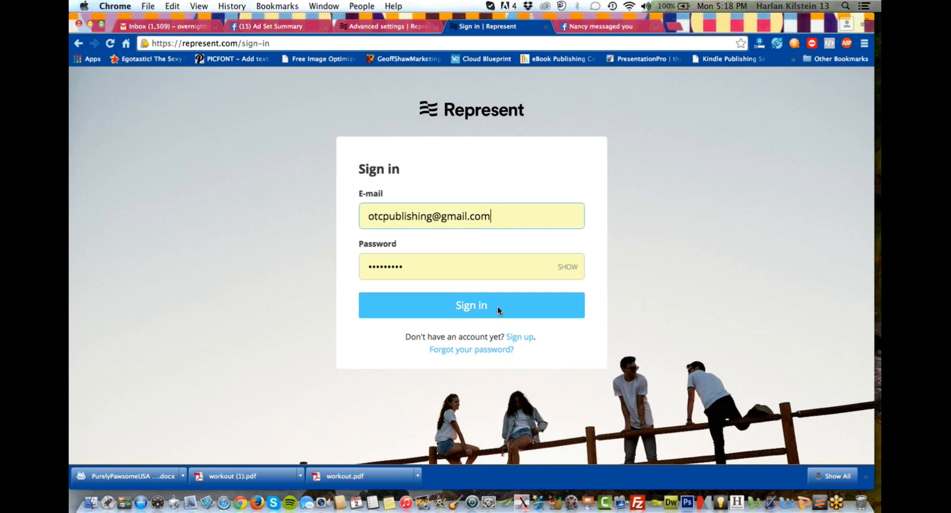
pyautogui.click(452, 311)
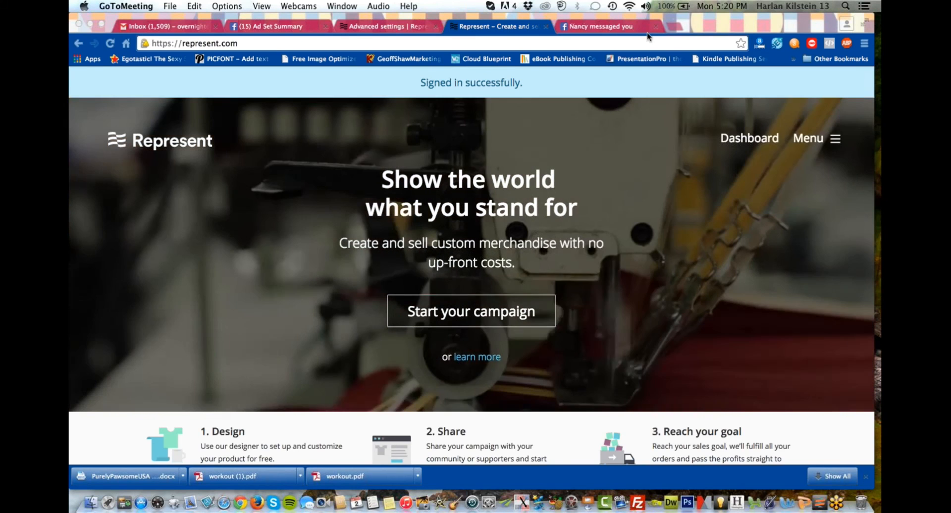
# Switch to The Dogington Post's Facebook page, close the open chat window and reload the page.
pyautogui.click(619, 22)
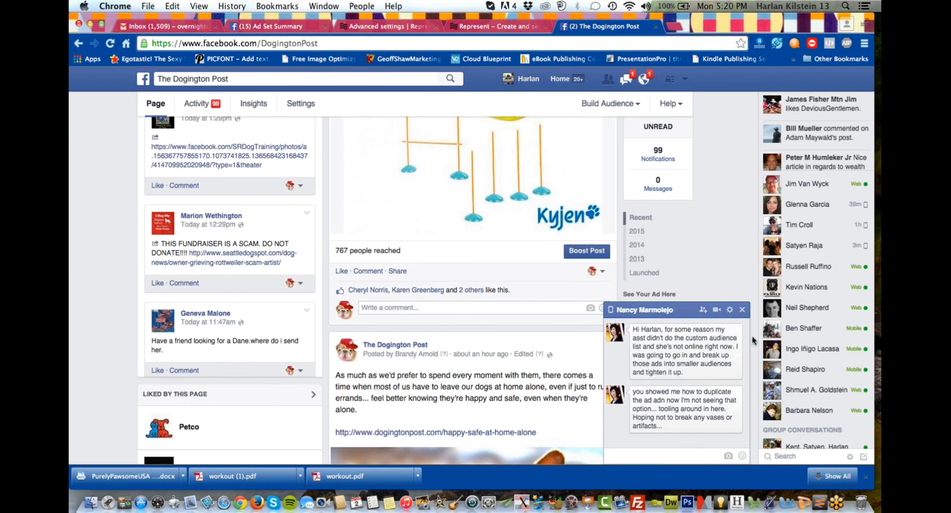
pyautogui.click(742, 310)
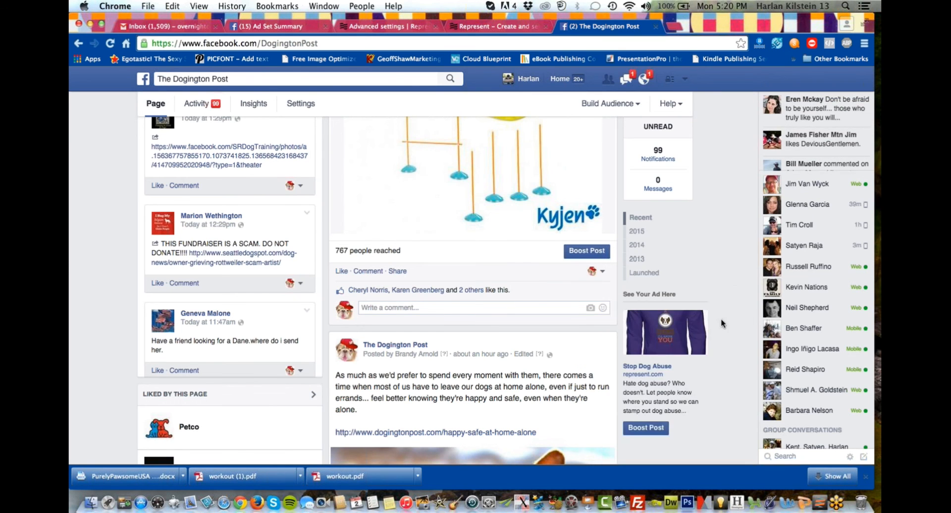
pyautogui.scroll(10, 540, 271)
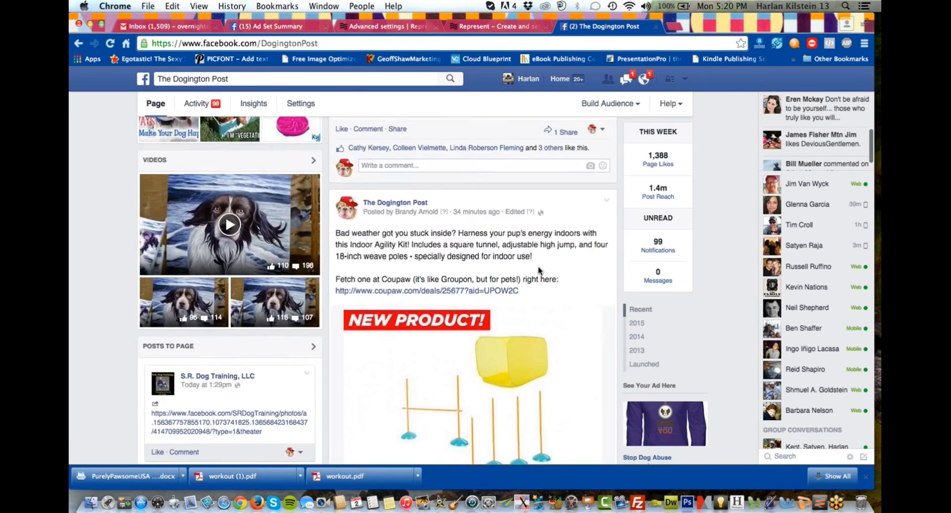
pyautogui.scroll(10, 540, 271)
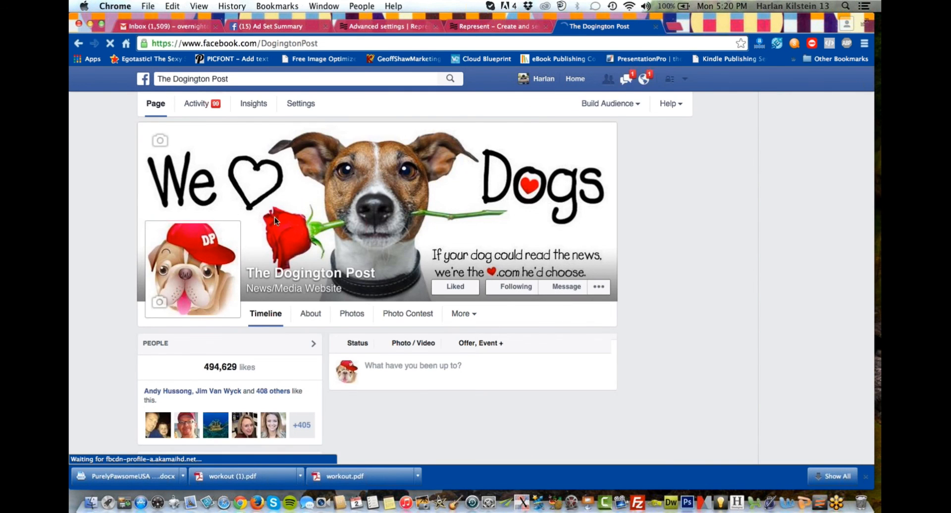
# Examine the Stop Dog Abuse post on the Facebook page, including its link, reach, likes and shares.
pyautogui.scroll(-5, 291, 221)
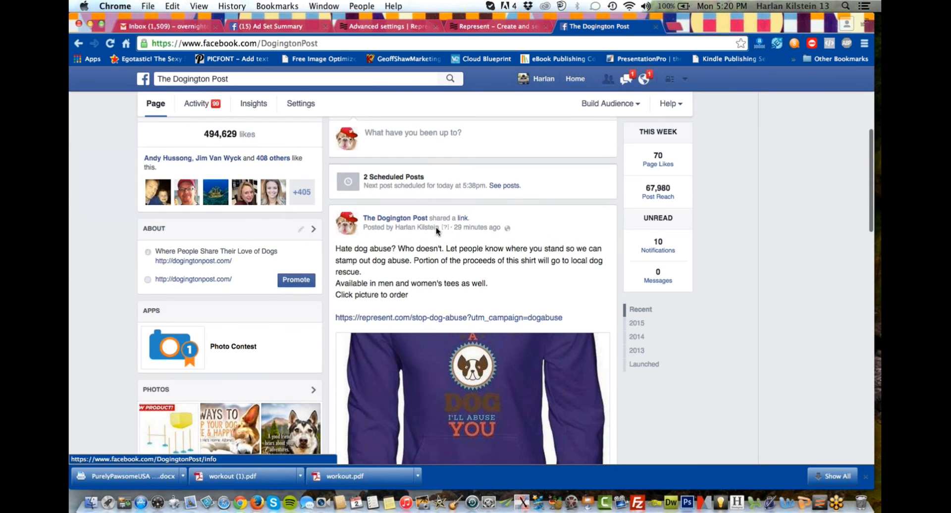
pyautogui.scroll(-2, 437, 230)
pyautogui.scroll(-2, 435, 277)
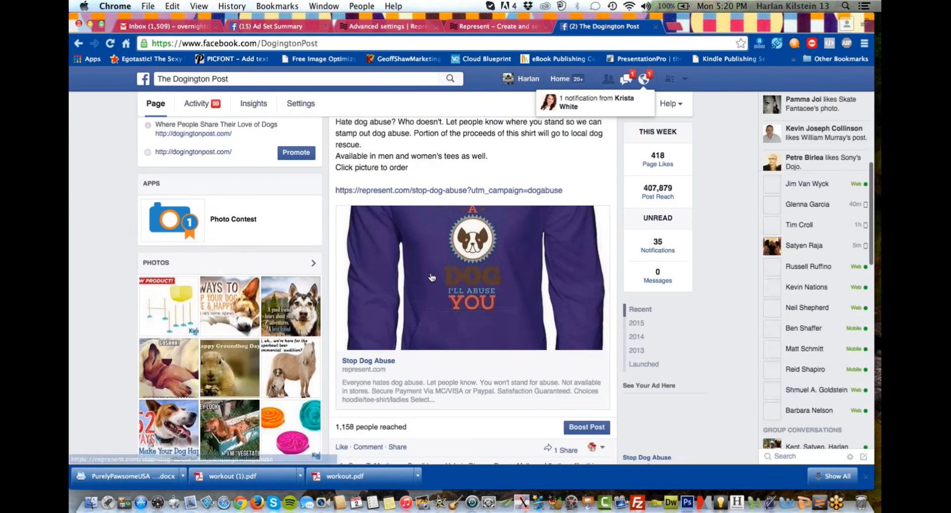
pyautogui.scroll(-4, 435, 300)
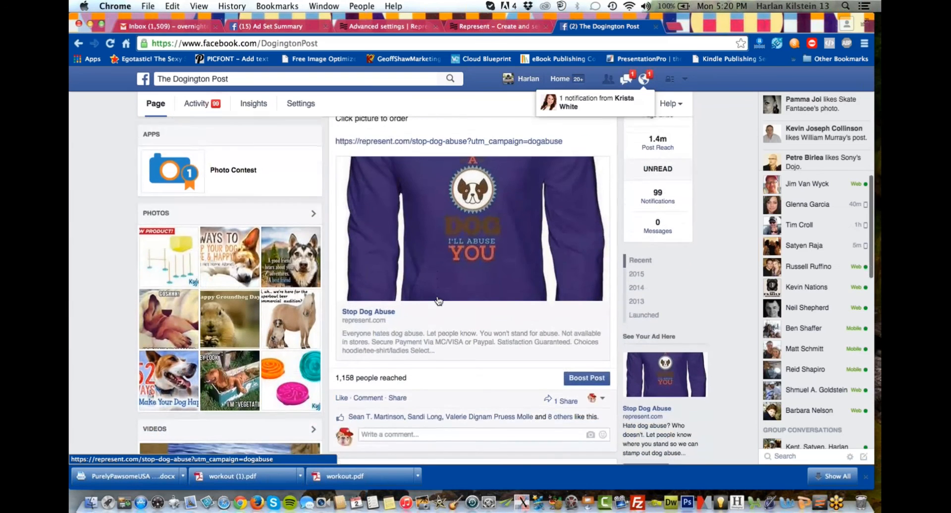
pyautogui.scroll(-1, 437, 296)
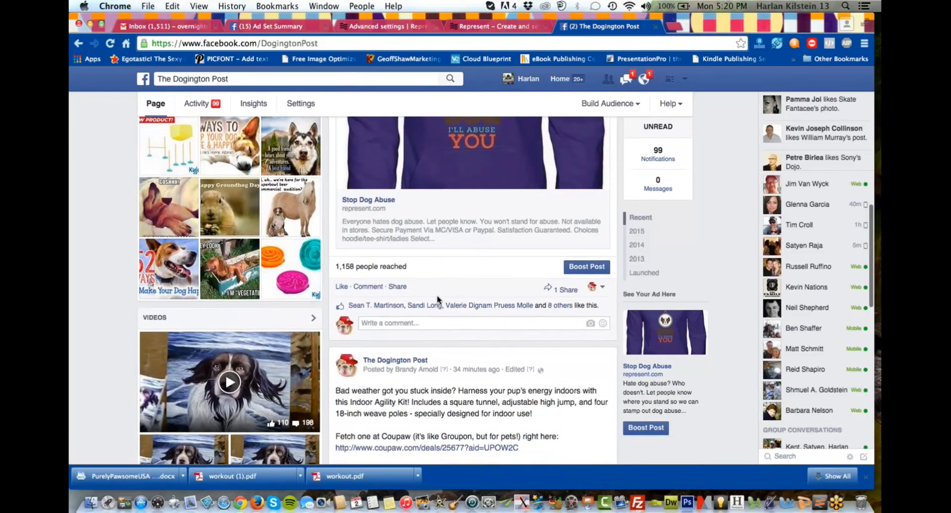
pyautogui.scroll(5, 437, 299)
pyautogui.scroll(2, 439, 301)
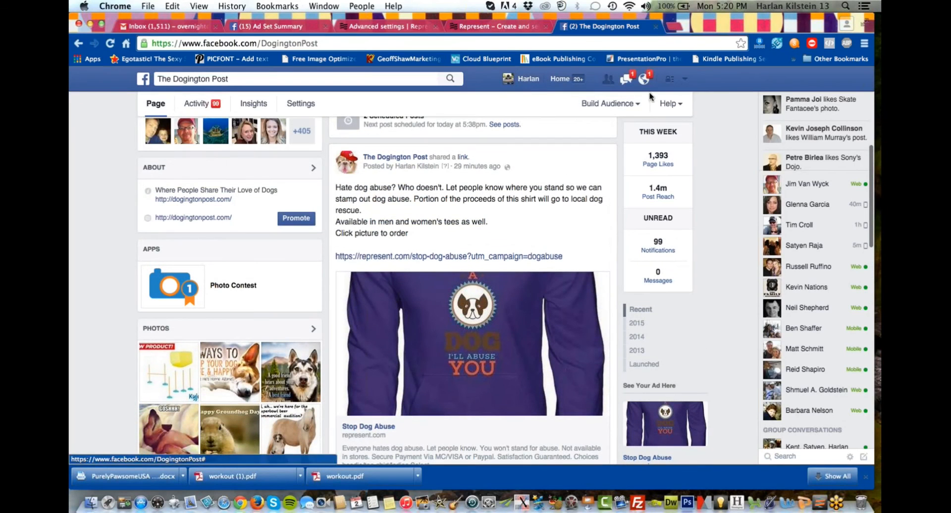
pyautogui.click(873, 38)
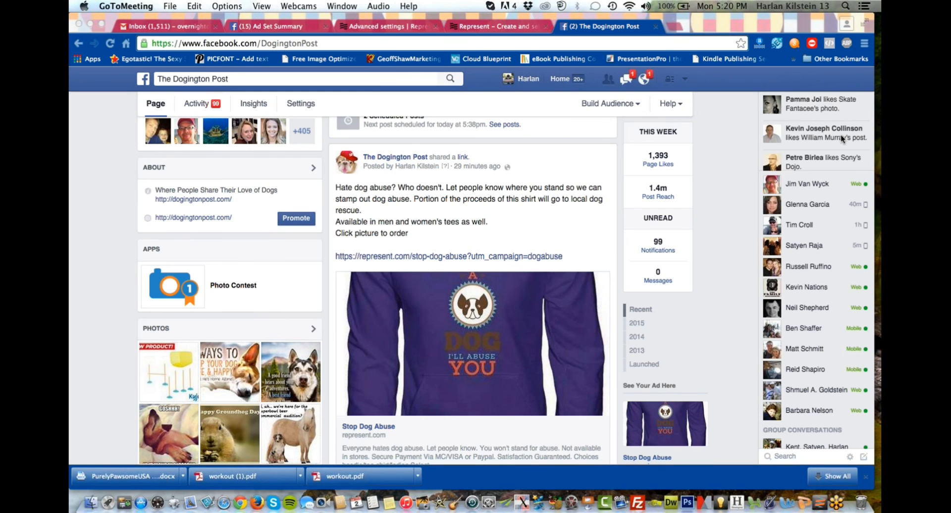
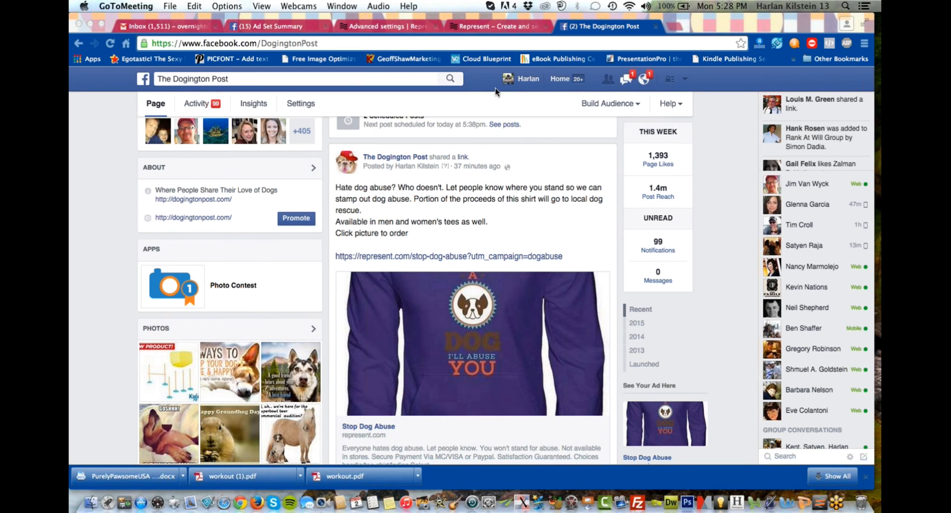
# Switch back to the Represent site and open the dashboard's list of campaigns.
pyautogui.click(465, 25)
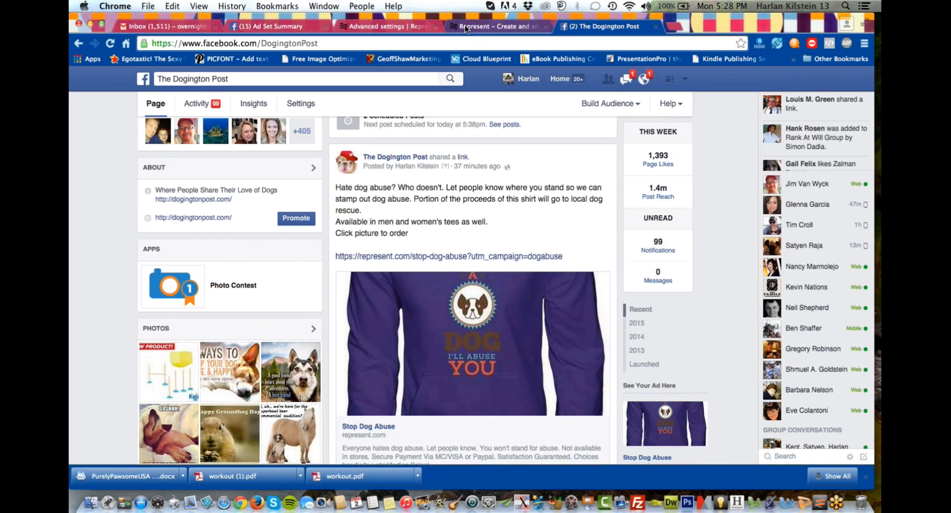
pyautogui.click(465, 25)
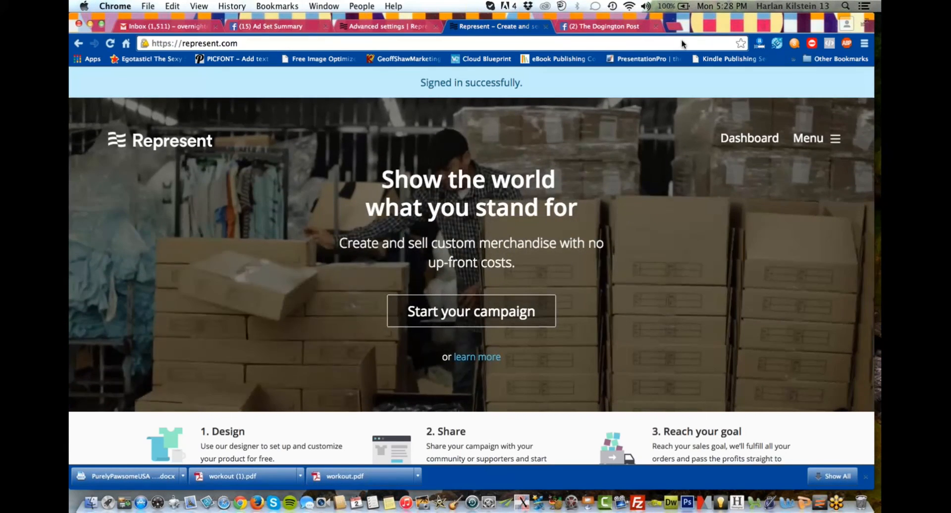
pyautogui.click(804, 141)
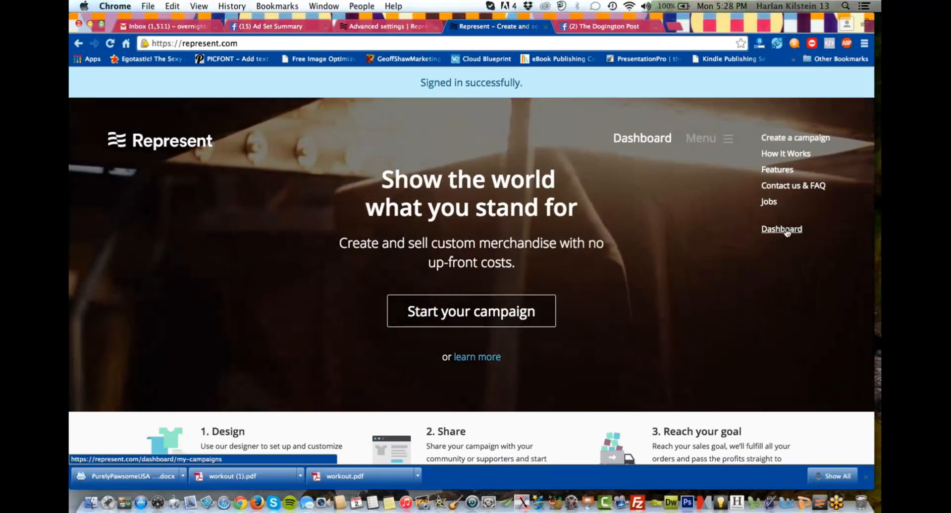
pyautogui.click(786, 230)
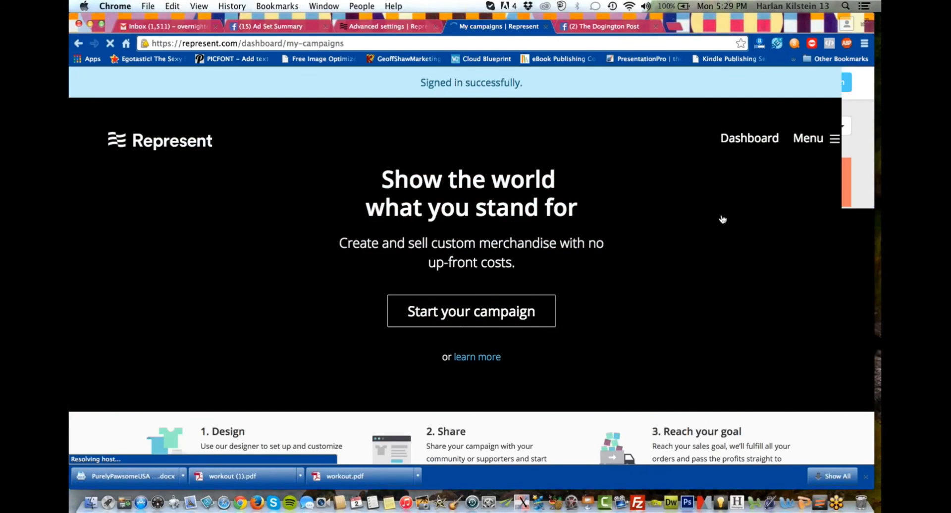
# Set the date range of the My campaigns overview to All time.
pyautogui.scroll(-2, 430, 246)
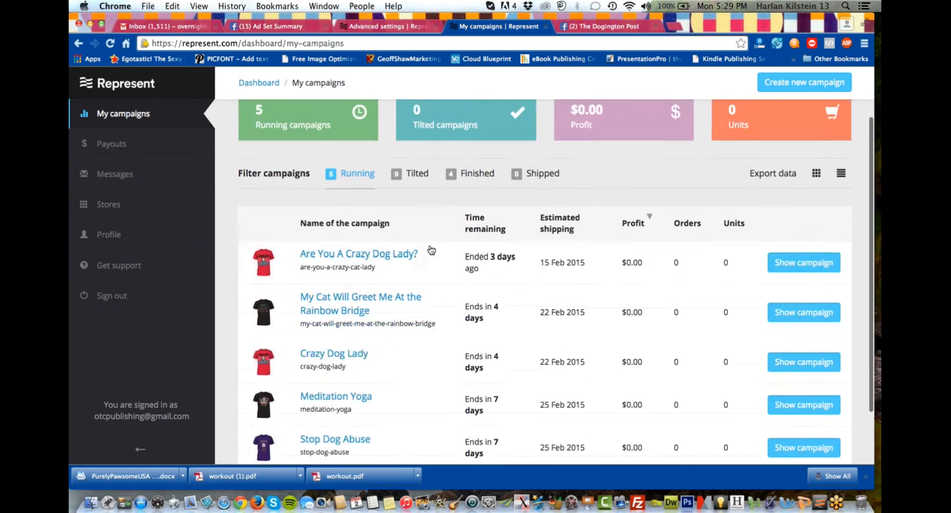
pyautogui.scroll(-3, 430, 250)
pyautogui.scroll(5, 430, 248)
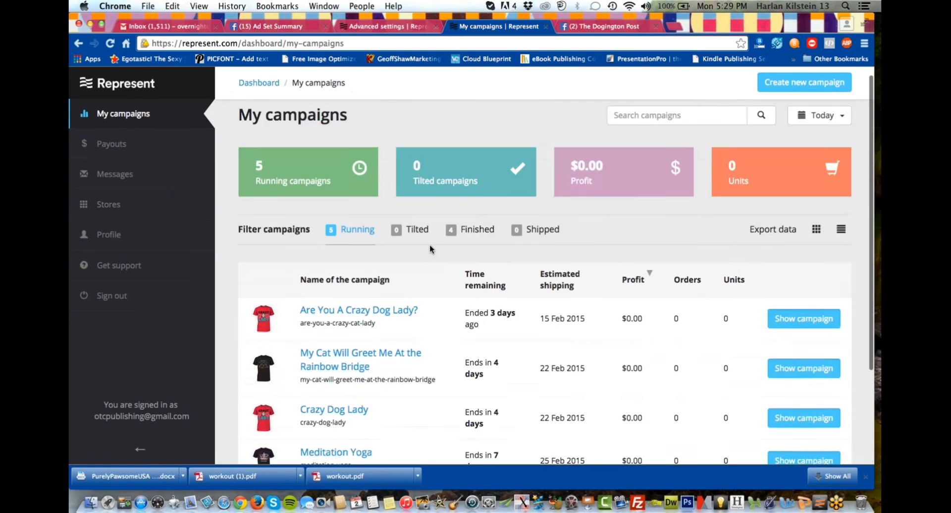
pyautogui.scroll(-1, 429, 254)
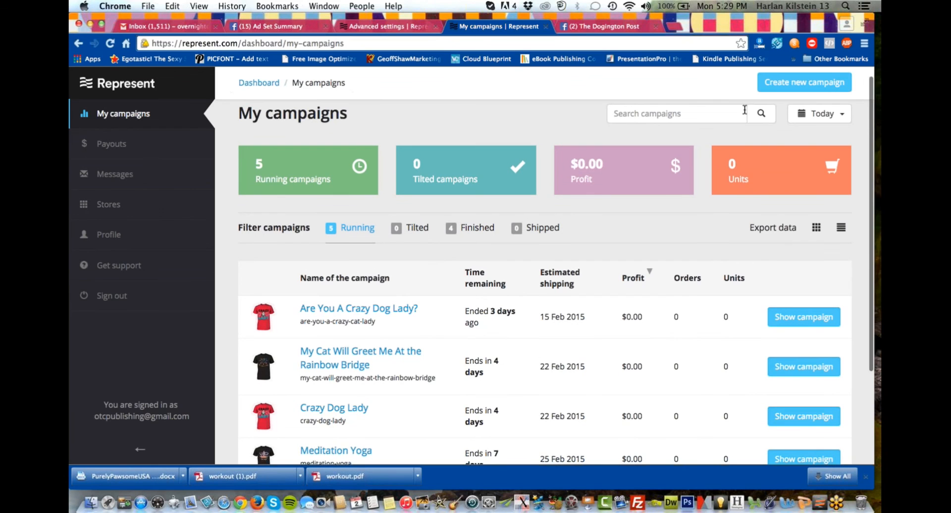
pyautogui.click(795, 116)
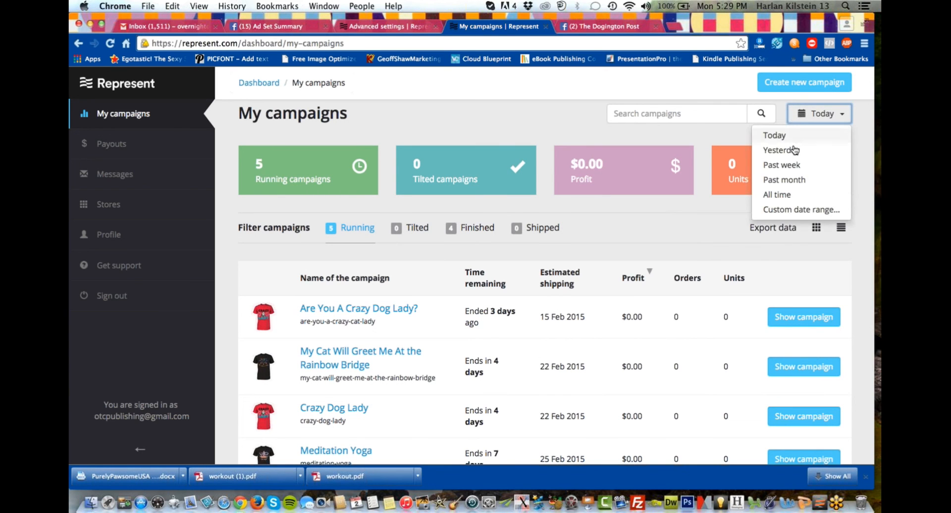
pyautogui.click(787, 195)
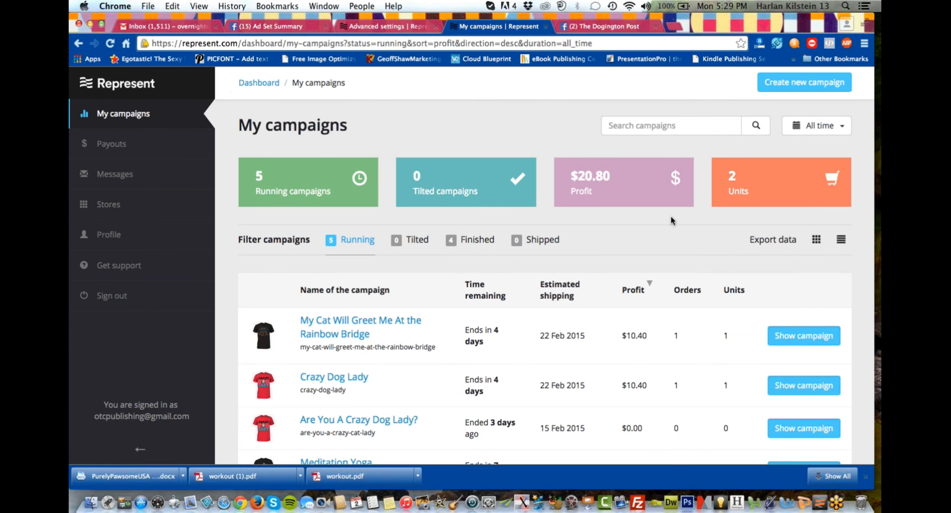
# Examine the running campaigns' time remaining, estimated shipping, profit, orders and units along with the summary totals.
pyautogui.scroll(-1, 650, 230)
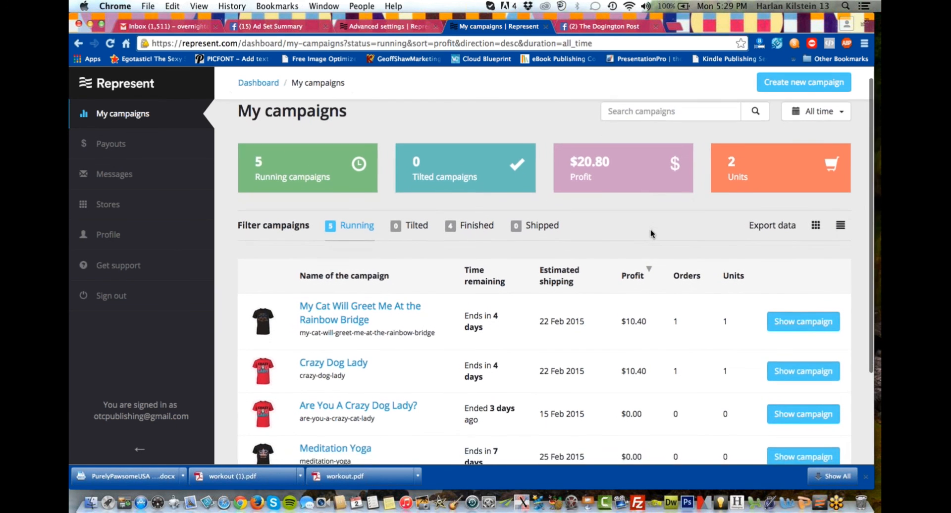
pyautogui.scroll(-2, 605, 260)
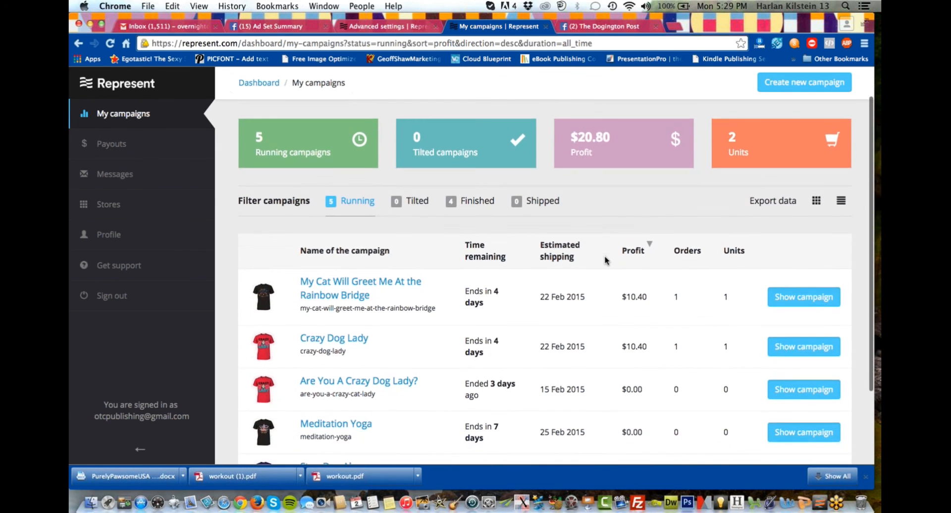
pyautogui.scroll(-5, 605, 261)
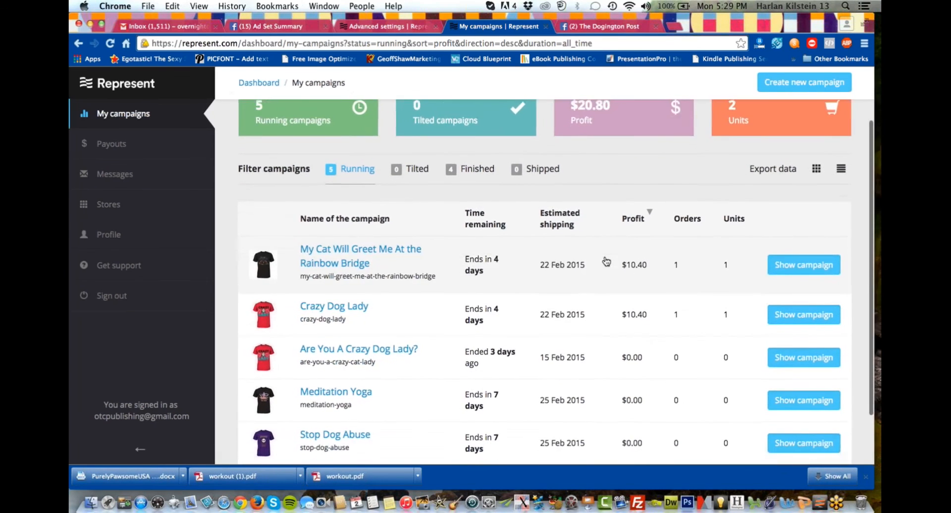
pyautogui.scroll(5, 607, 262)
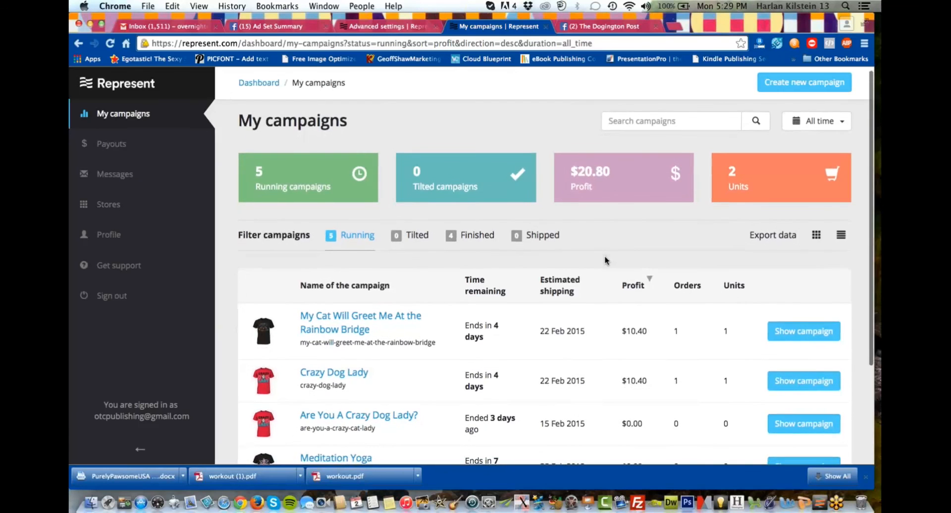
pyautogui.scroll(-6, 611, 236)
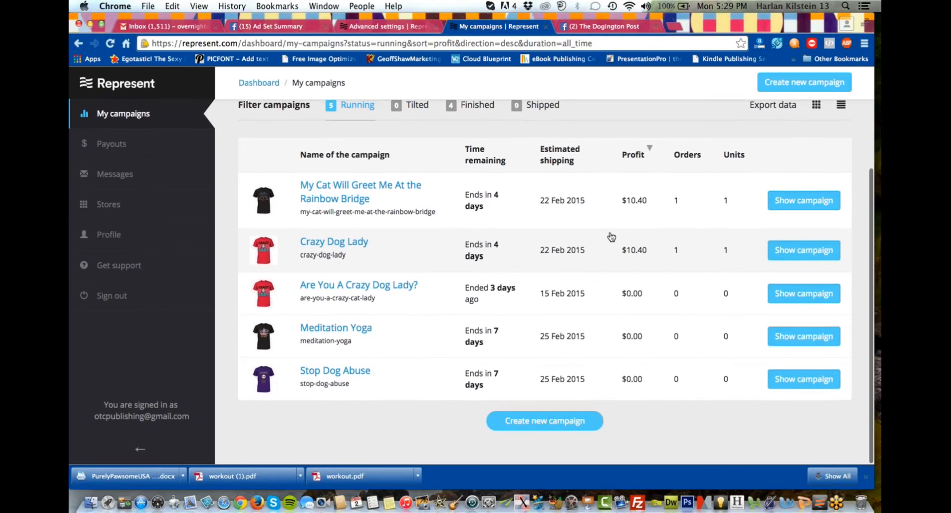
pyautogui.scroll(3, 611, 236)
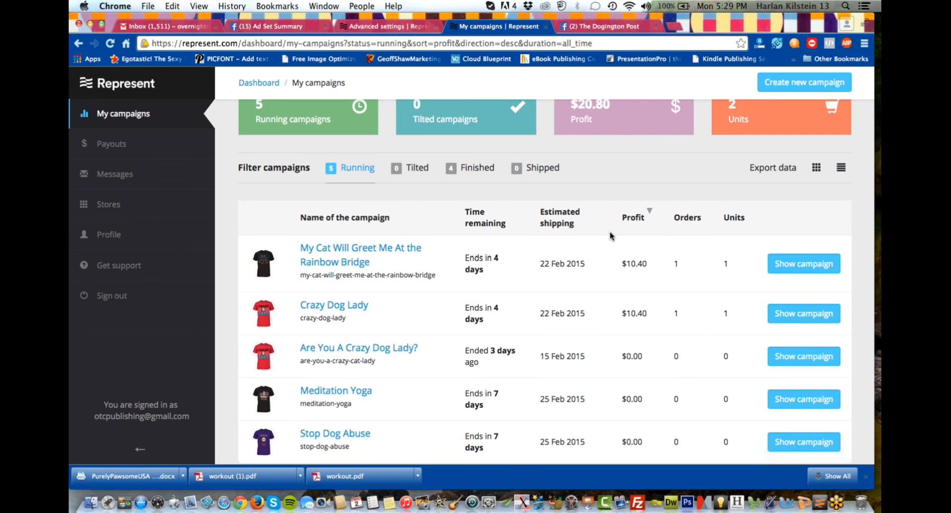
pyautogui.scroll(1, 611, 236)
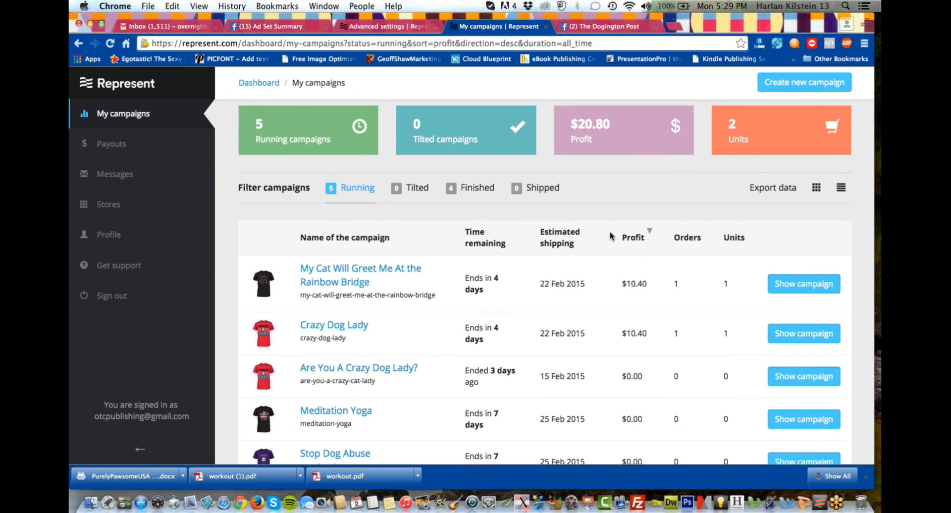
pyautogui.scroll(-1, 612, 236)
pyautogui.scroll(-1, 611, 236)
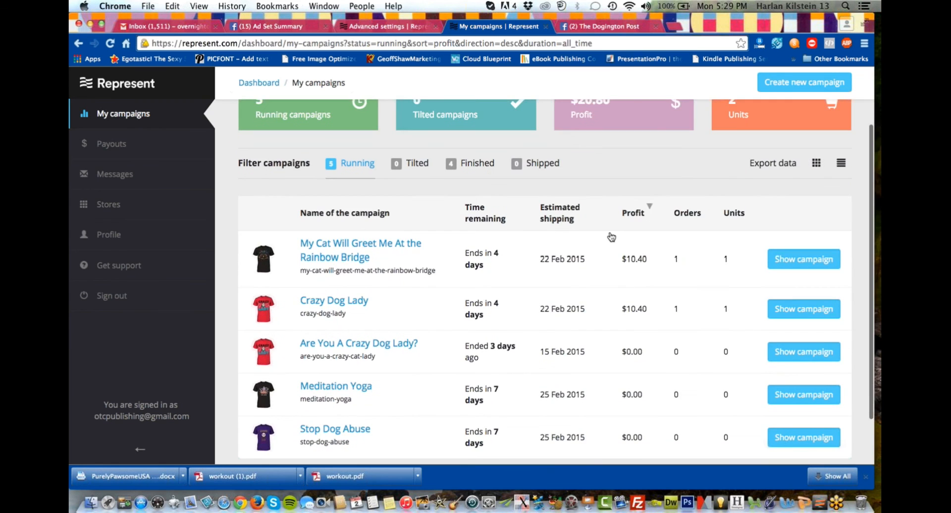
pyautogui.scroll(-1, 599, 251)
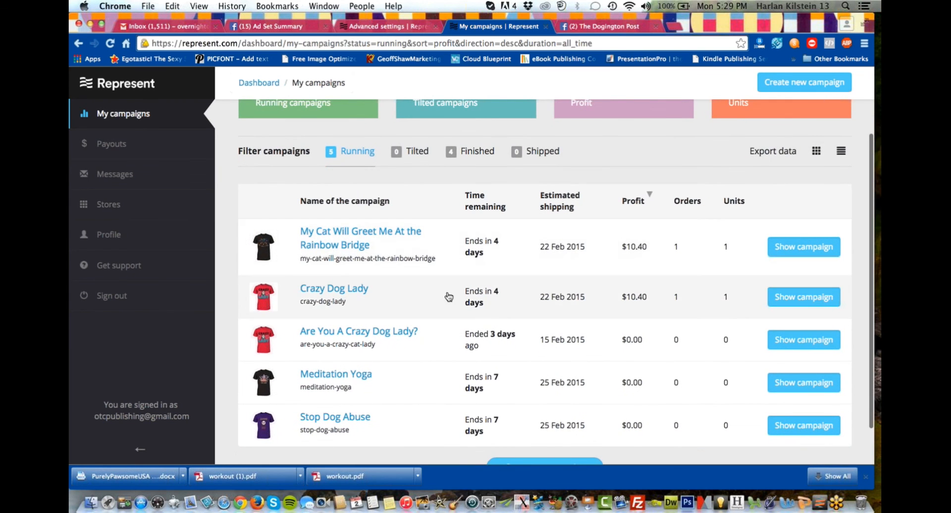
pyautogui.scroll(-1, 404, 297)
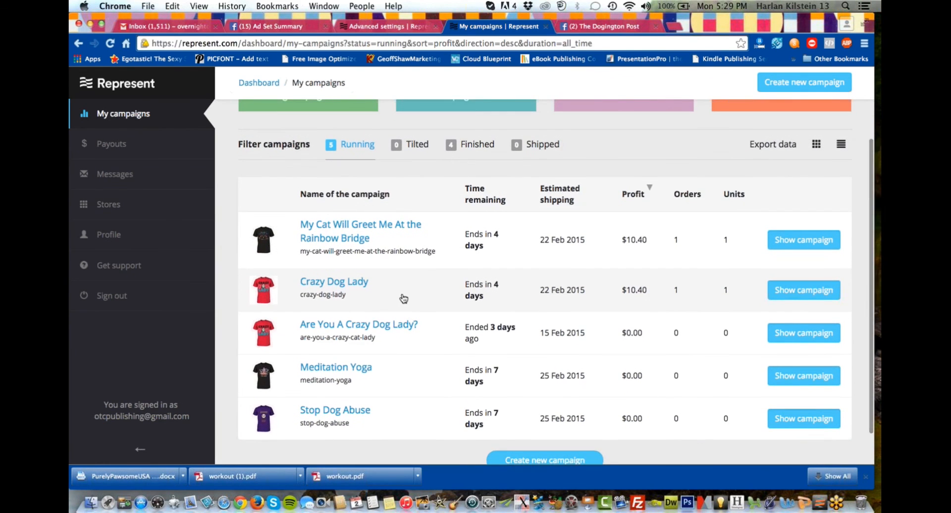
pyautogui.scroll(-1, 404, 298)
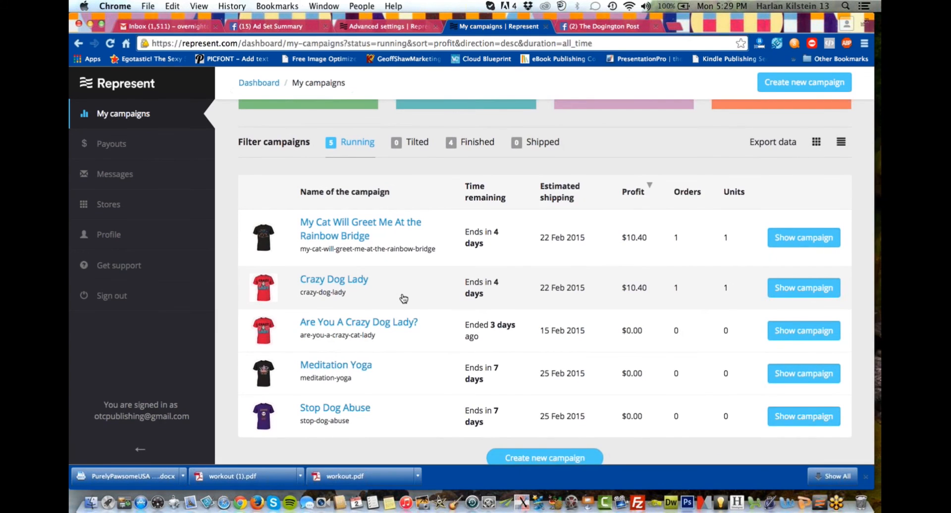
pyautogui.scroll(3, 404, 297)
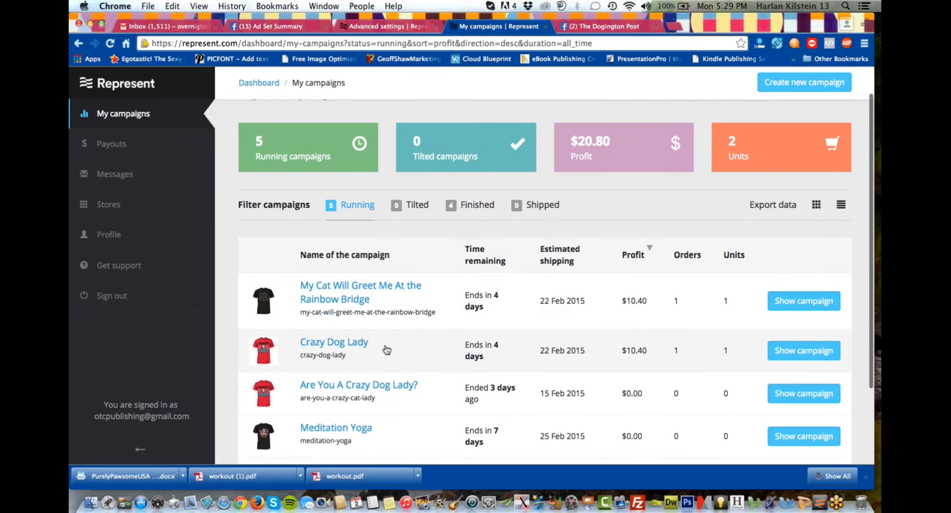
pyautogui.scroll(-1, 387, 347)
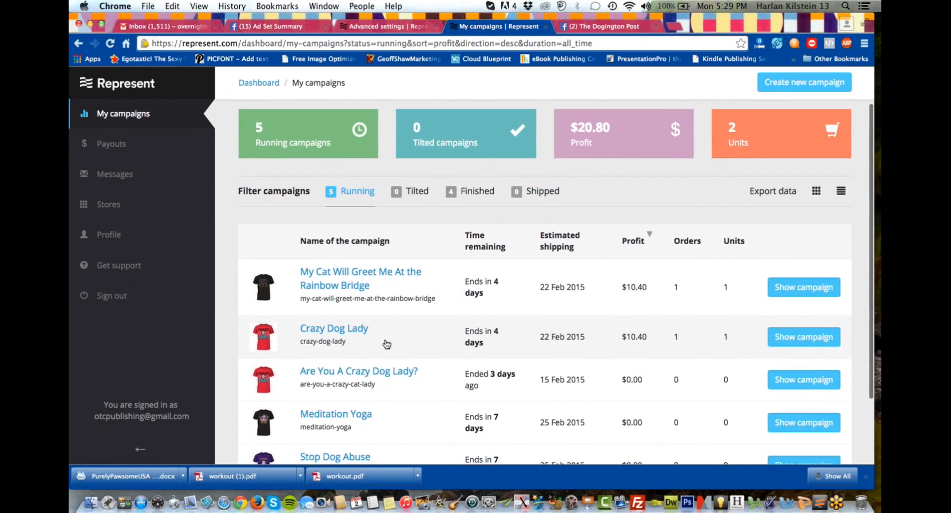
pyautogui.scroll(-1, 387, 344)
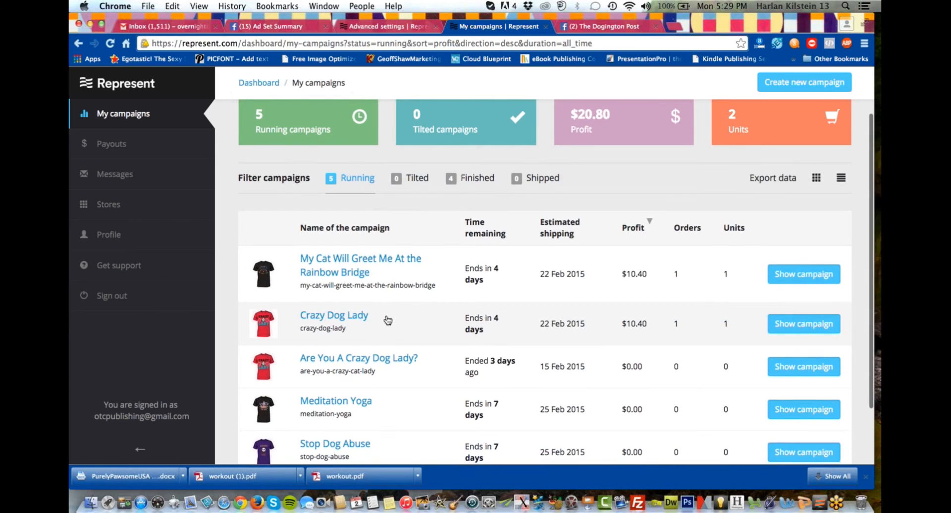
pyautogui.scroll(-1, 386, 321)
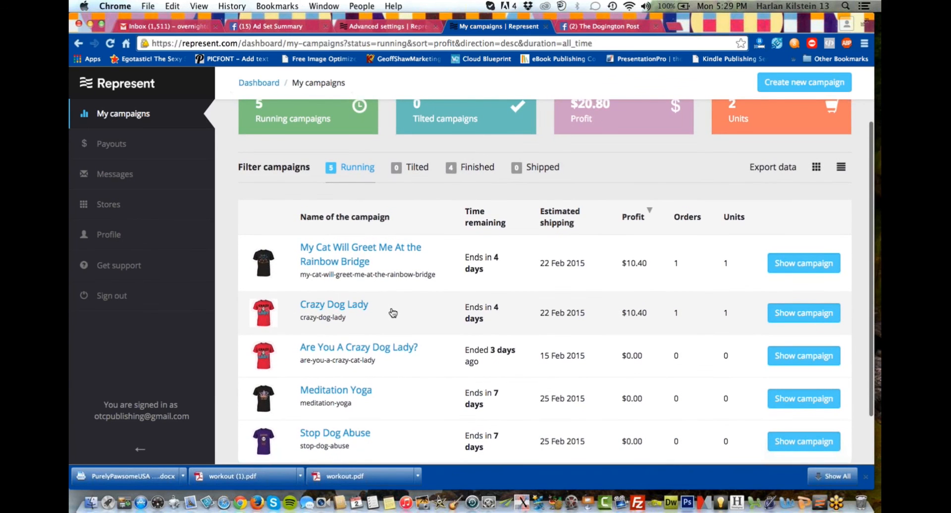
pyautogui.scroll(-1, 392, 314)
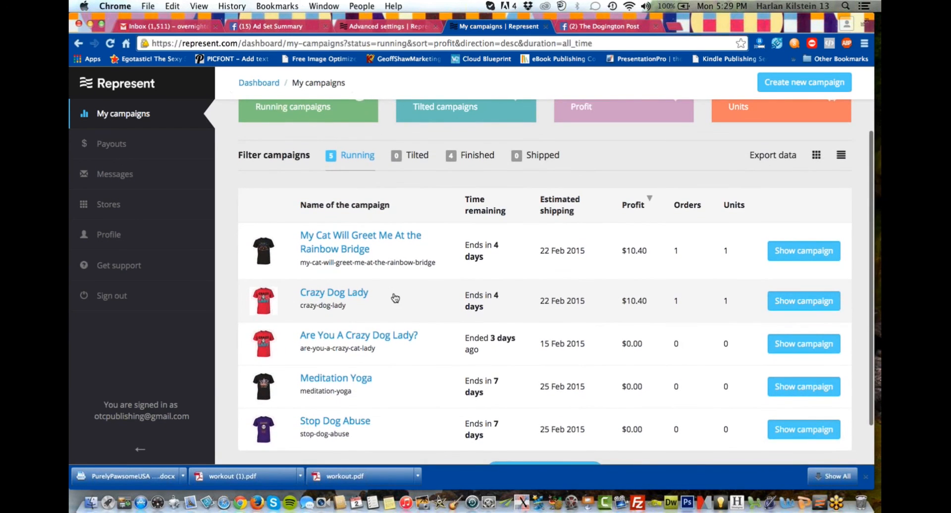
pyautogui.scroll(5, 395, 298)
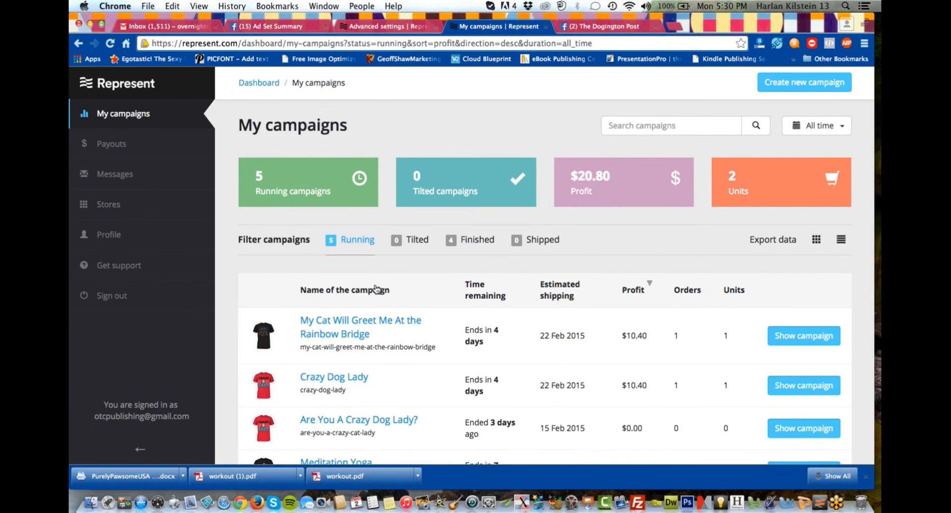
pyautogui.scroll(-3, 281, 260)
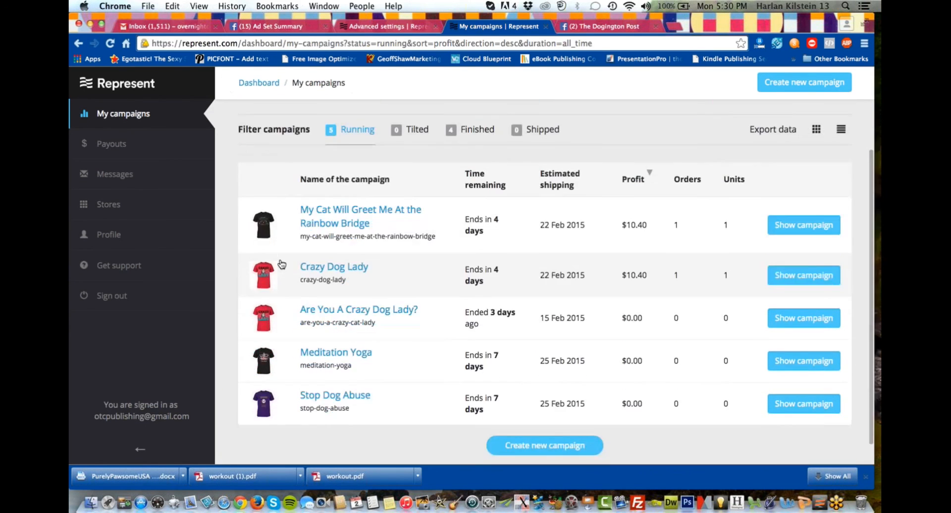
pyautogui.scroll(3, 281, 264)
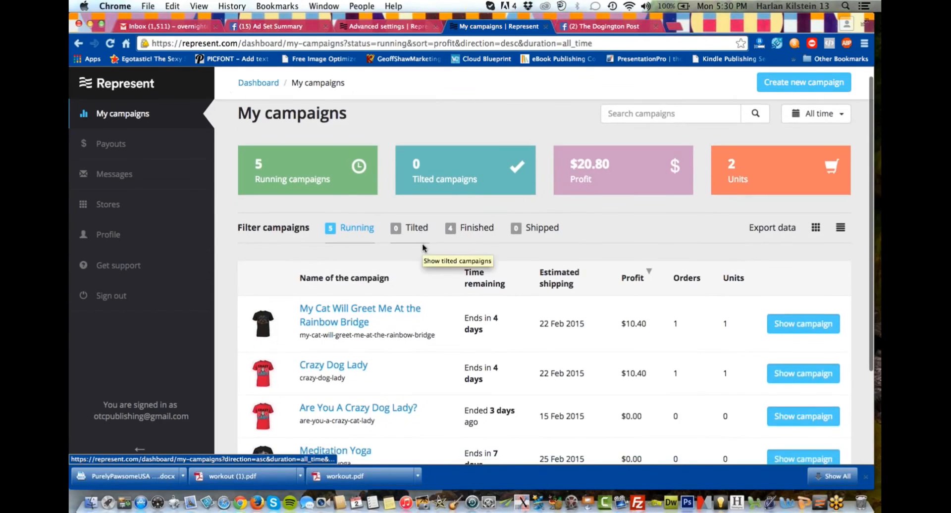
pyautogui.scroll(-3, 424, 248)
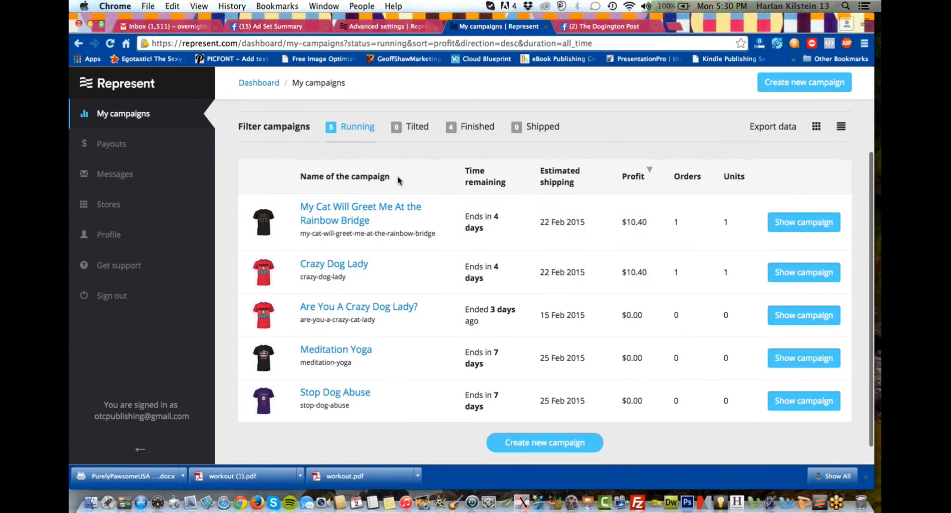
pyautogui.scroll(1, 395, 177)
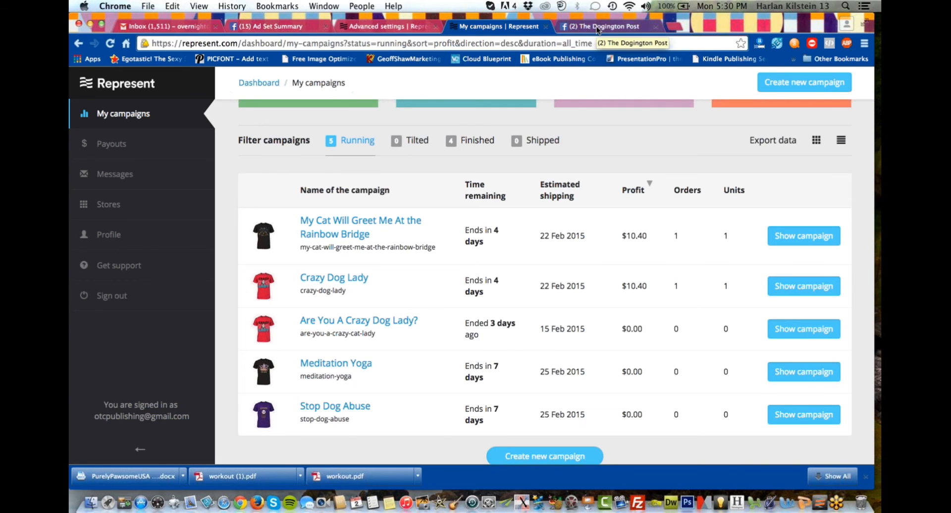
pyautogui.scroll(4, 509, 112)
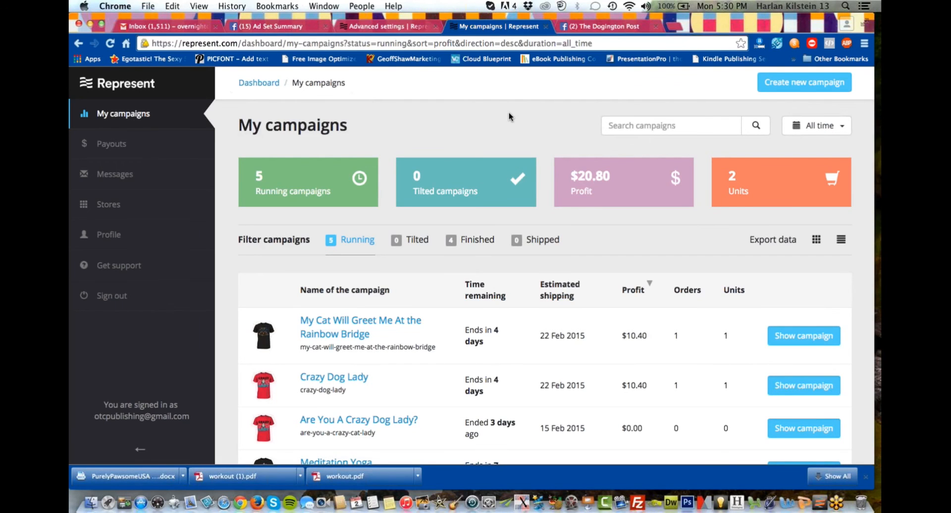
pyautogui.scroll(-2, 460, 136)
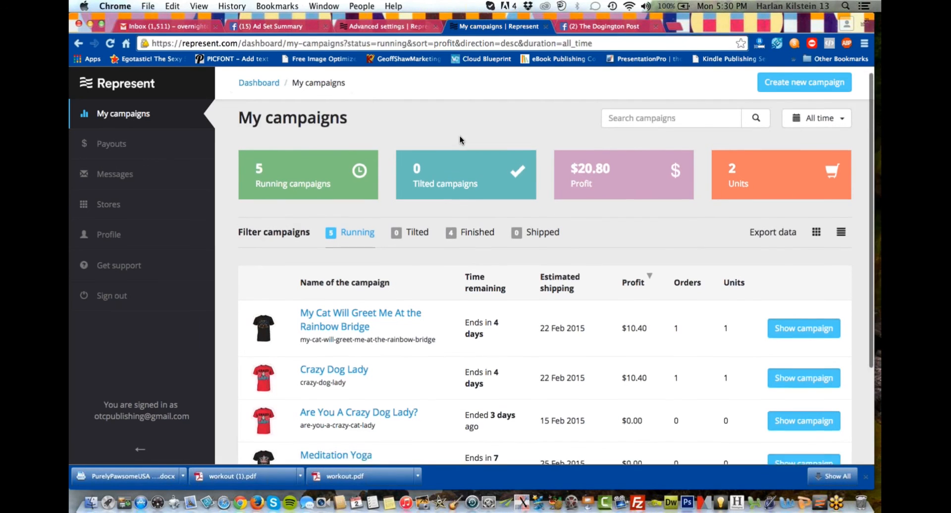
pyautogui.scroll(-2, 460, 136)
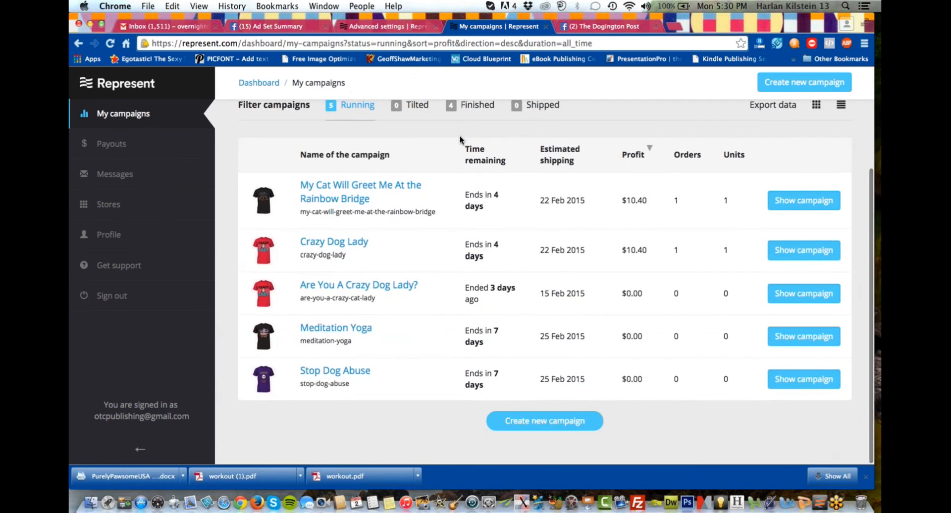
pyautogui.scroll(4, 460, 136)
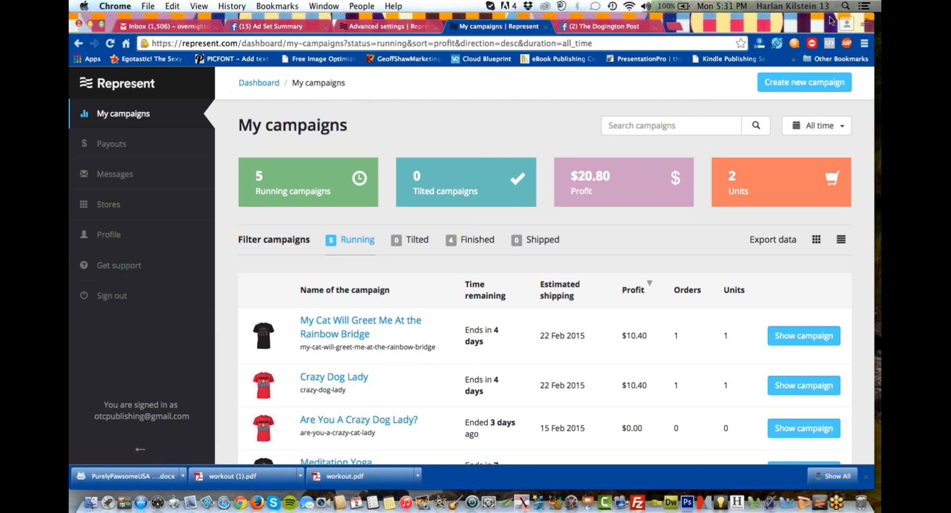
pyautogui.click(871, 44)
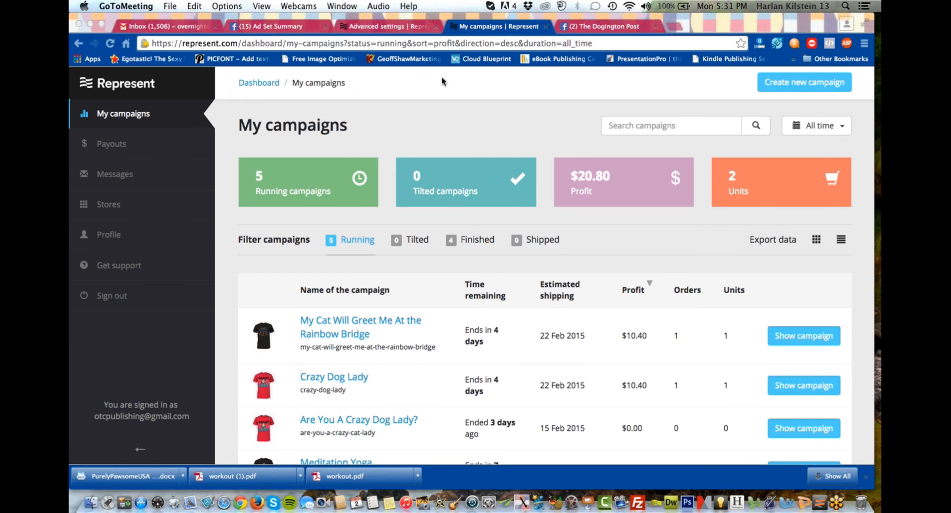
pyautogui.click(171, 6)
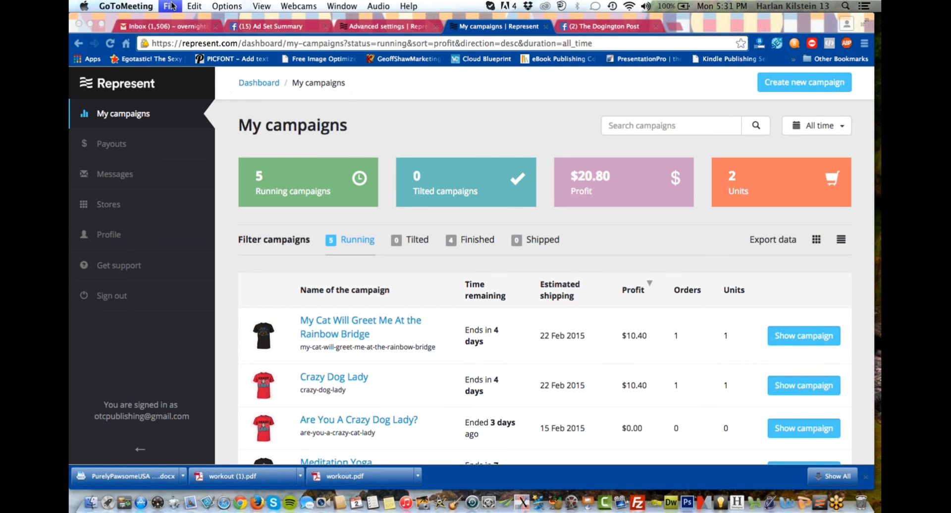